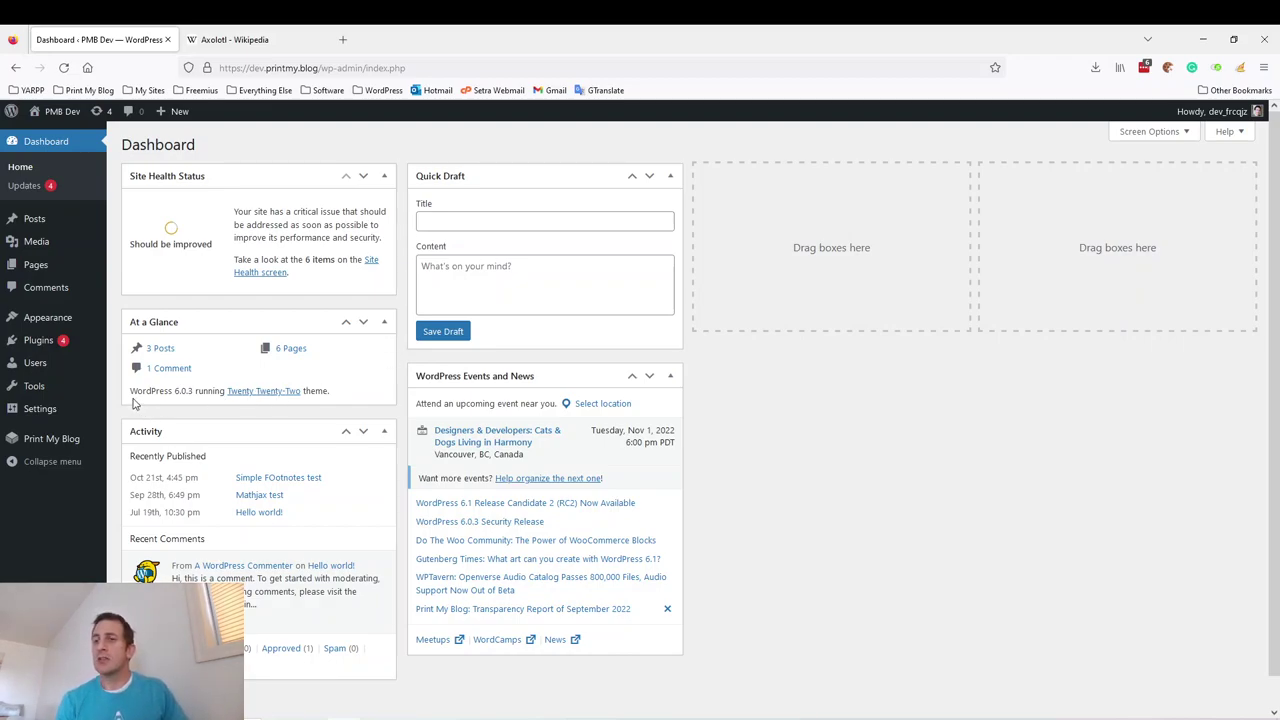
- Bring up the Posts menu in the WordPress dashboard sidebar
mouse_move(84, 446)
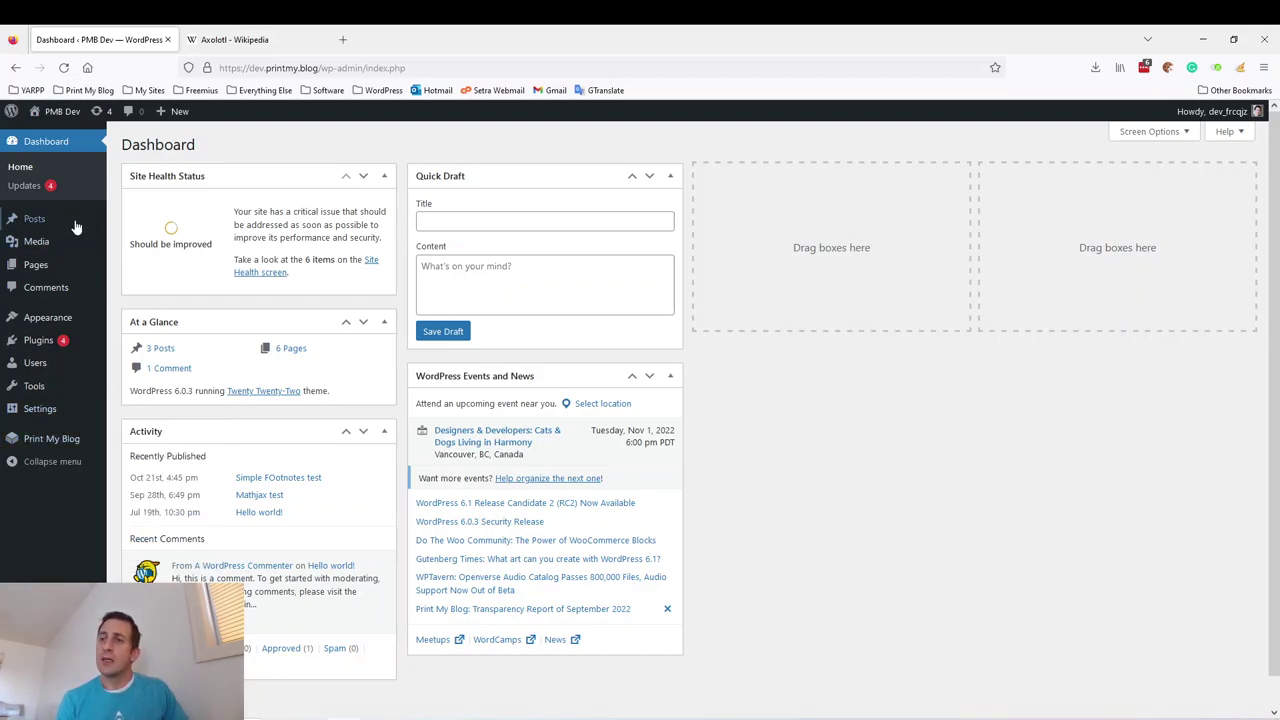
- Create a new post titled 'News about Axolotls!' and place the cursor in its body
click(160, 243)
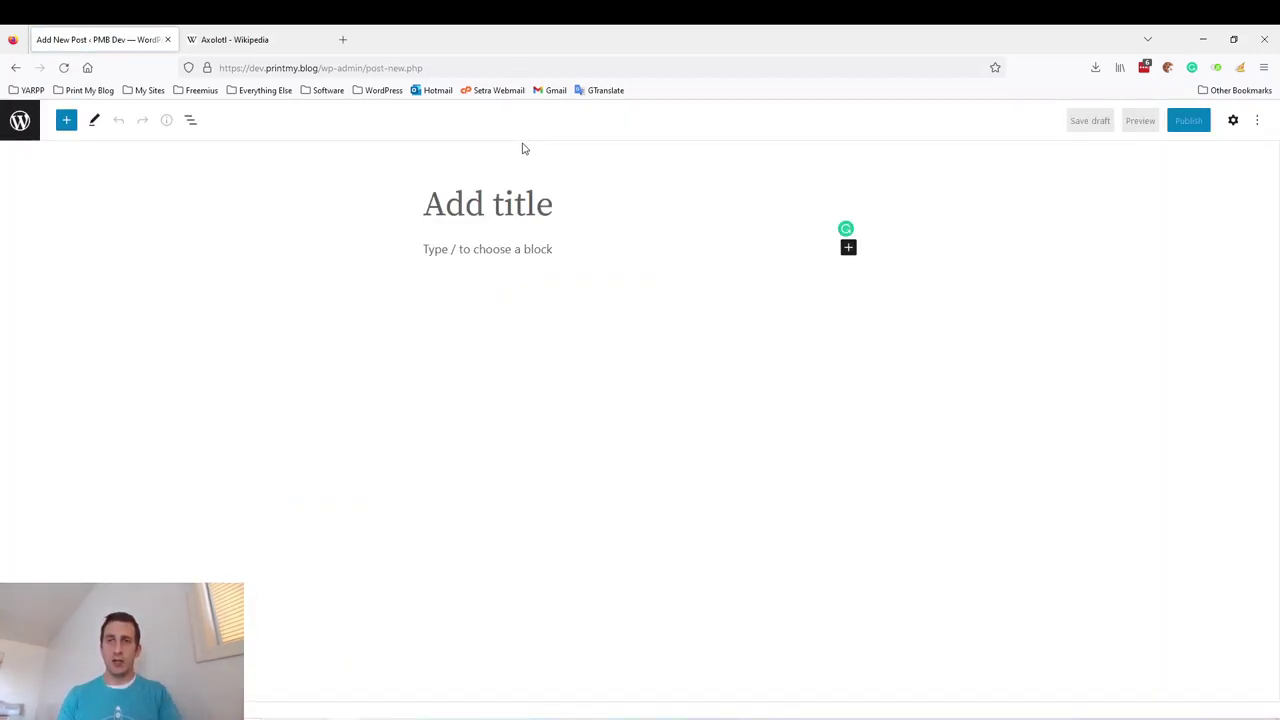
text(News about)
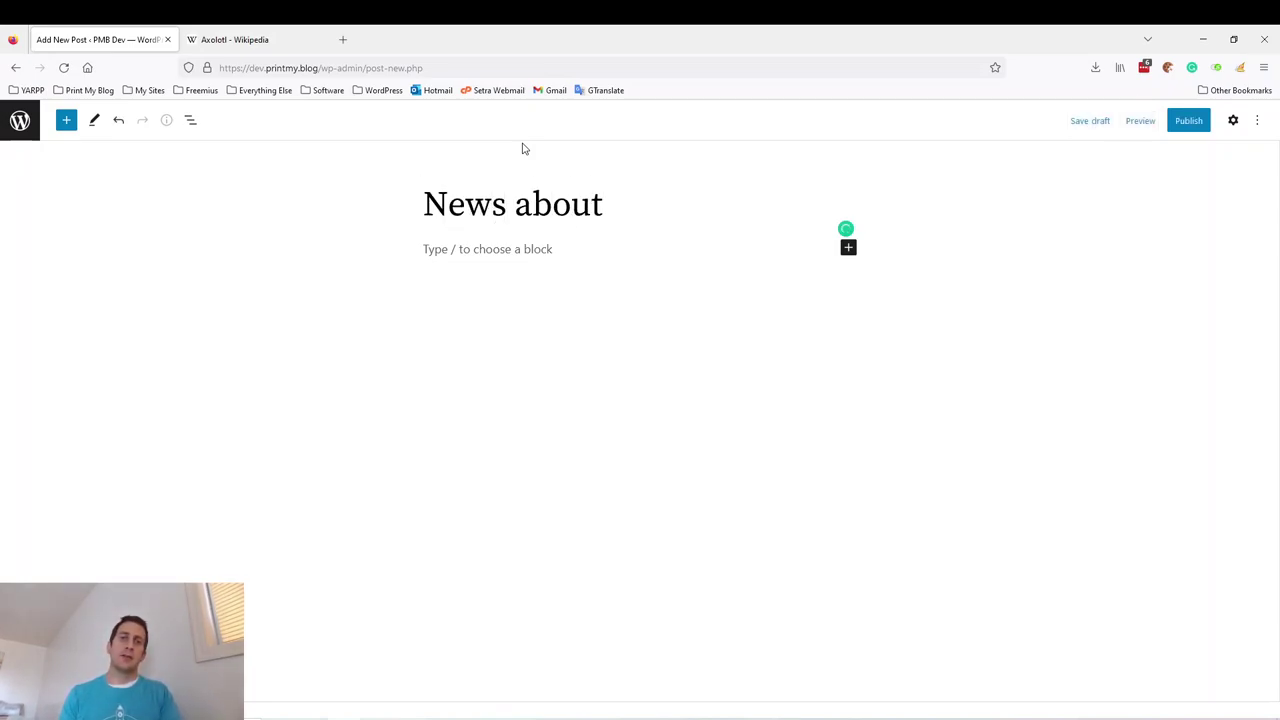
text( Axolotl)
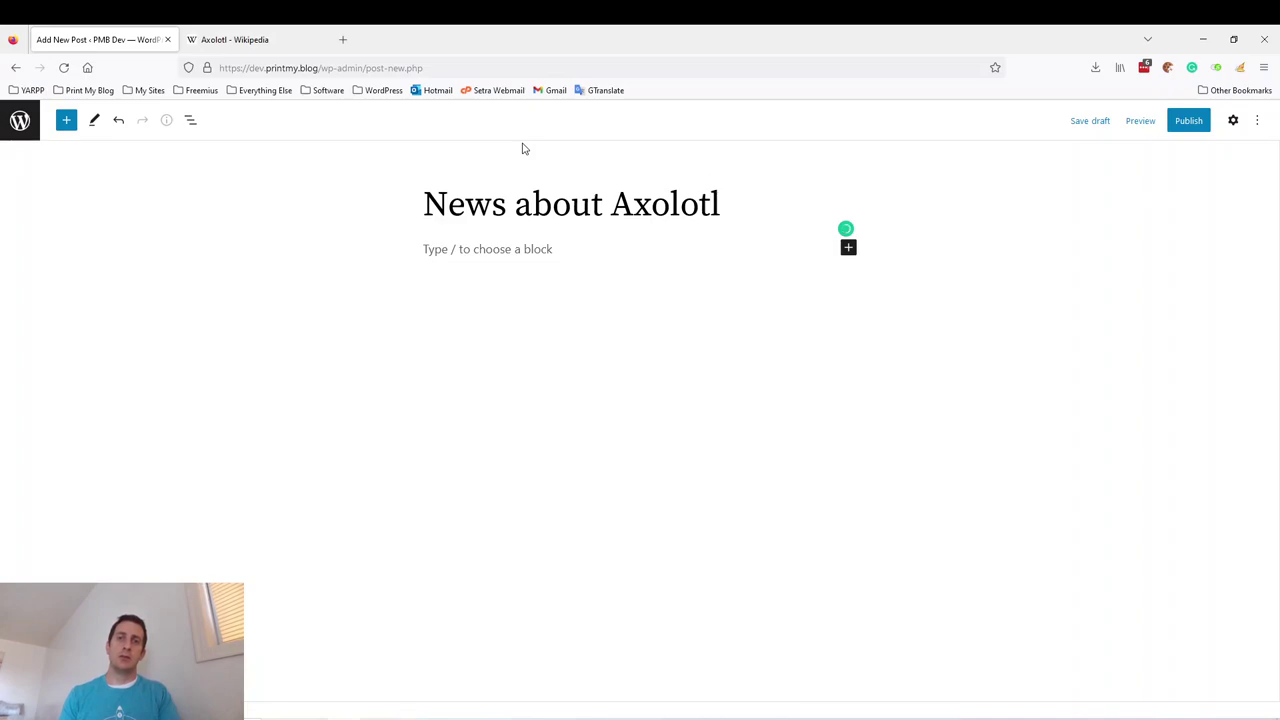
text(s!)
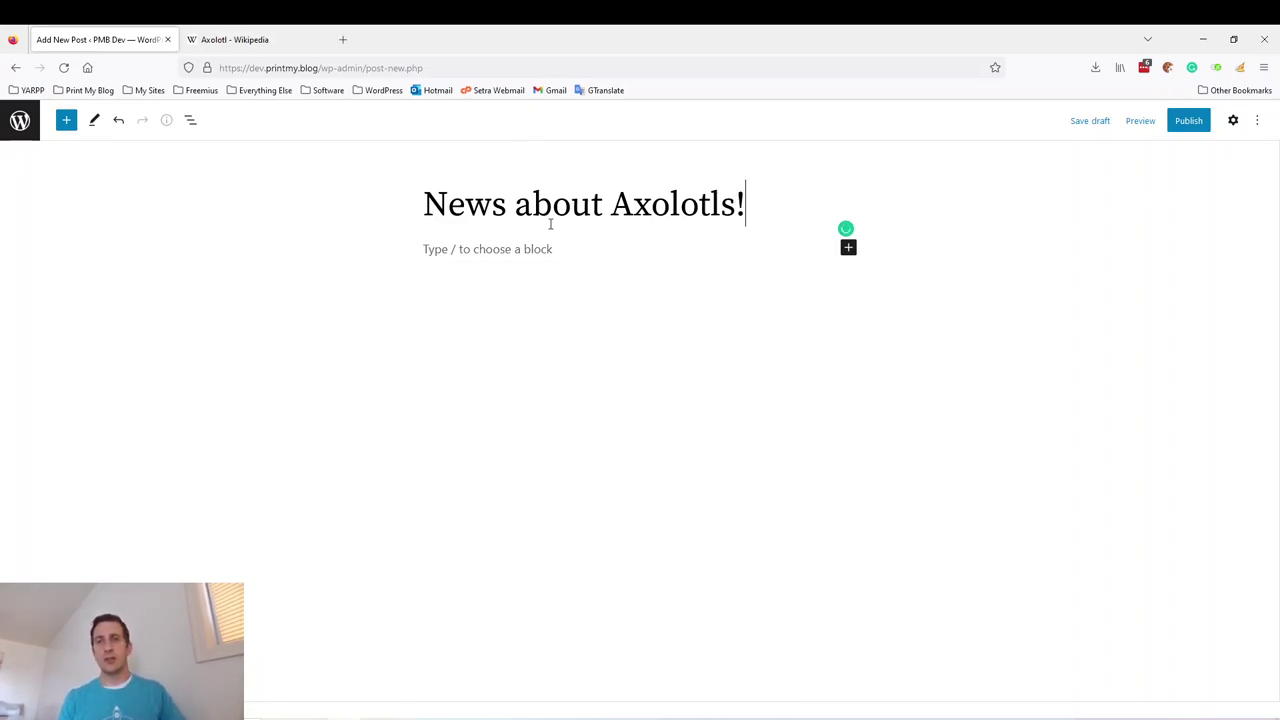
click(546, 252)
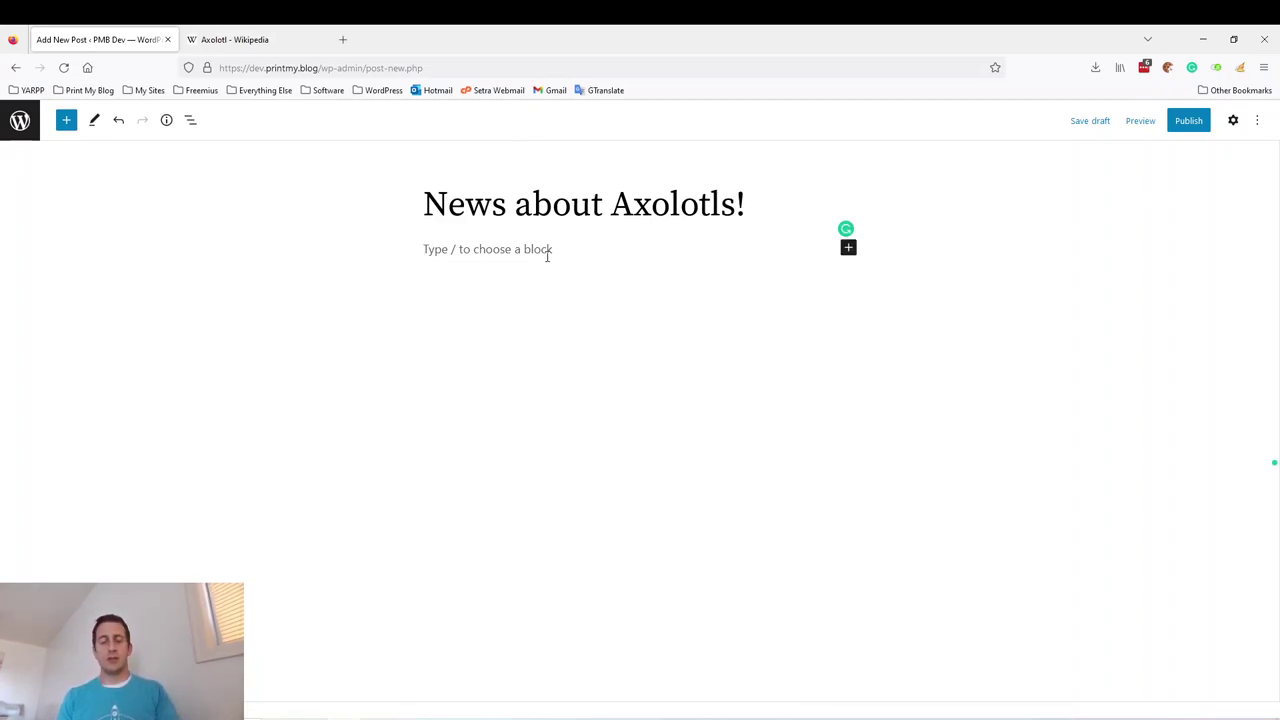
- Paste the Wikipedia Axolotl Captive care text and X-ray photo with caption into the post body
click(213, 48)
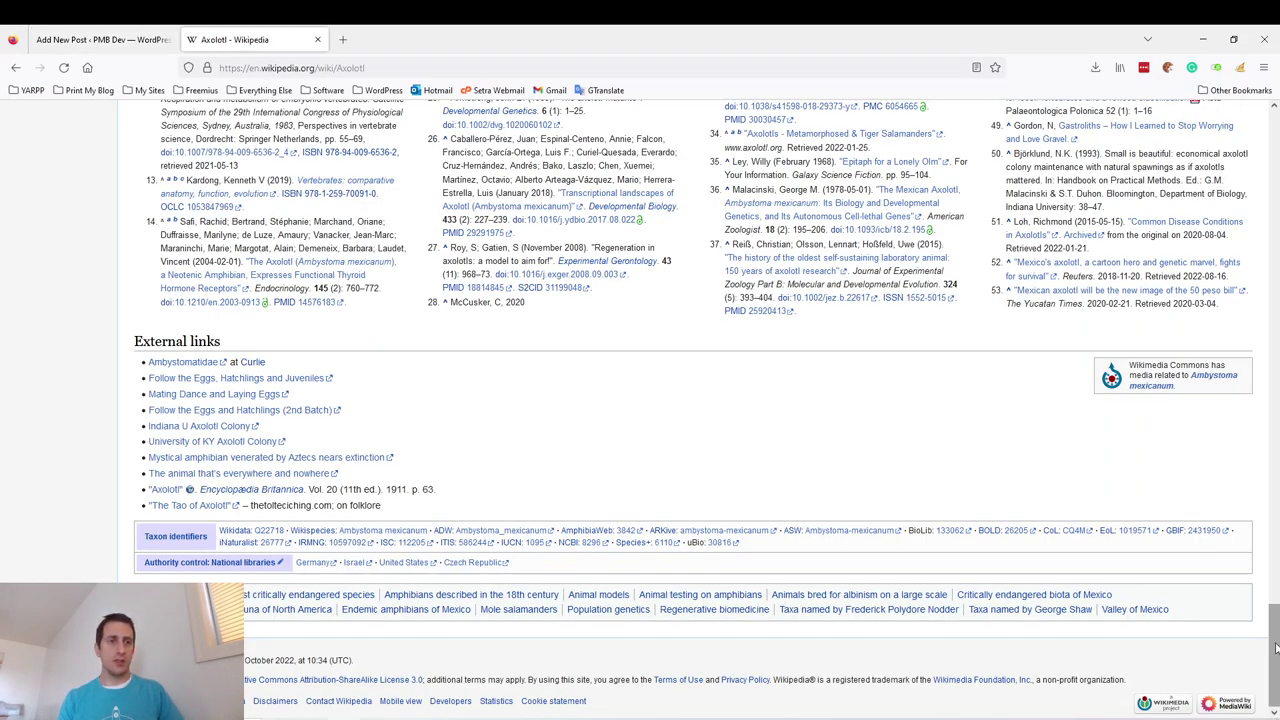
drag(1275, 648, 1275, 440)
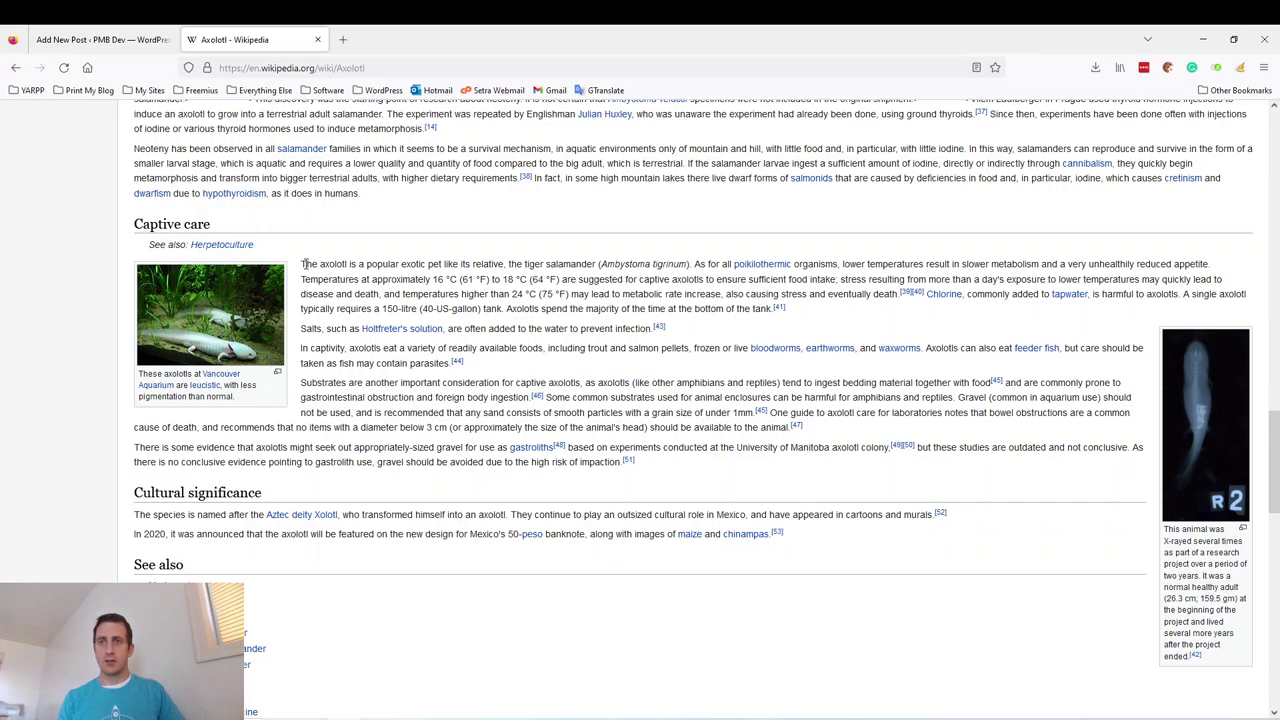
drag(301, 264, 806, 369)
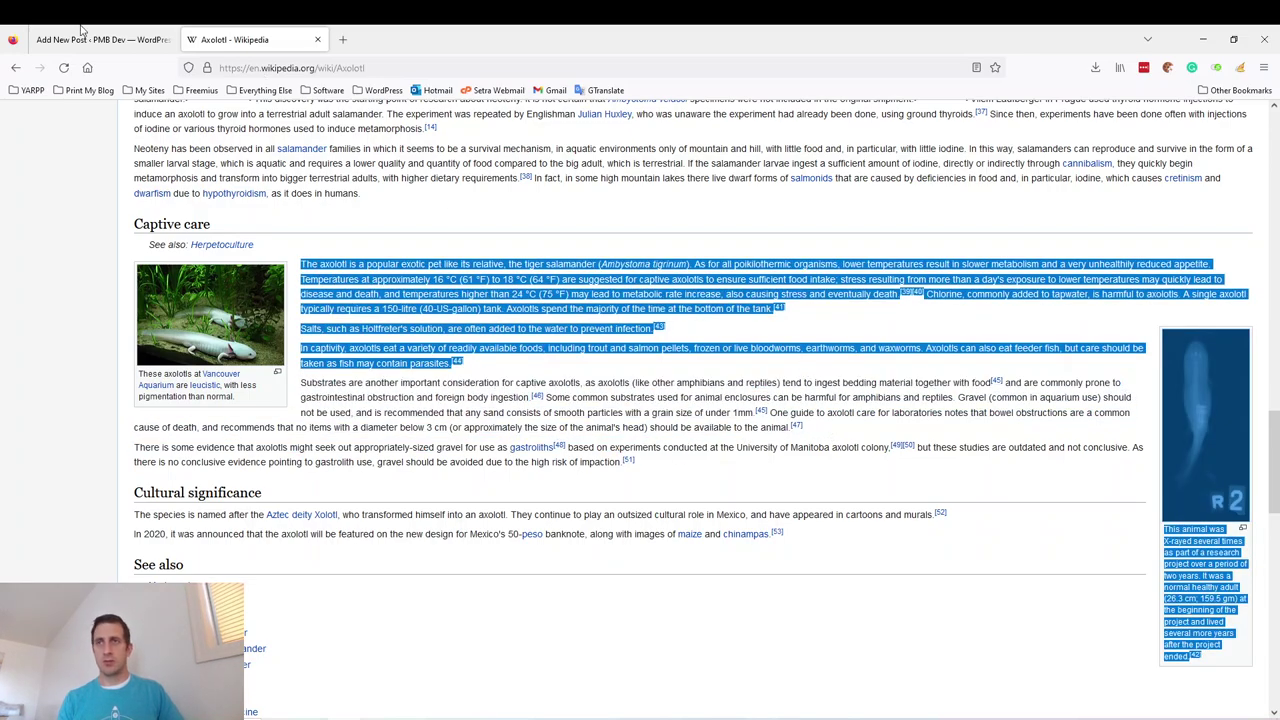
click(50, 43)
key(ctrl+v)
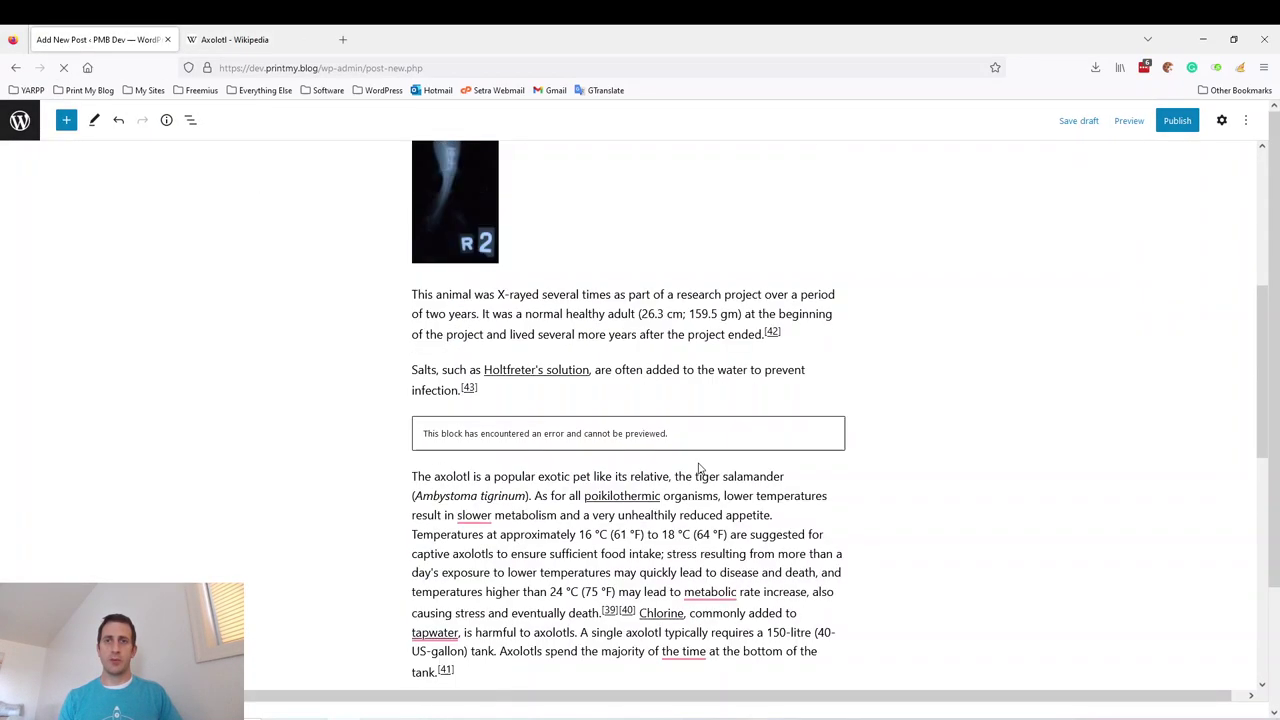
- Delete the block that failed to preview
scroll(588, 355, up, 3)
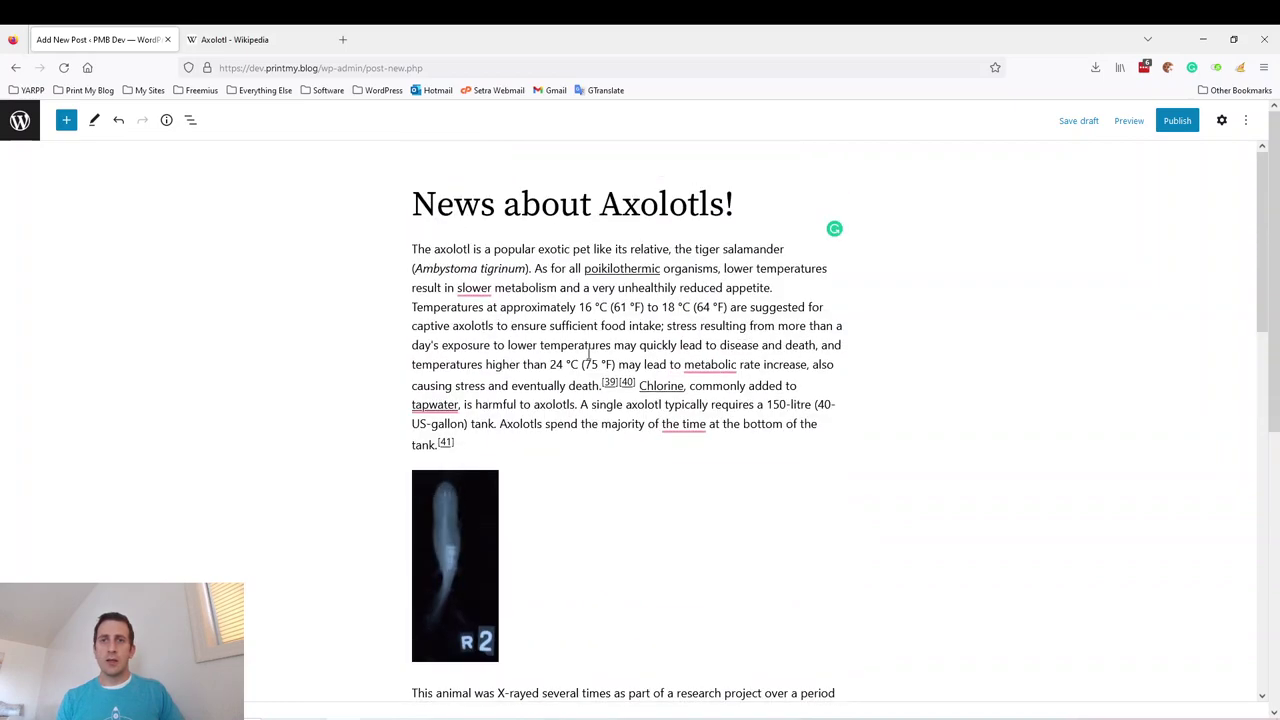
scroll(530, 390, down, 3)
click(537, 558)
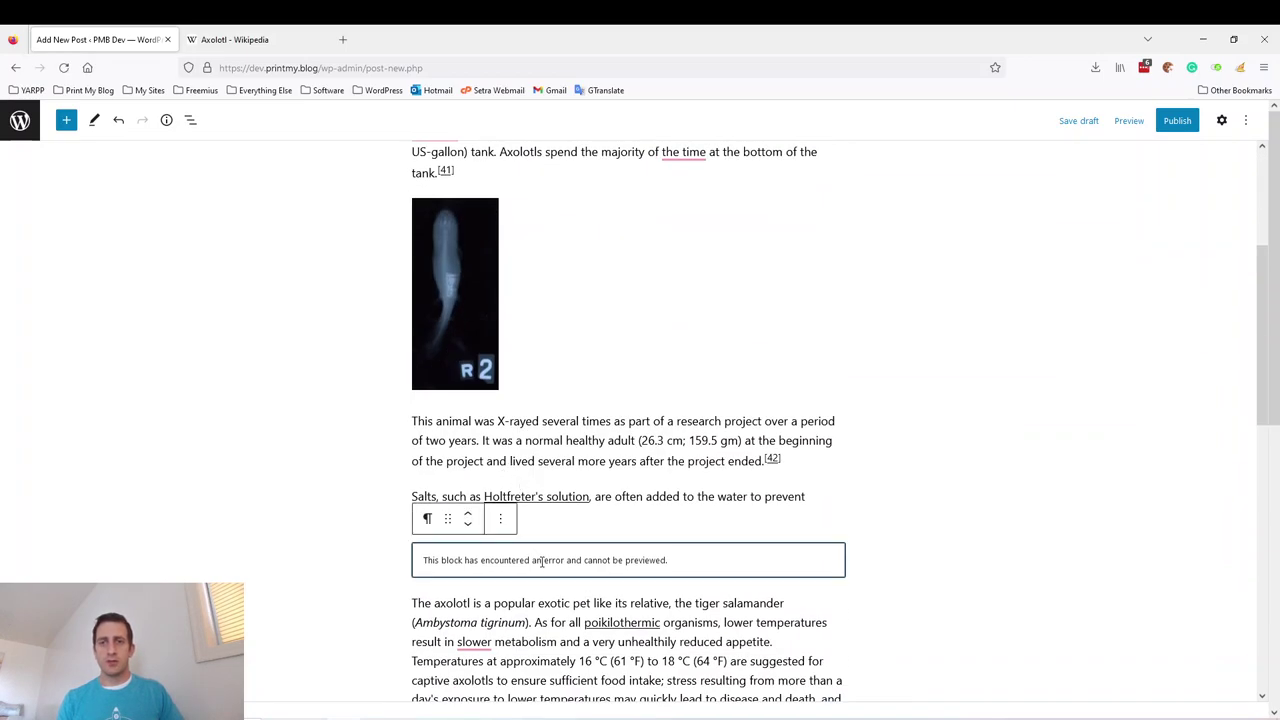
click(501, 519)
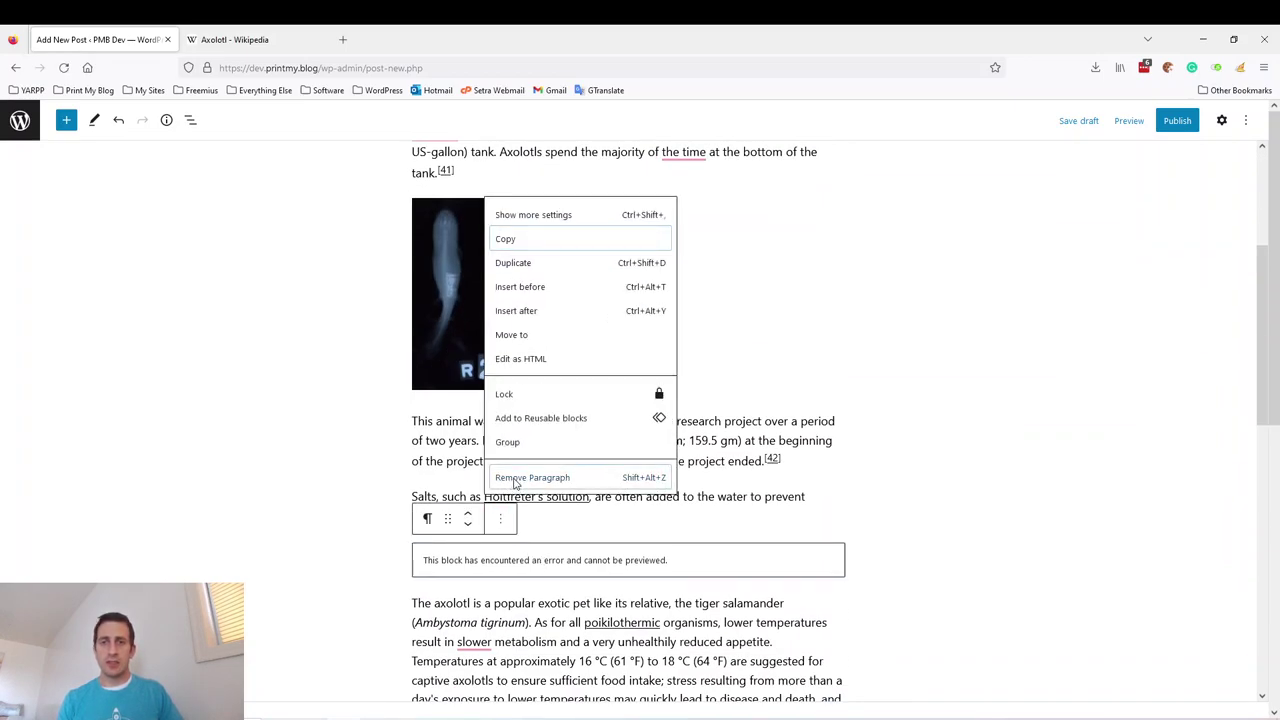
click(510, 476)
- Restore the accidentally removed X-ray image and align it left beside the text
scroll(560, 520, down, 1)
click(462, 478)
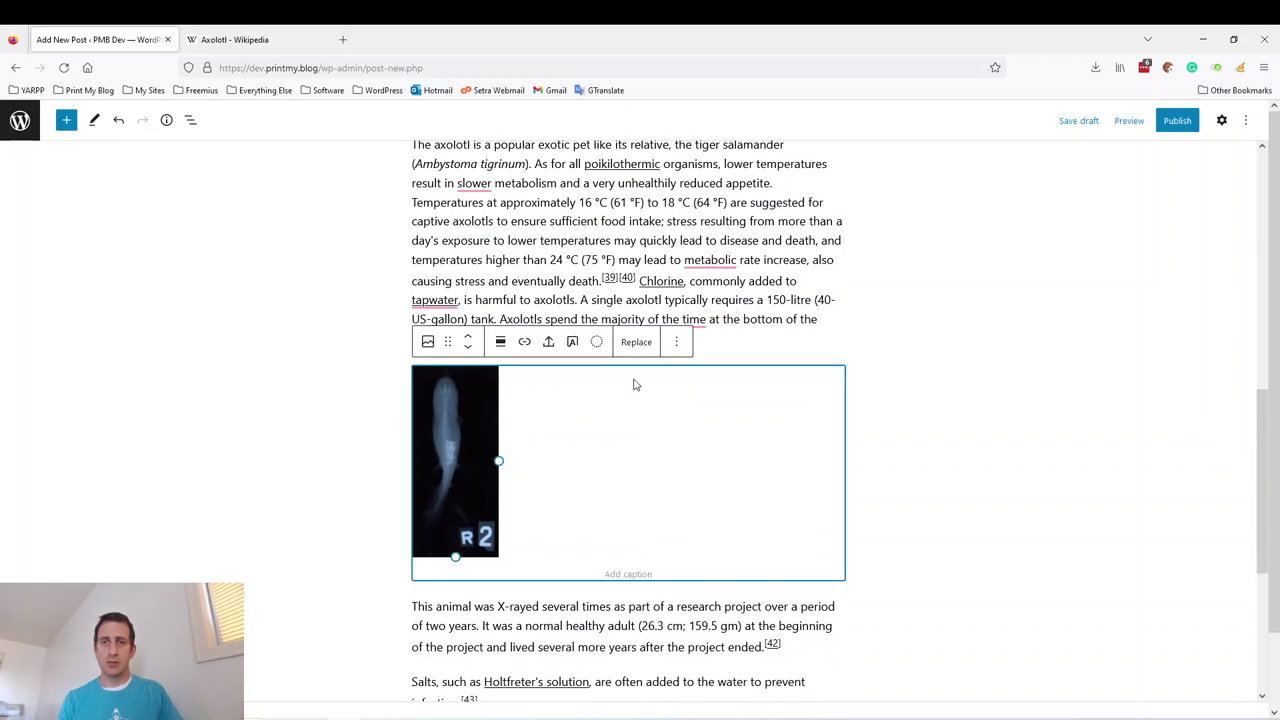
click(677, 344)
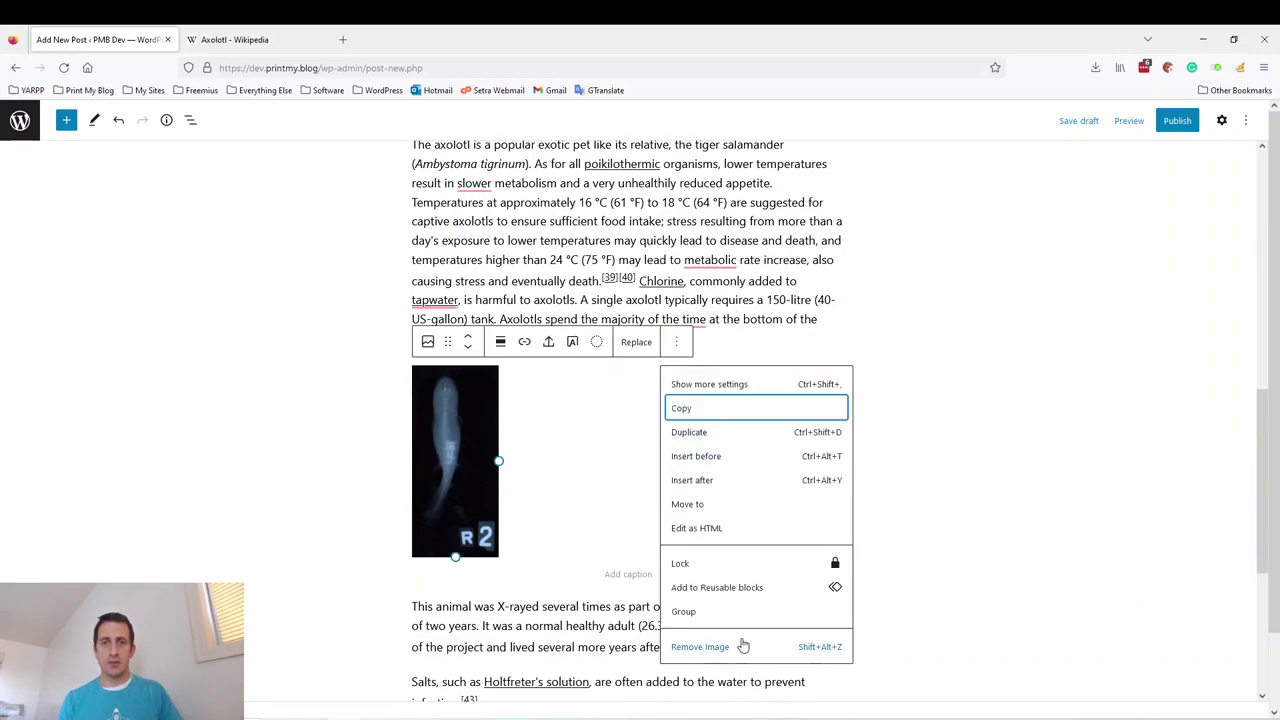
click(741, 647)
key(ctrl+z)
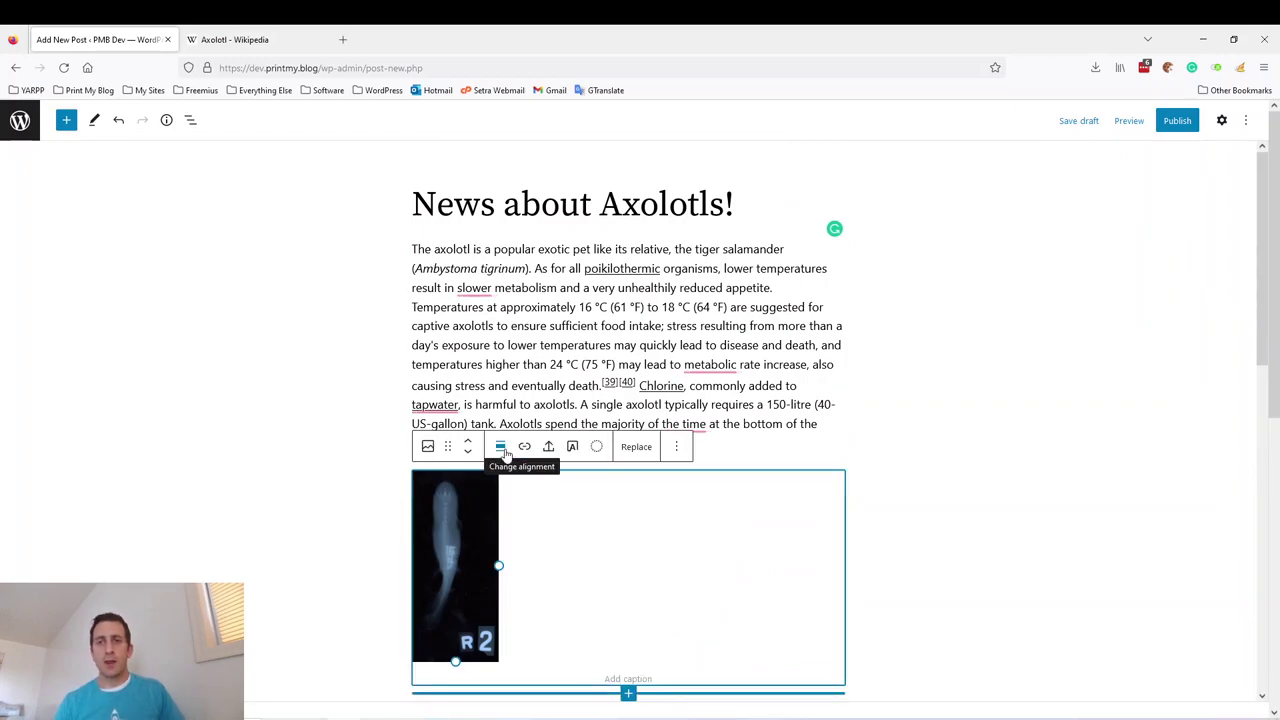
click(505, 452)
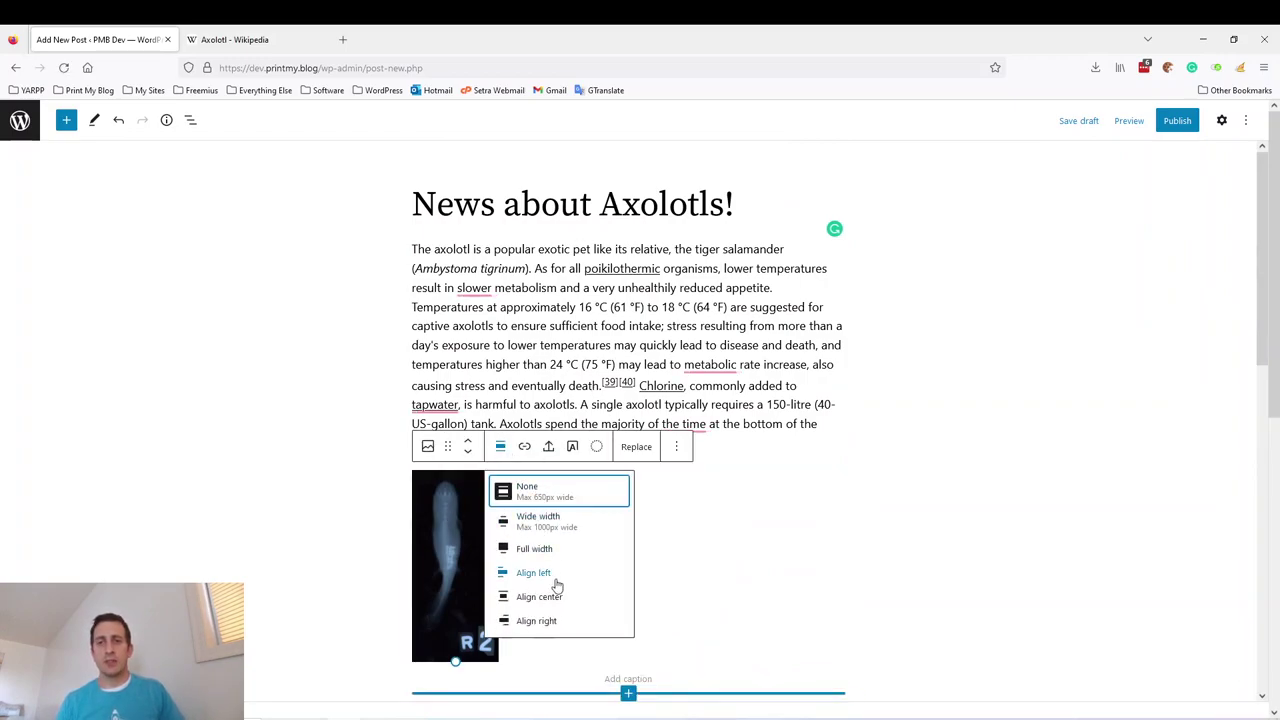
click(557, 585)
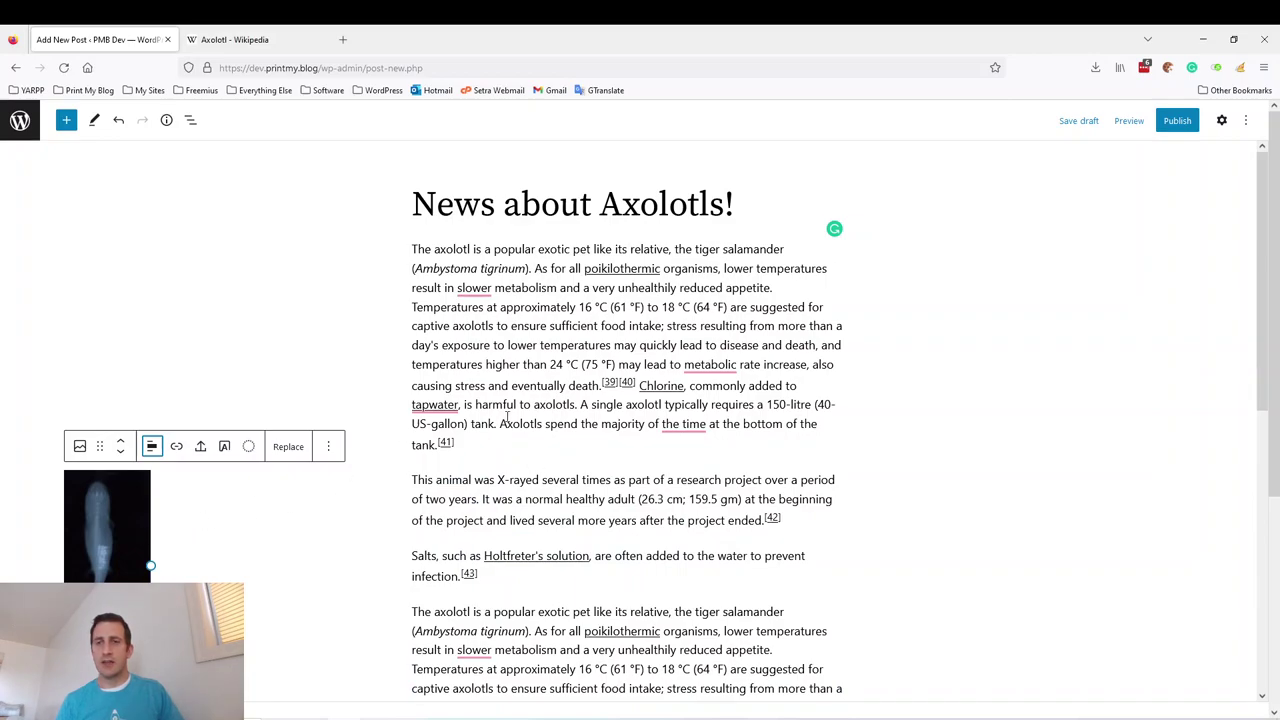
- Add an empty paragraph below the repeated tank paragraph
click(524, 436)
scroll(524, 436, down, 5)
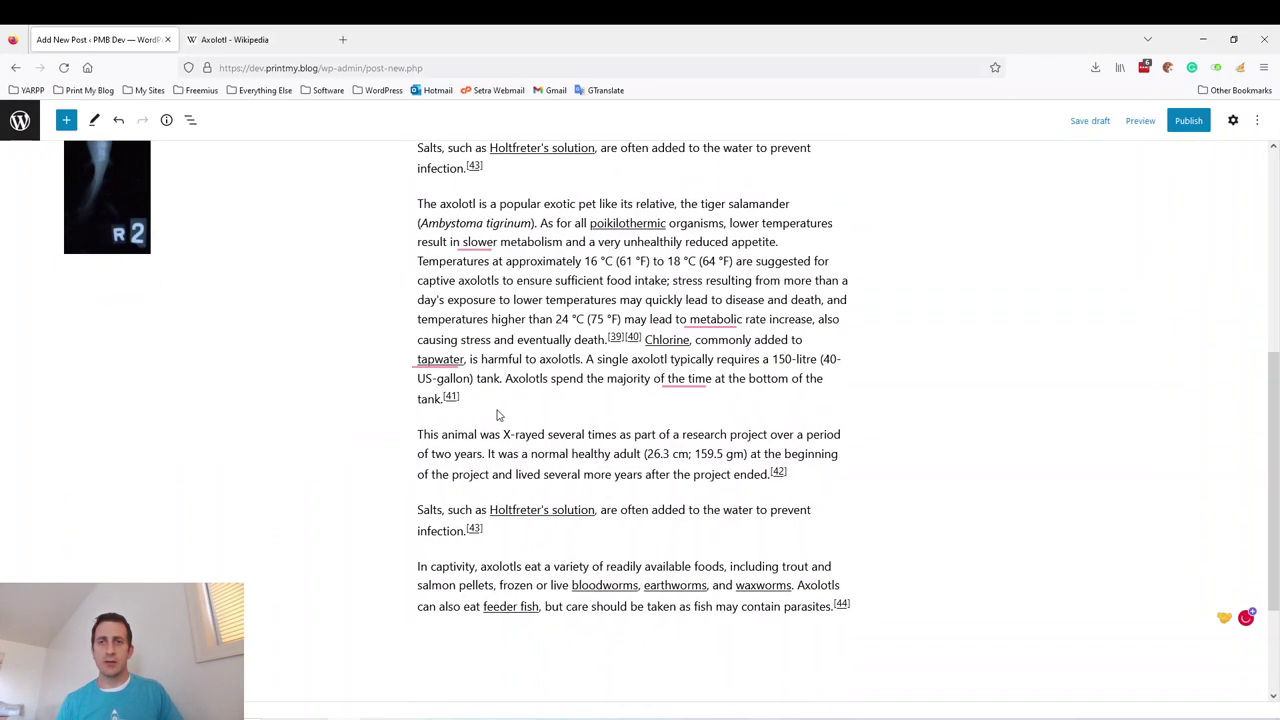
click(499, 397)
key(Return)
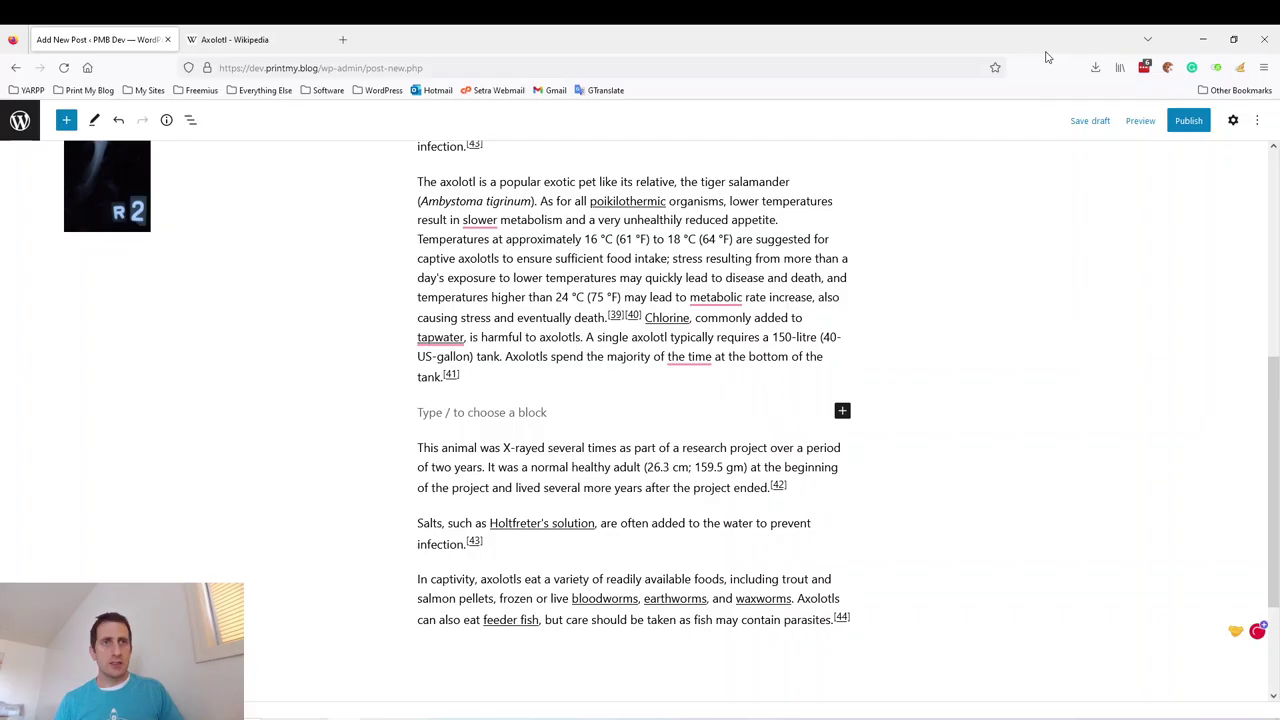
- Drag the first axolotl photo from the desktop into the post and make it full width
drag(1055, 45, 1, 205)
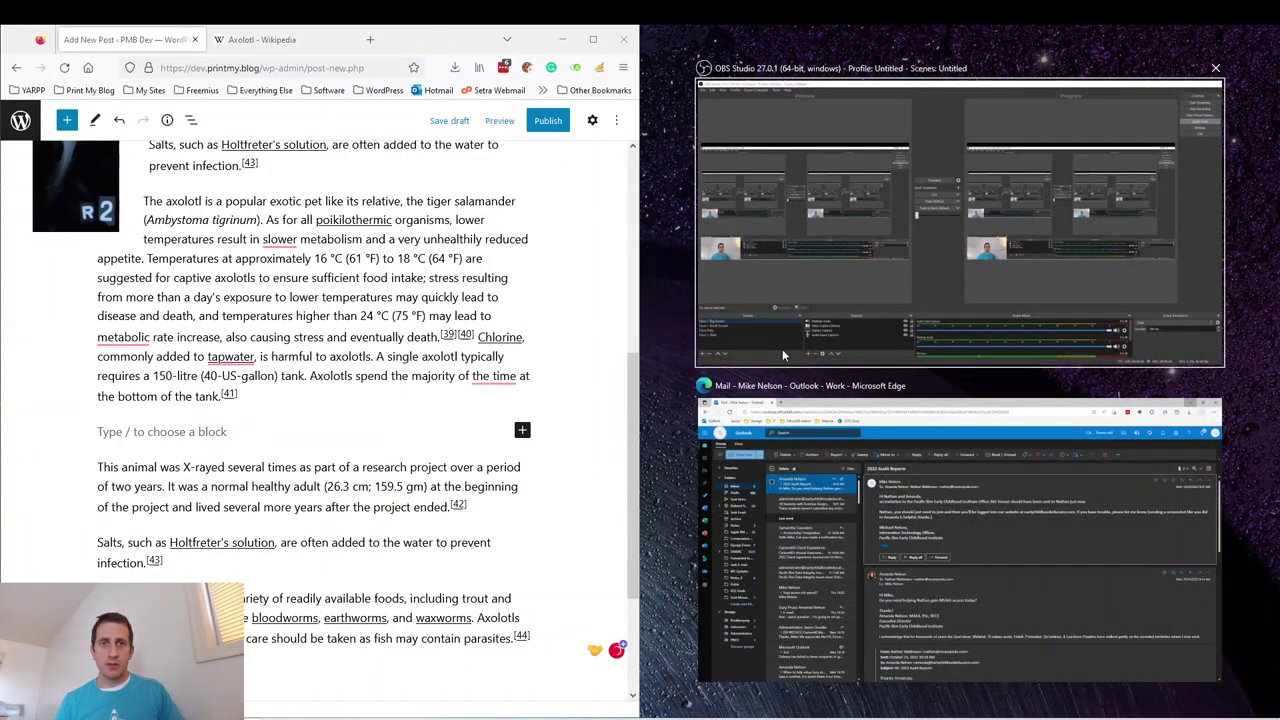
click(627, 441)
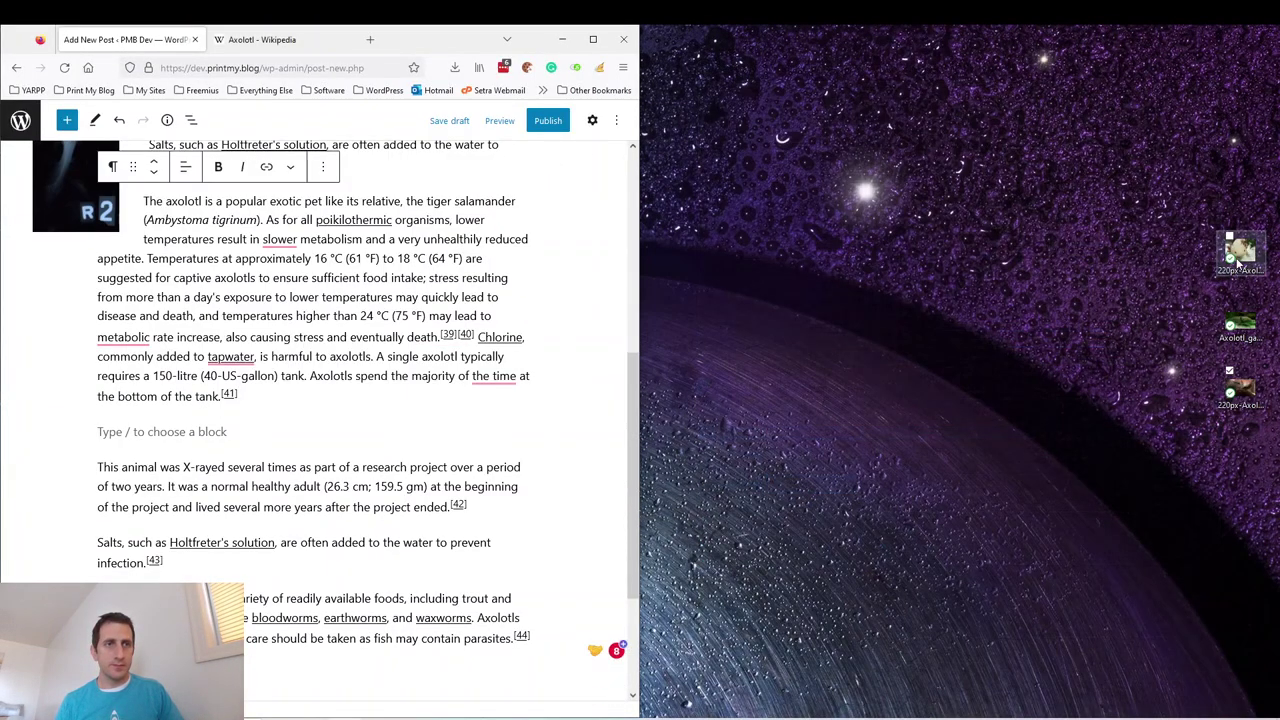
drag(1240, 252, 334, 400)
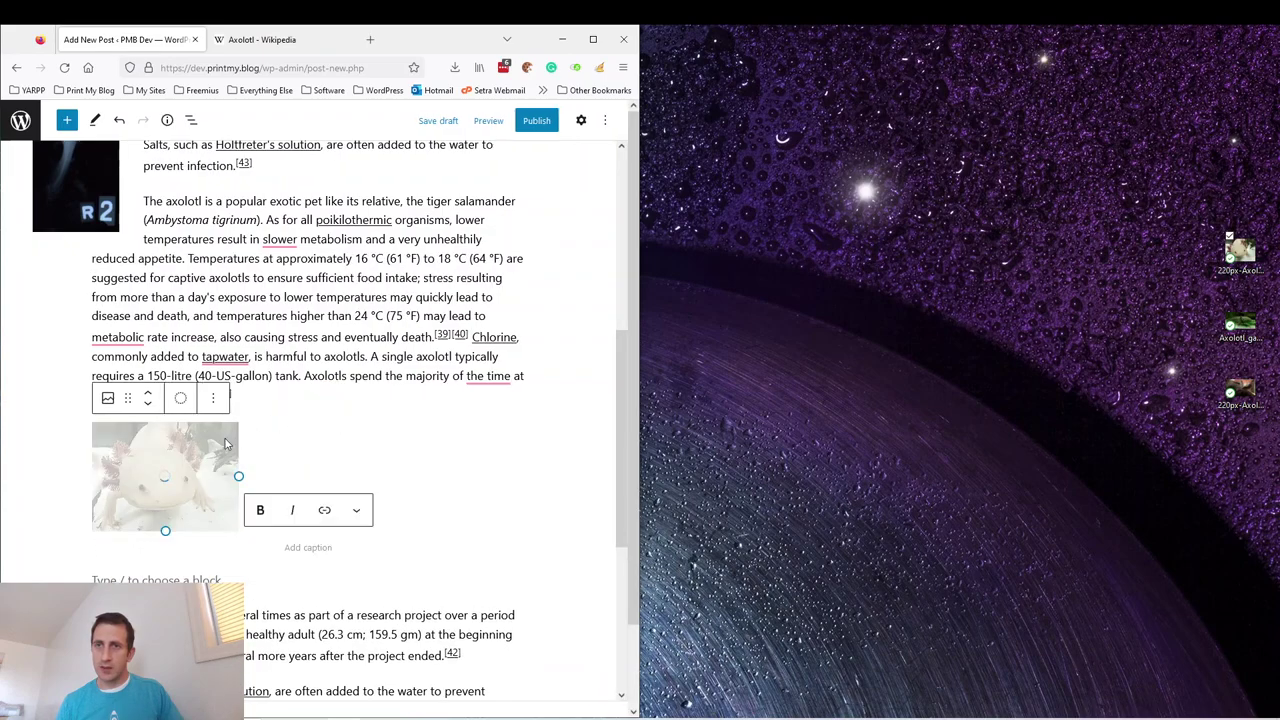
click(204, 398)
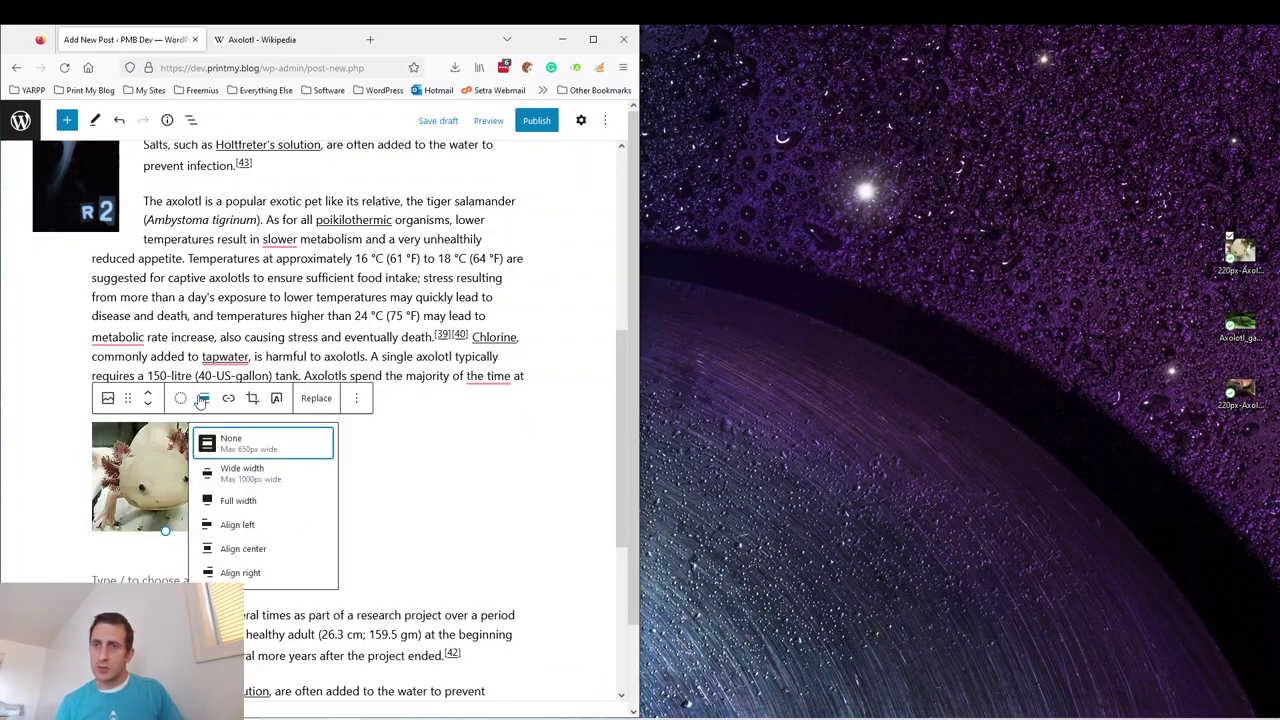
click(250, 500)
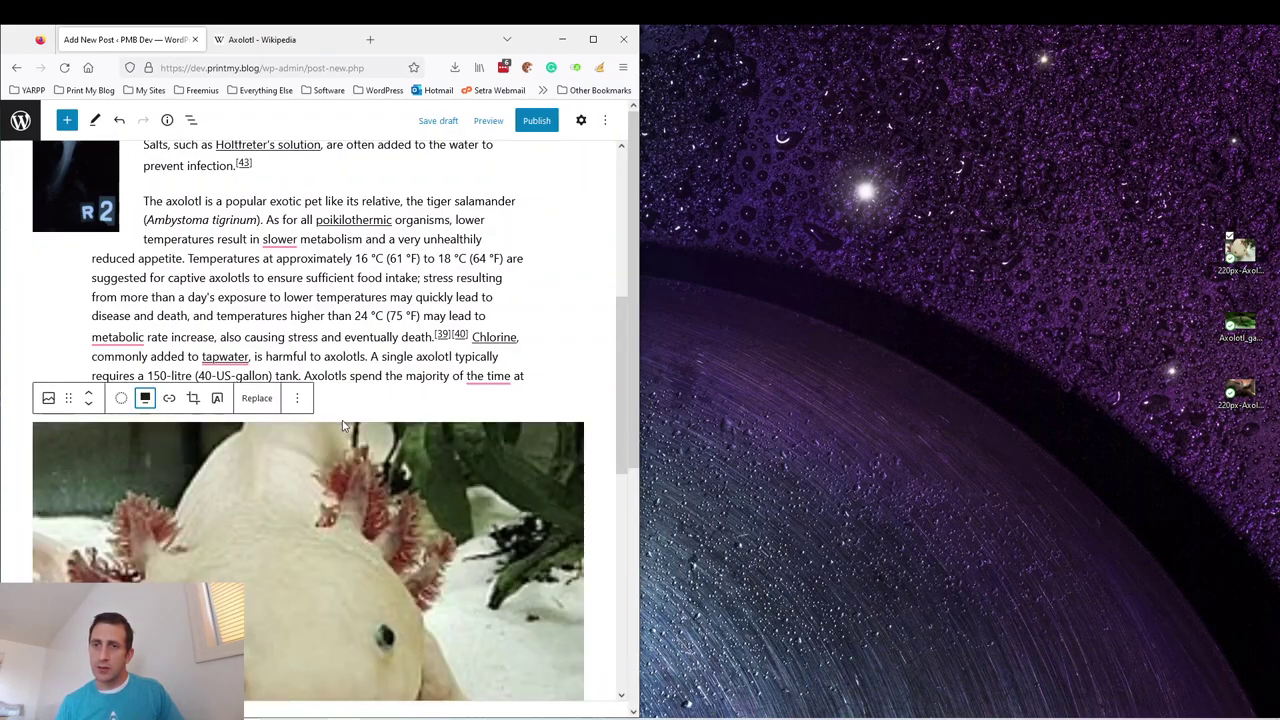
- Insert the green axolotl photo below the Salts paragraph and set it to wide width
scroll(346, 420, down, 3)
scroll(346, 420, down, 3)
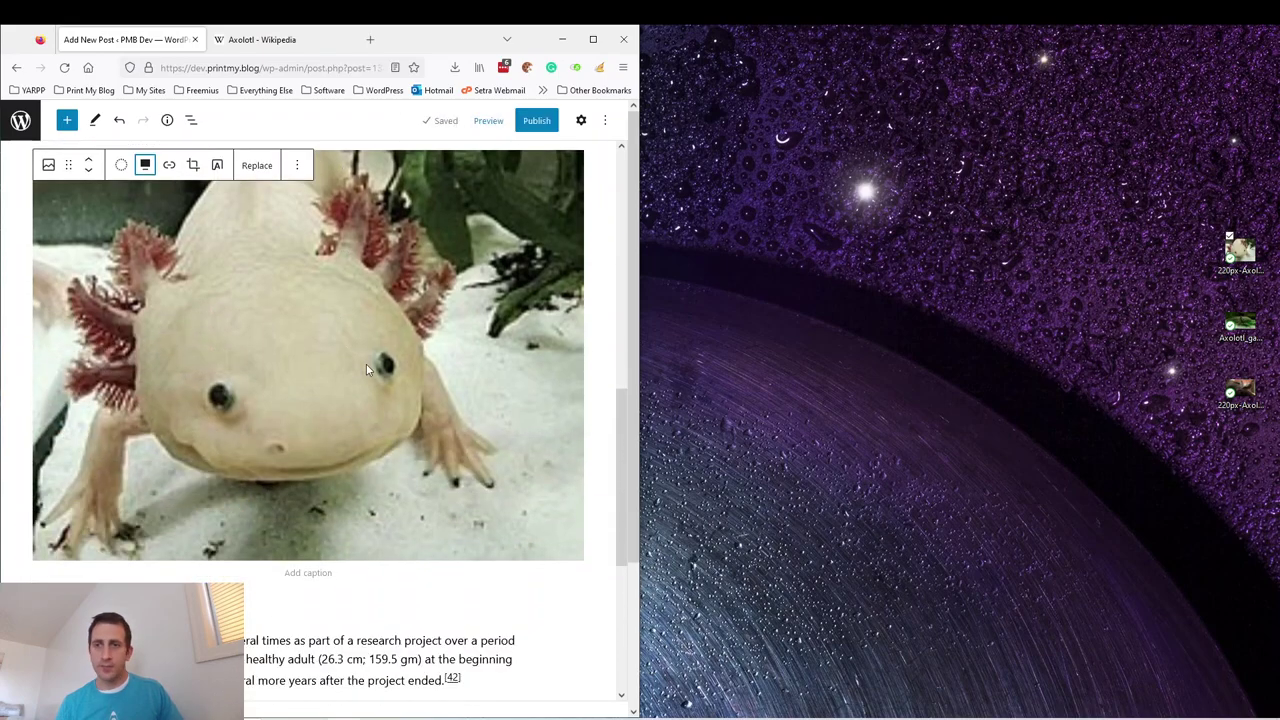
click(296, 473)
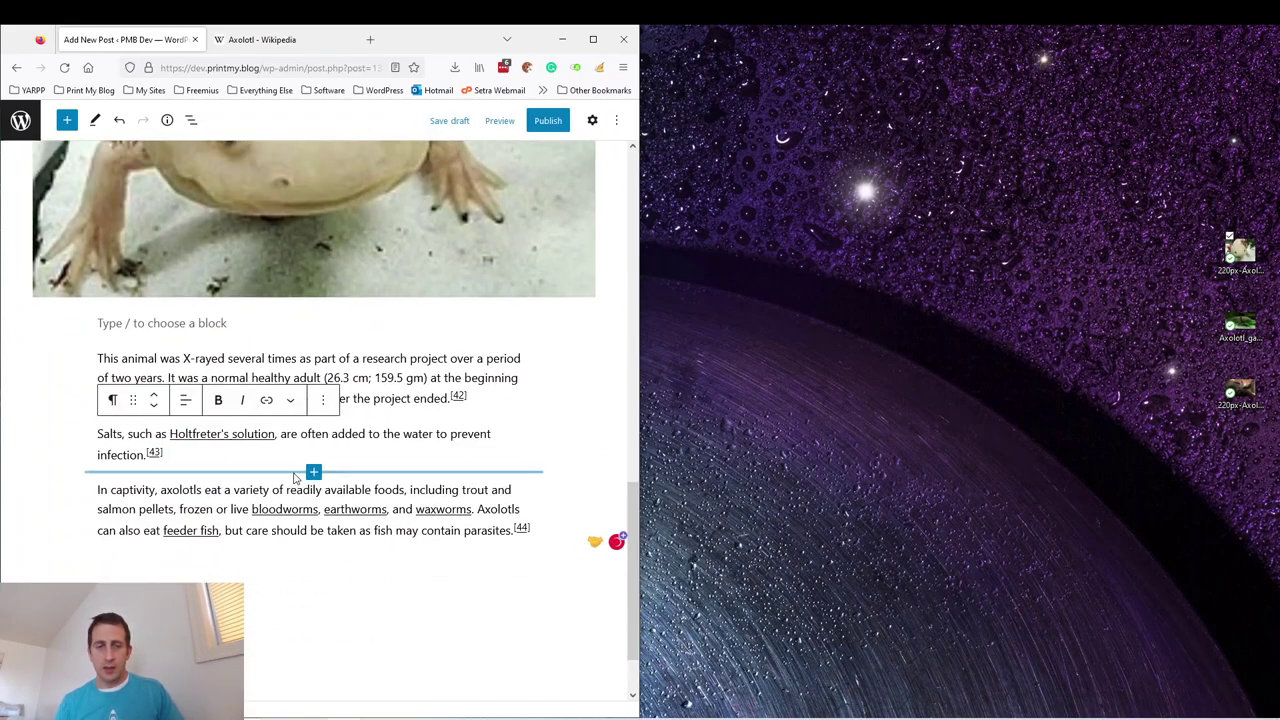
click(313, 472)
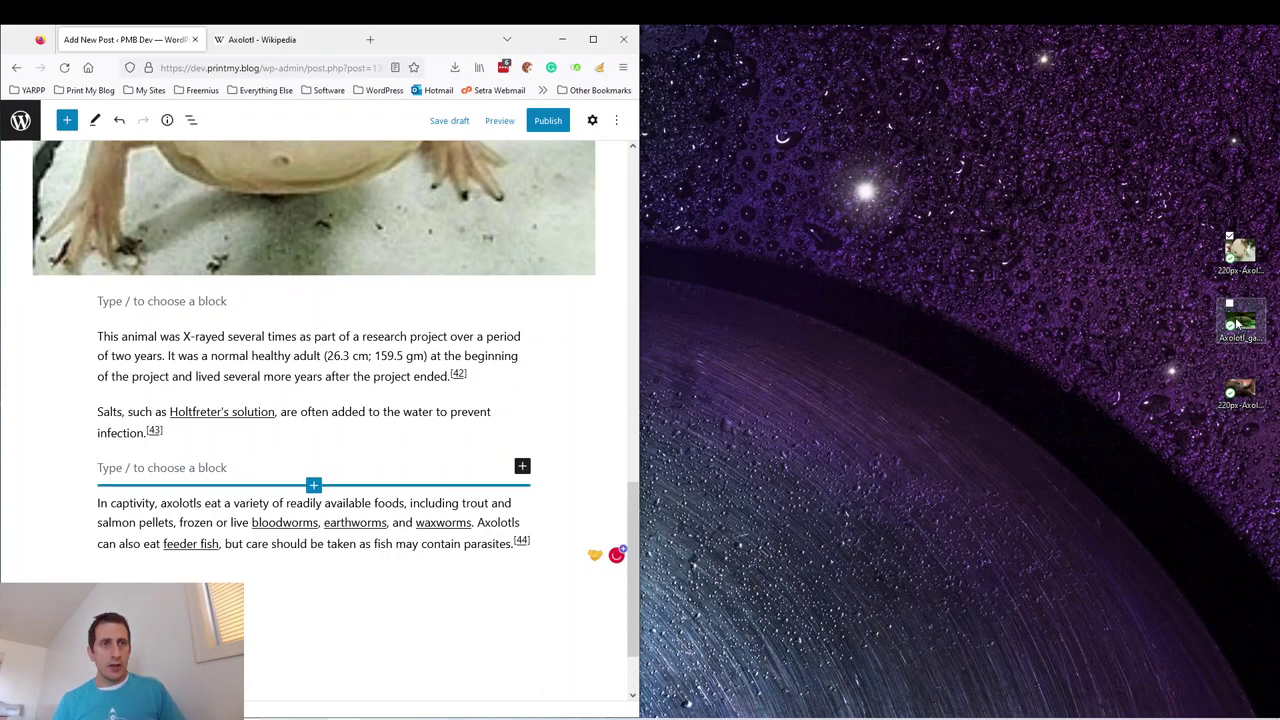
drag(1240, 322, 258, 445)
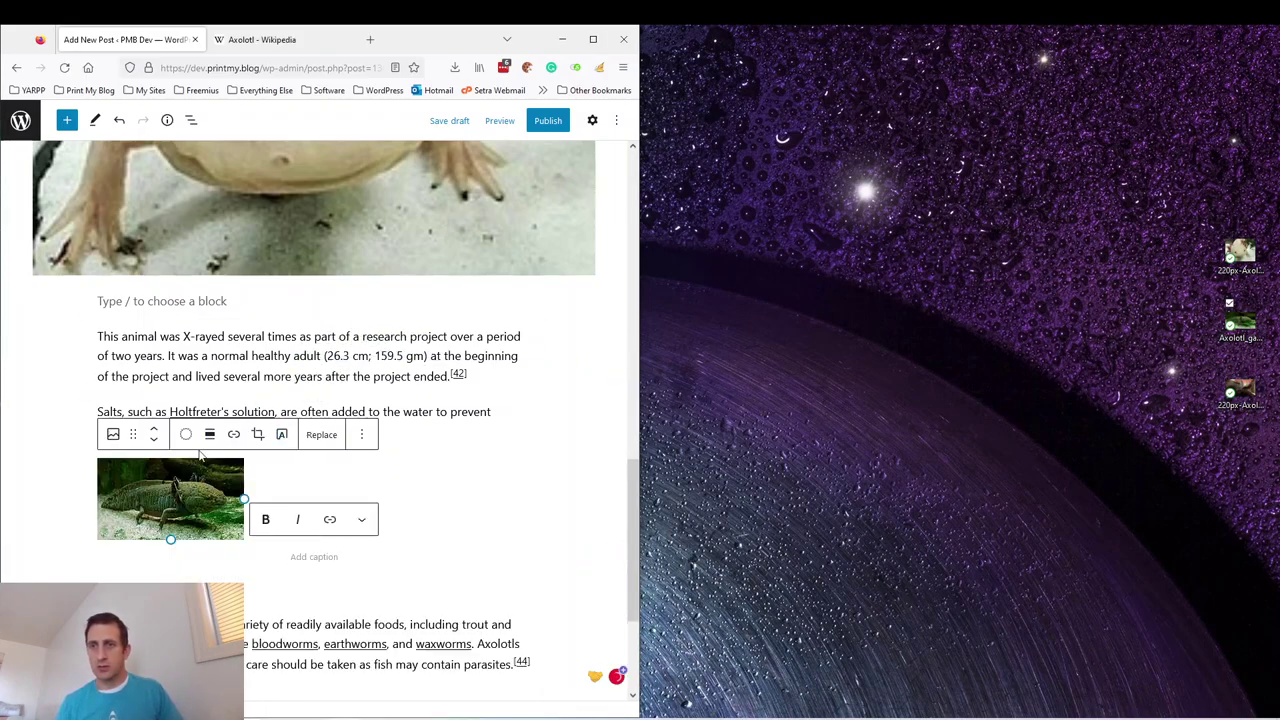
click(210, 434)
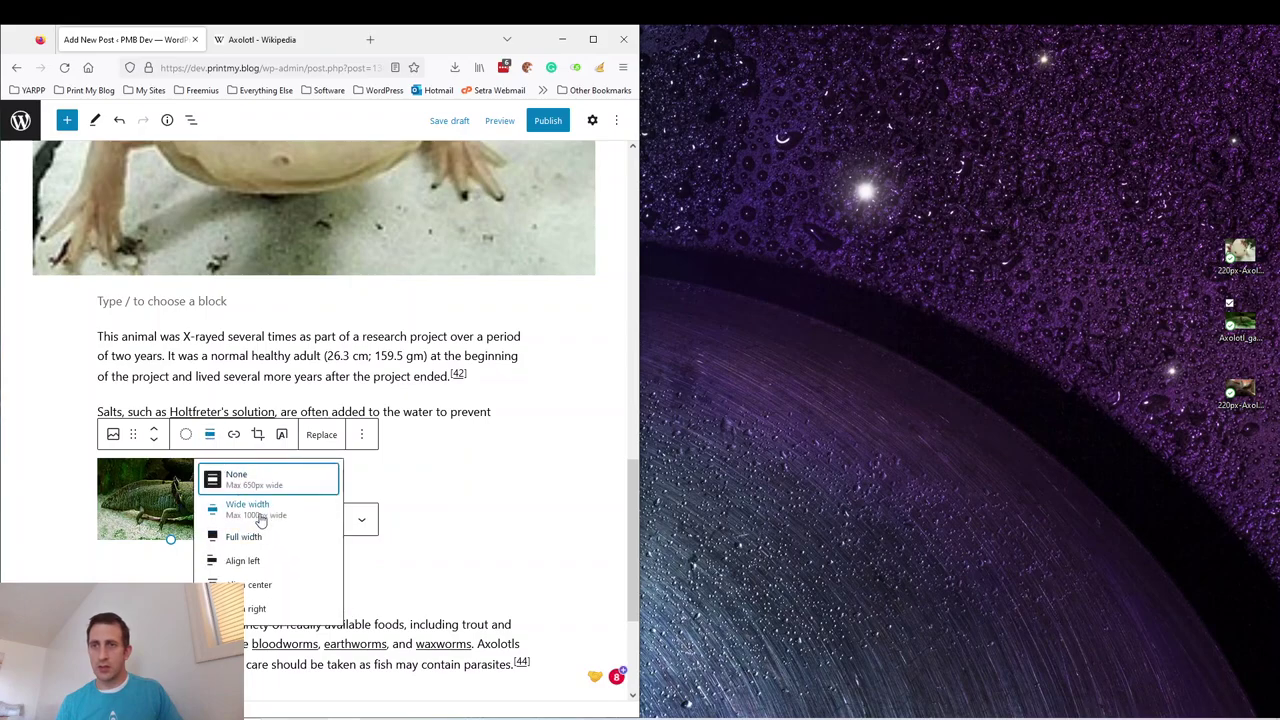
click(257, 509)
scroll(317, 380, down, 3)
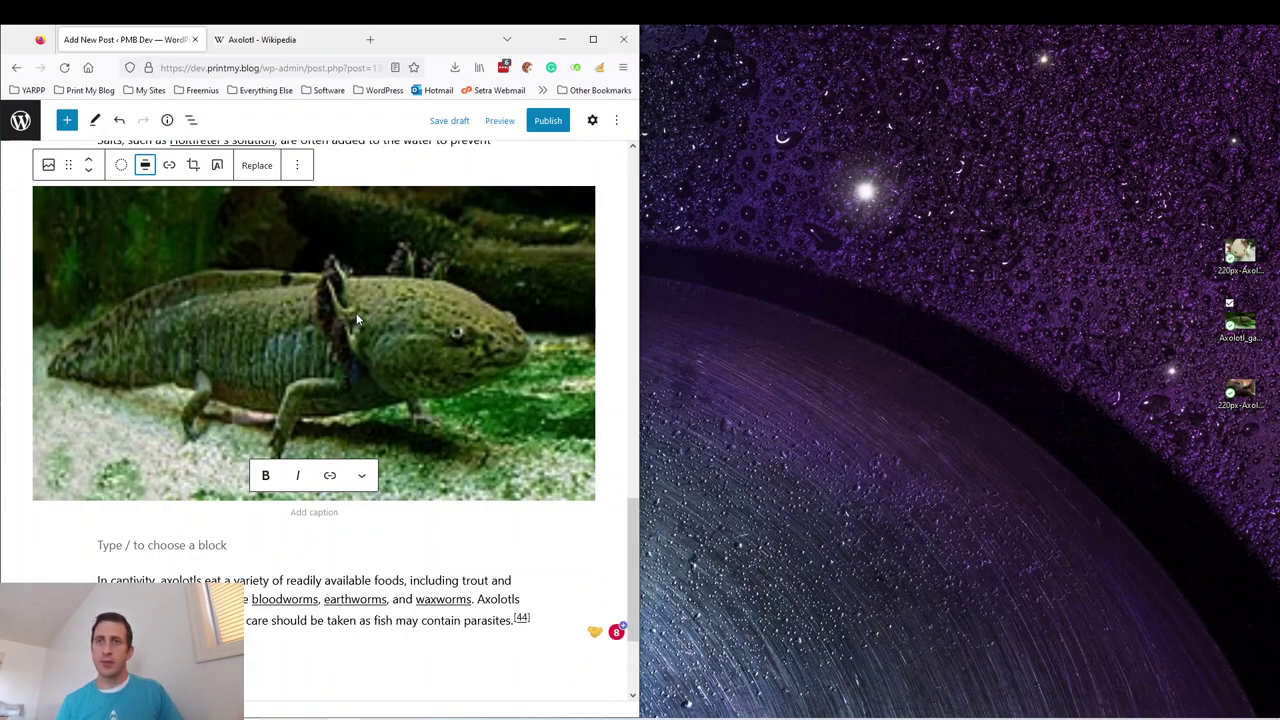
scroll(357, 318, up, 4)
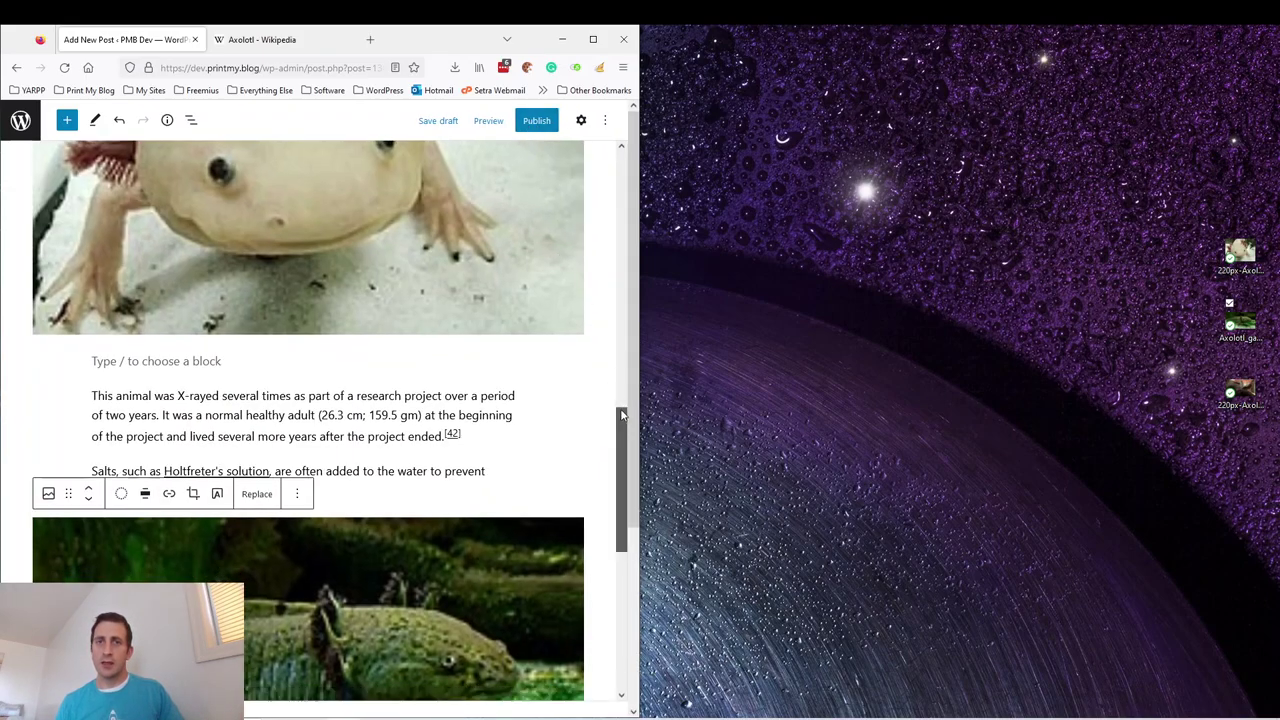
- Publish the News about Axolotls! post
drag(621, 414, 621, 160)
click(536, 120)
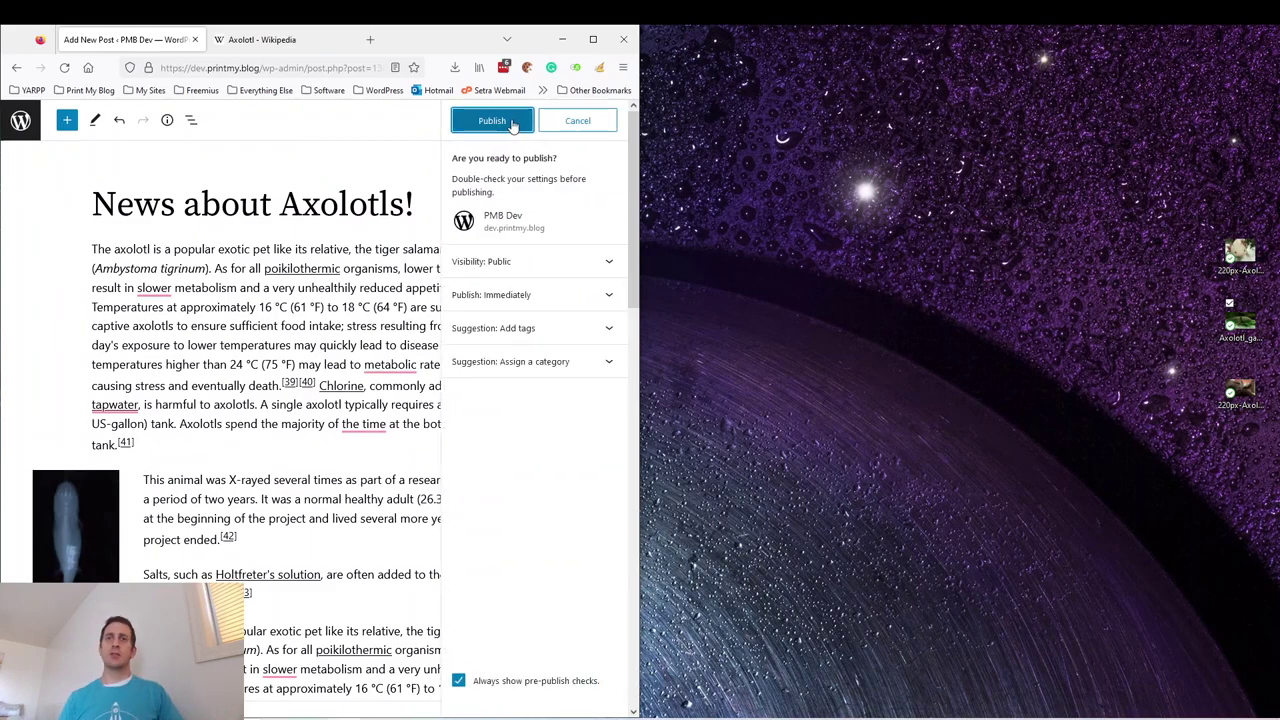
click(511, 122)
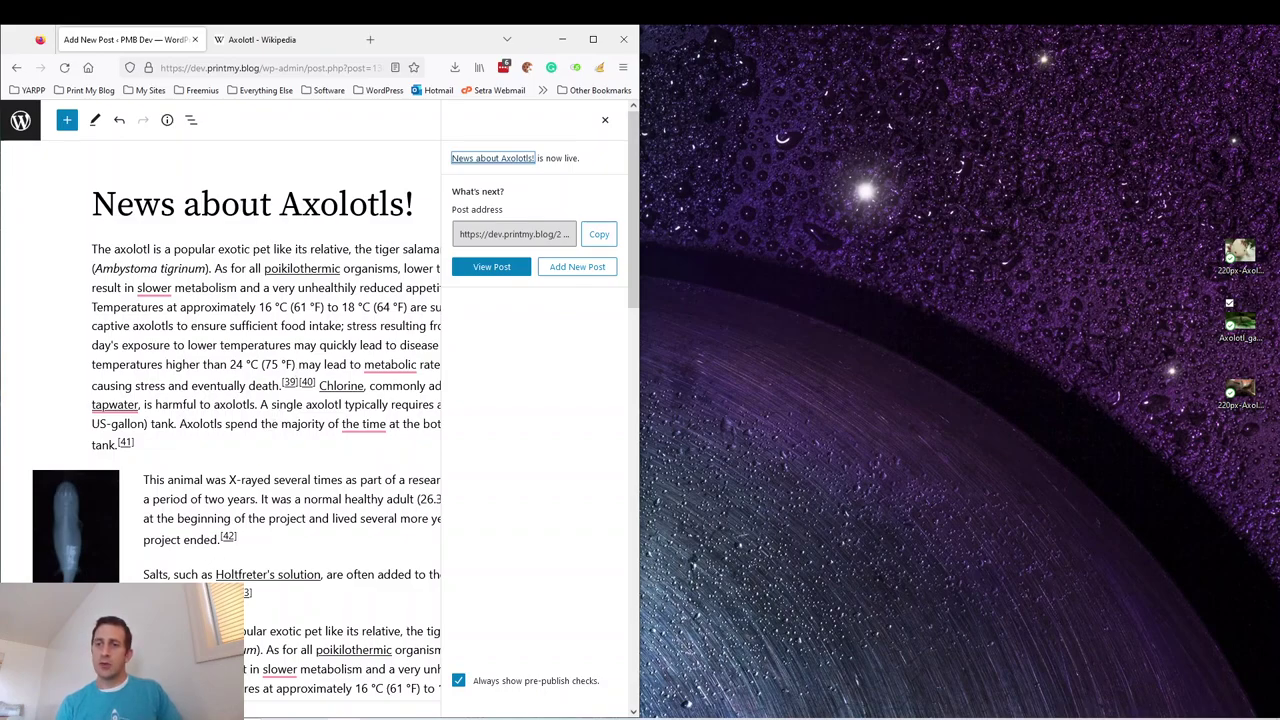
- View the live post full-screen and scroll through it to check the wide green photo
key(Return)
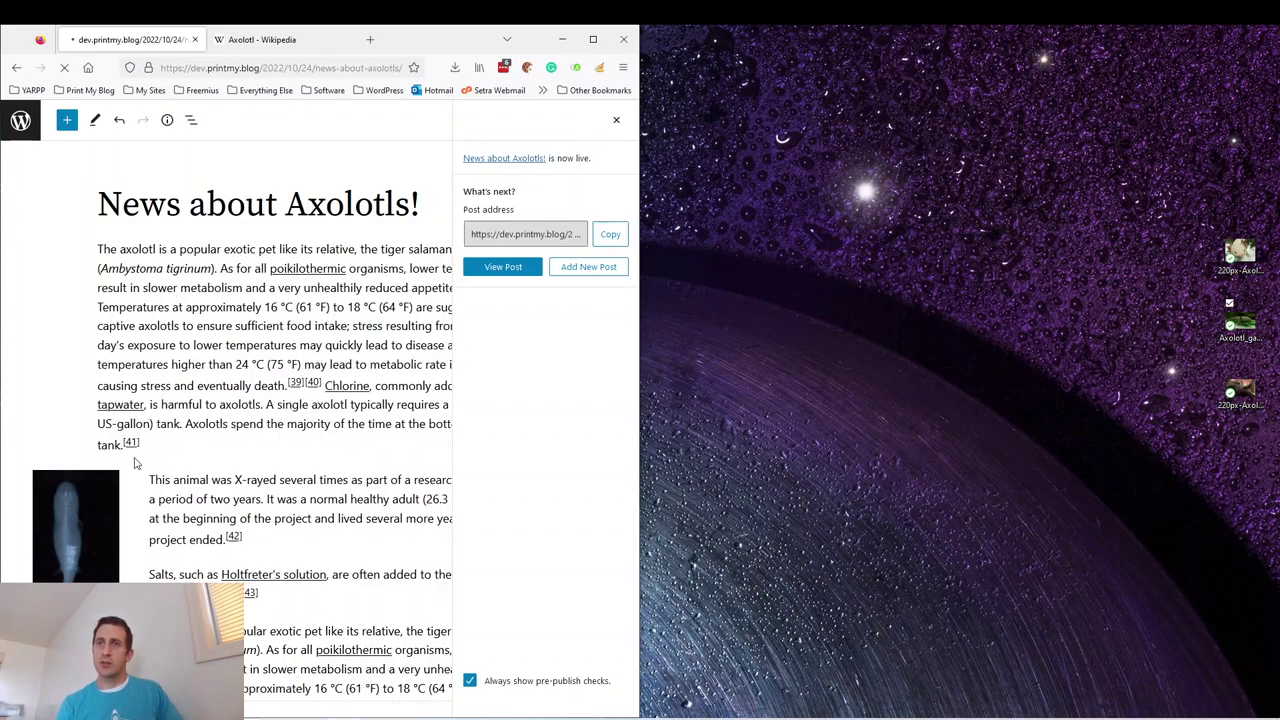
double_click(447, 45)
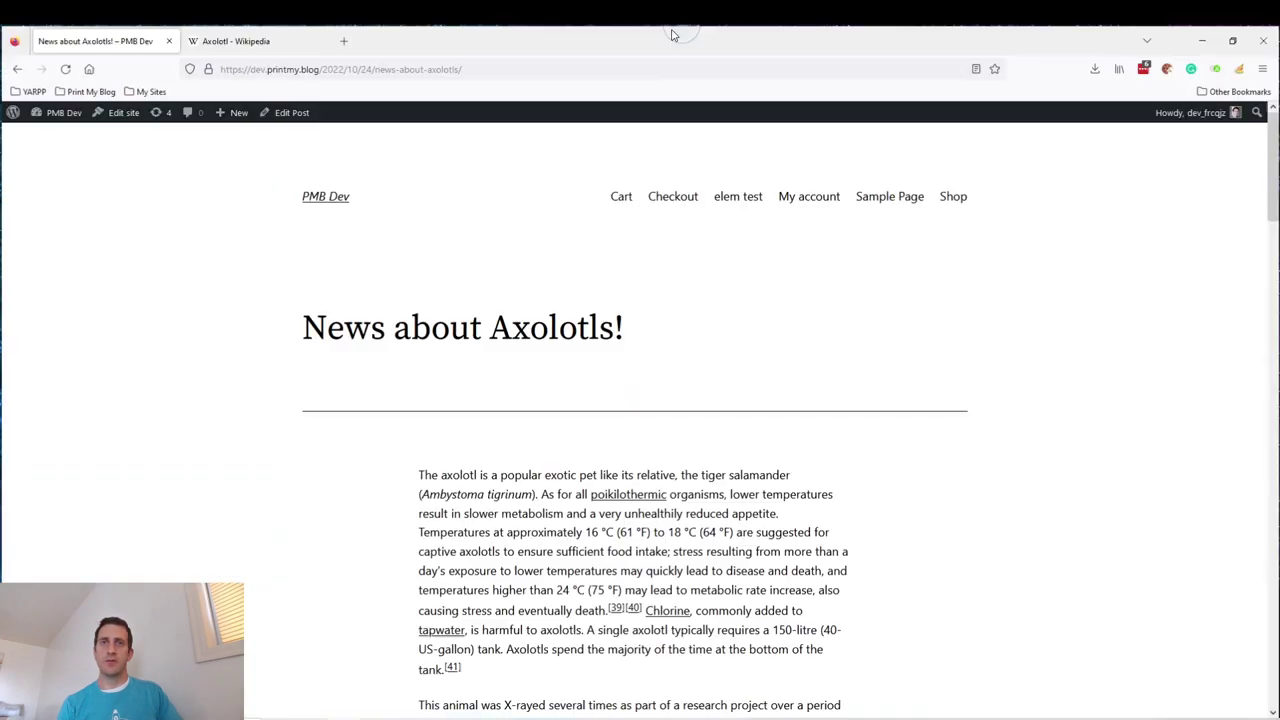
scroll(601, 367, down, 4)
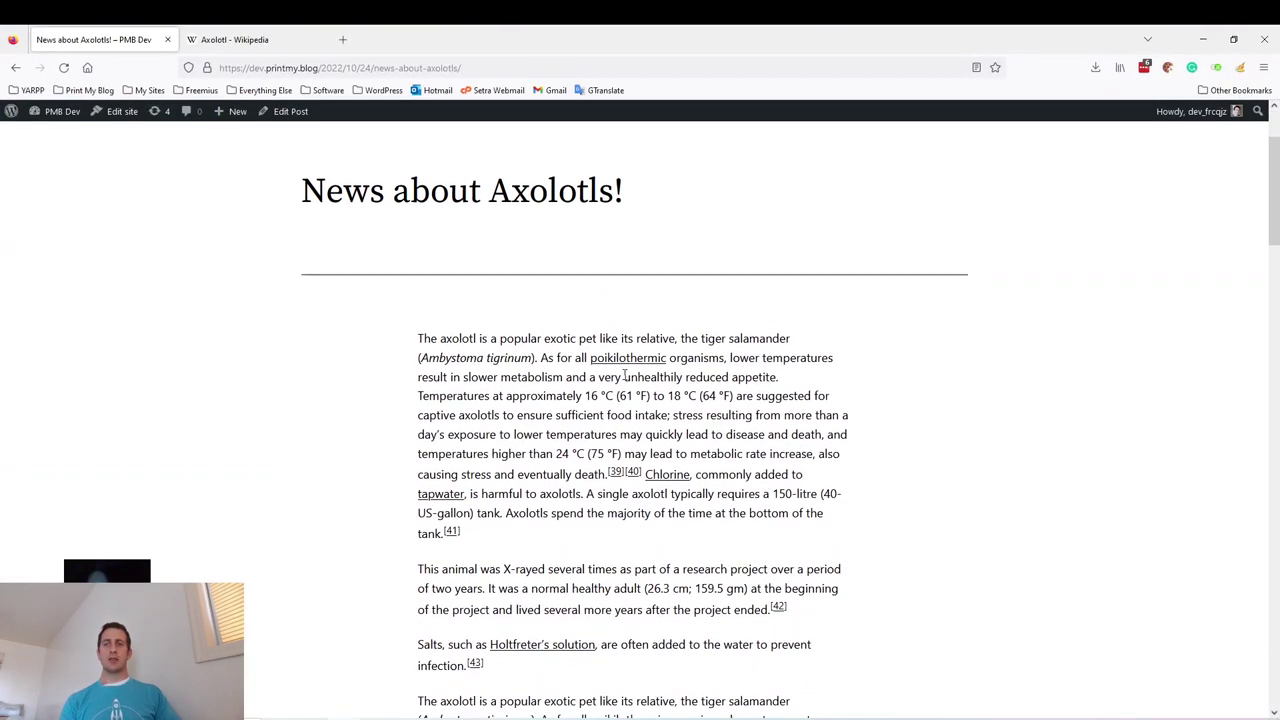
scroll(467, 244, down, 10)
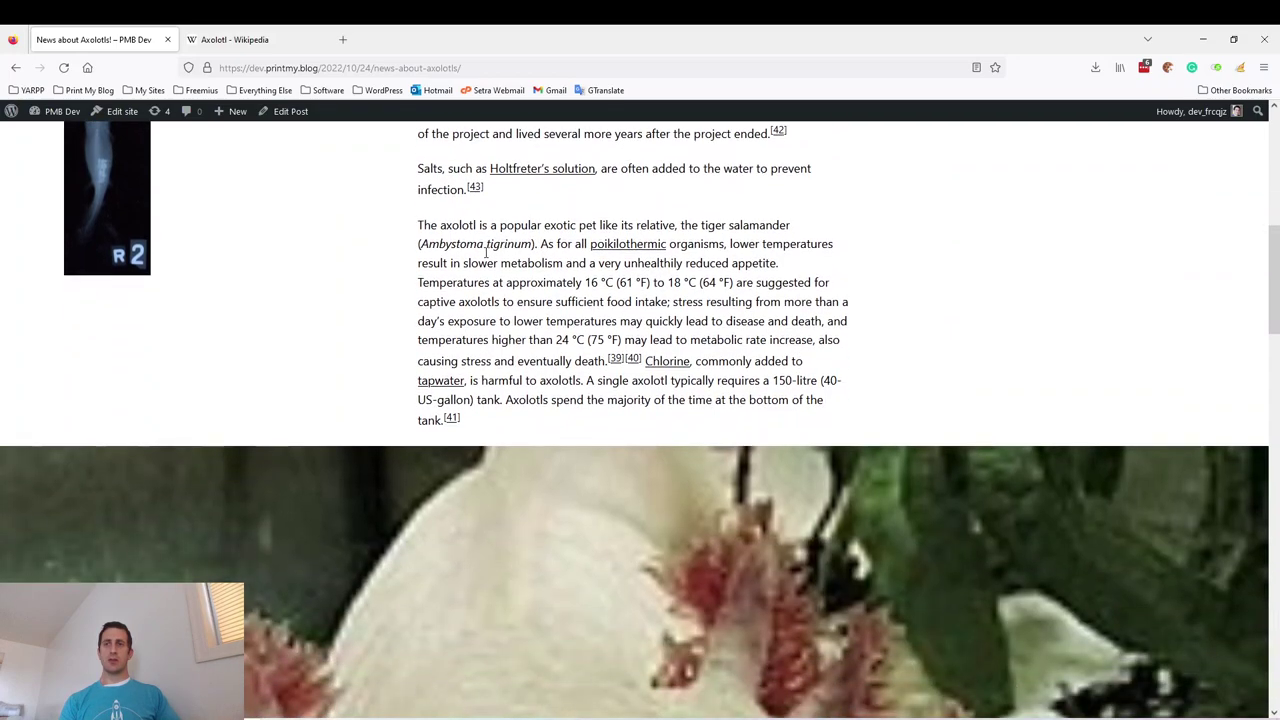
scroll(513, 252, down, 10)
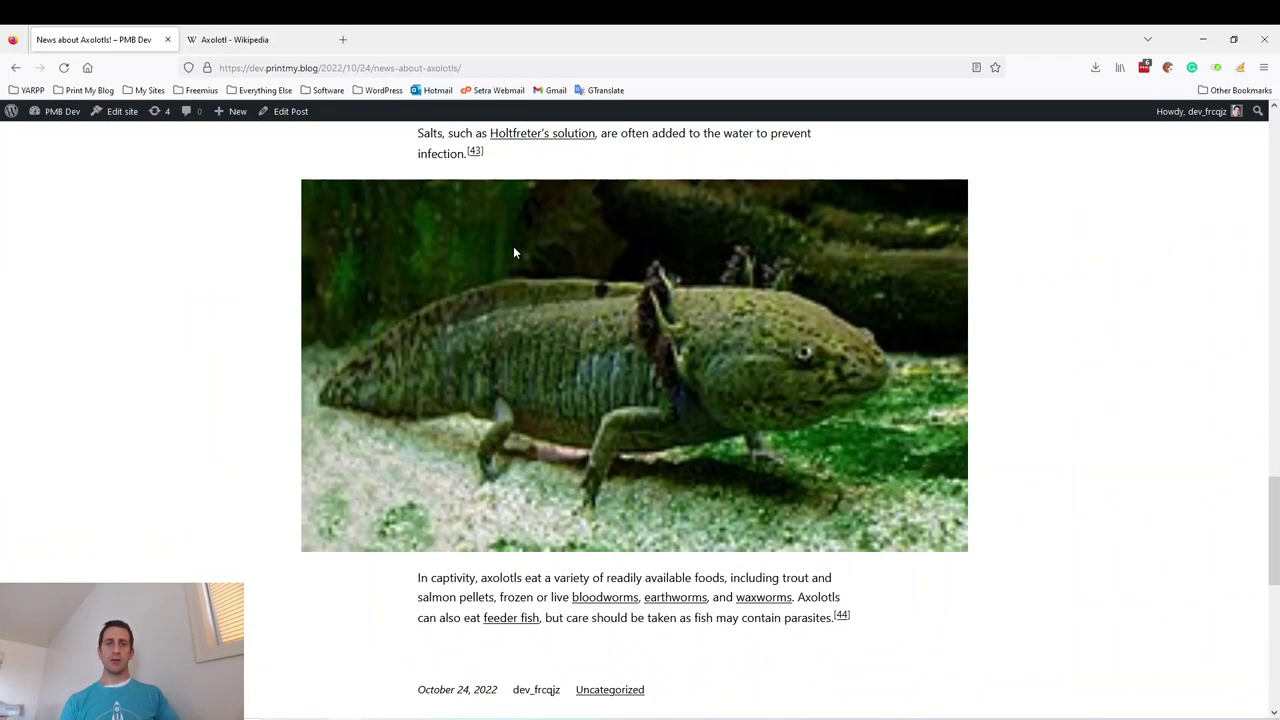
scroll(541, 298, down, 5)
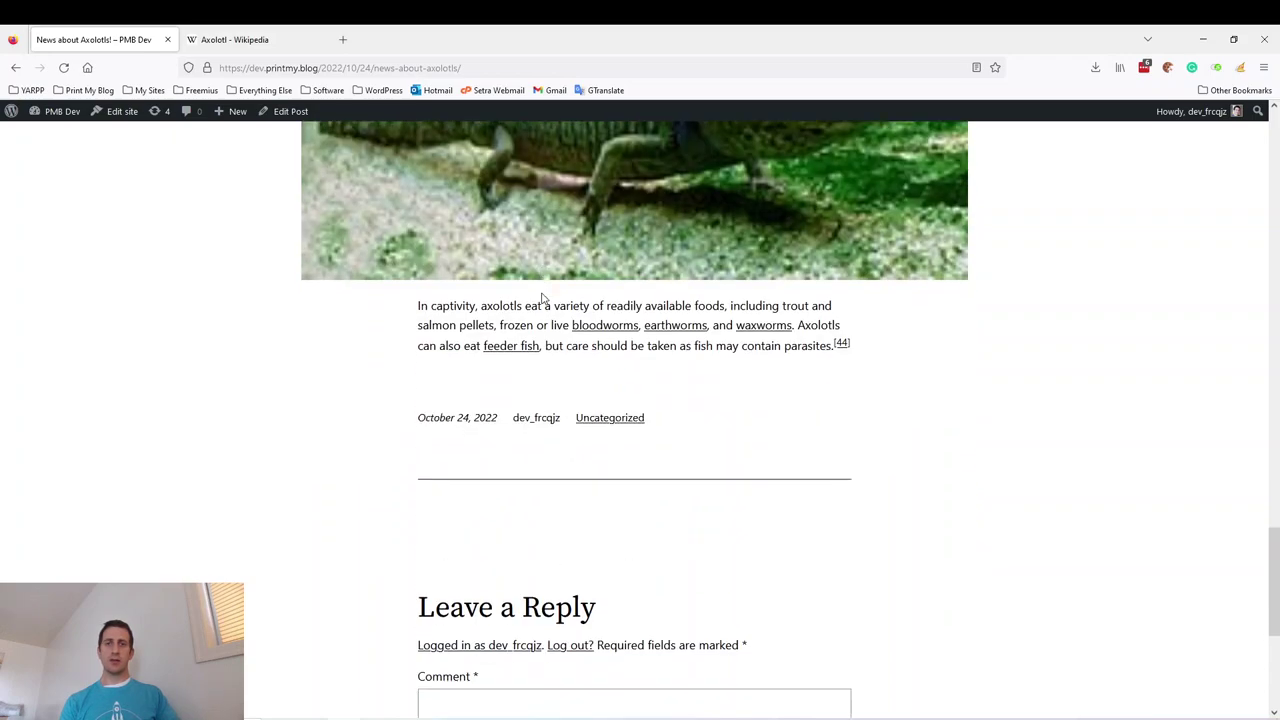
scroll(543, 298, up, 8)
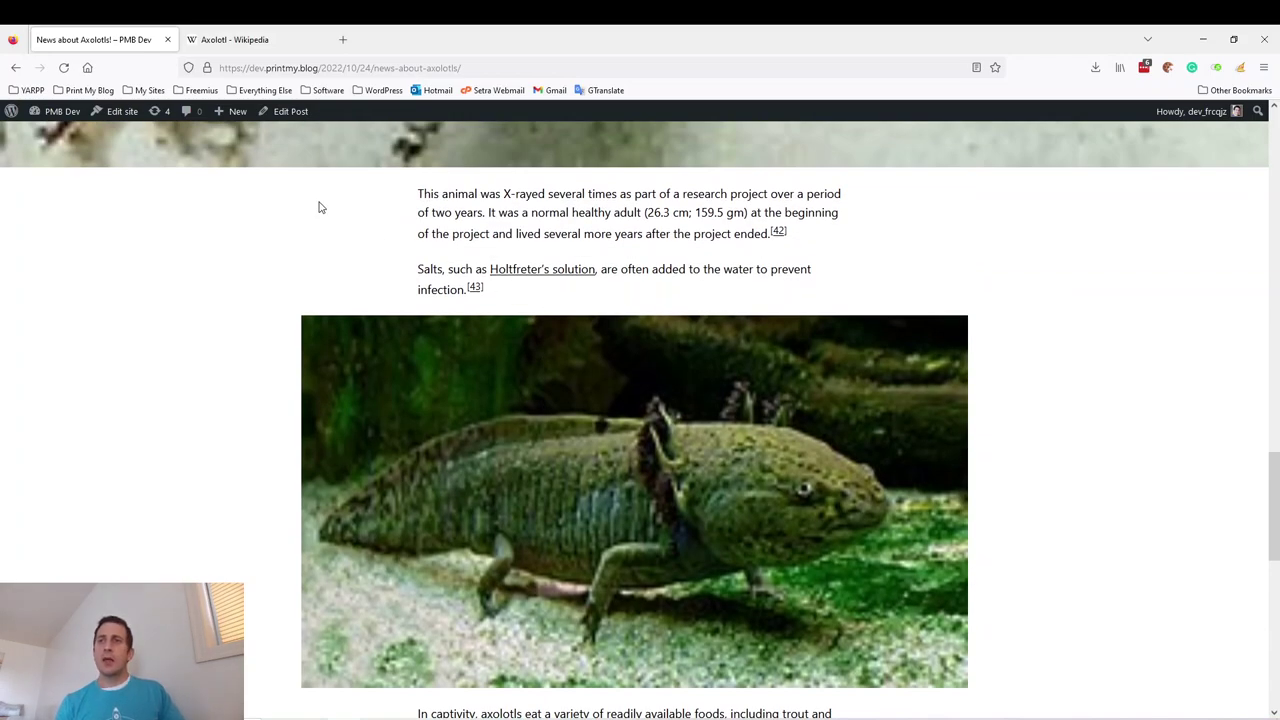
- Return to editing the post and click into the paragraph above the large photo
click(286, 111)
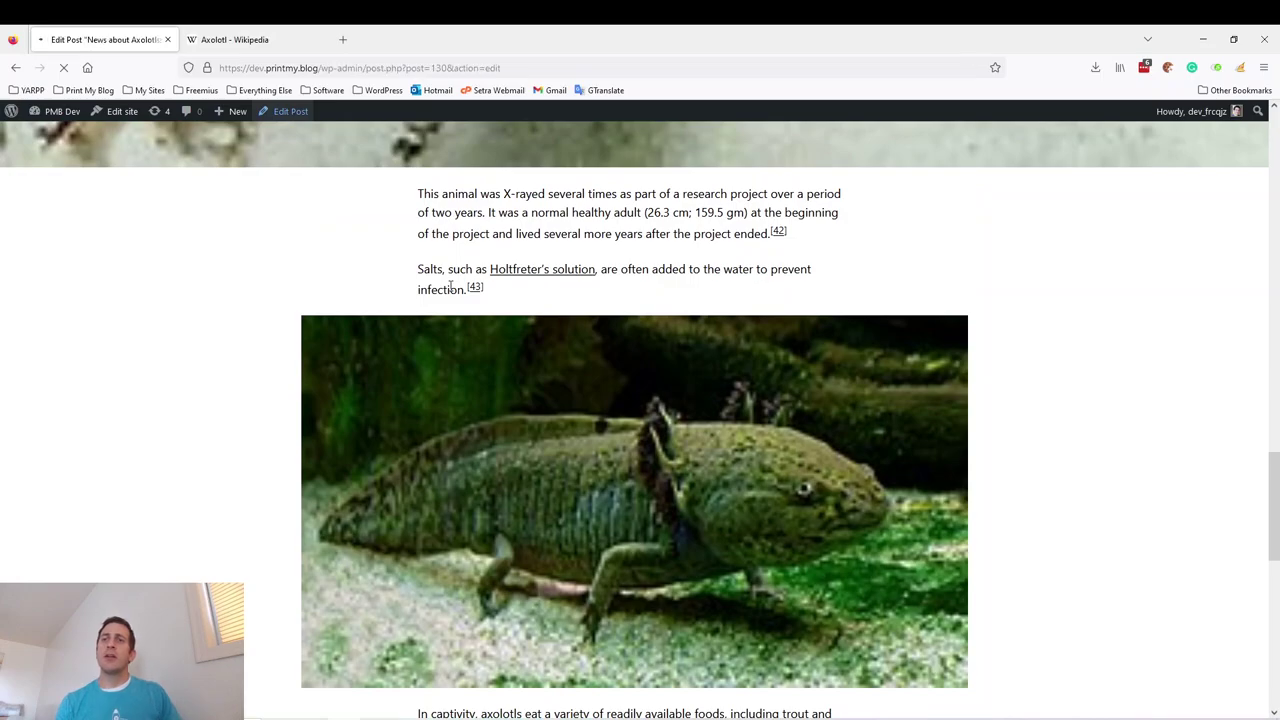
scroll(590, 372, down, 8)
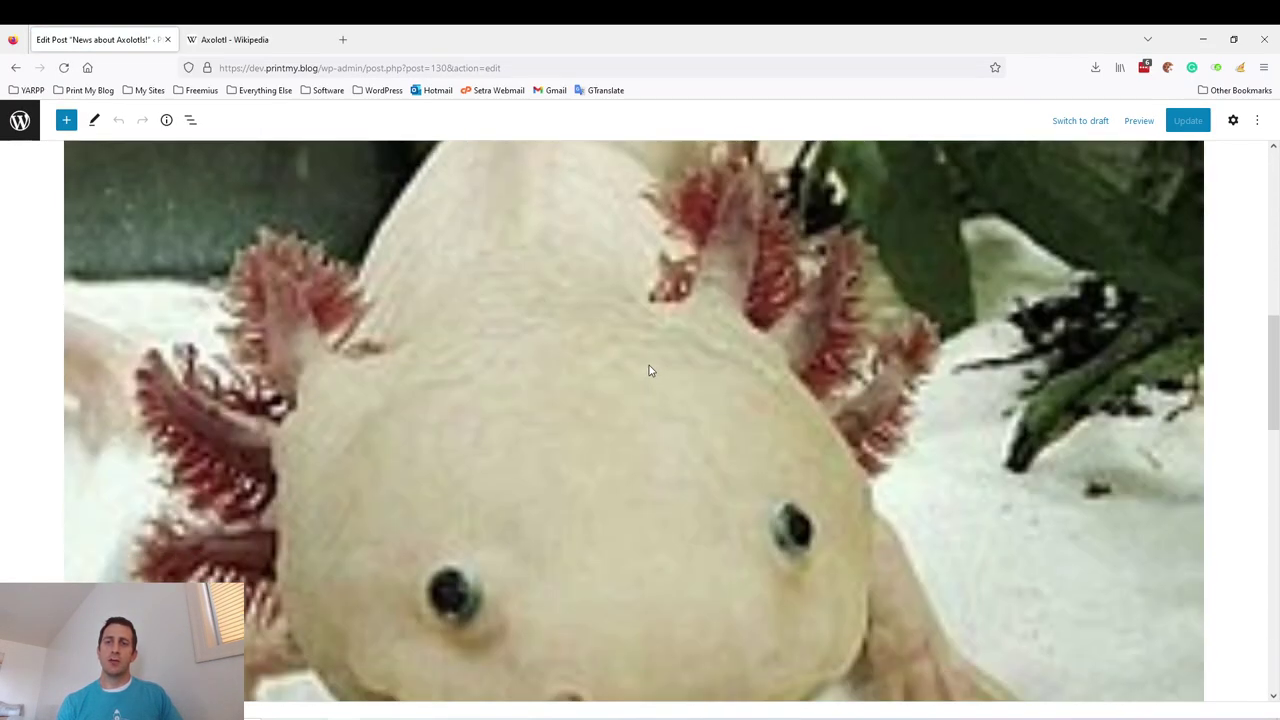
scroll(649, 371, up, 5)
click(592, 242)
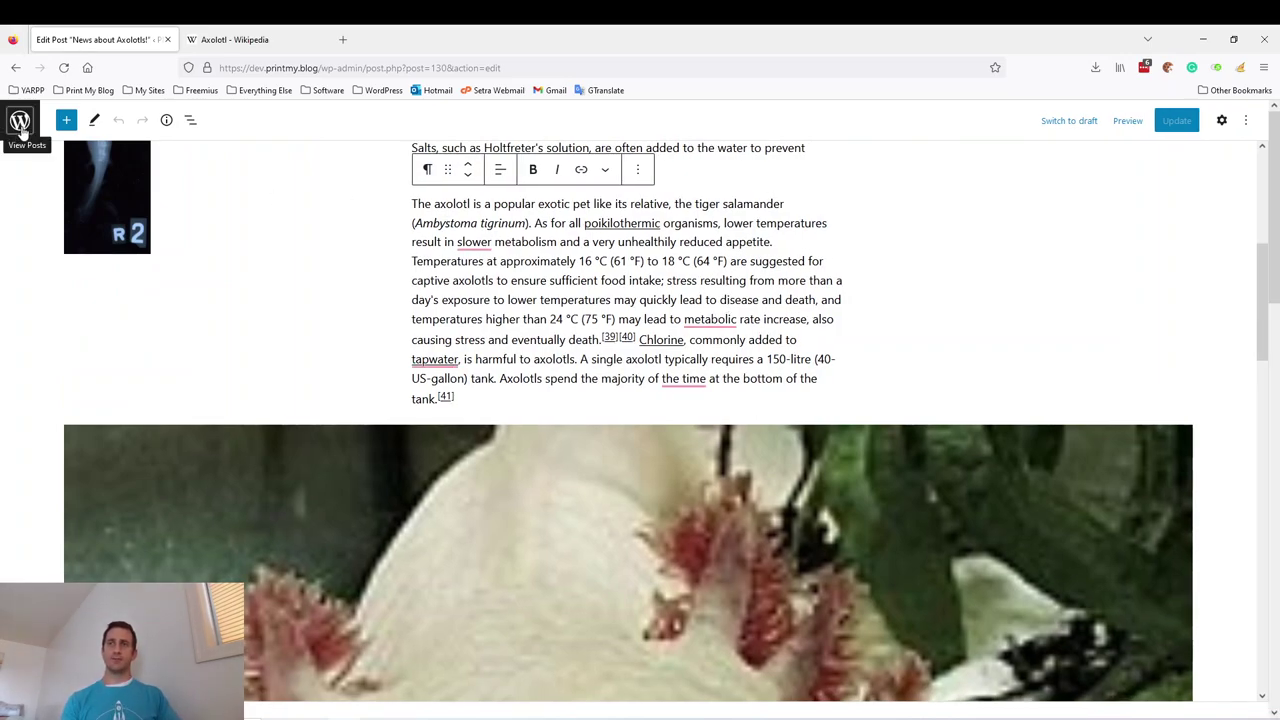
- Exit the editor to the All Posts list, where News about Axolotls! shows as published
click(20, 122)
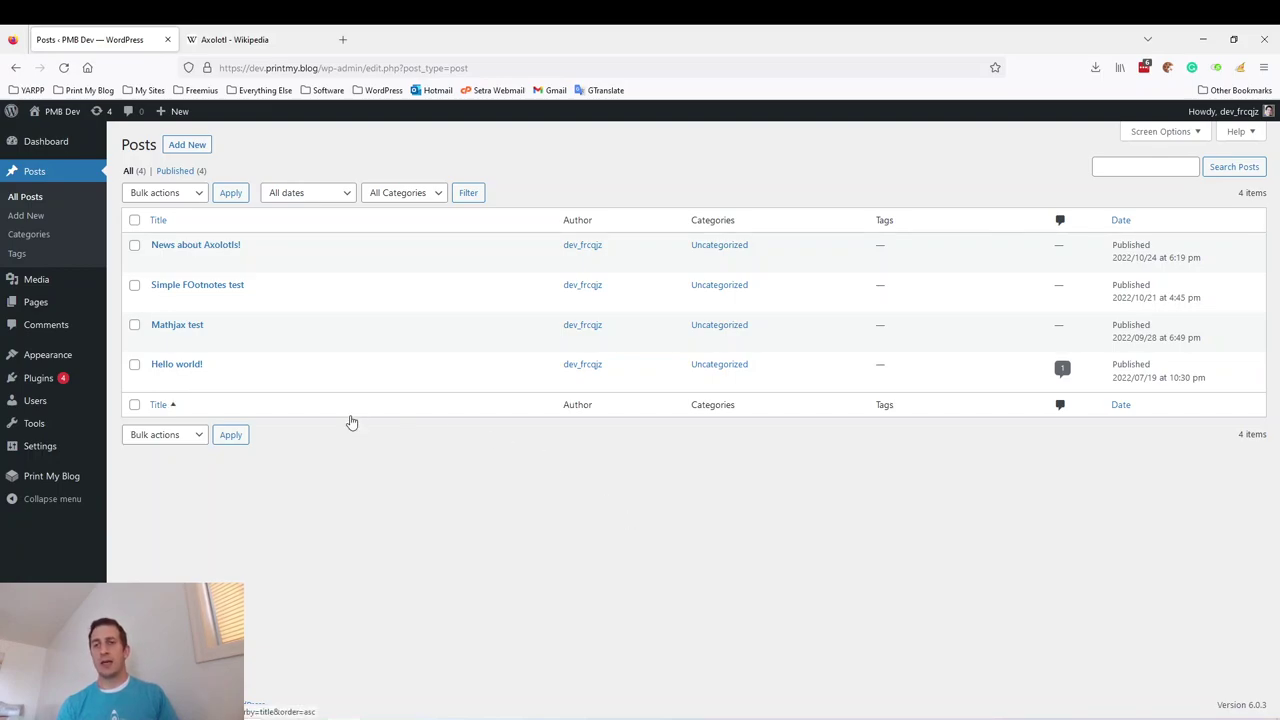
- Create a Print My Blog project 'September Issue' with Print-Ready PDF as its only format
click(88, 478)
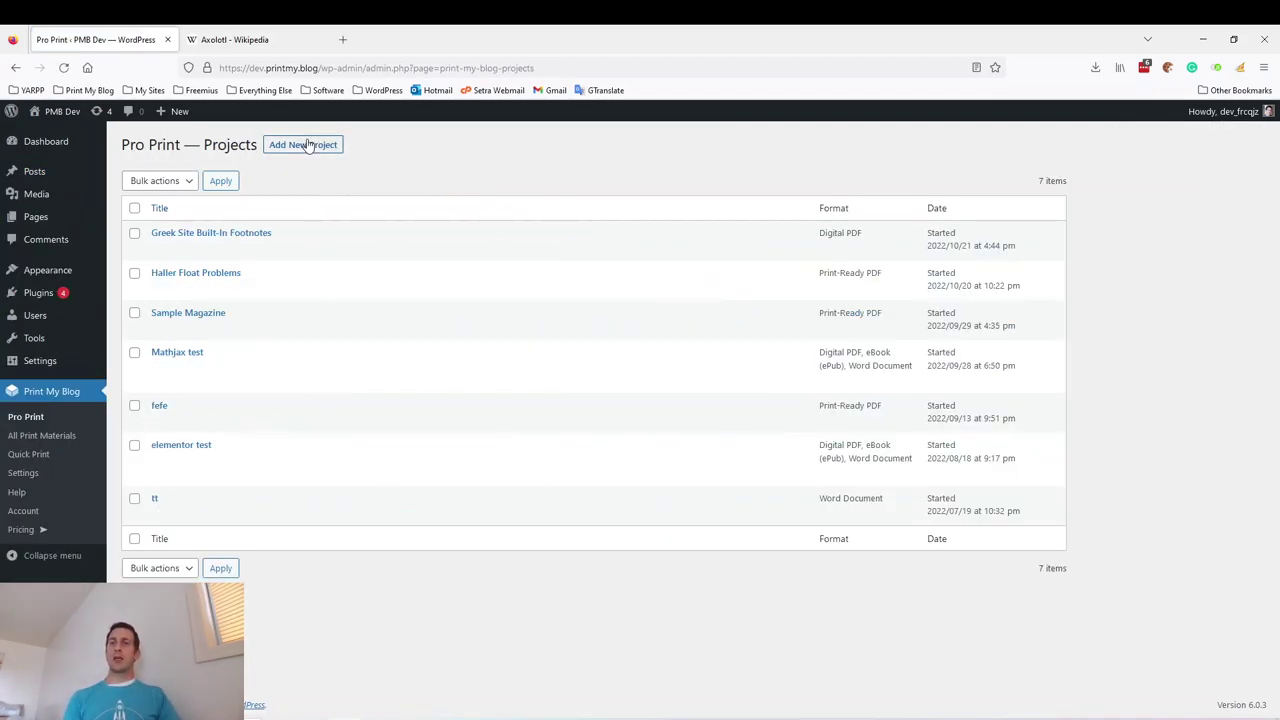
click(305, 145)
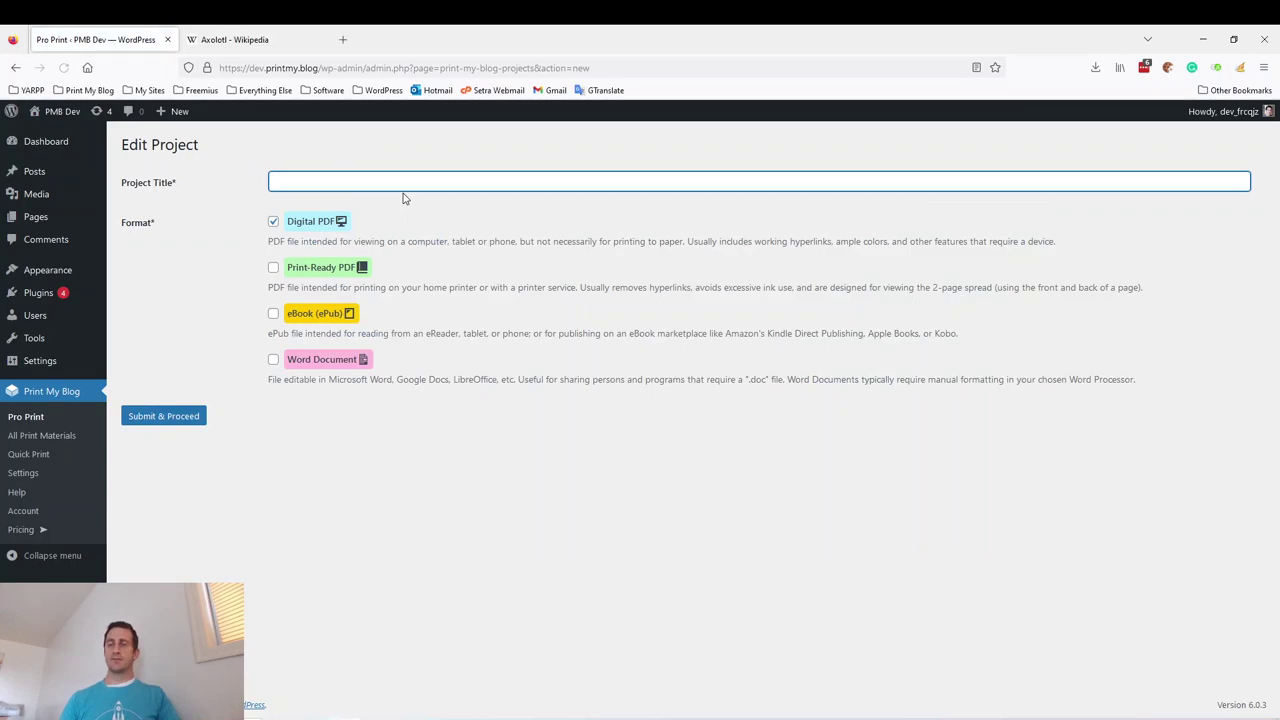
text(Septe)
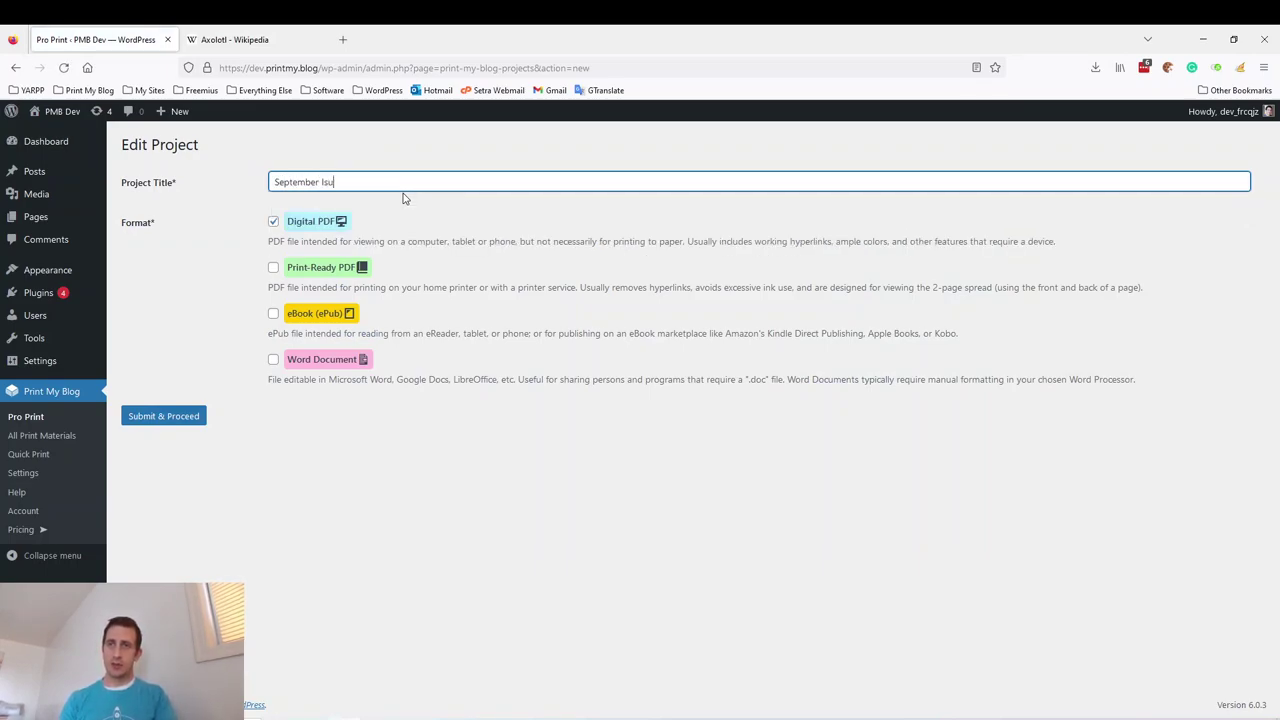
text(mber Issue )
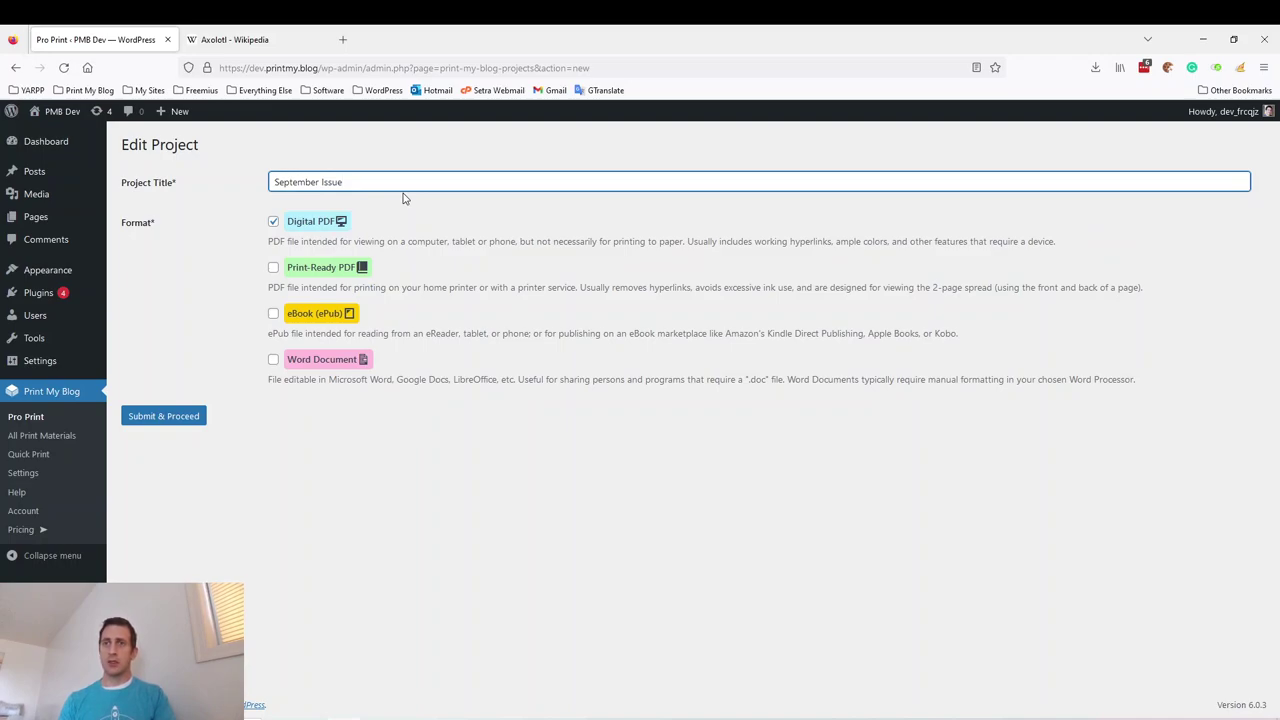
text(of)
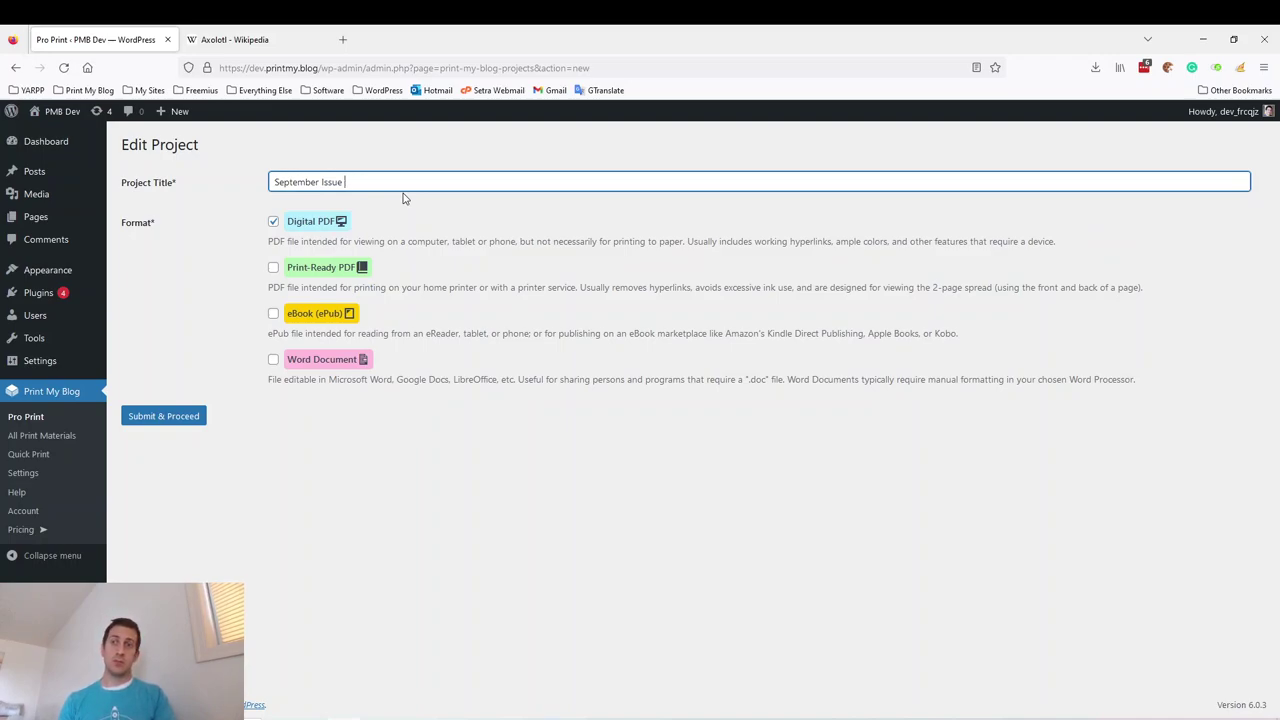
key(BackSpace)
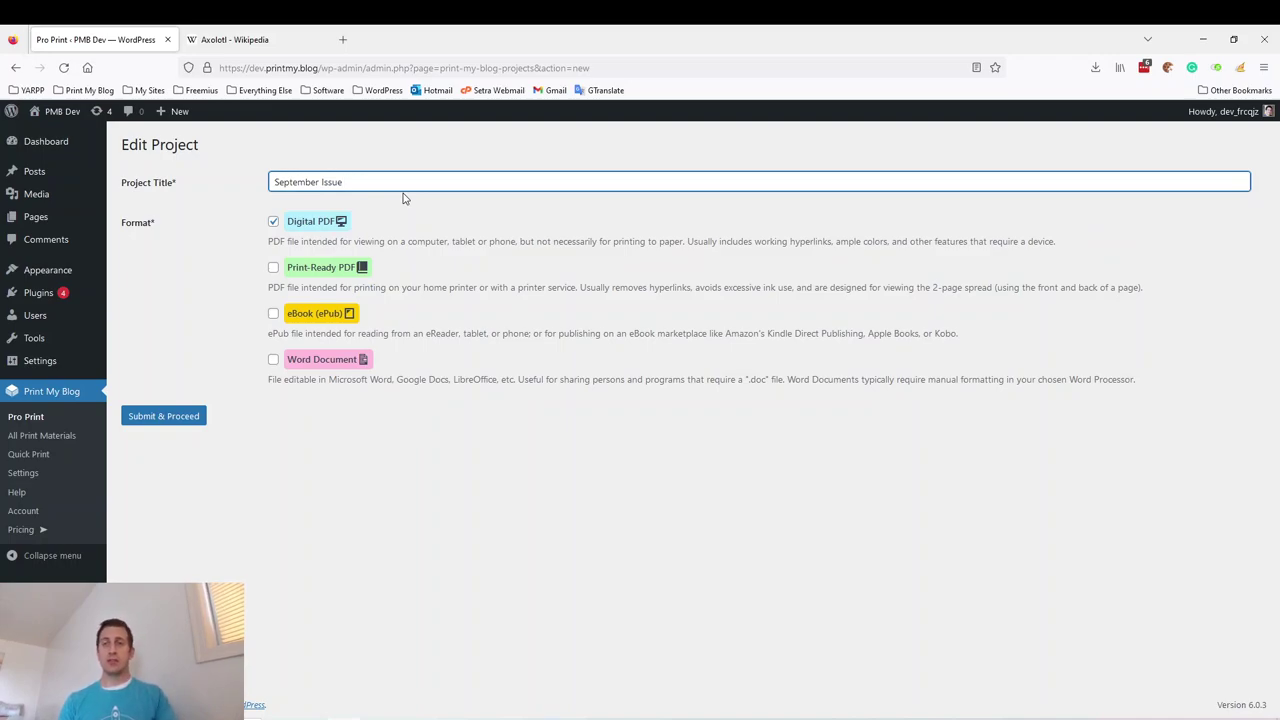
click(274, 222)
click(273, 268)
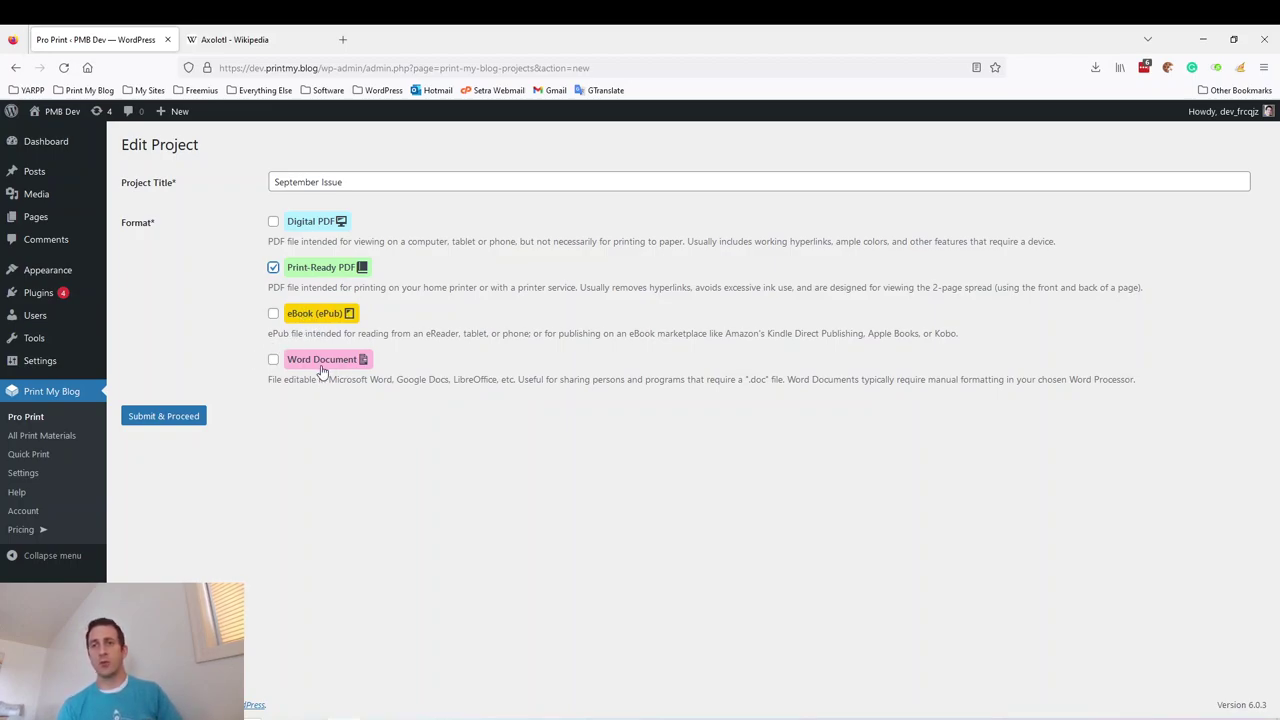
click(157, 422)
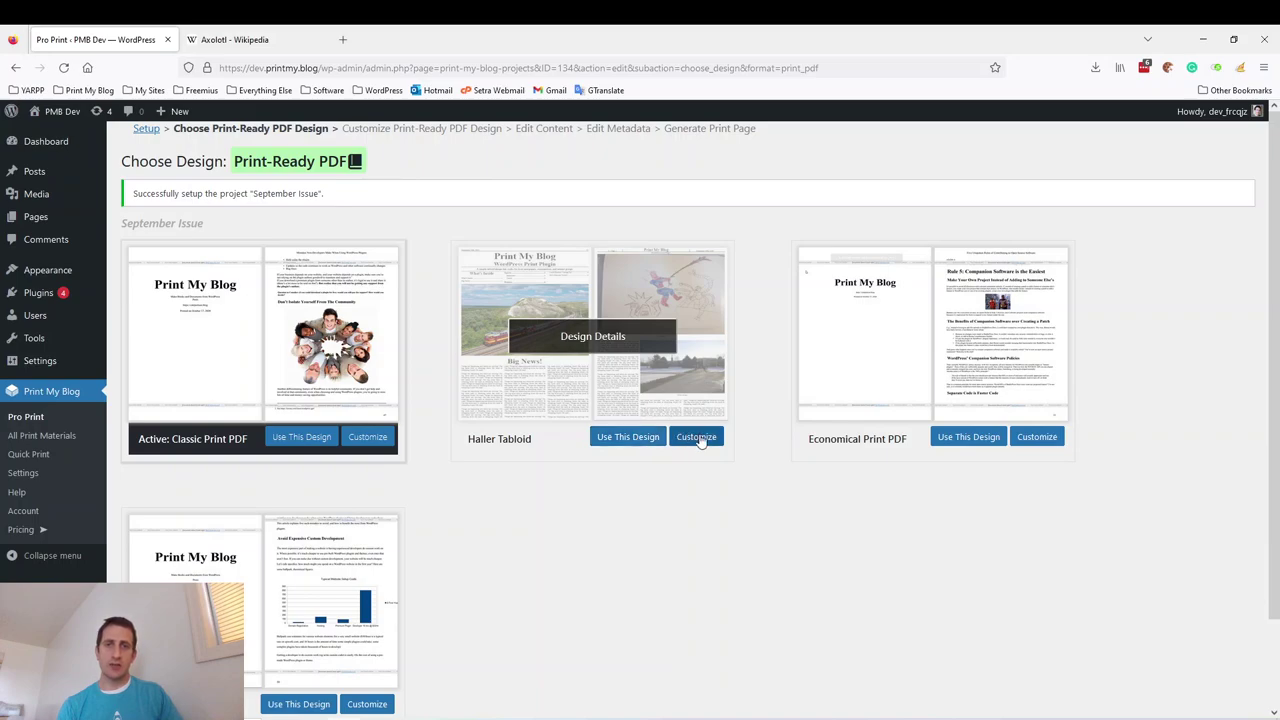
- Apply the Haller Tabloid design to the September Issue project
click(622, 440)
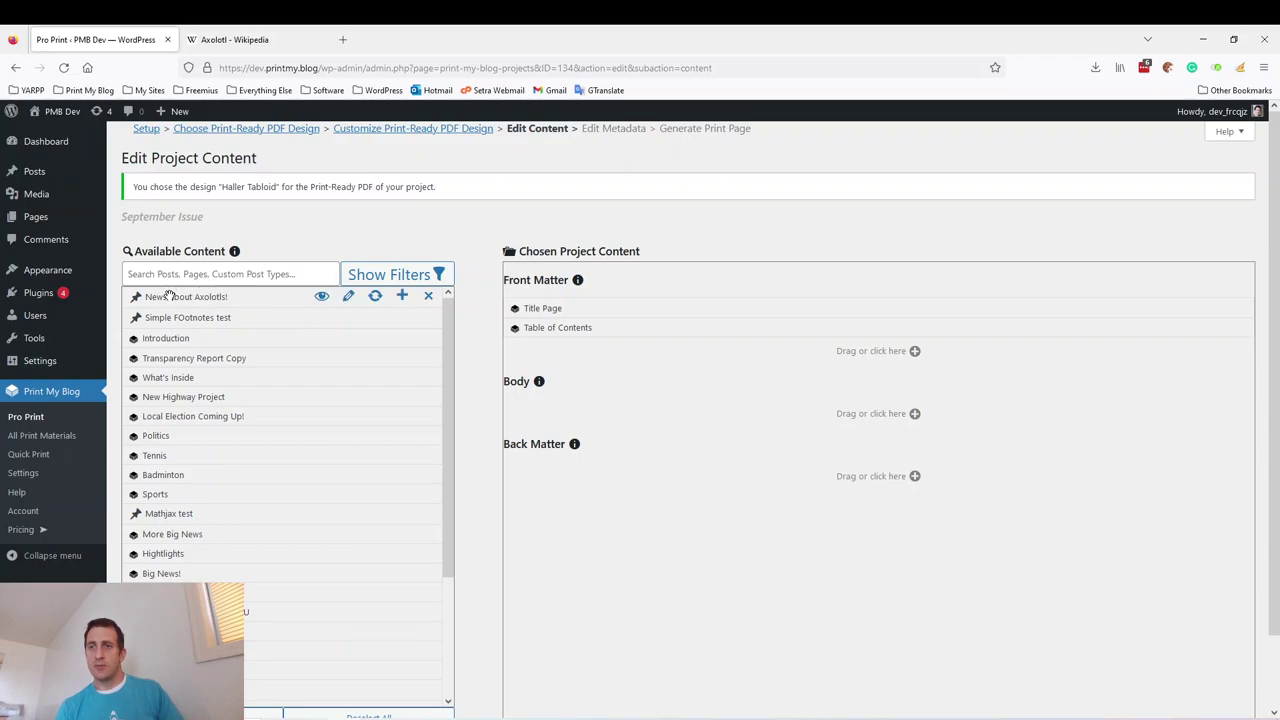
- Put News about Axolotls!, Big News!, Tennis and Badminton in the Body, then Save & Proceed
drag(170, 297, 600, 414)
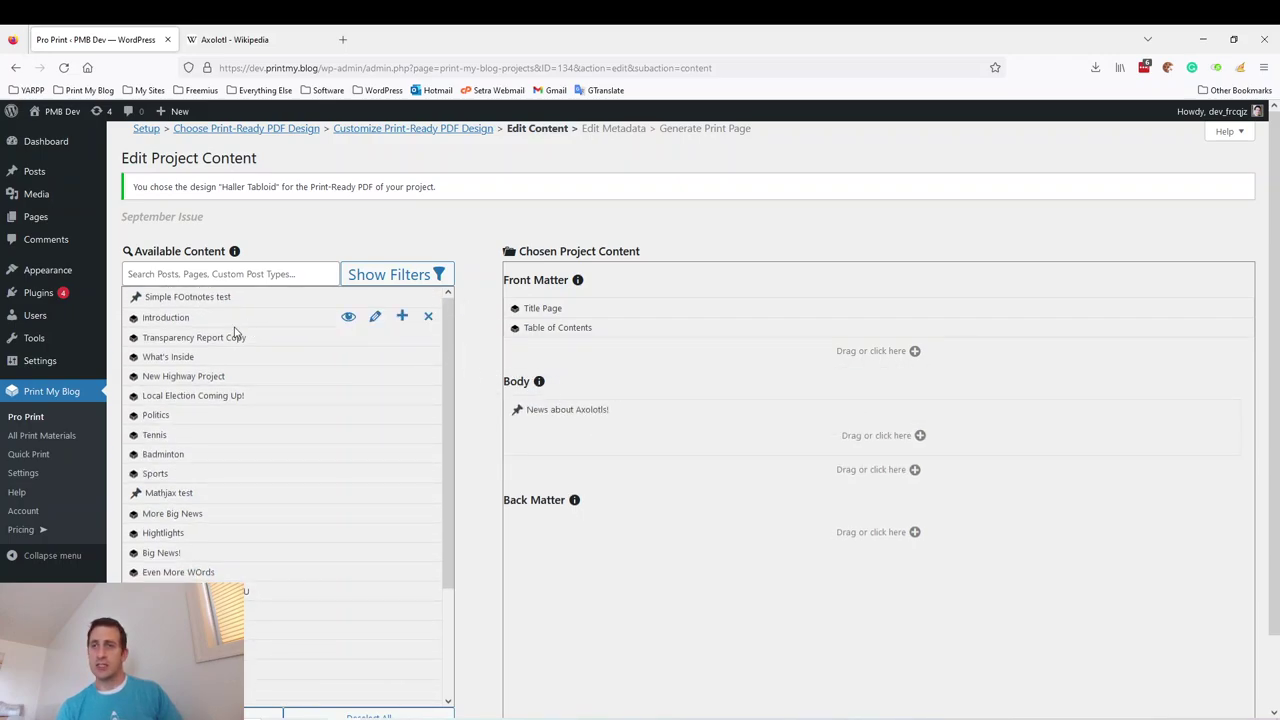
mouse_move(250, 319)
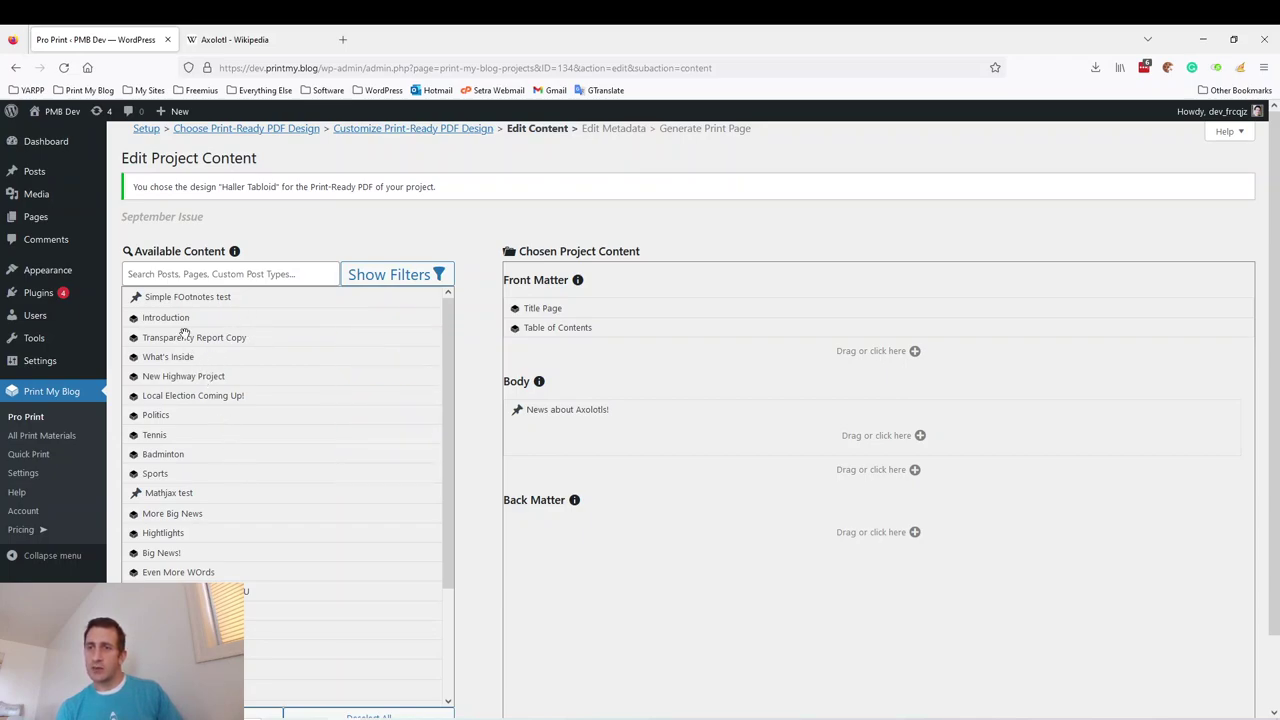
mouse_move(176, 413)
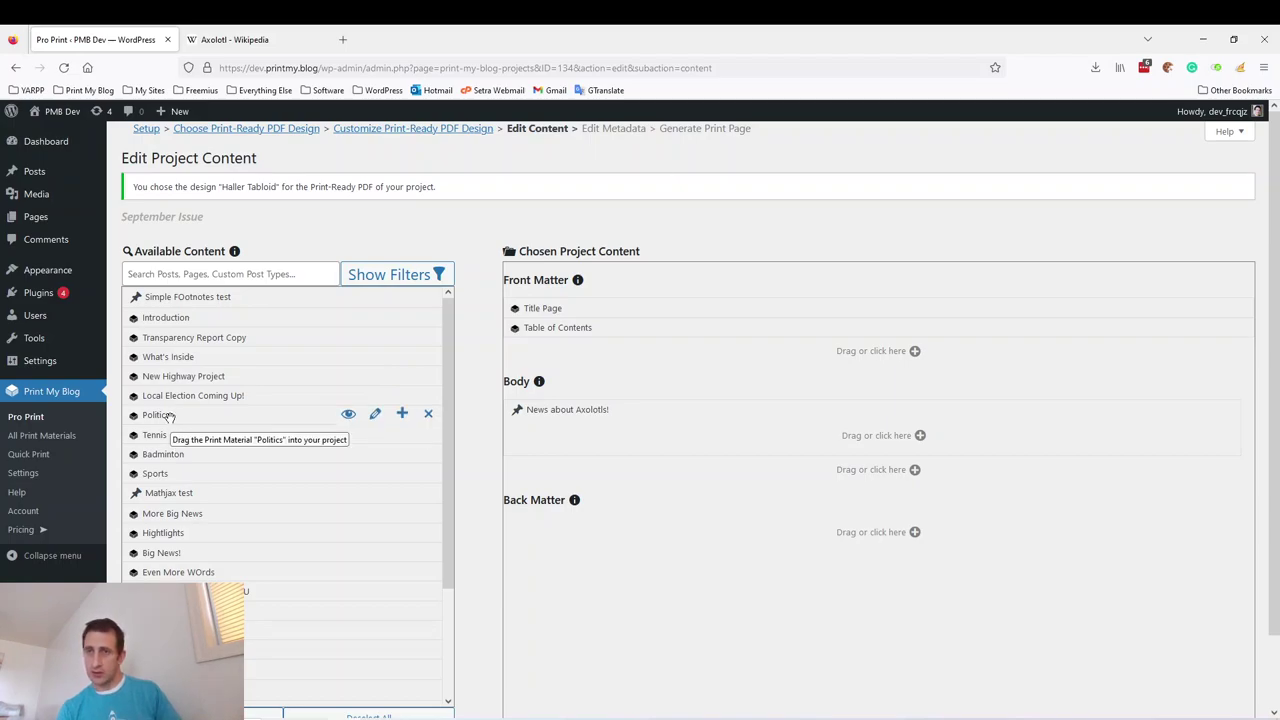
mouse_move(176, 554)
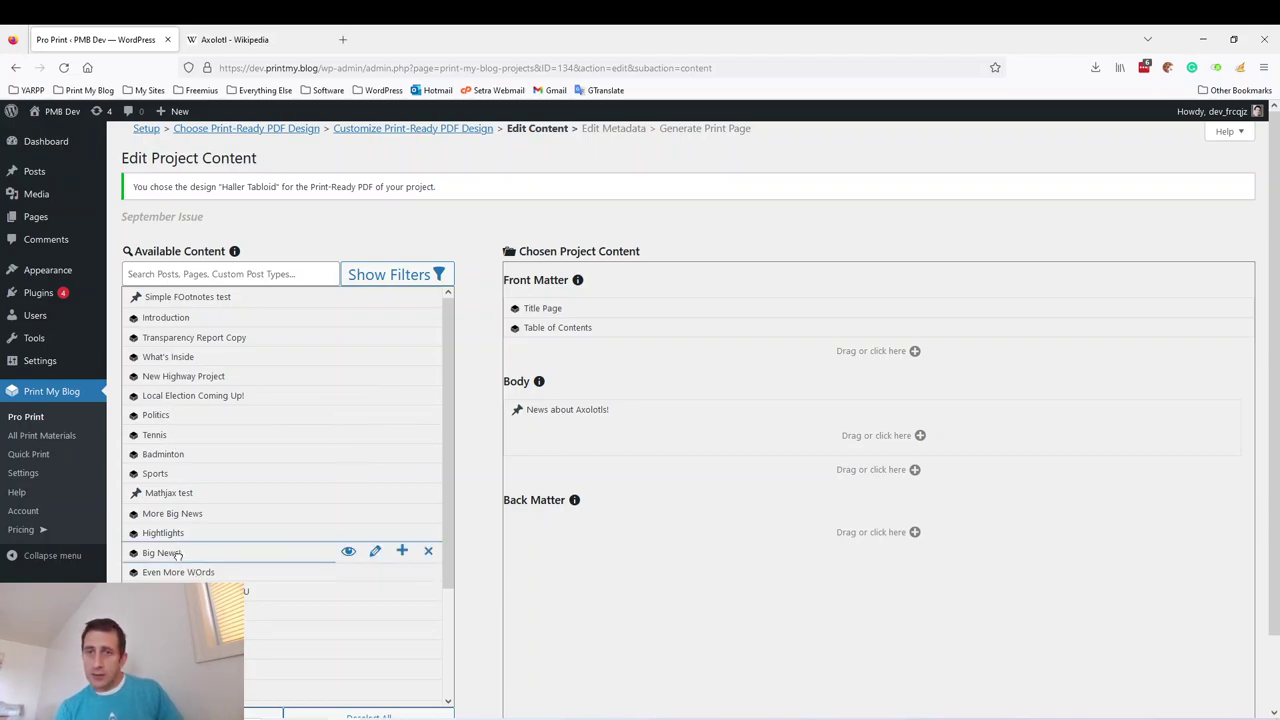
drag(176, 554, 520, 402)
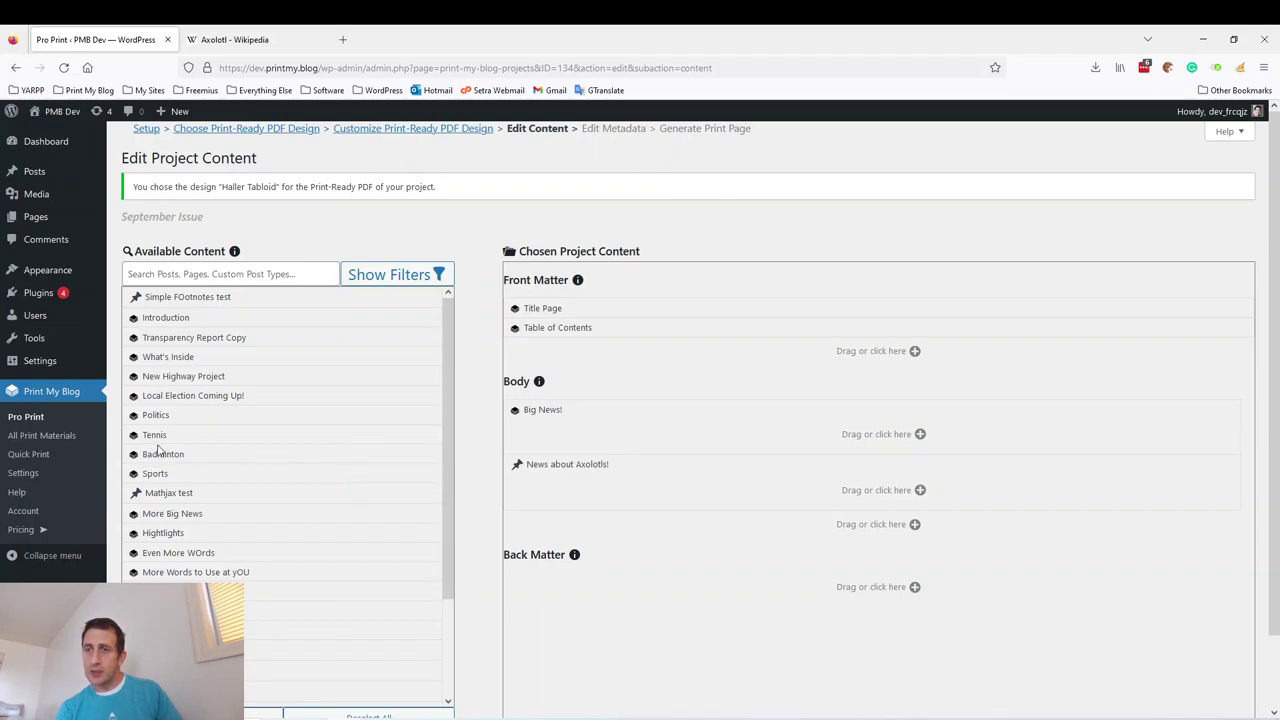
drag(155, 435, 600, 522)
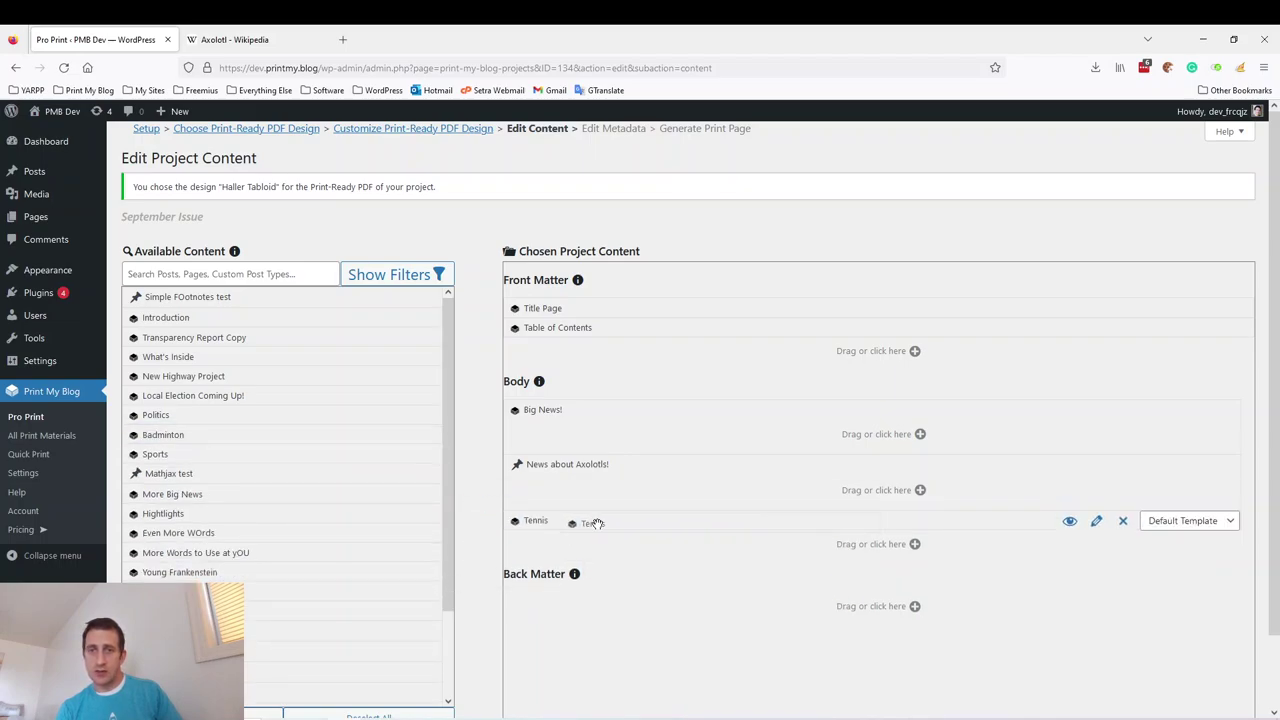
drag(160, 435, 540, 585)
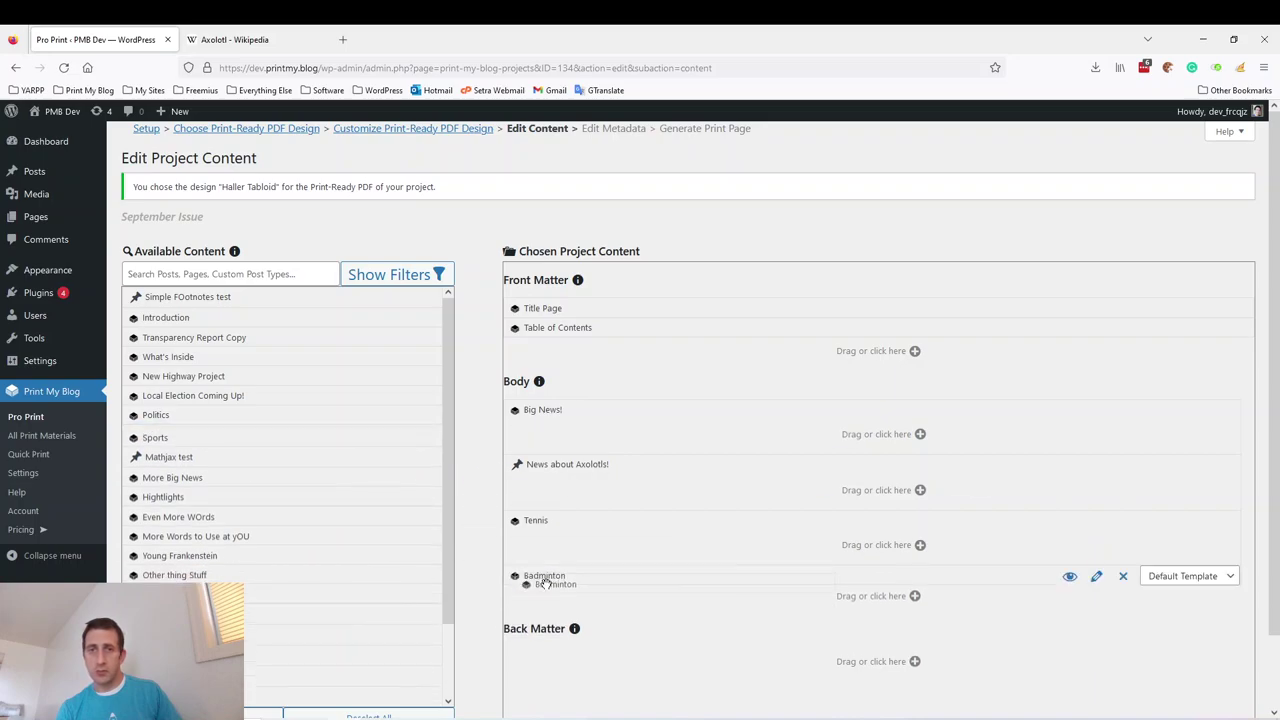
scroll(477, 543, down, 1)
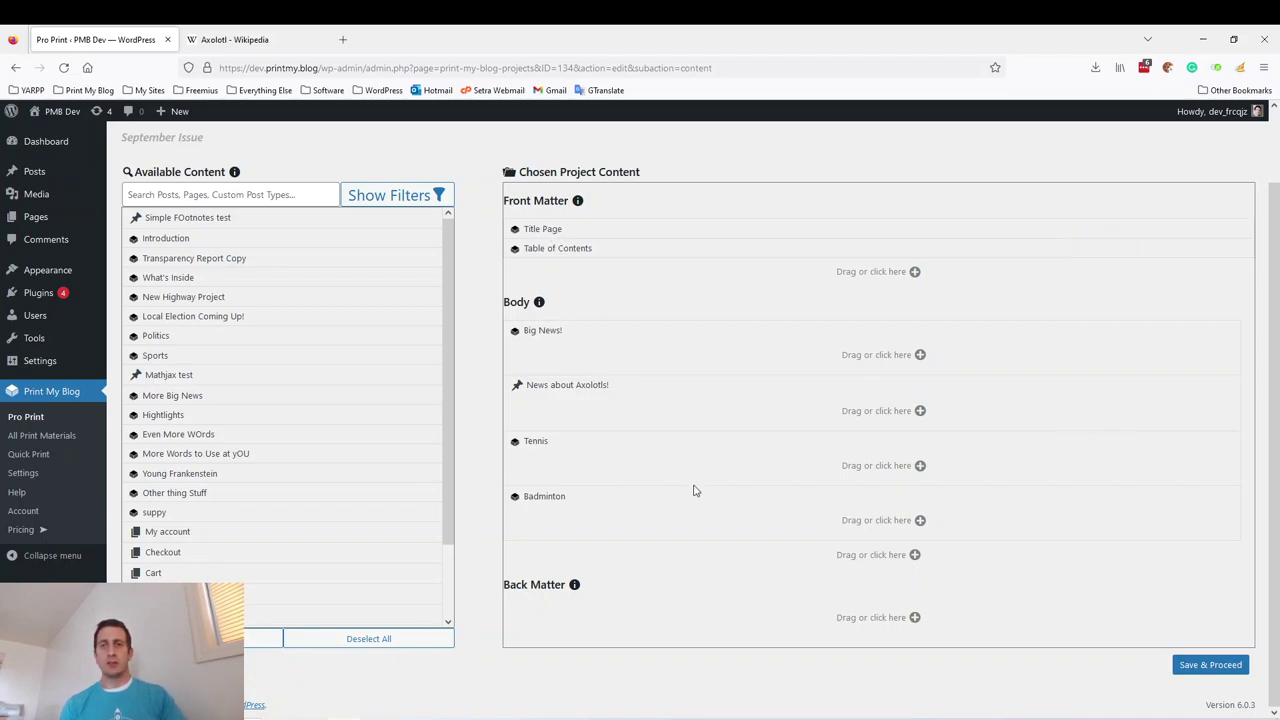
click(1192, 667)
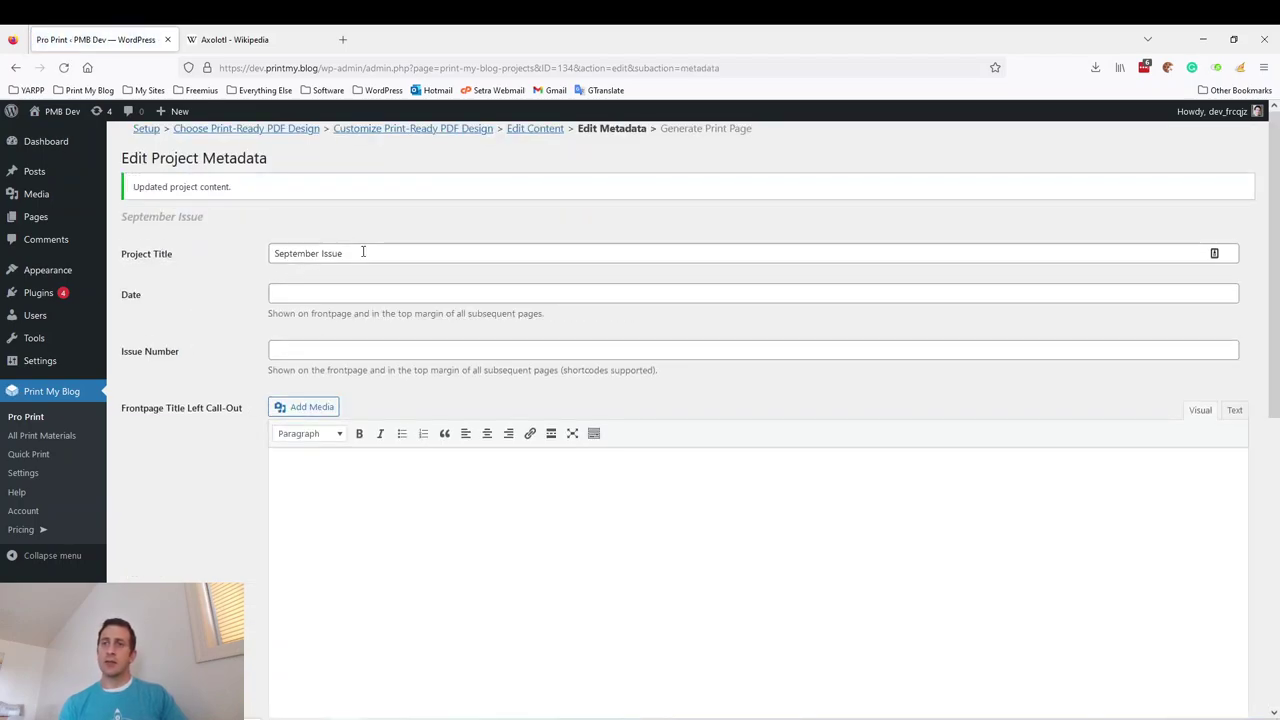
- Fill in the issue date from the September suggestion and change it to October 24th, 2022
click(365, 253)
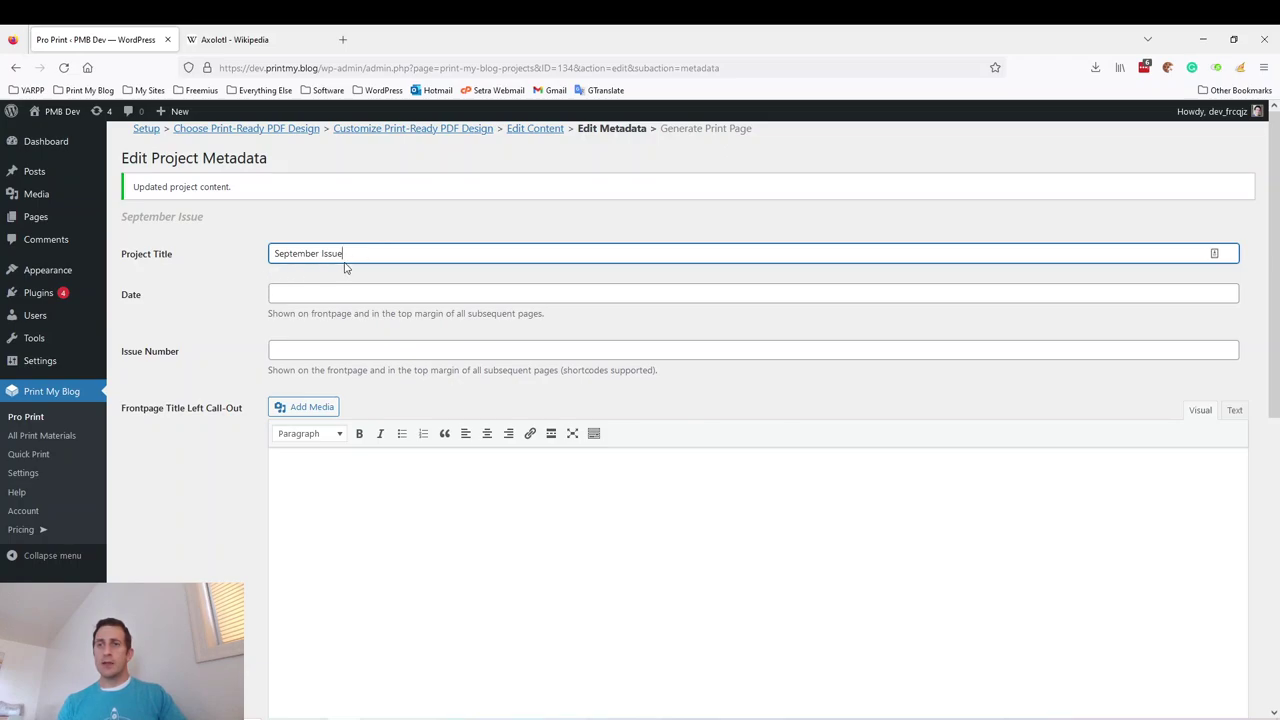
click(322, 291)
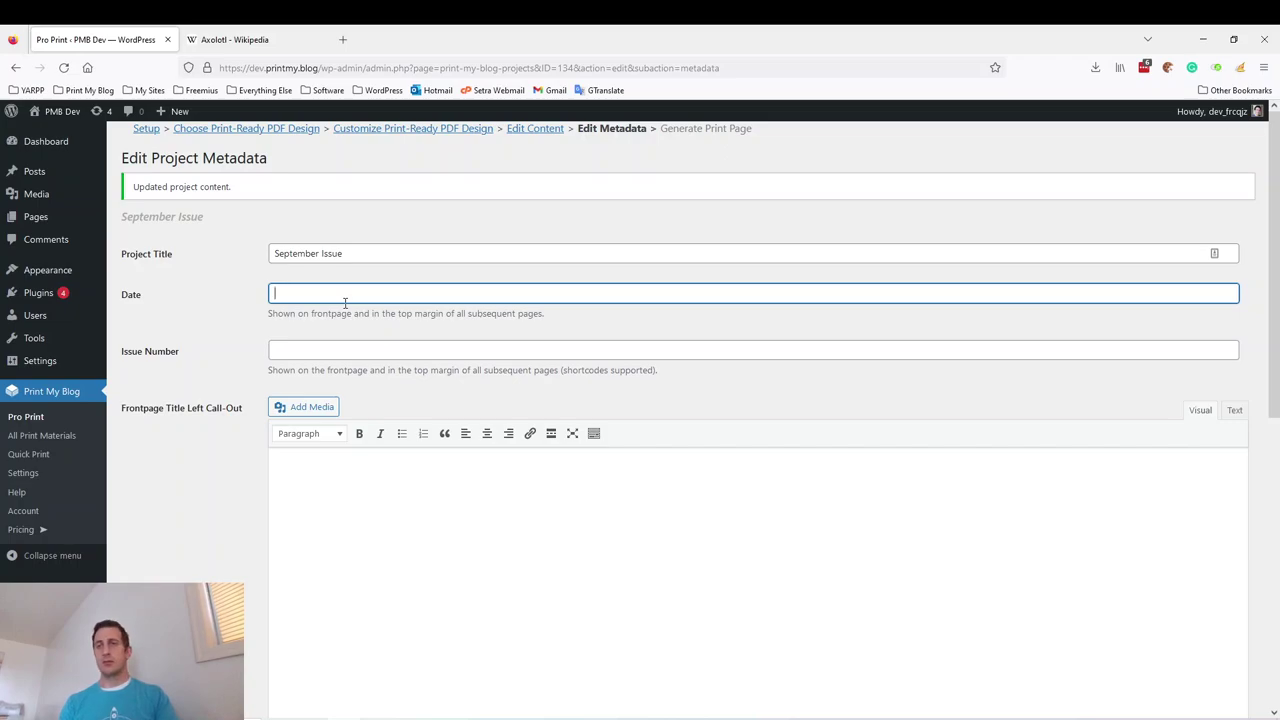
text(SEpte)
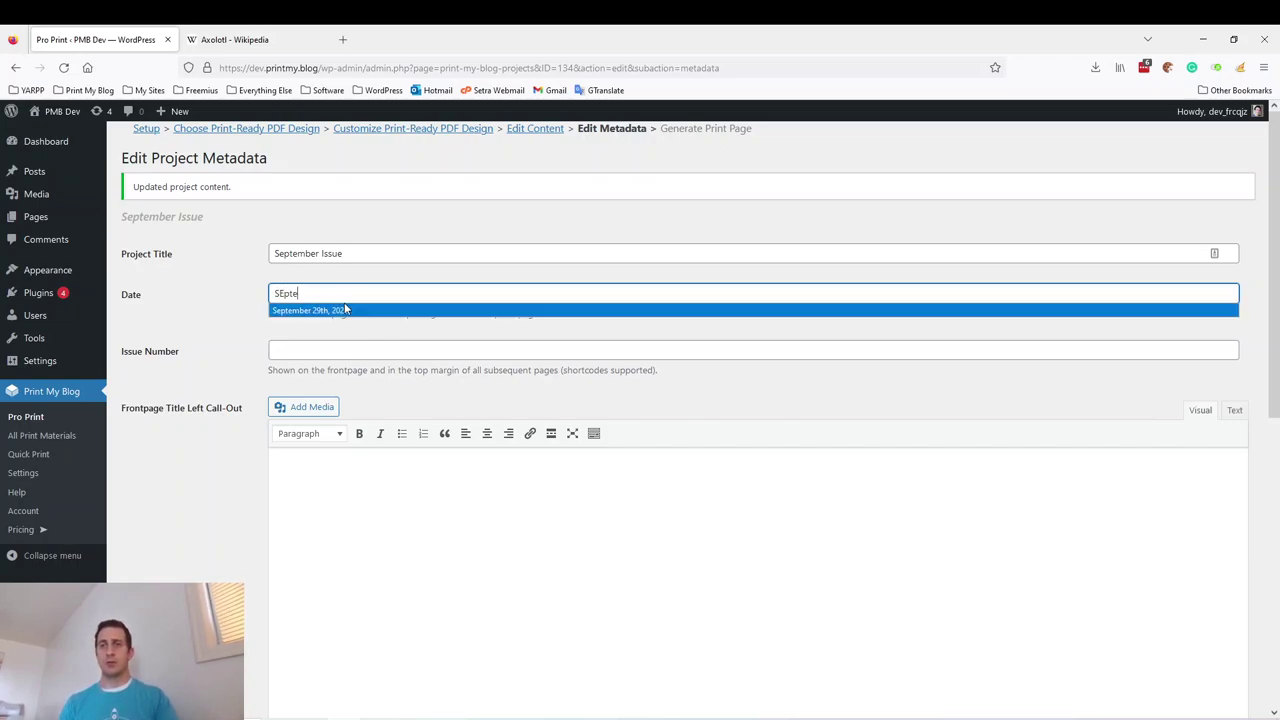
click(345, 310)
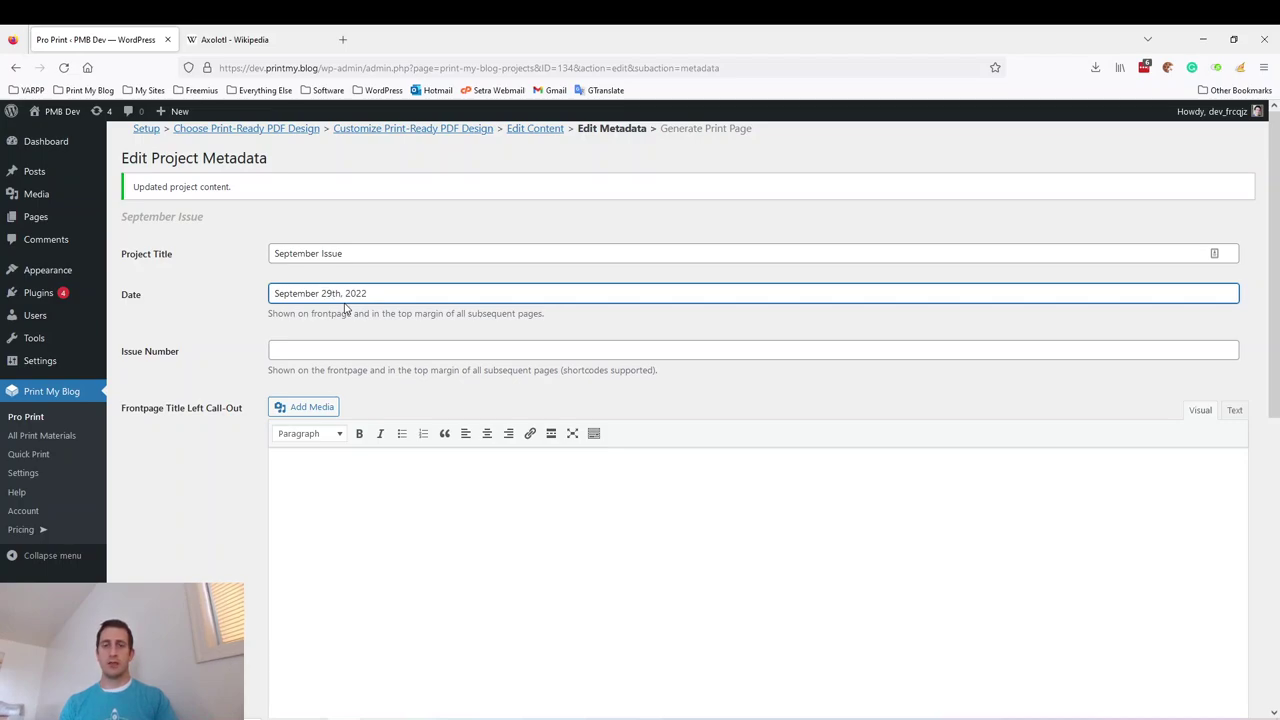
key(Home)
key(ctrl+shift+Right)
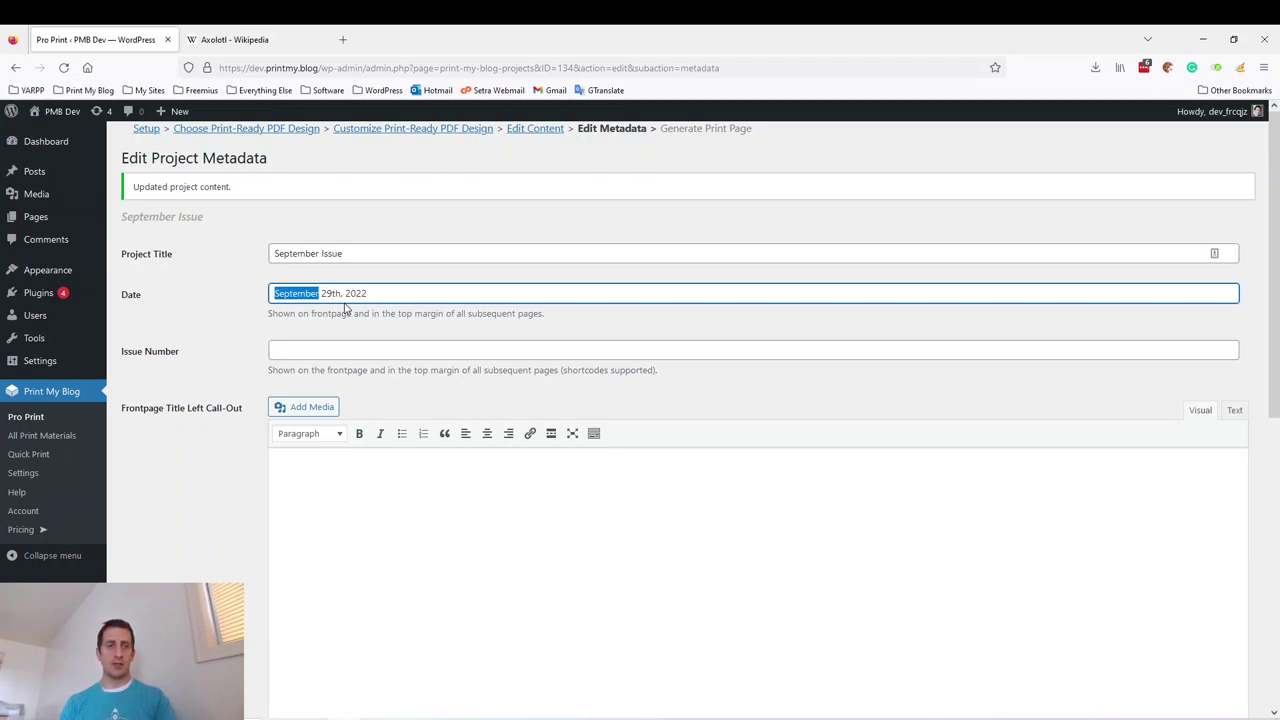
key(BackSpace)
text(October)
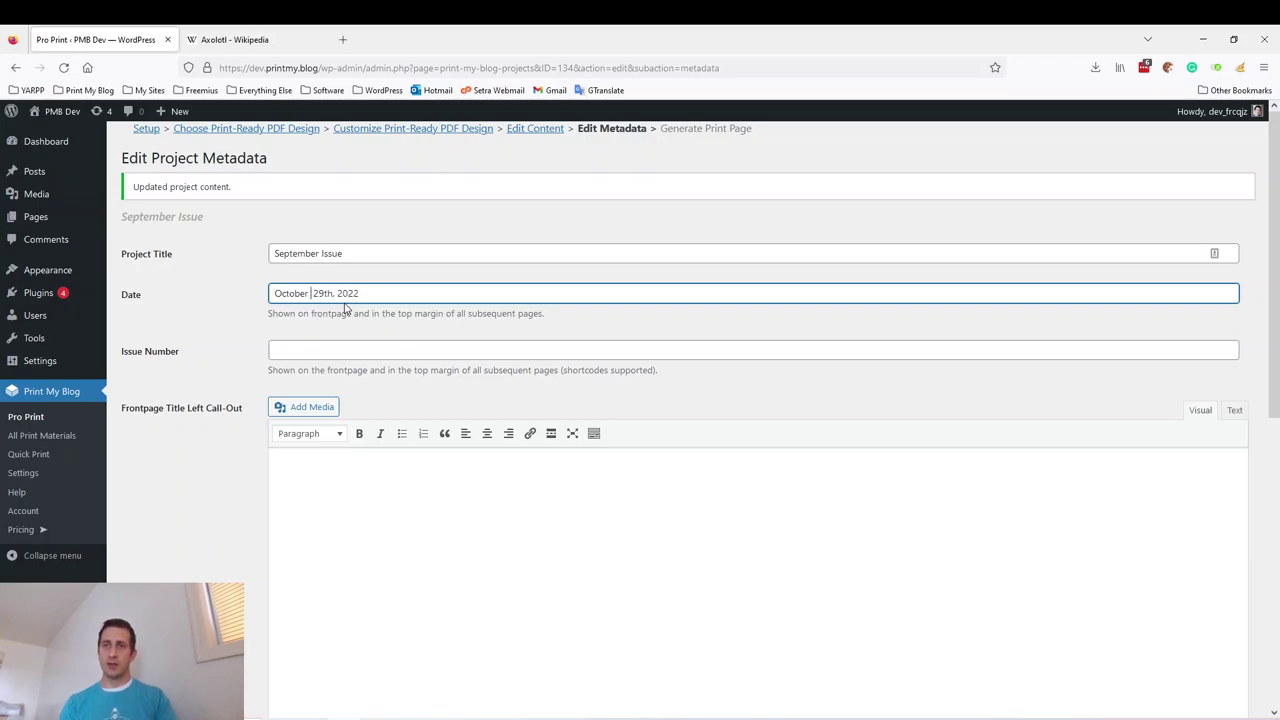
key(ctrl+shift+Right)
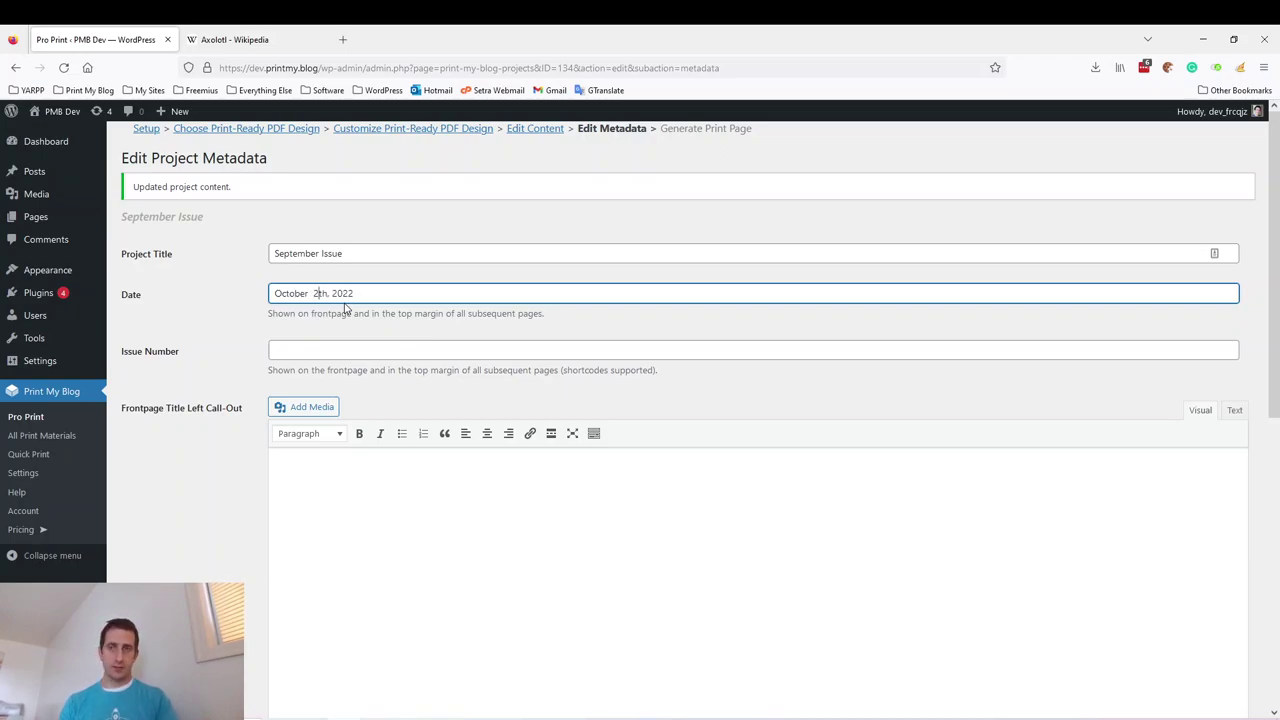
text(24th,)
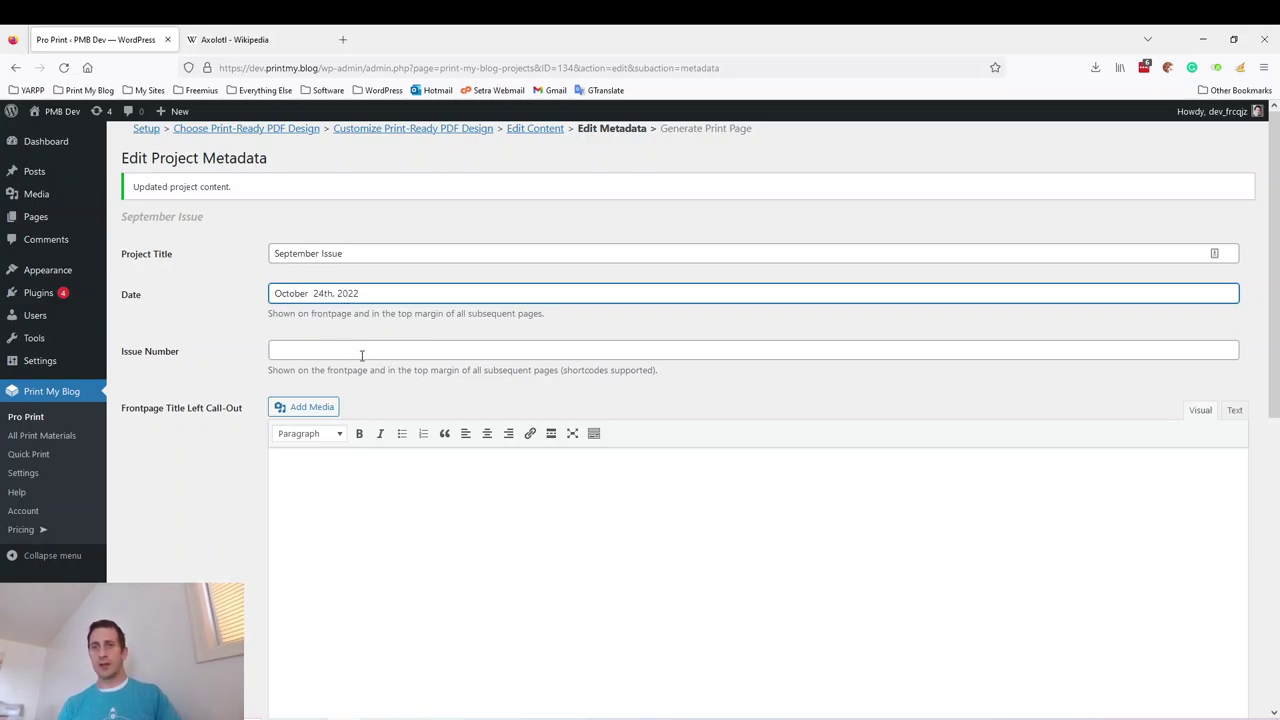
- Enter 02 as the issue number
key(Tab)
text(02)
click(234, 382)
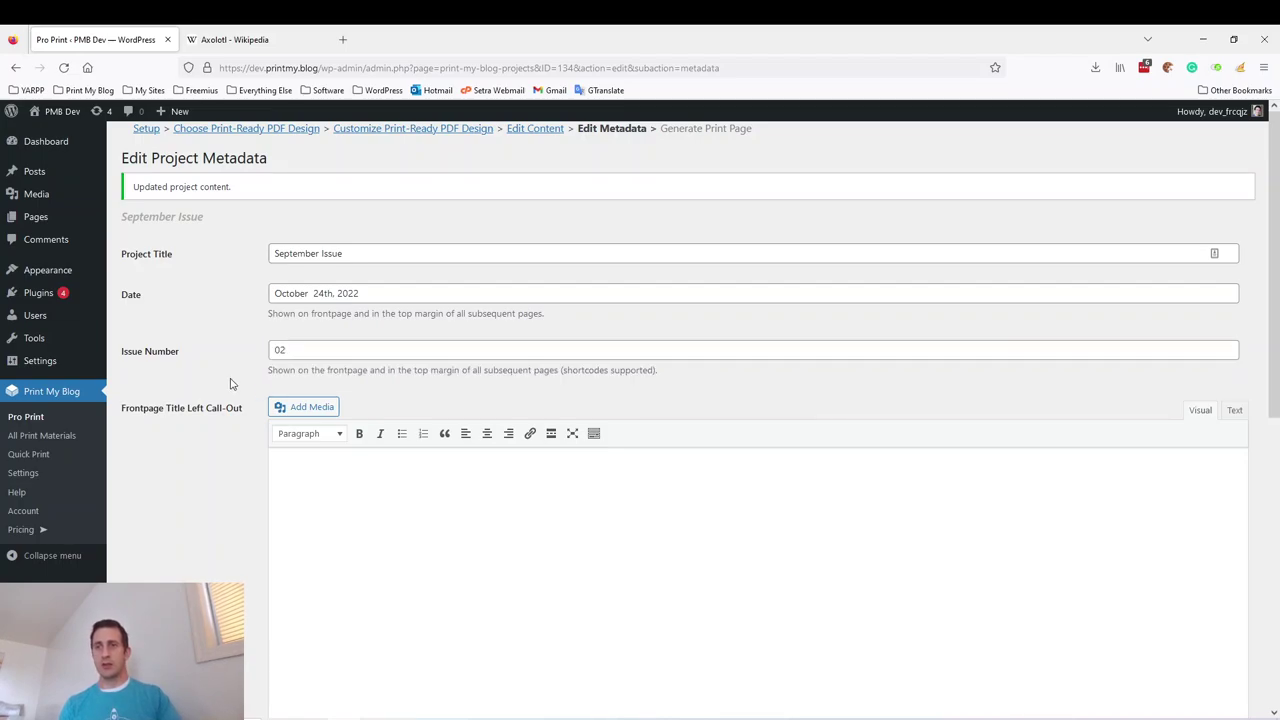
- Finish the left call-out as 'Lots about Axolotls!' and make it a Heading 1
scroll(260, 386, down, 1)
click(289, 392)
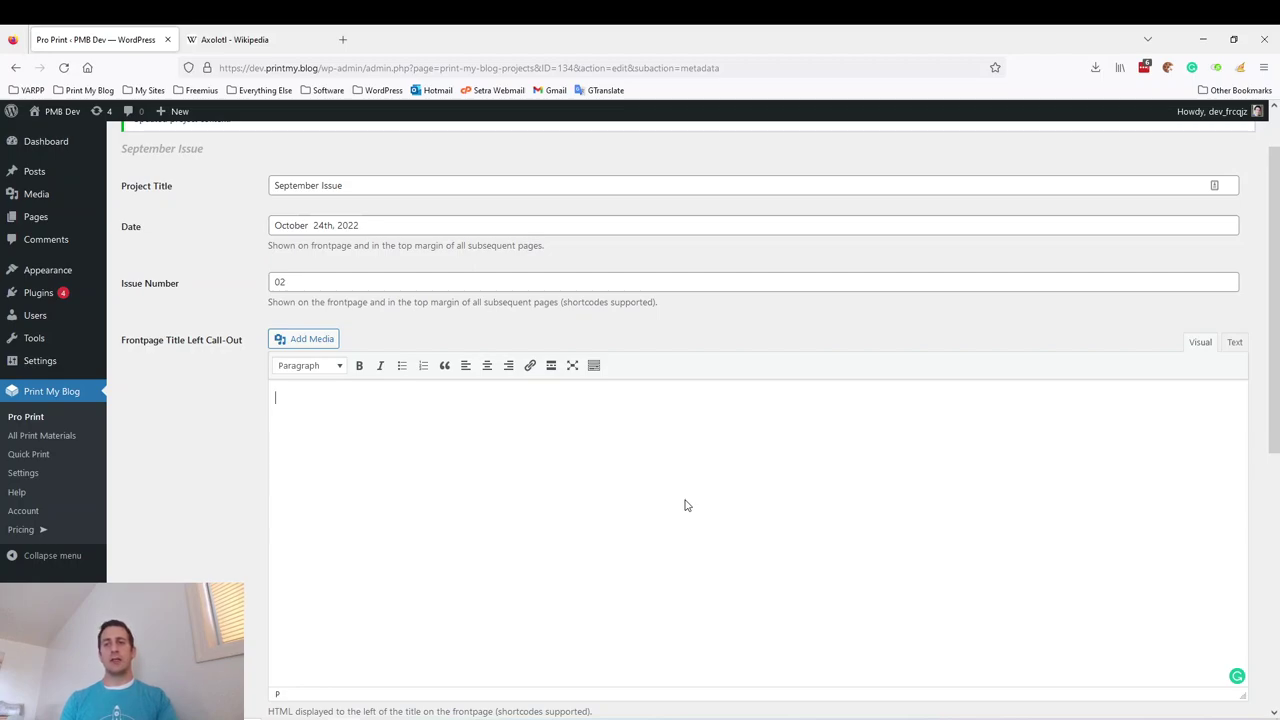
text(ot )
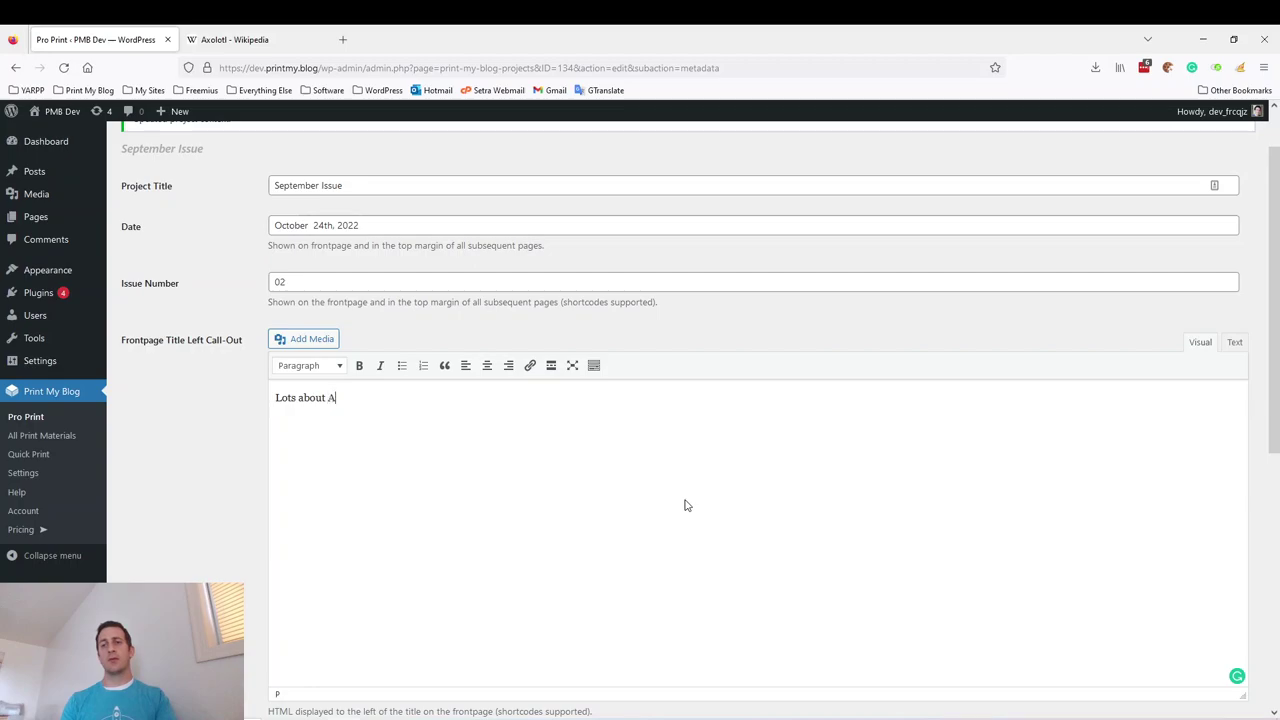
text(s about Axolotls!)
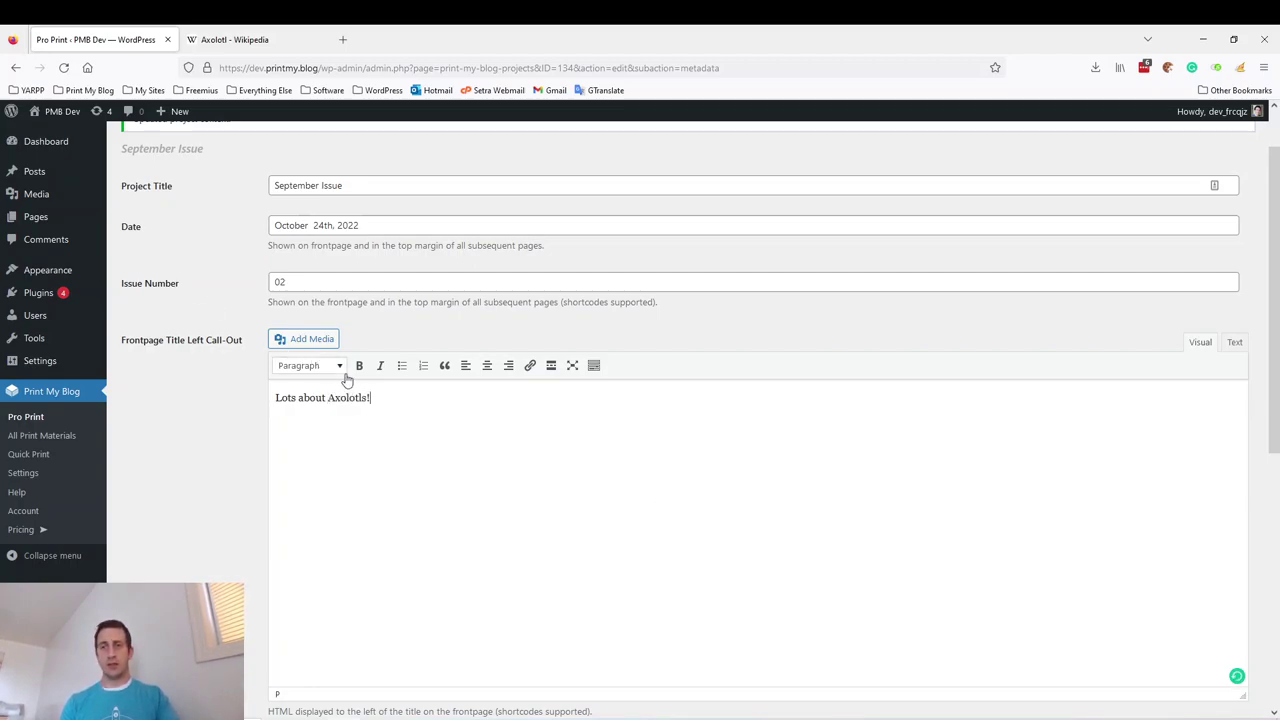
key(ctrl+a)
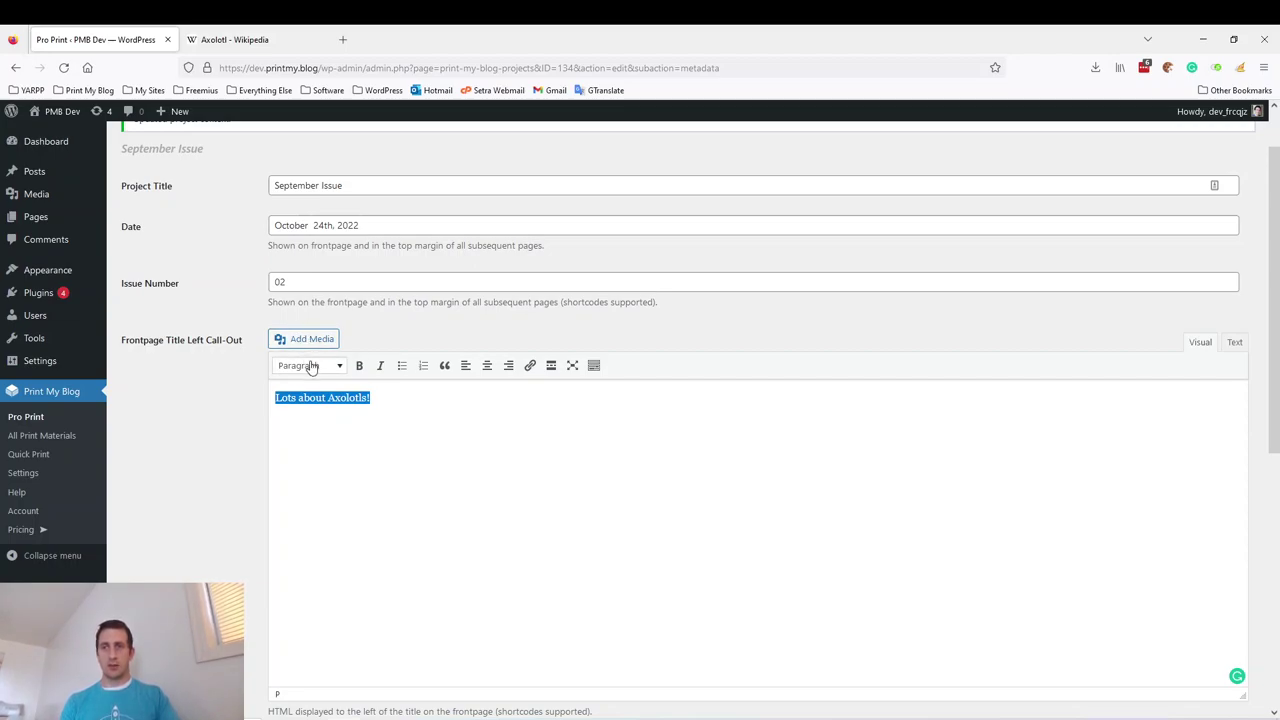
click(310, 366)
click(392, 416)
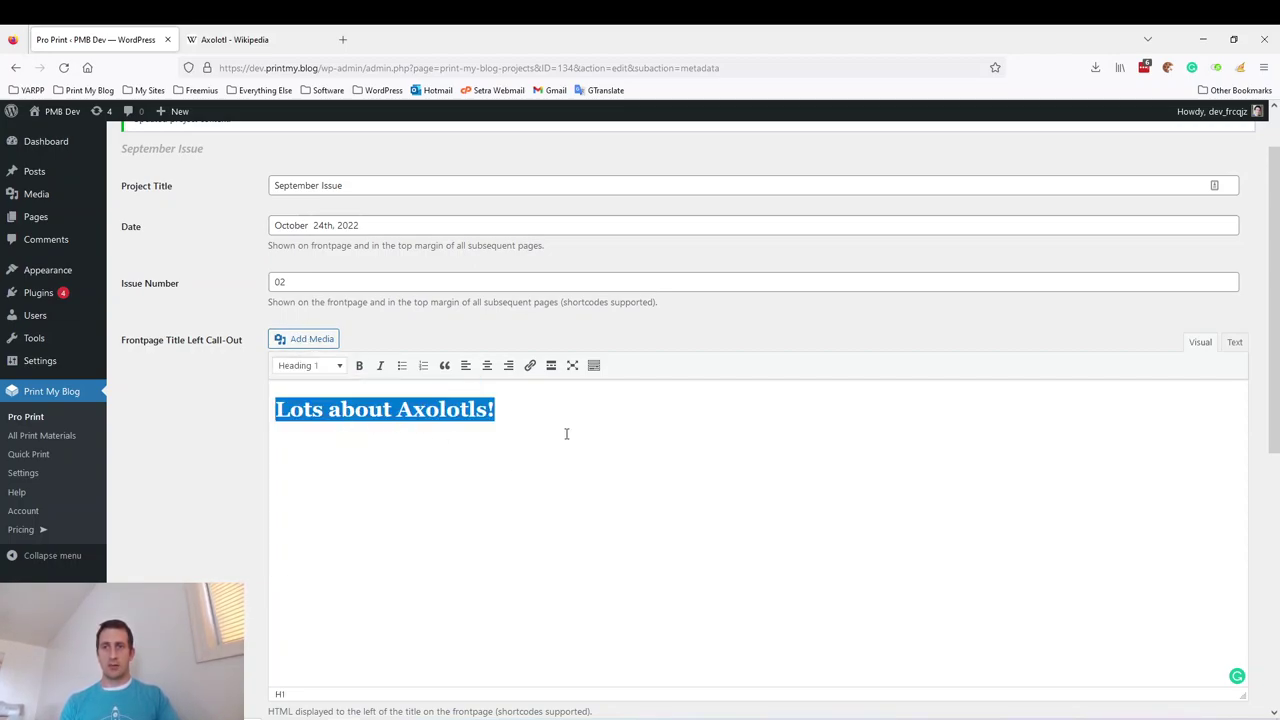
click(553, 398)
- Finish the right call-out as 'And Stuff About Spots!' and make it a Heading 1
scroll(557, 397, down, 5)
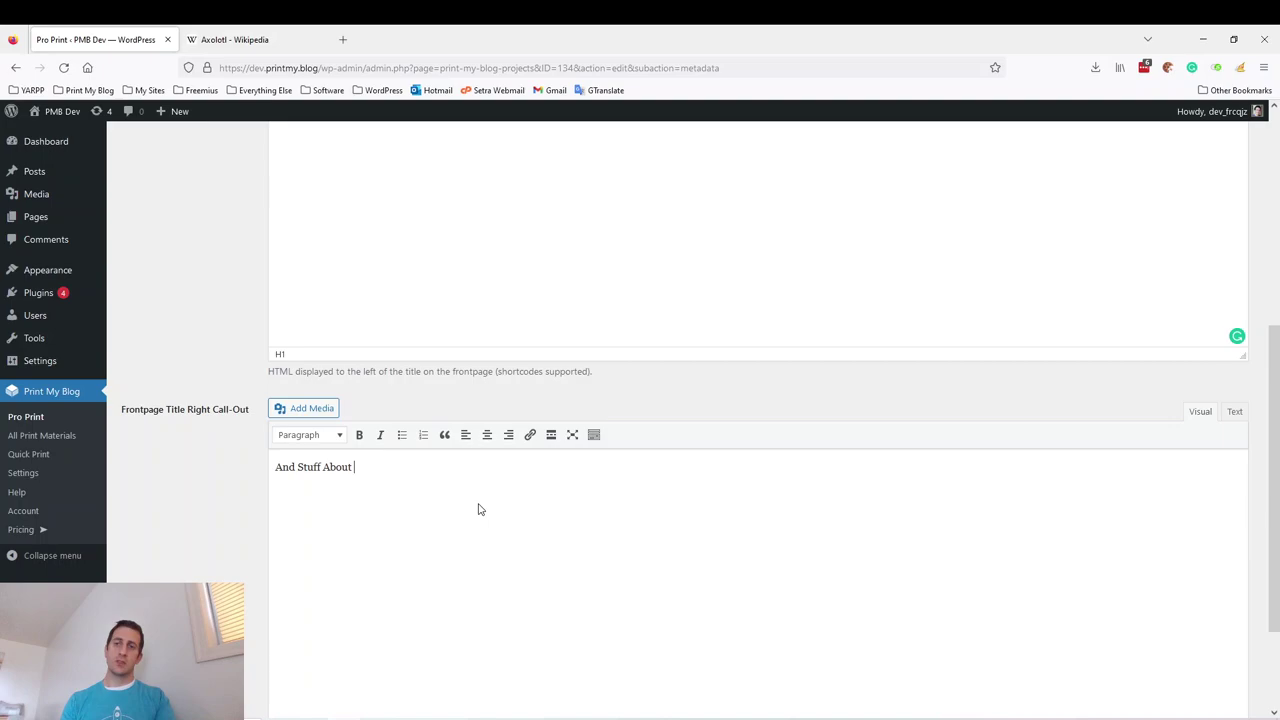
text(pots!)
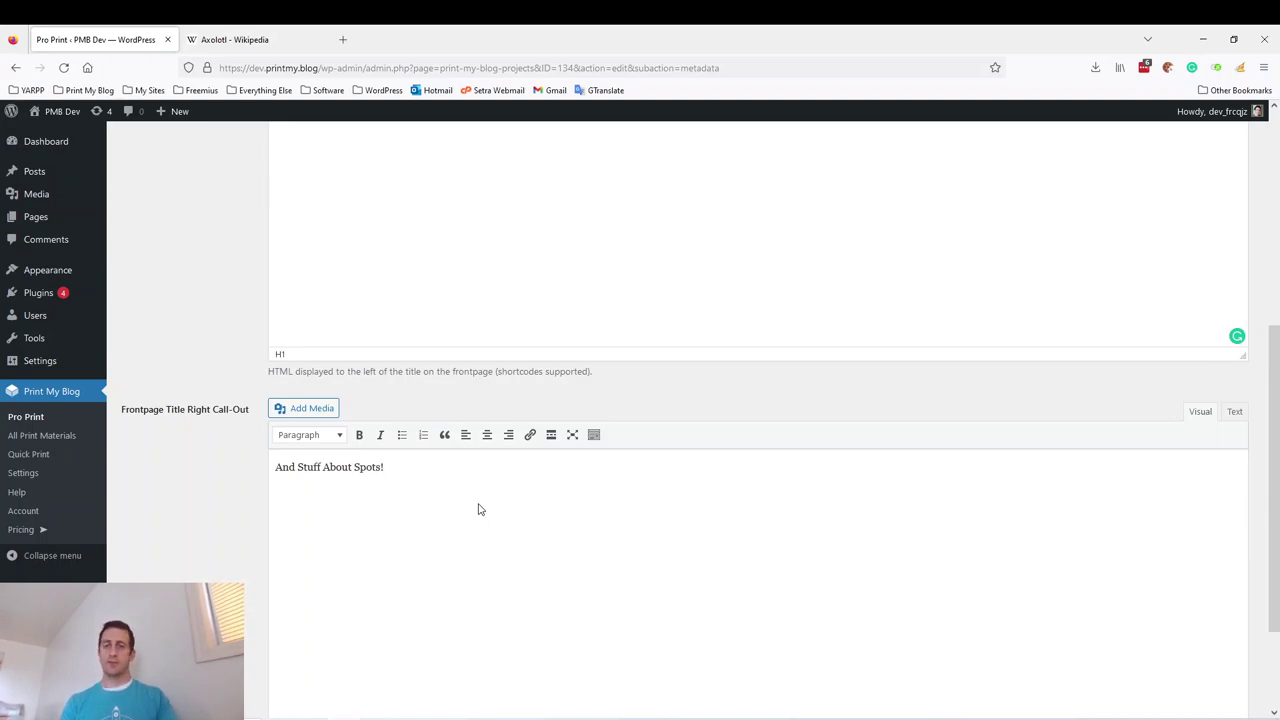
key(ctrl+a)
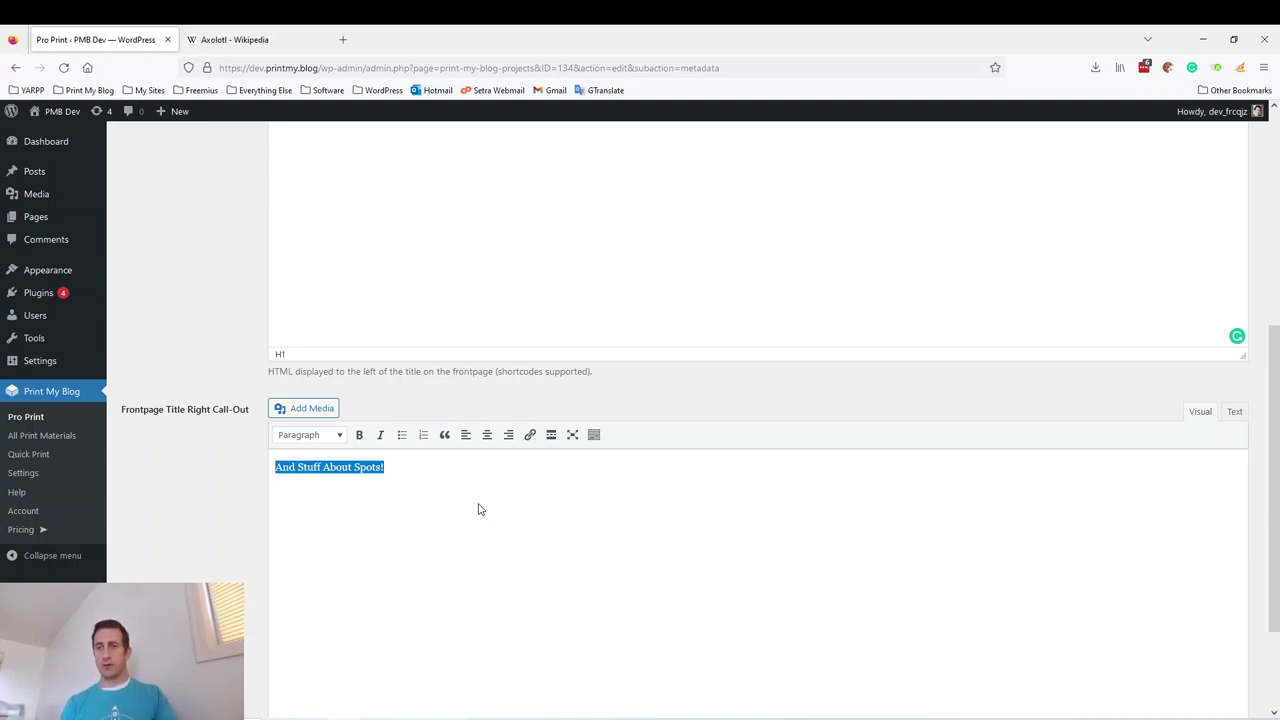
click(335, 434)
click(335, 487)
click(354, 534)
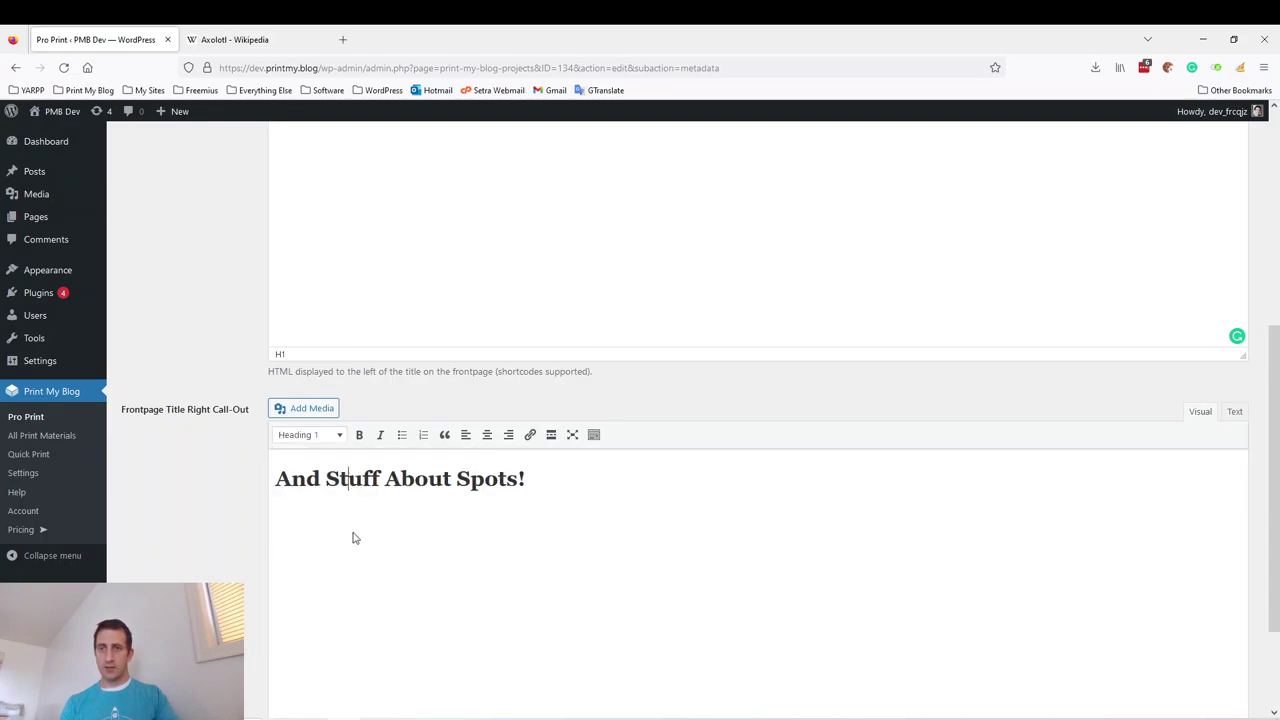
scroll(606, 534, down, 3)
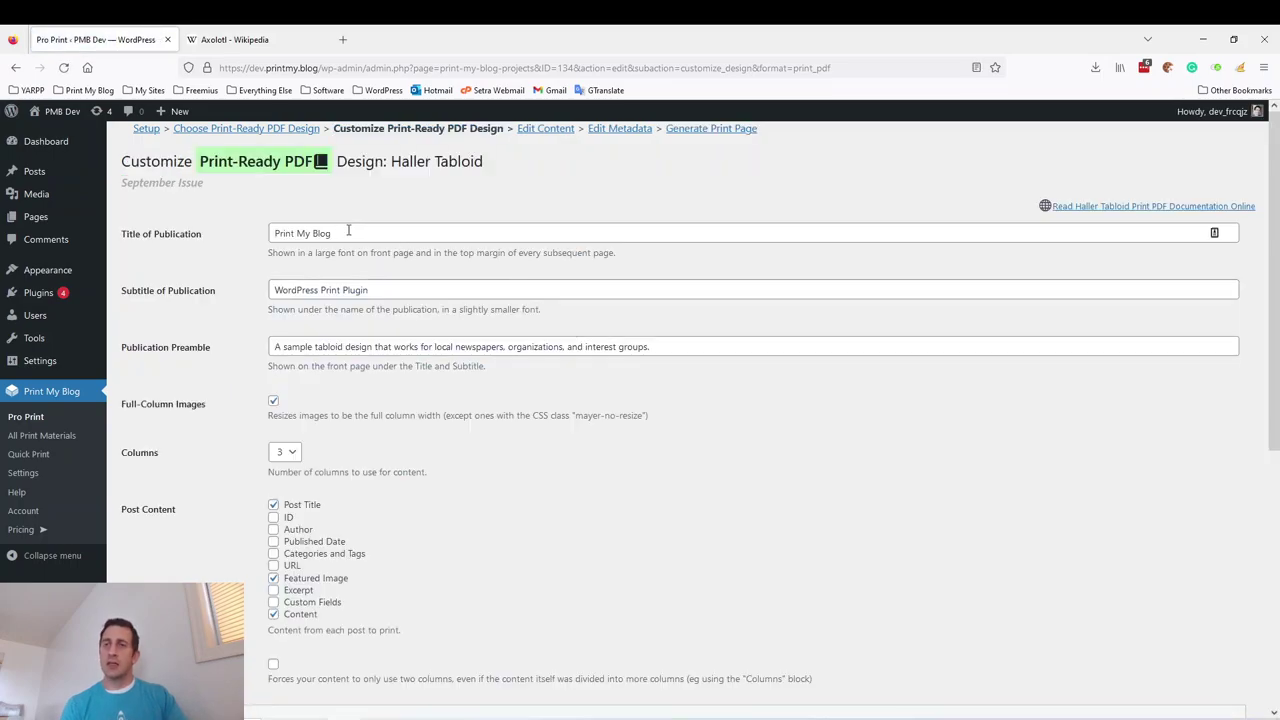
- Rename the publication title to 'Print My Blog News' and replace the old subtitle
drag(354, 235, 256, 220)
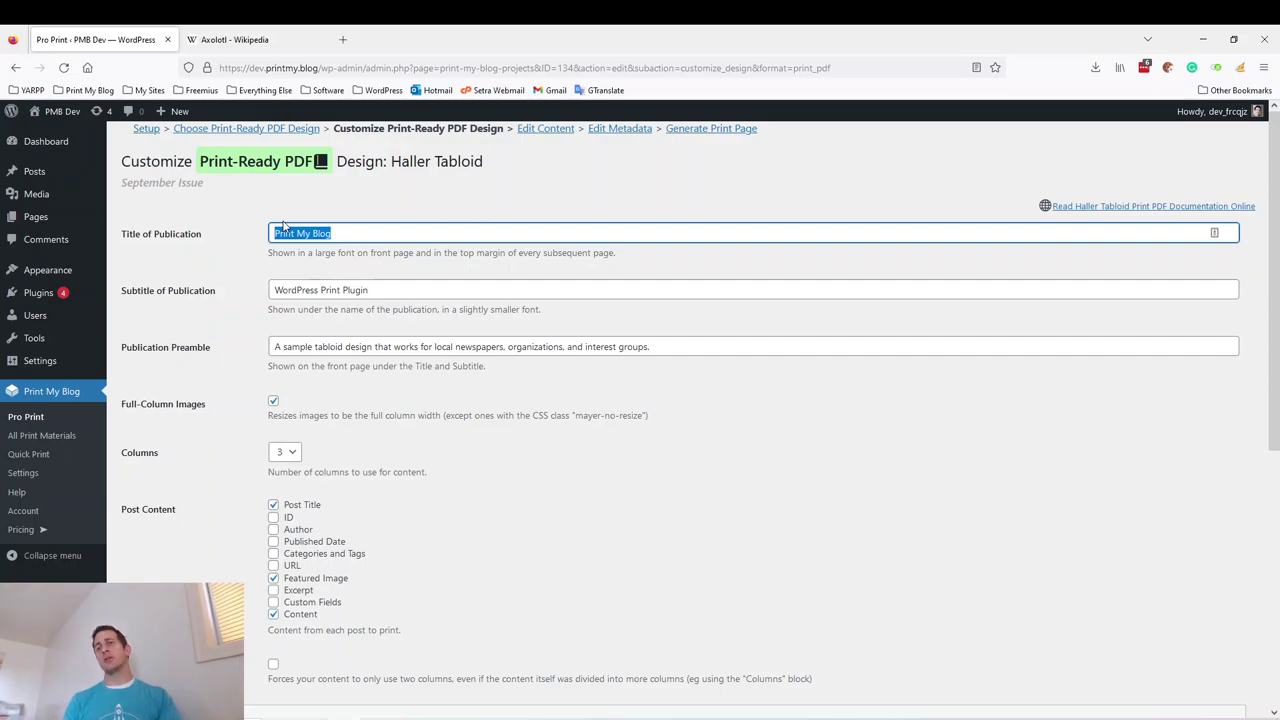
key(End)
text(News)
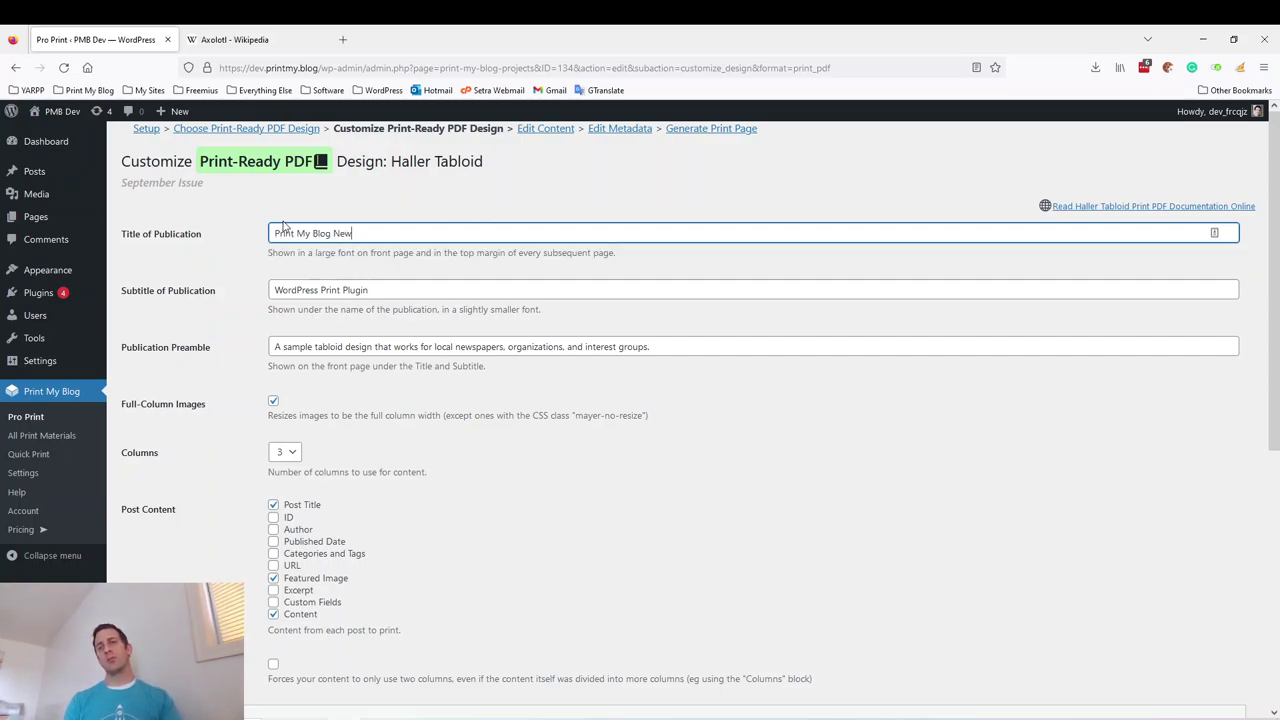
click(452, 285)
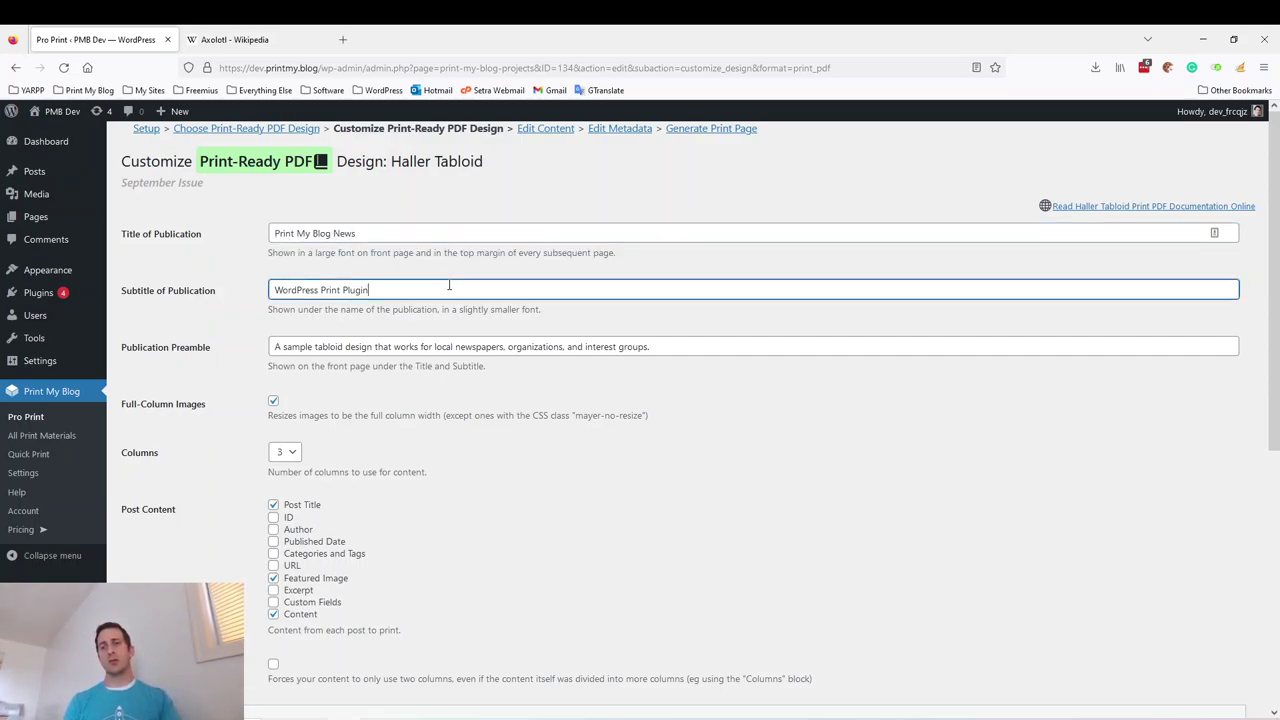
key(ctrl+a)
text(A)
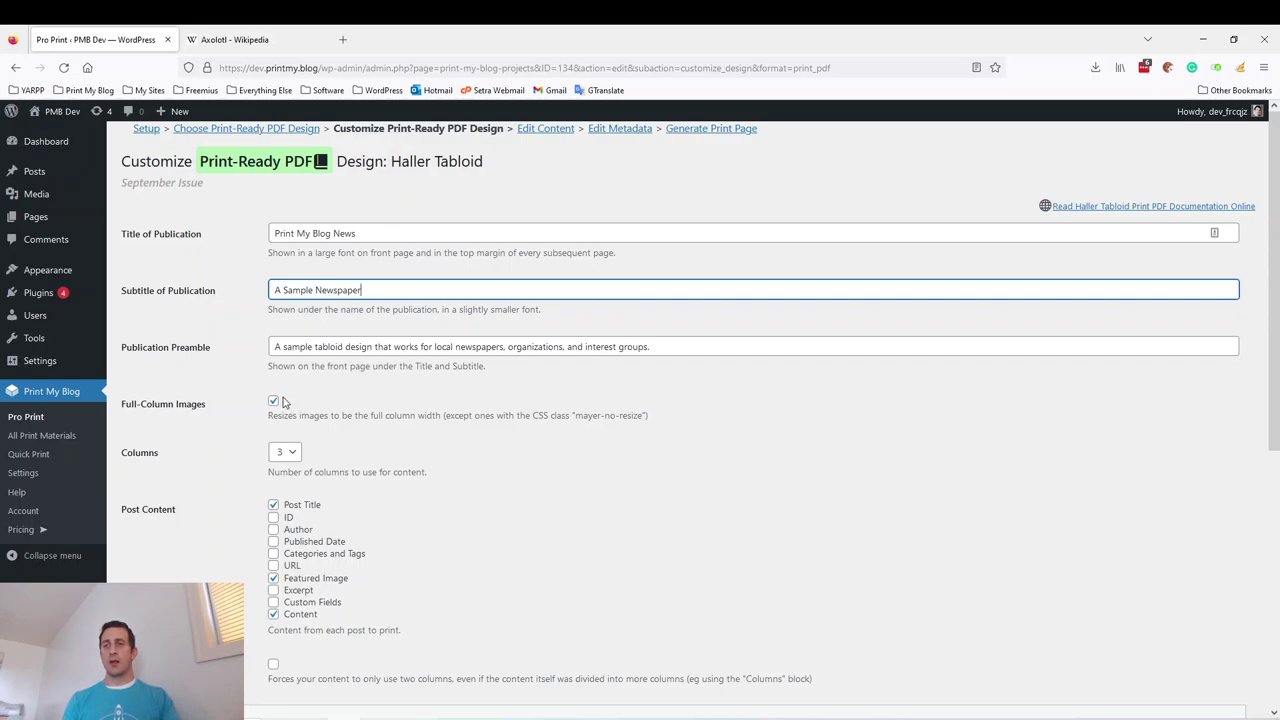
- Keep the layout at 3 columns and review the link and footnote settings
scroll(288, 396, down, 1)
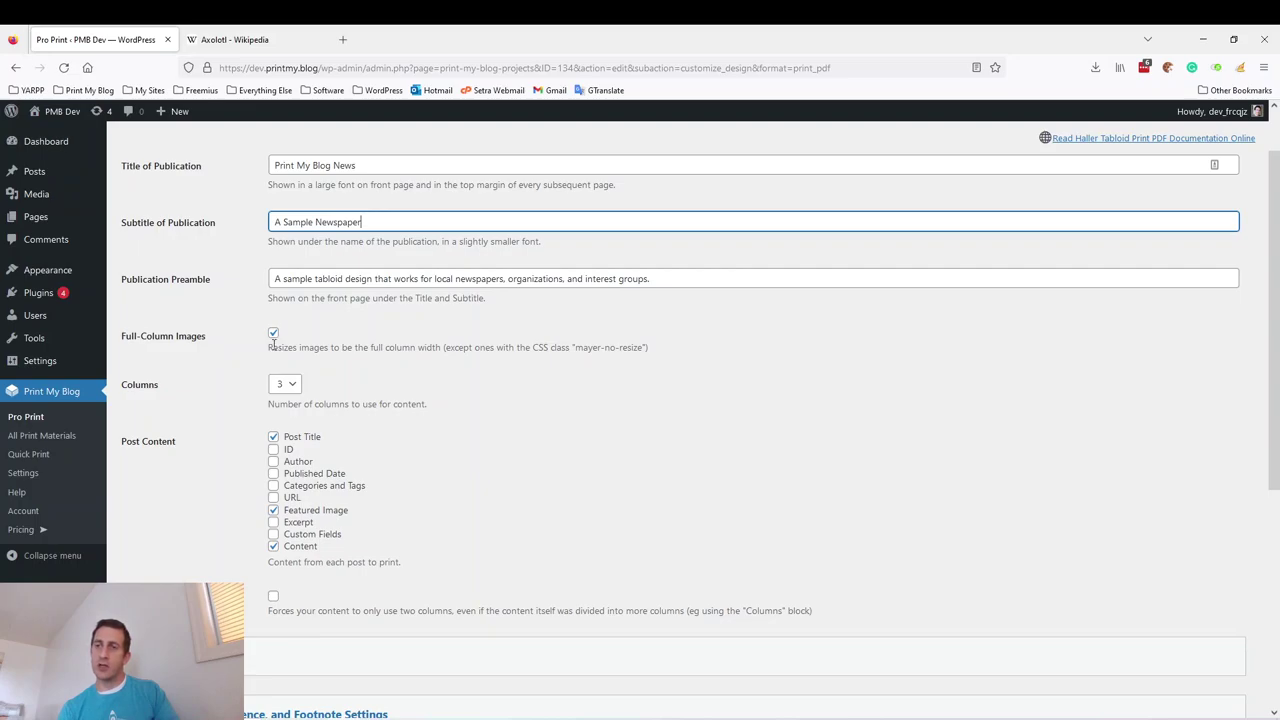
click(296, 390)
click(297, 392)
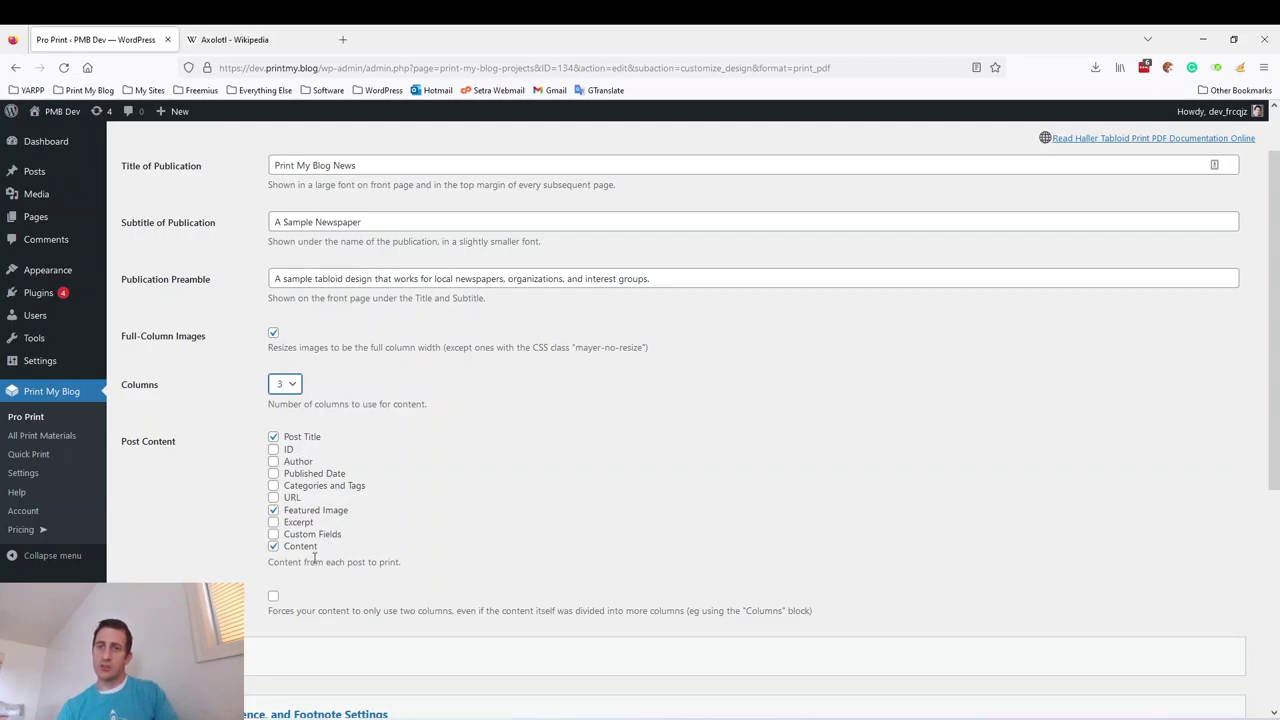
scroll(300, 548, down, 3)
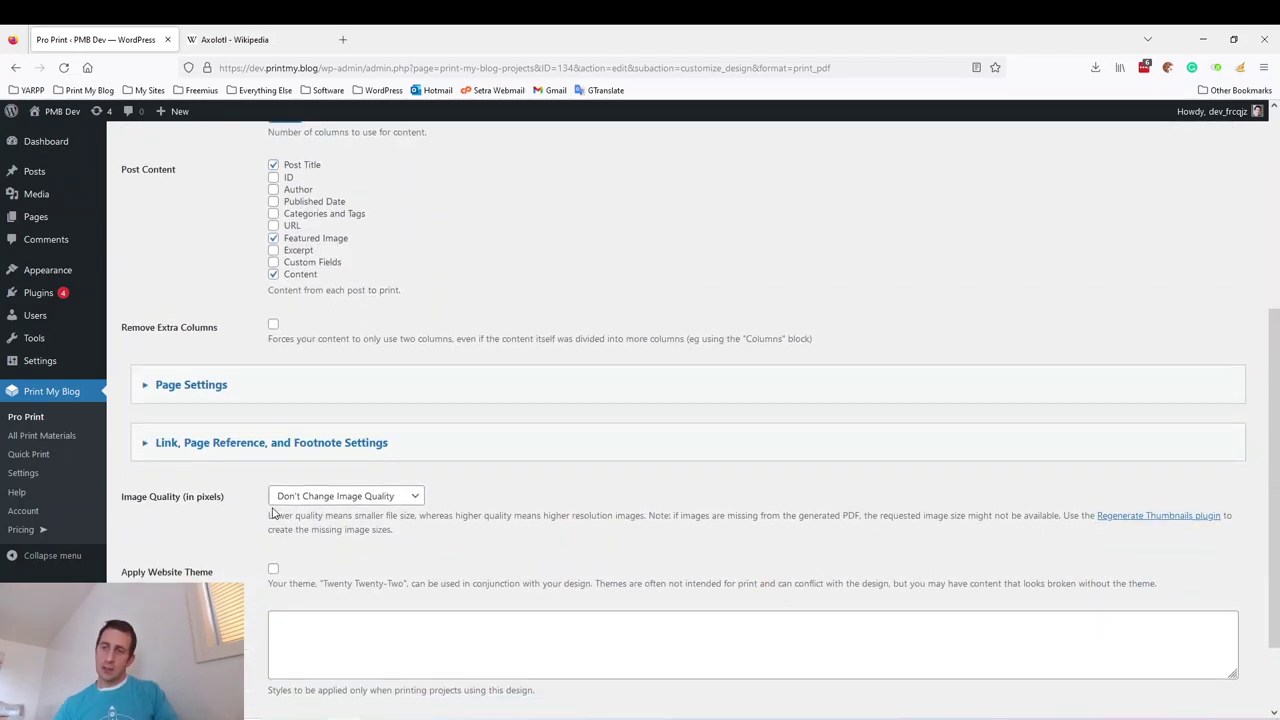
click(262, 451)
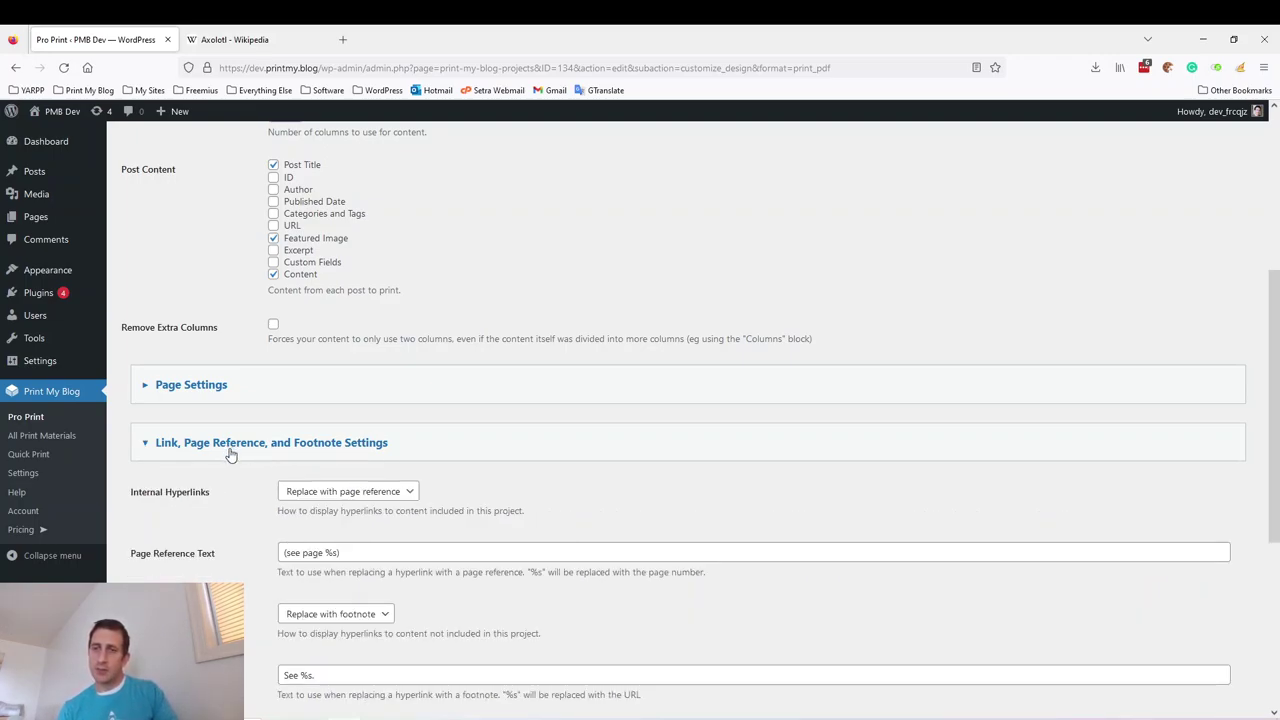
scroll(230, 453, down, 2)
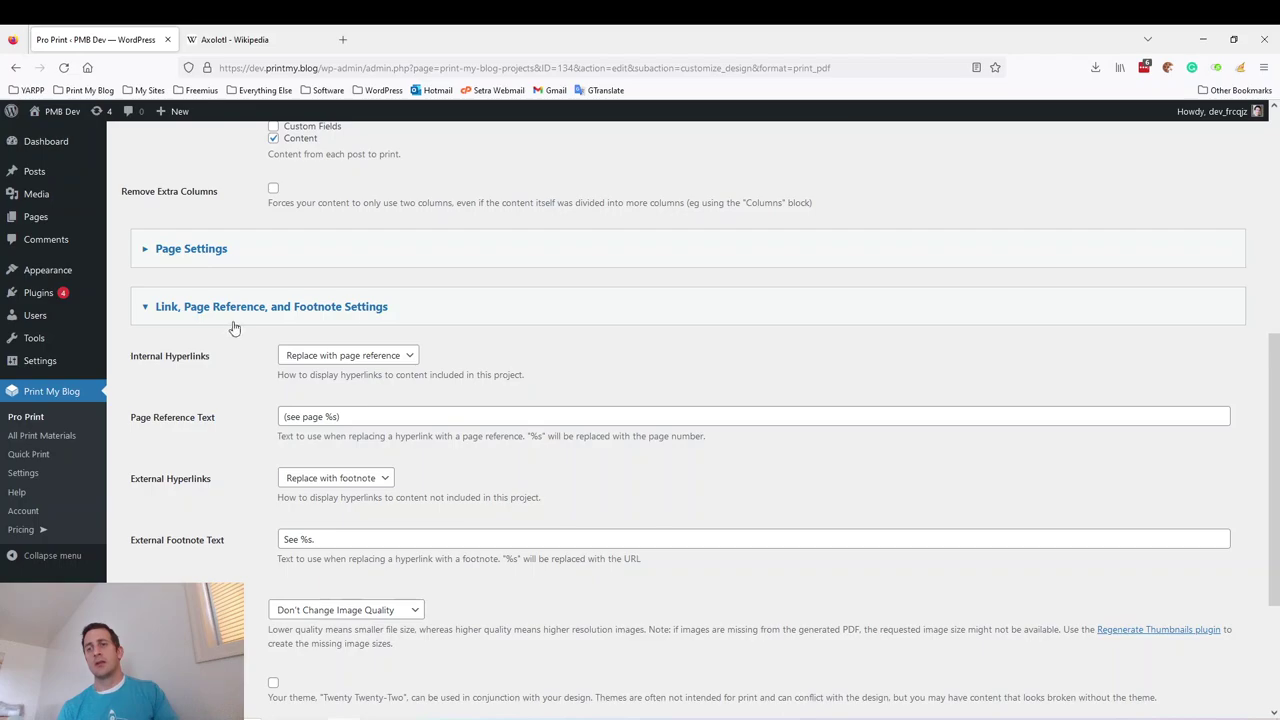
click(233, 319)
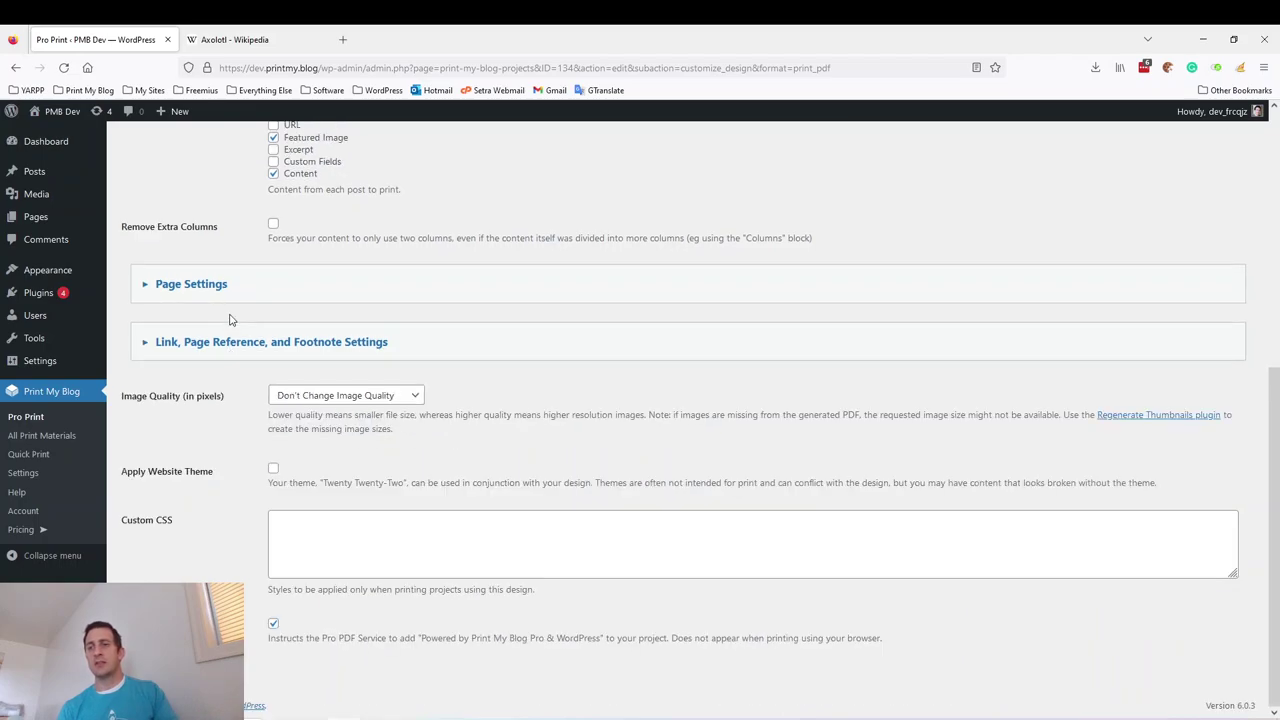
scroll(300, 510, up, 5)
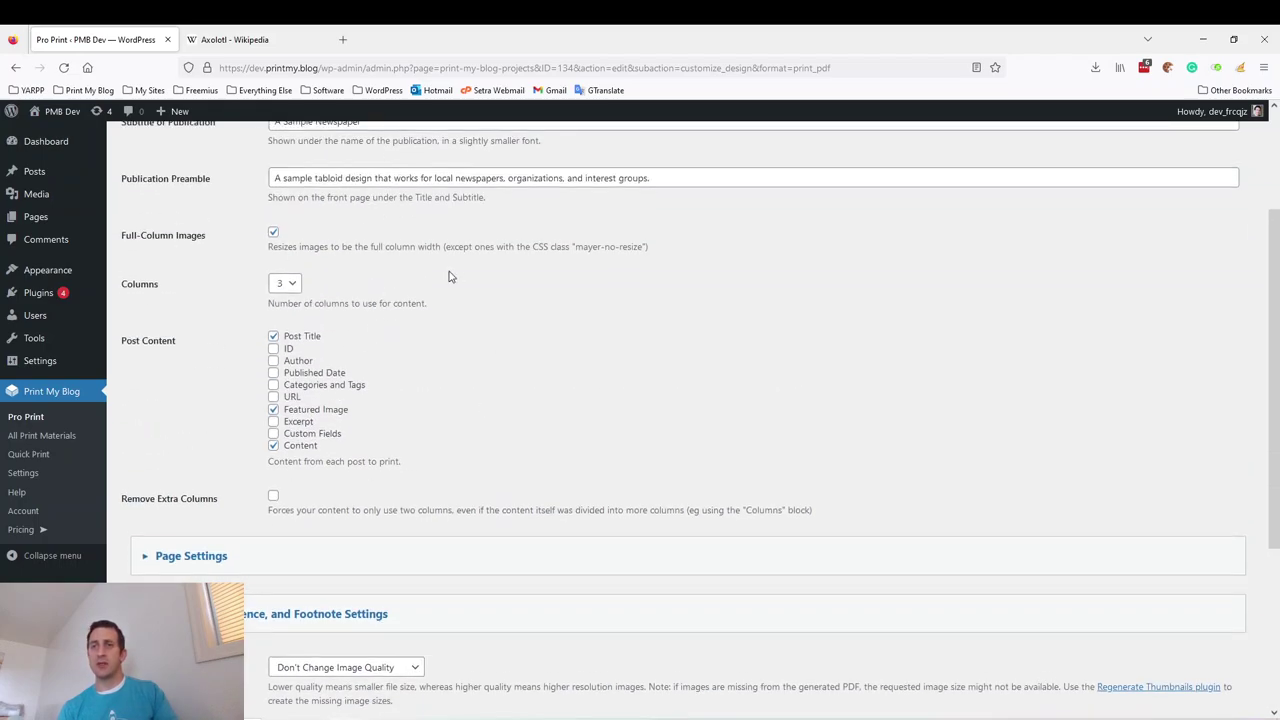
- Check the Print My Blog News title and generate the print page
mouse_move(375, 237)
mouse_down()
mouse_move(257, 239)
mouse_move(396, 235)
mouse_up()
click(262, 249)
click(396, 236)
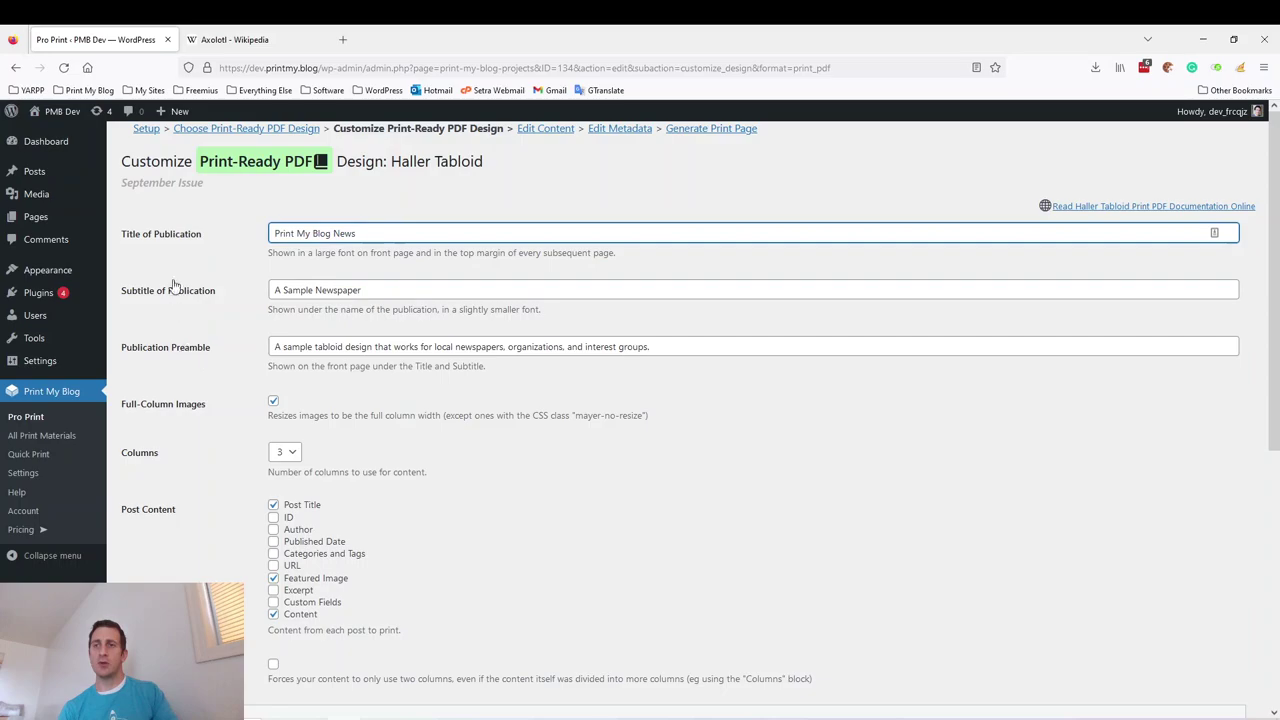
scroll(246, 337, down, 5)
scroll(368, 495, down, 3)
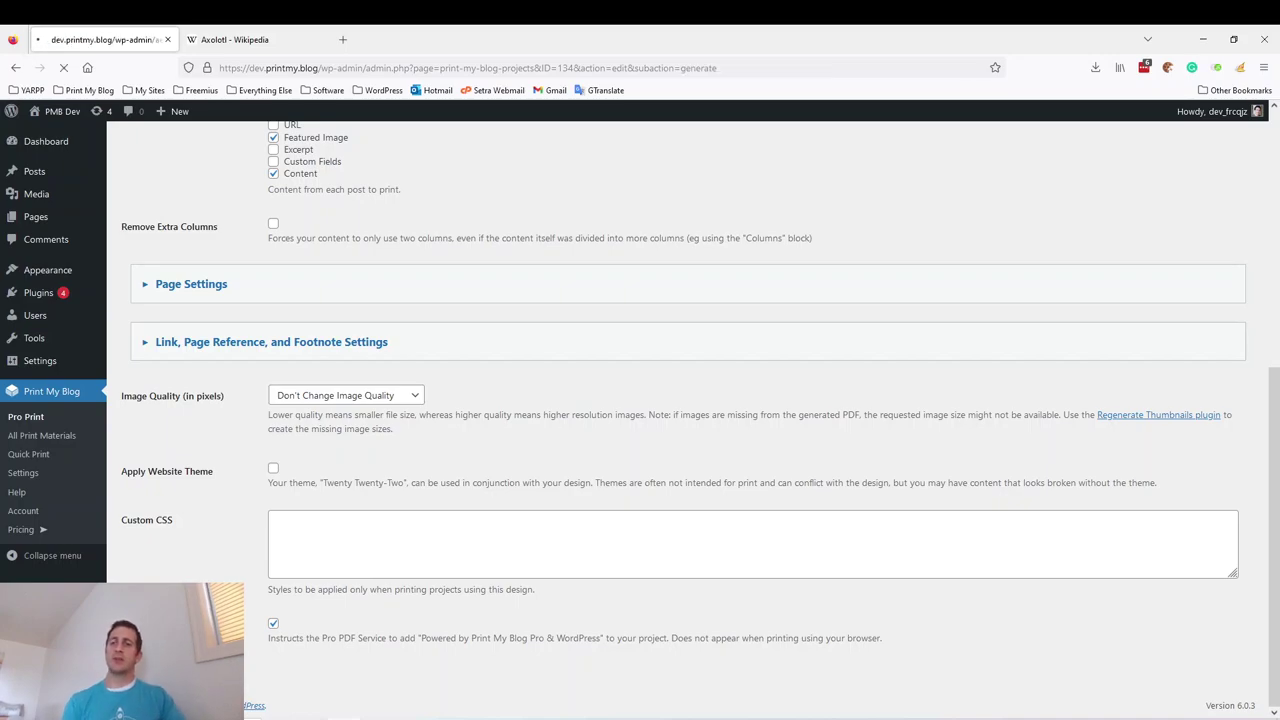
click(140, 305)
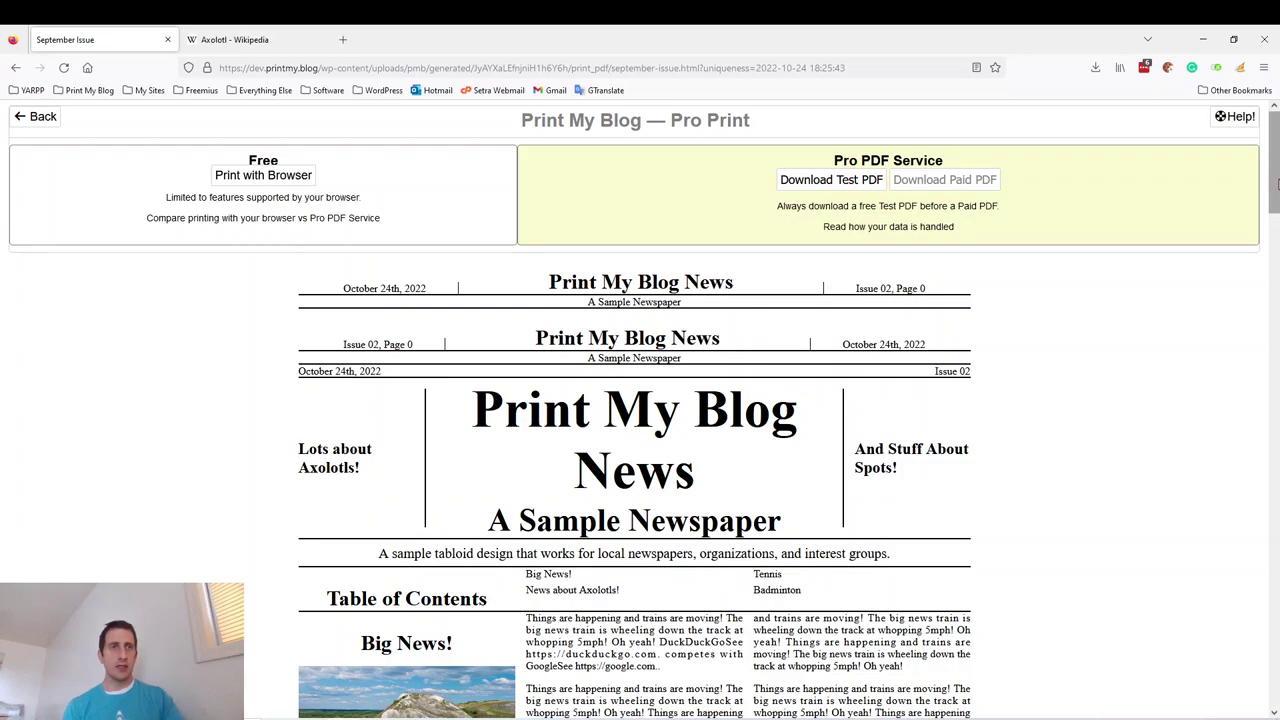
- Download a test PDF of the generated September Issue newspaper
mouse_move(1277, 183)
mouse_down()
mouse_move(1273, 478)
mouse_move(1275, 183)
mouse_up()
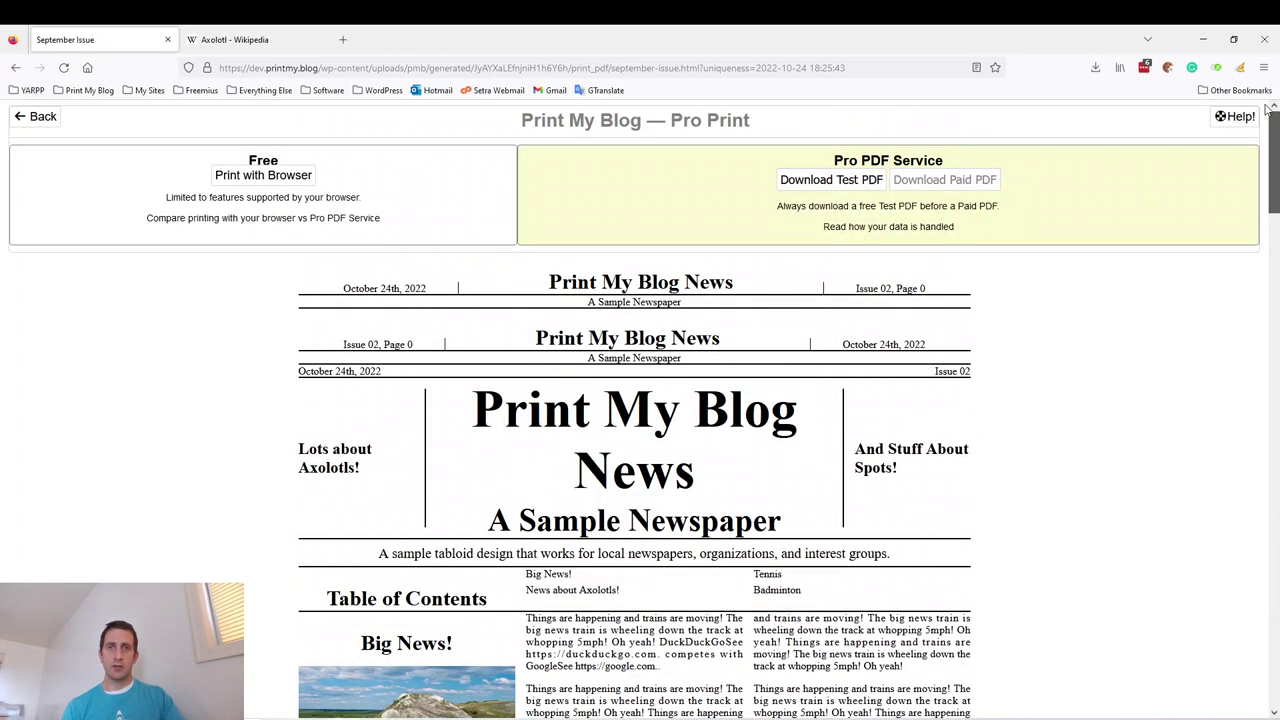
click(830, 179)
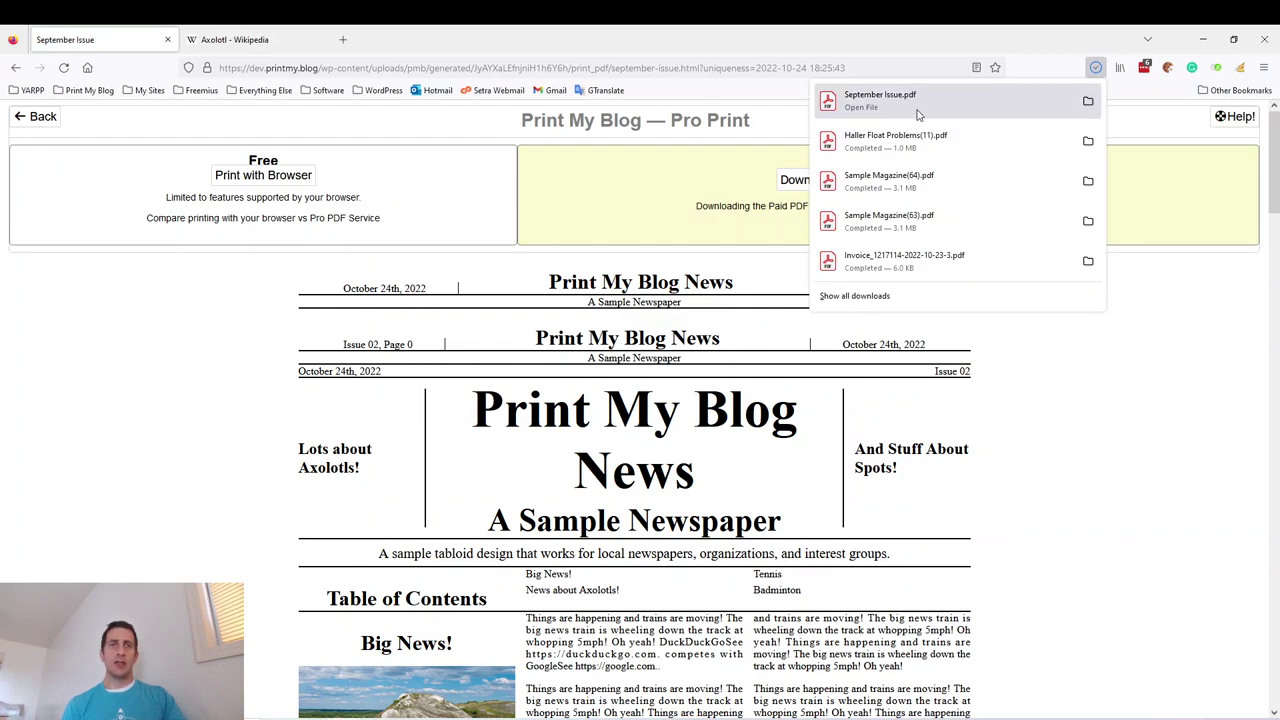
- Open September Issue.pdf, zoom out to 33.3% and scroll through pages 1–4
click(918, 112)
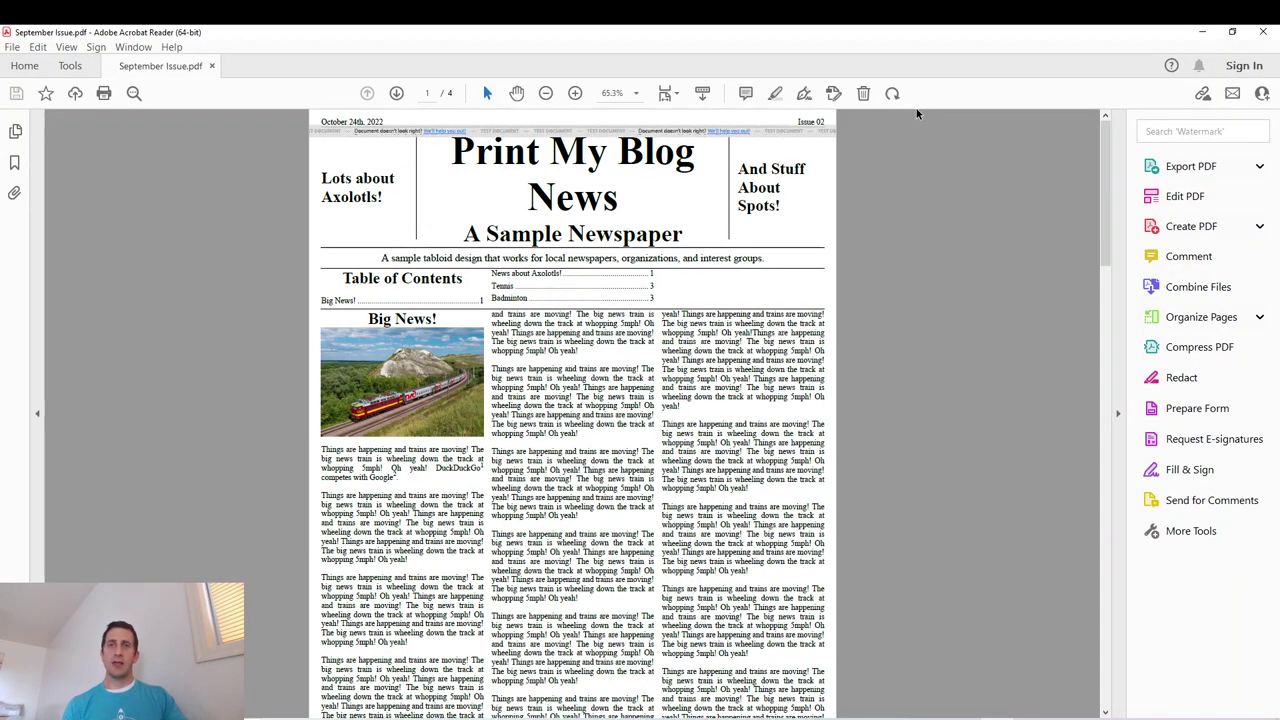
click(545, 93)
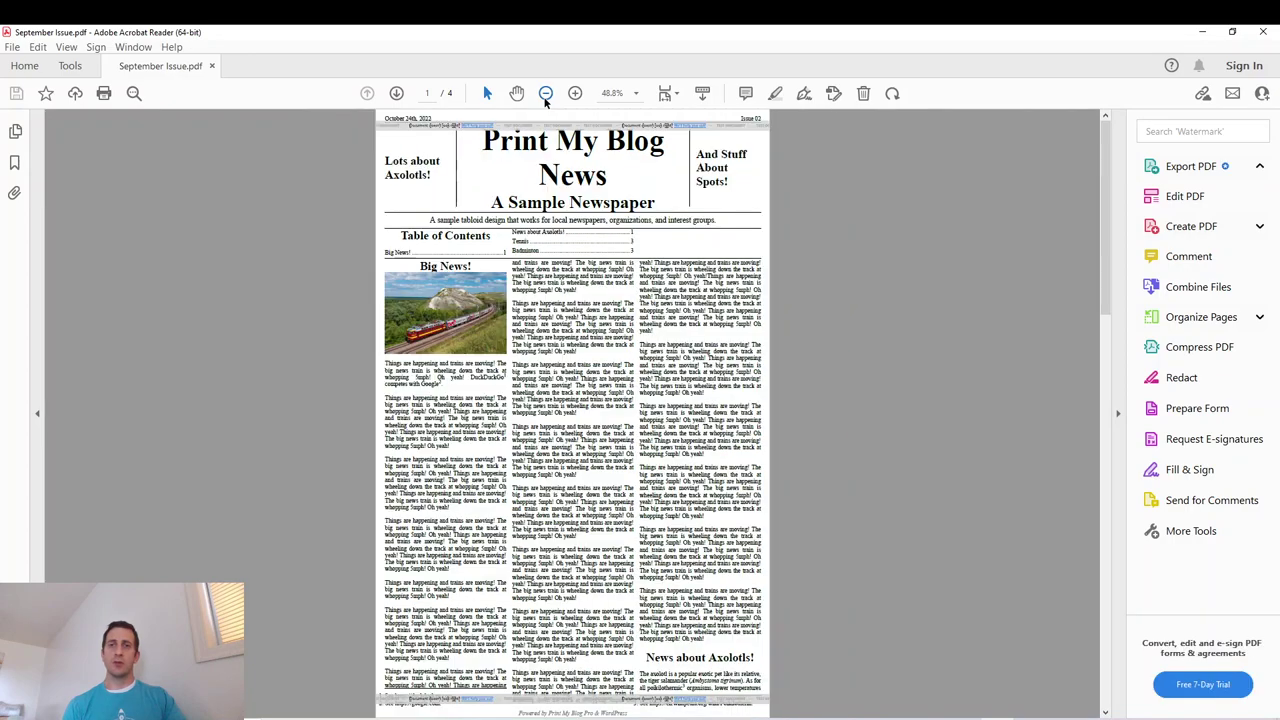
click(545, 93)
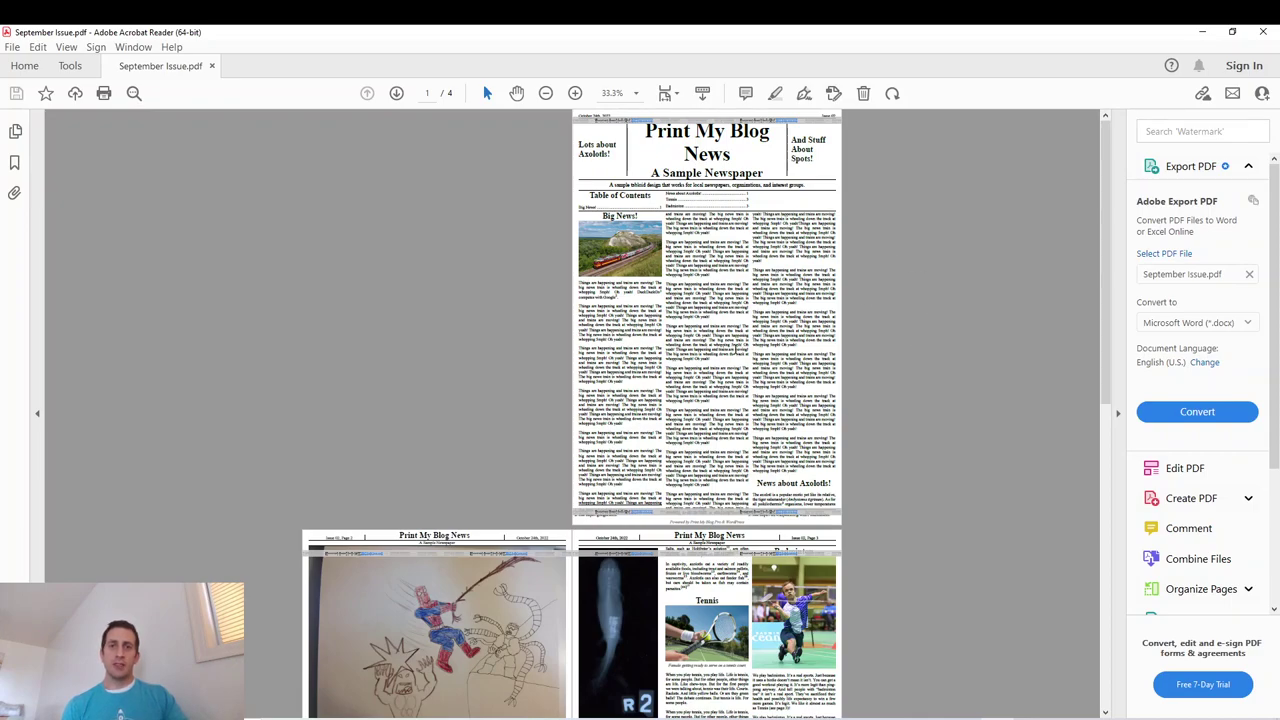
scroll(991, 371, down, 1)
scroll(1105, 300, down, 3)
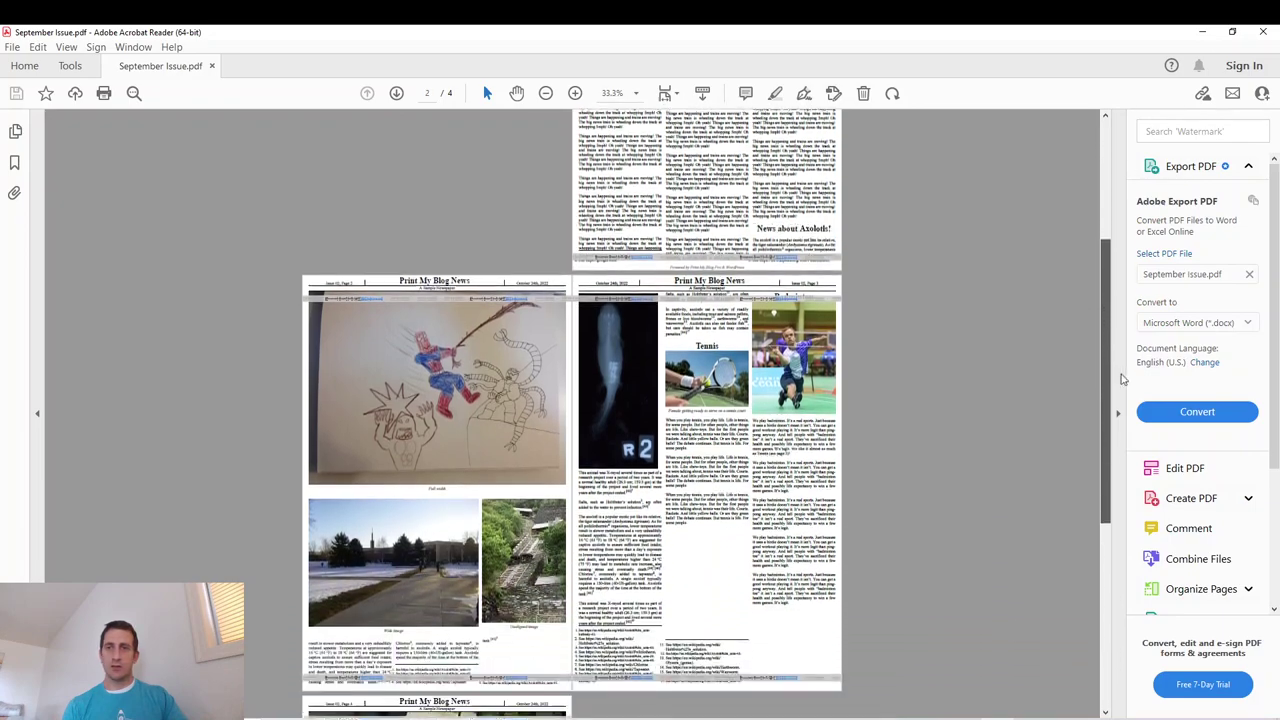
scroll(1122, 378, down, 1)
scroll(487, 383, down, 1)
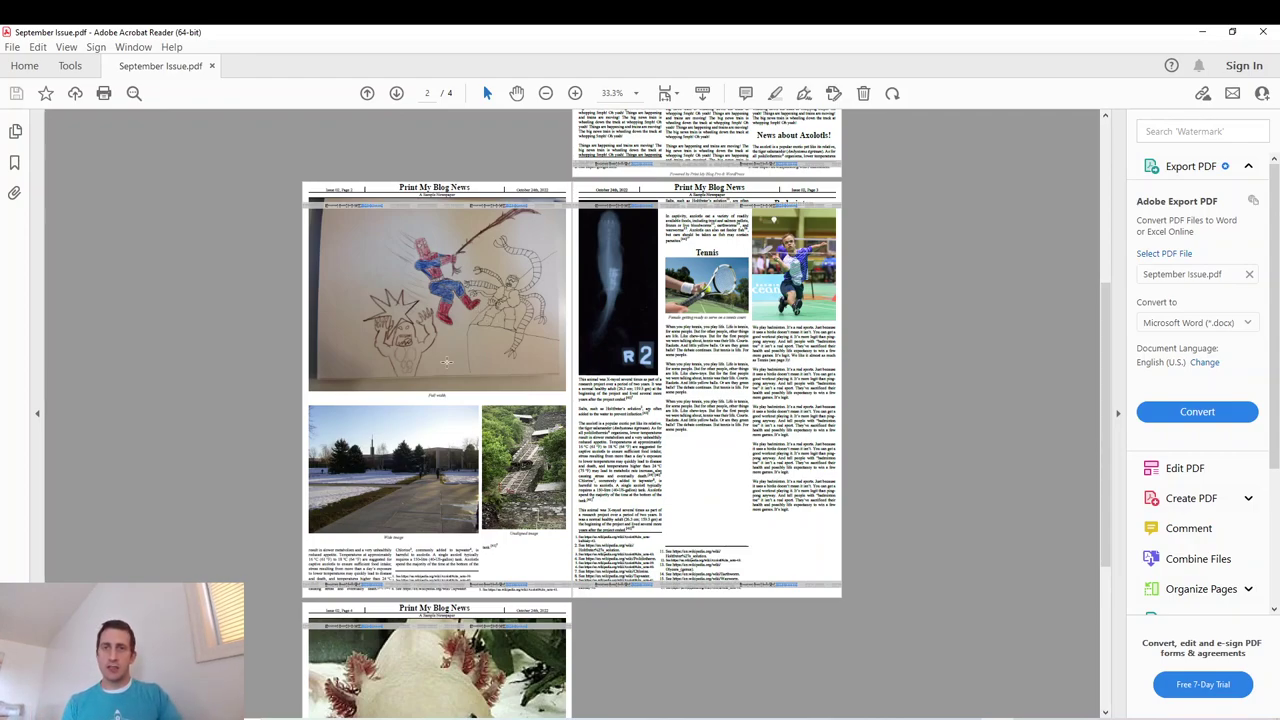
scroll(456, 355, down, 1)
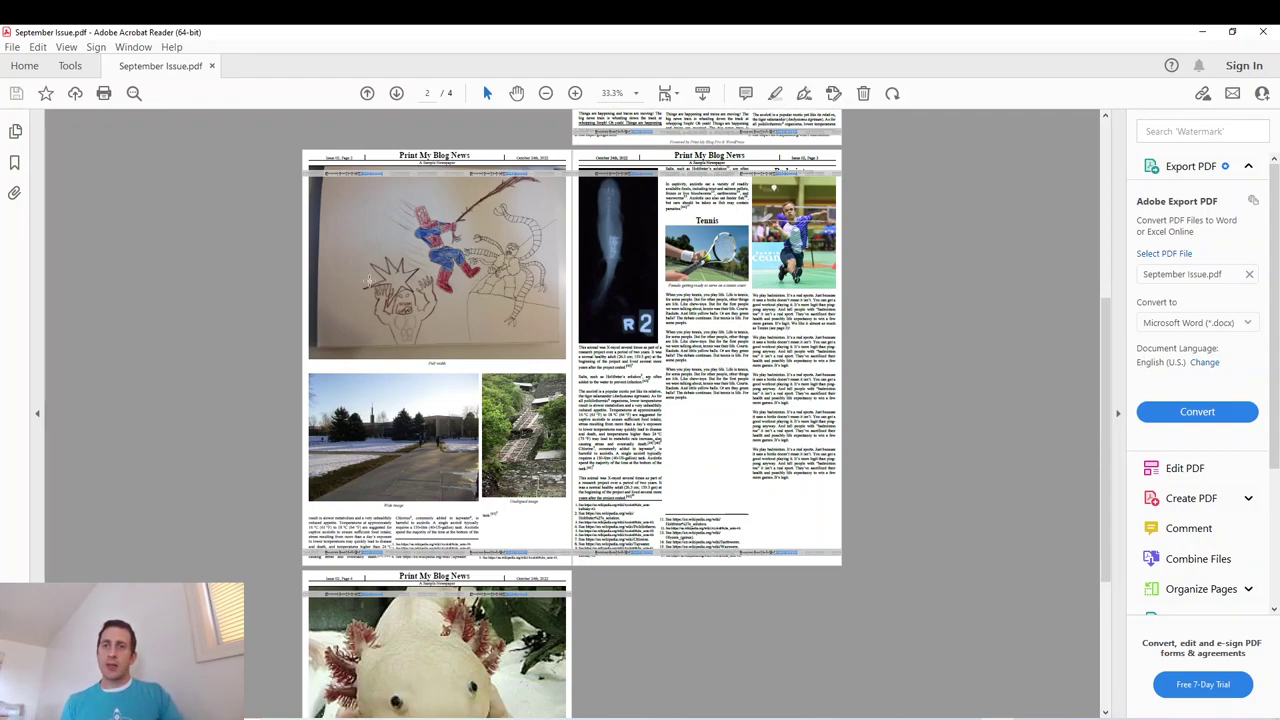
scroll(617, 478, down, 8)
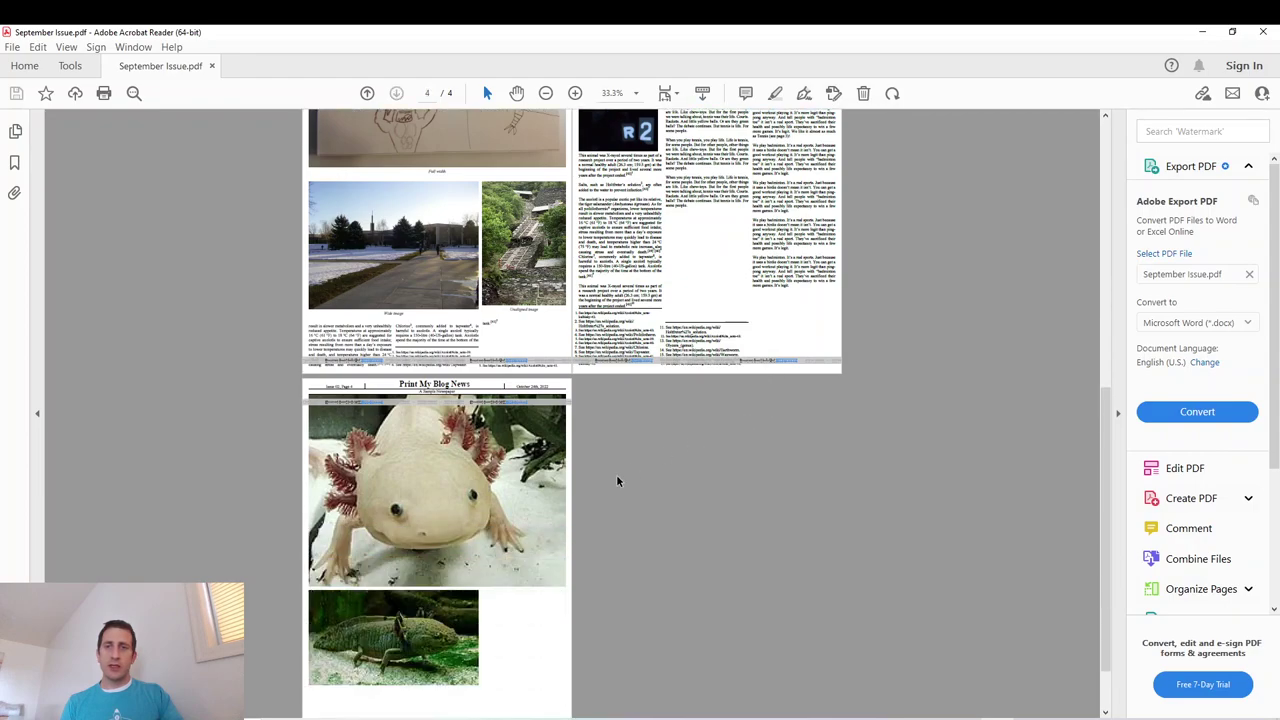
scroll(482, 526, up, 20)
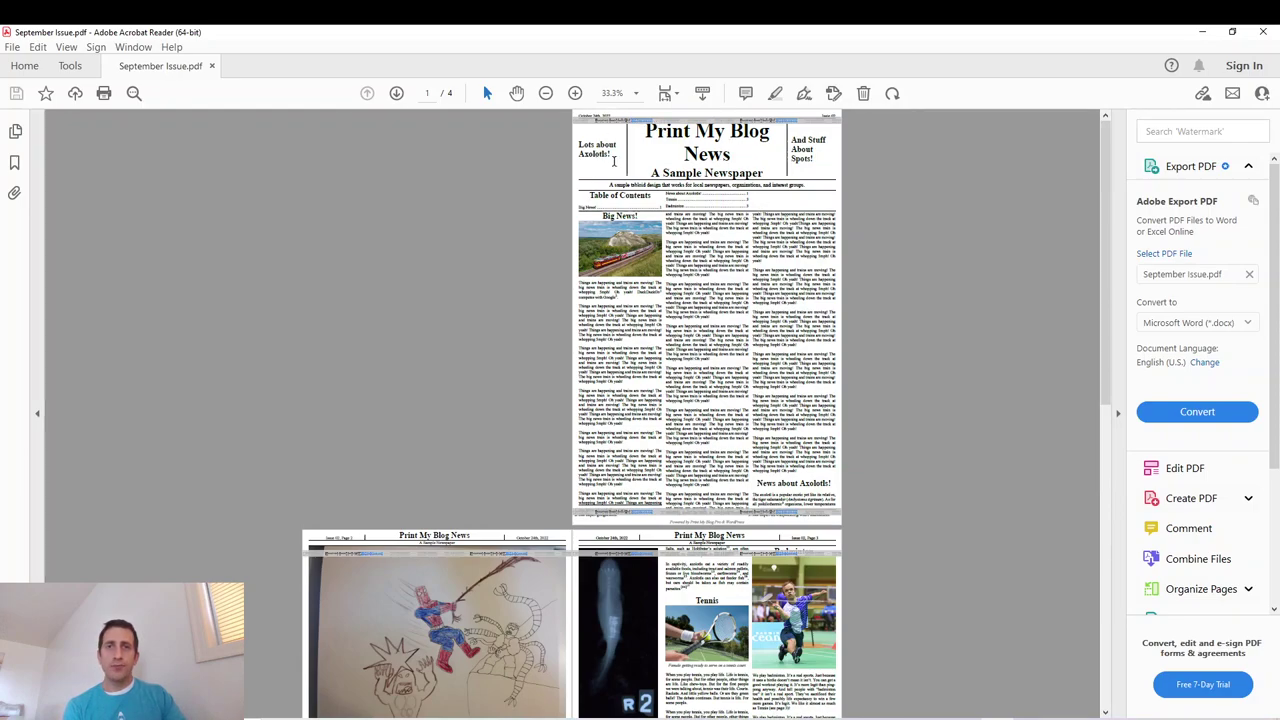
- Select the 'Lots about Axolotls!' teaser and 'Print My Blog News' masthead to inspect them
drag(614, 160, 586, 140)
click(718, 140)
drag(762, 157, 656, 147)
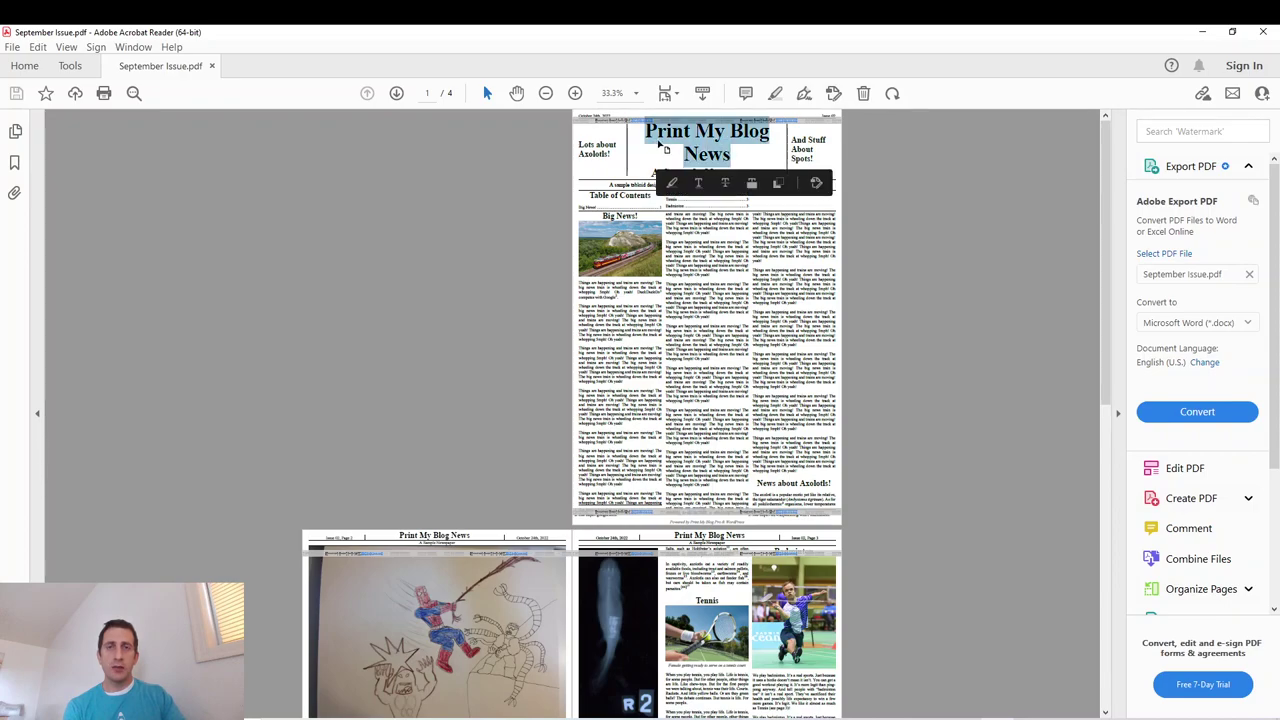
click(660, 146)
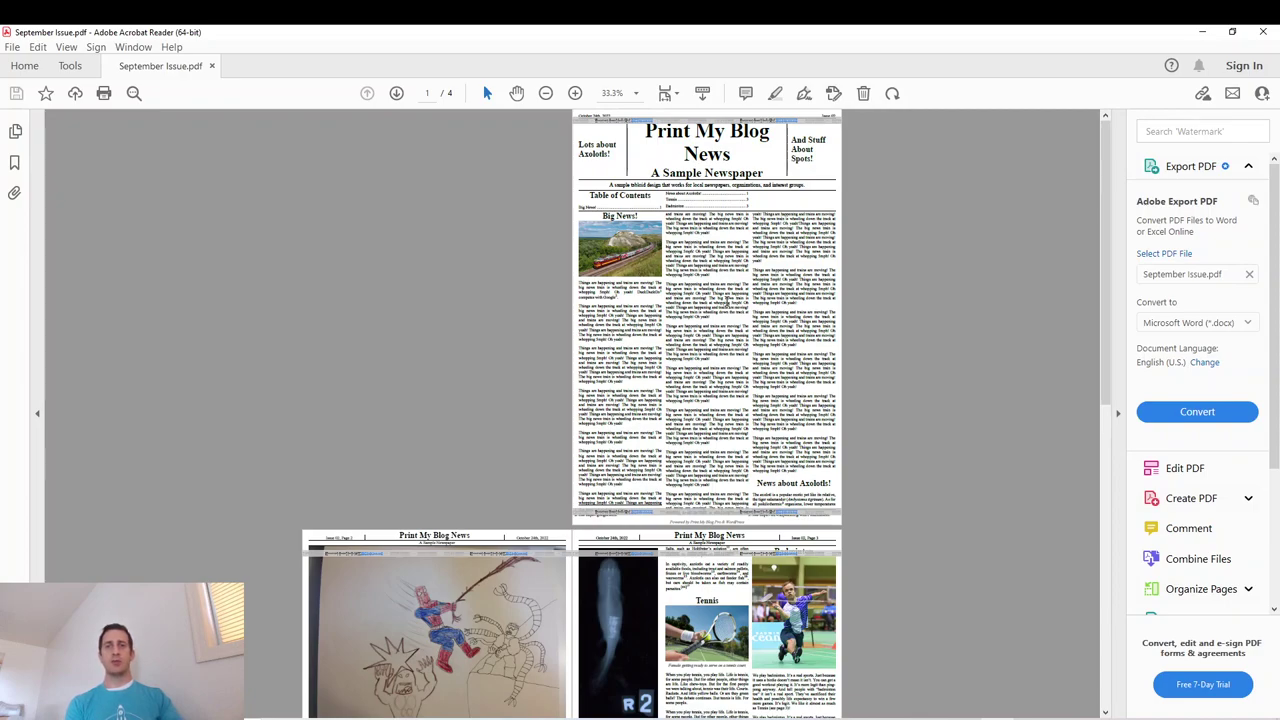
scroll(851, 302, down, 2)
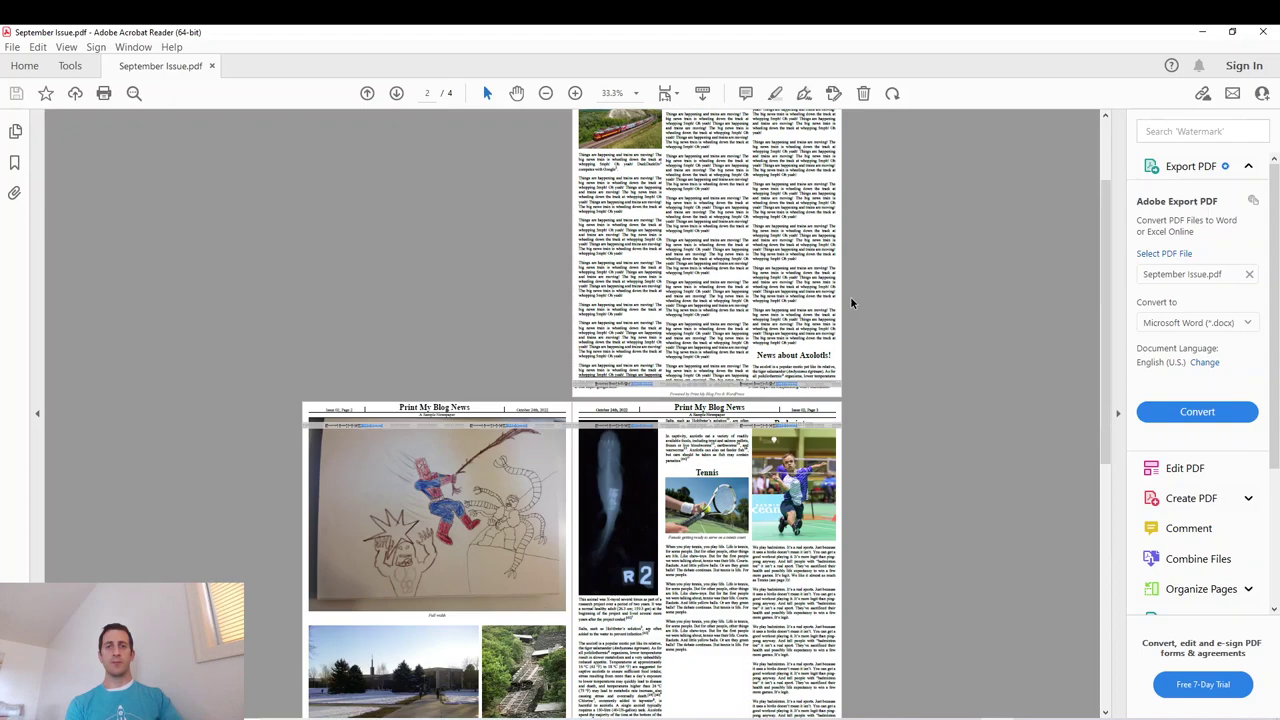
scroll(851, 302, down, 3)
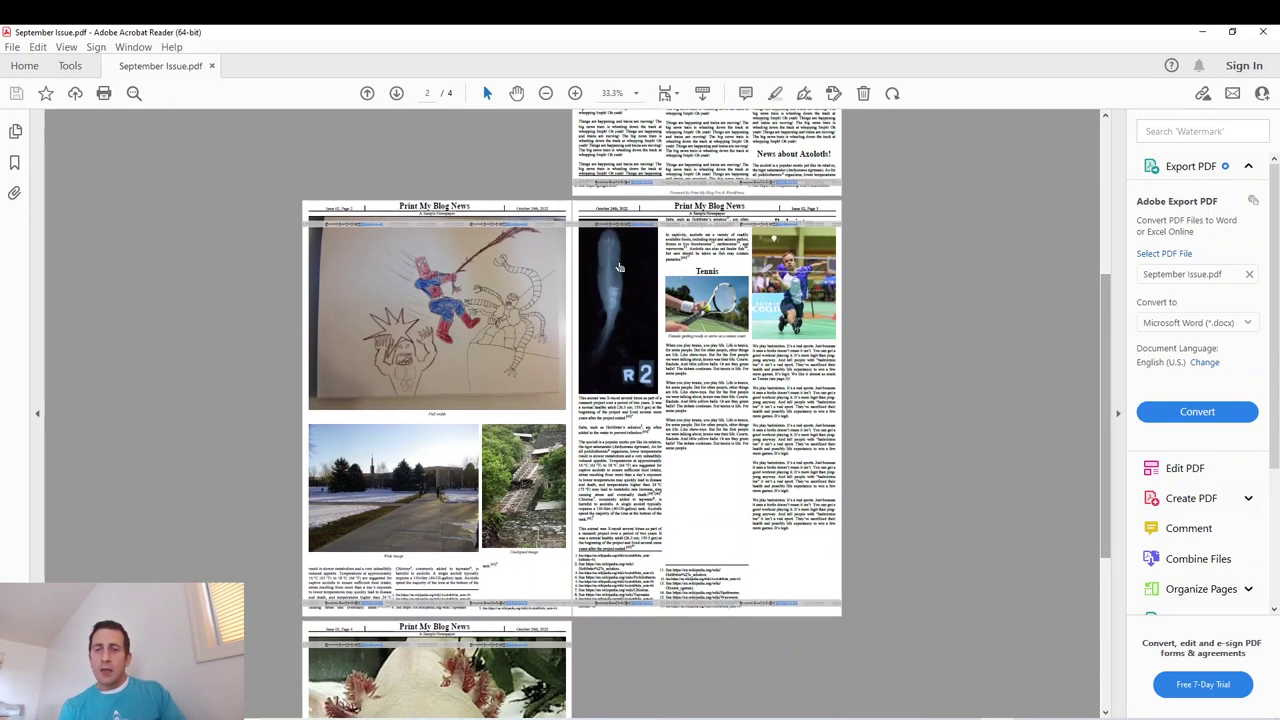
scroll(440, 385, down, 1)
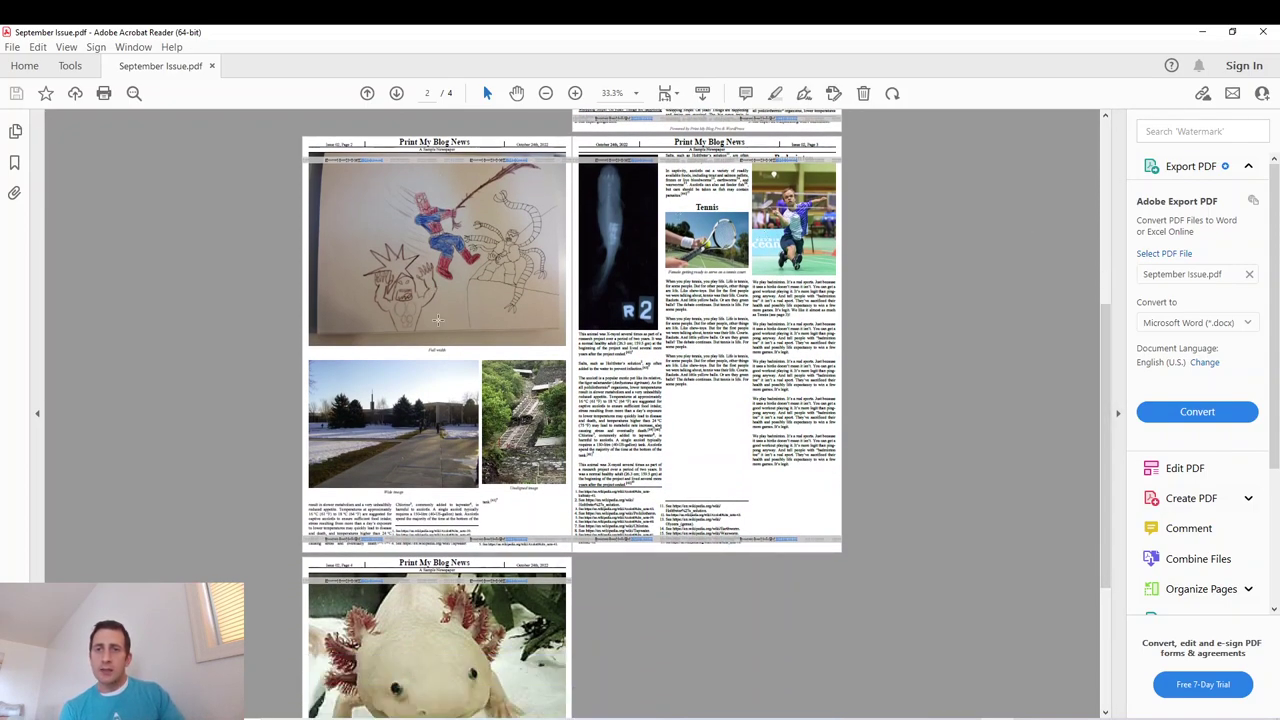
scroll(416, 297, down, 1)
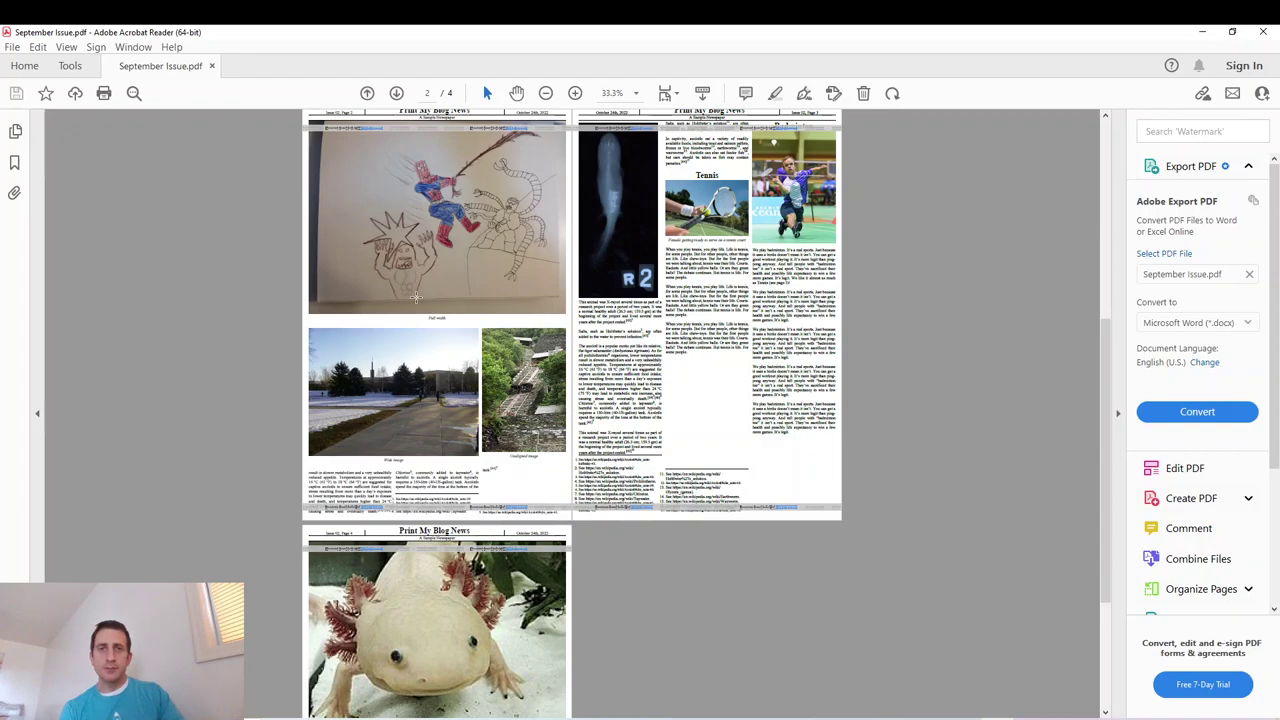
scroll(416, 297, down, 3)
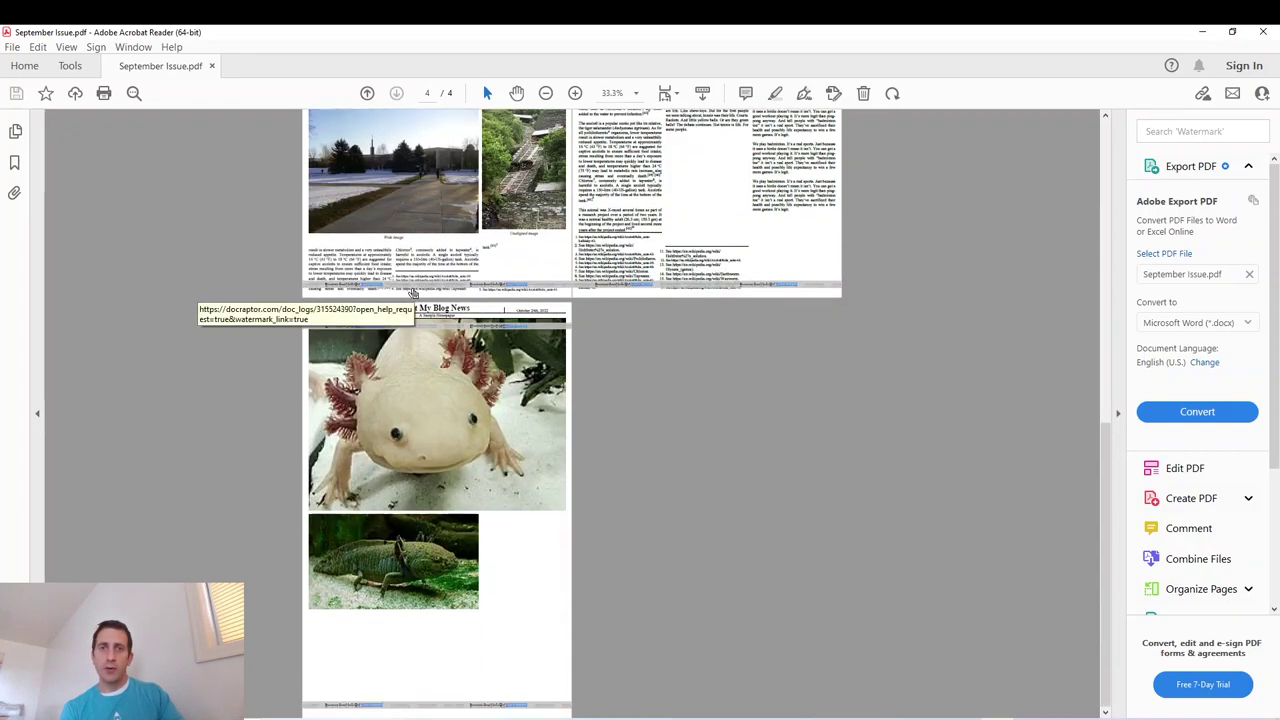
scroll(412, 290, up, 2)
scroll(412, 287, up, 3)
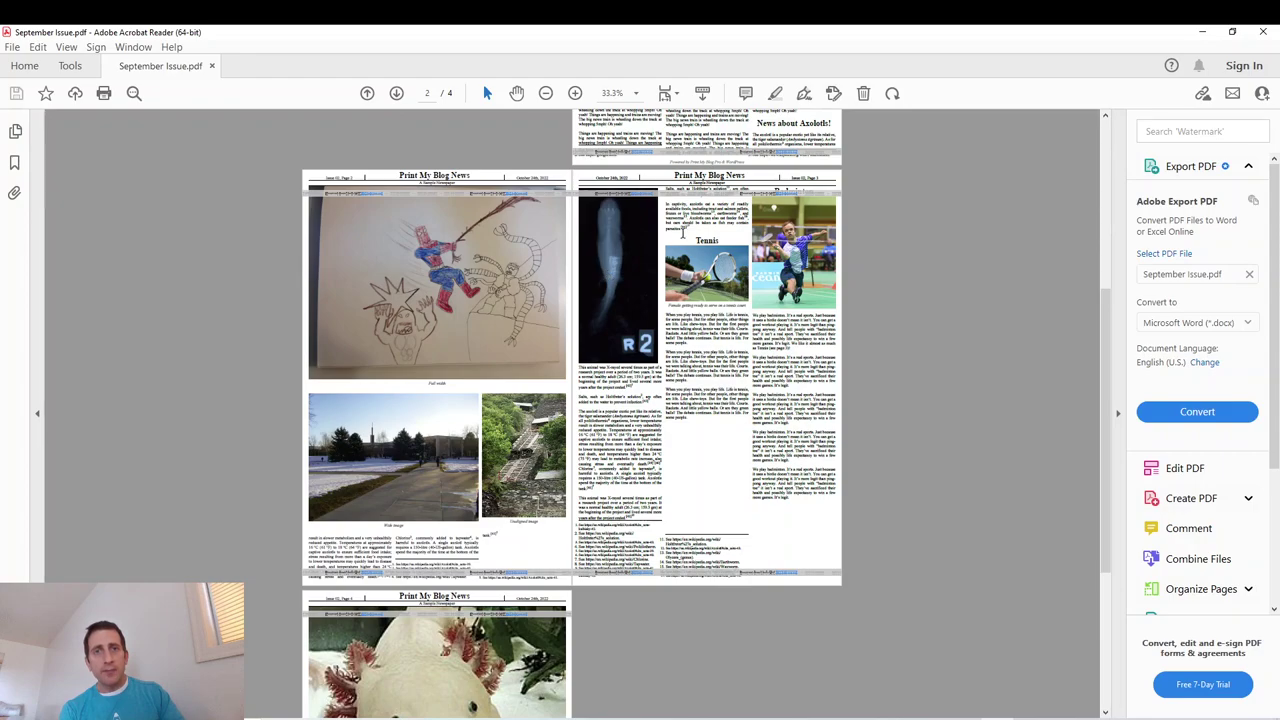
scroll(691, 289, down, 5)
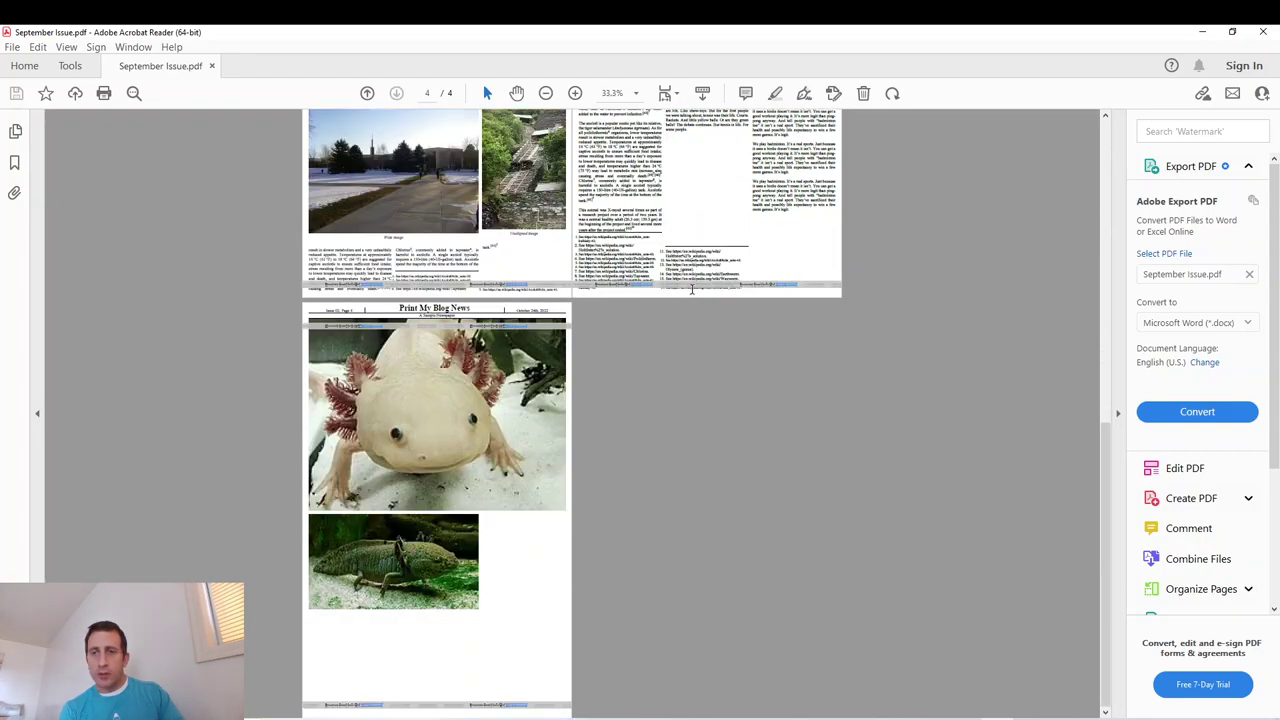
scroll(691, 289, up, 2)
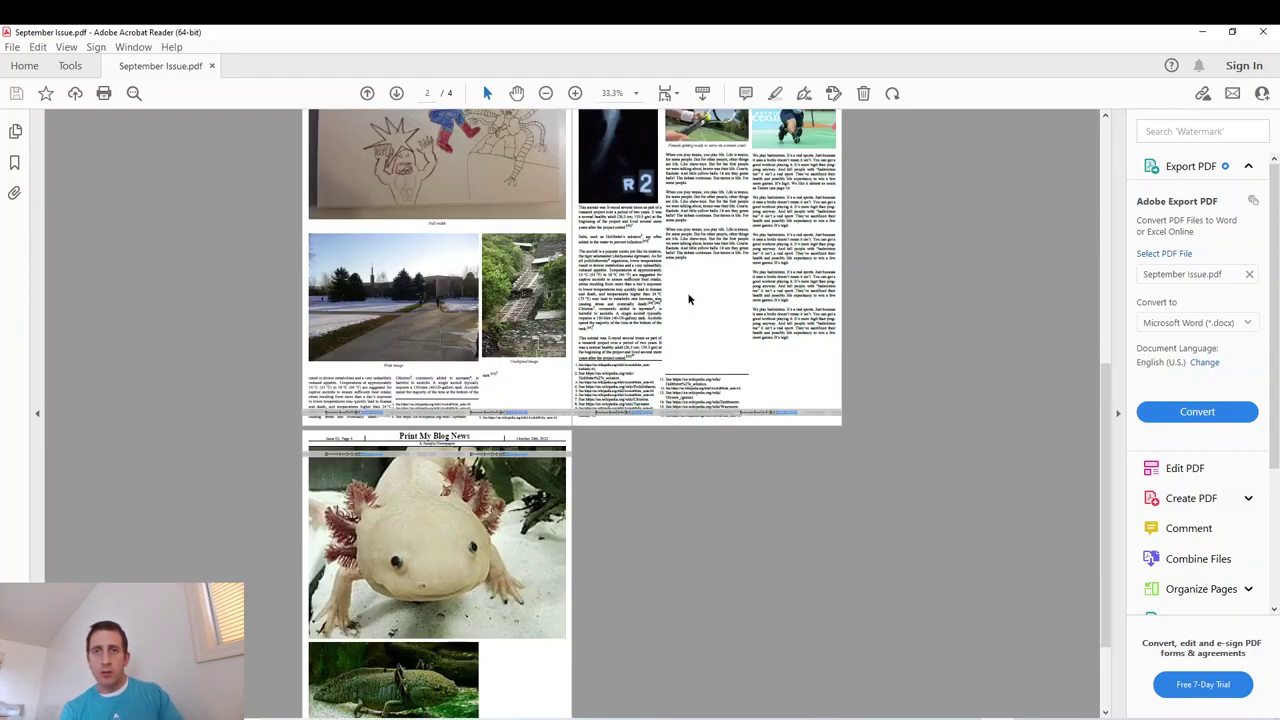
scroll(688, 298, up, 3)
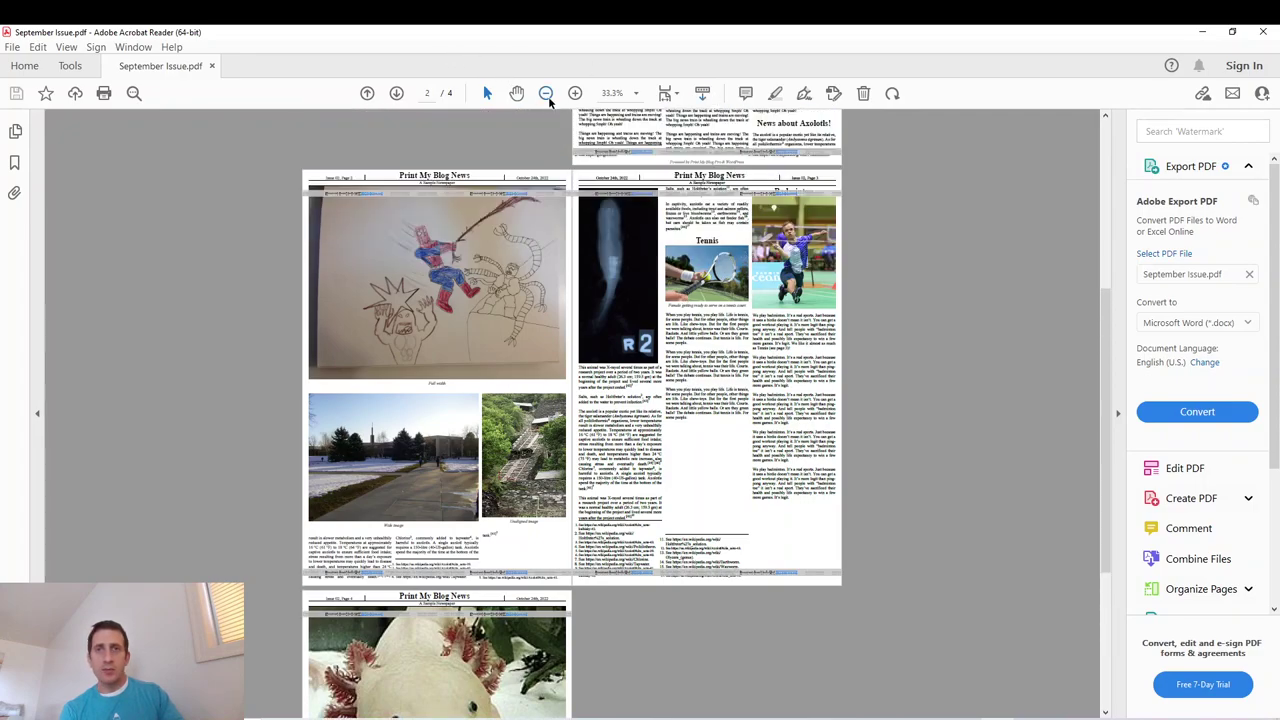
- Zoom in and scroll through pages 2 and 3 of the newspaper
click(575, 93)
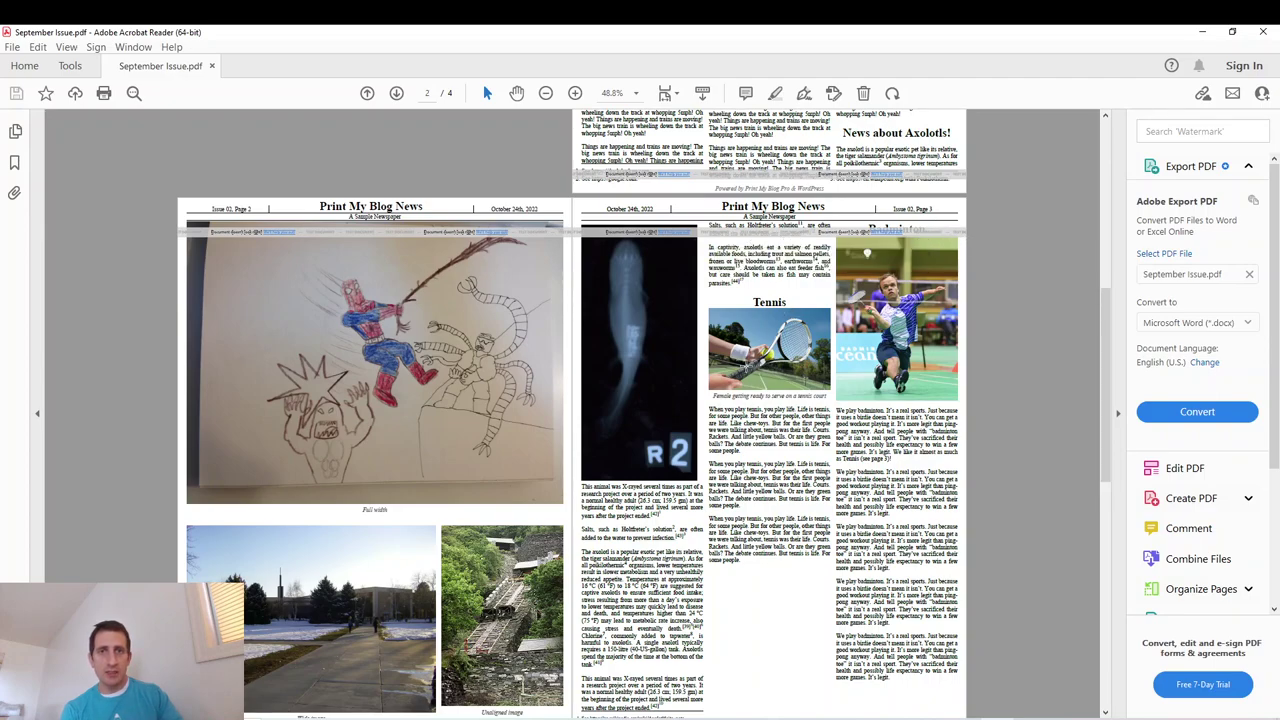
scroll(717, 350, down, 4)
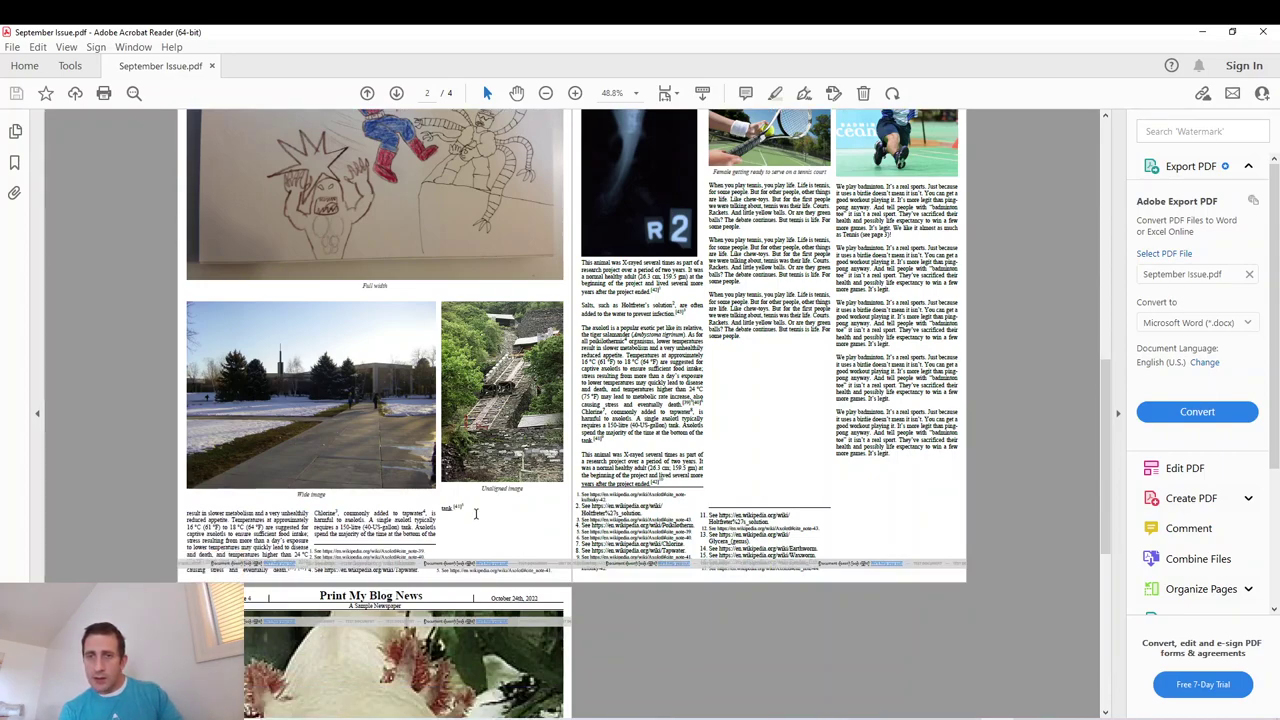
drag(1104, 375, 1082, 268)
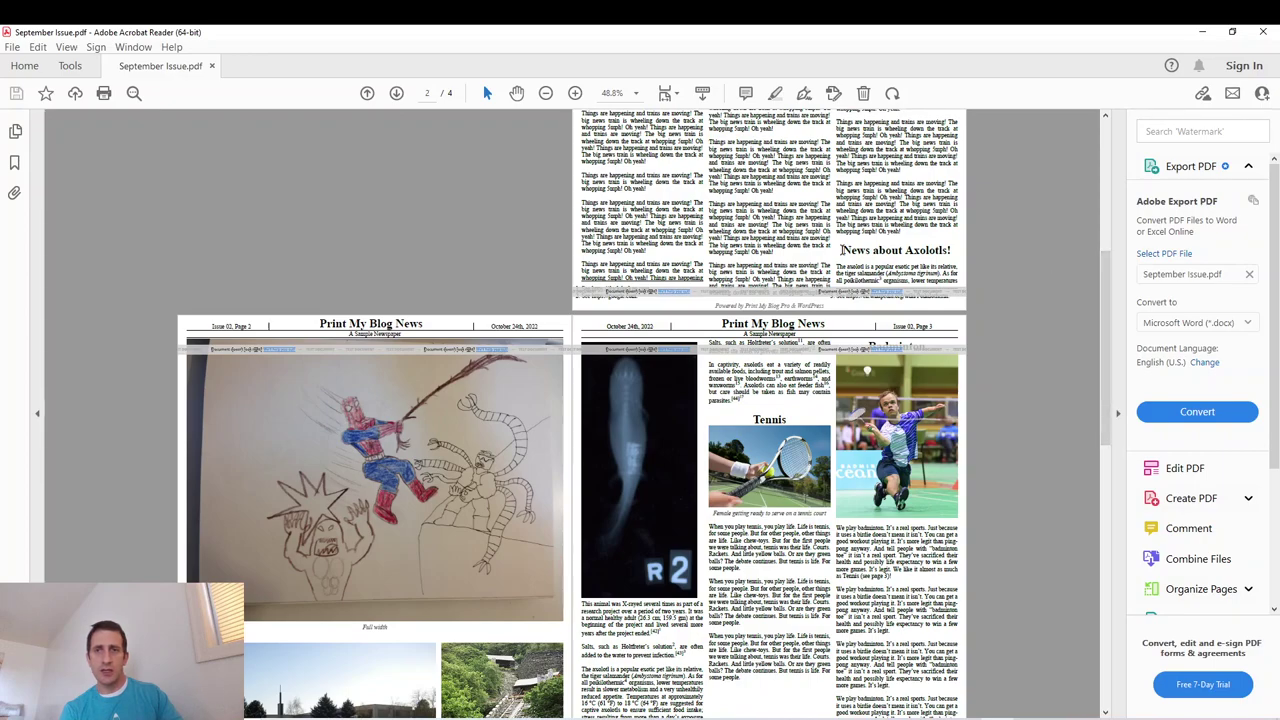
scroll(842, 250, up, 6)
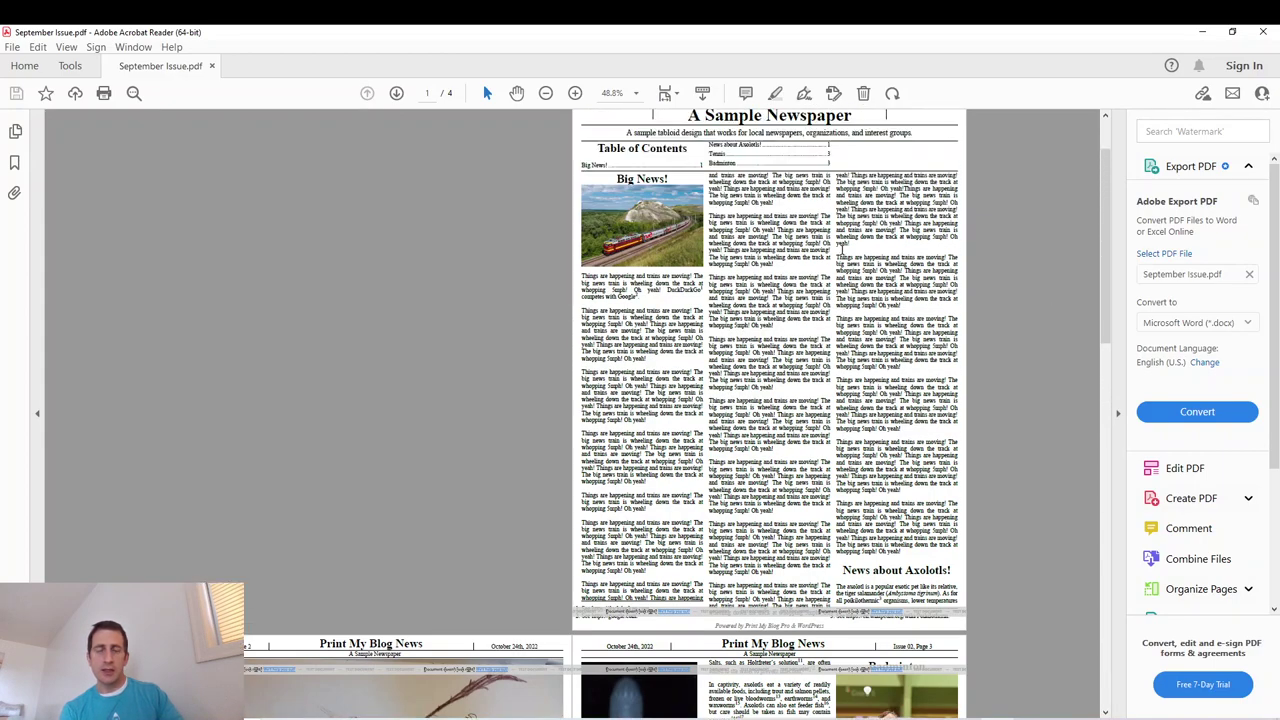
scroll(842, 250, down, 2)
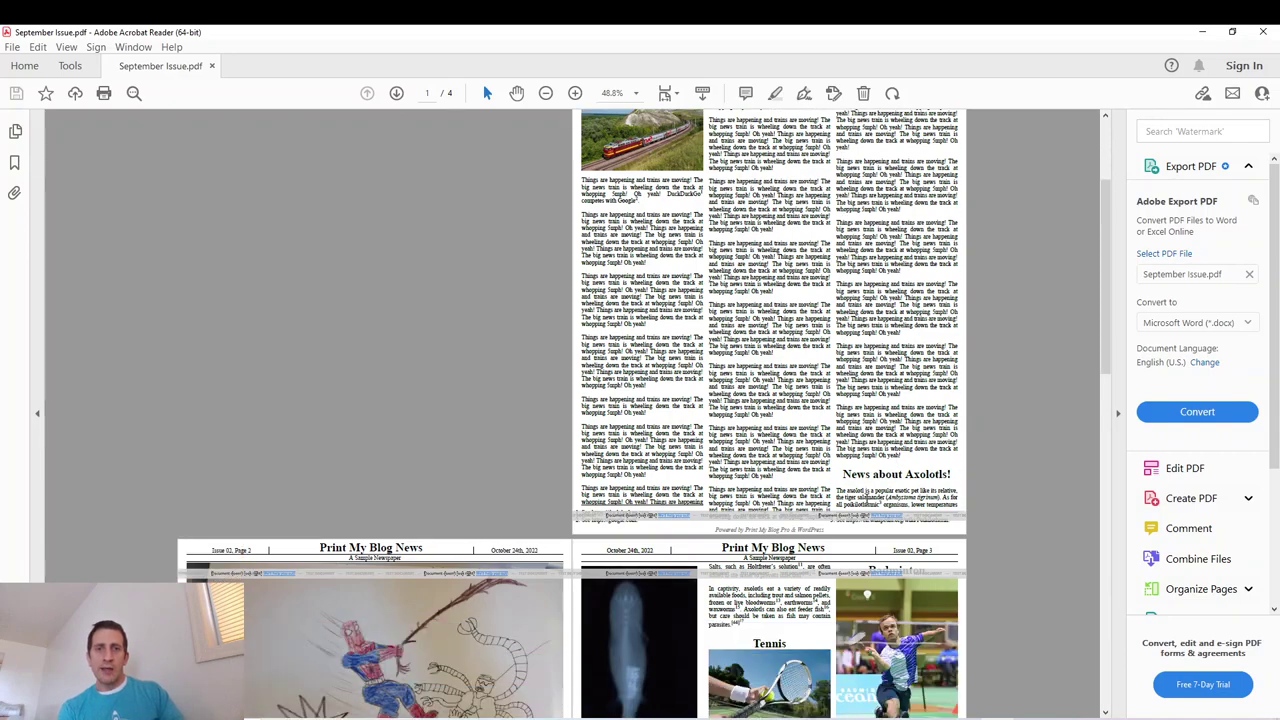
scroll(675, 390, down, 4)
scroll(430, 440, down, 3)
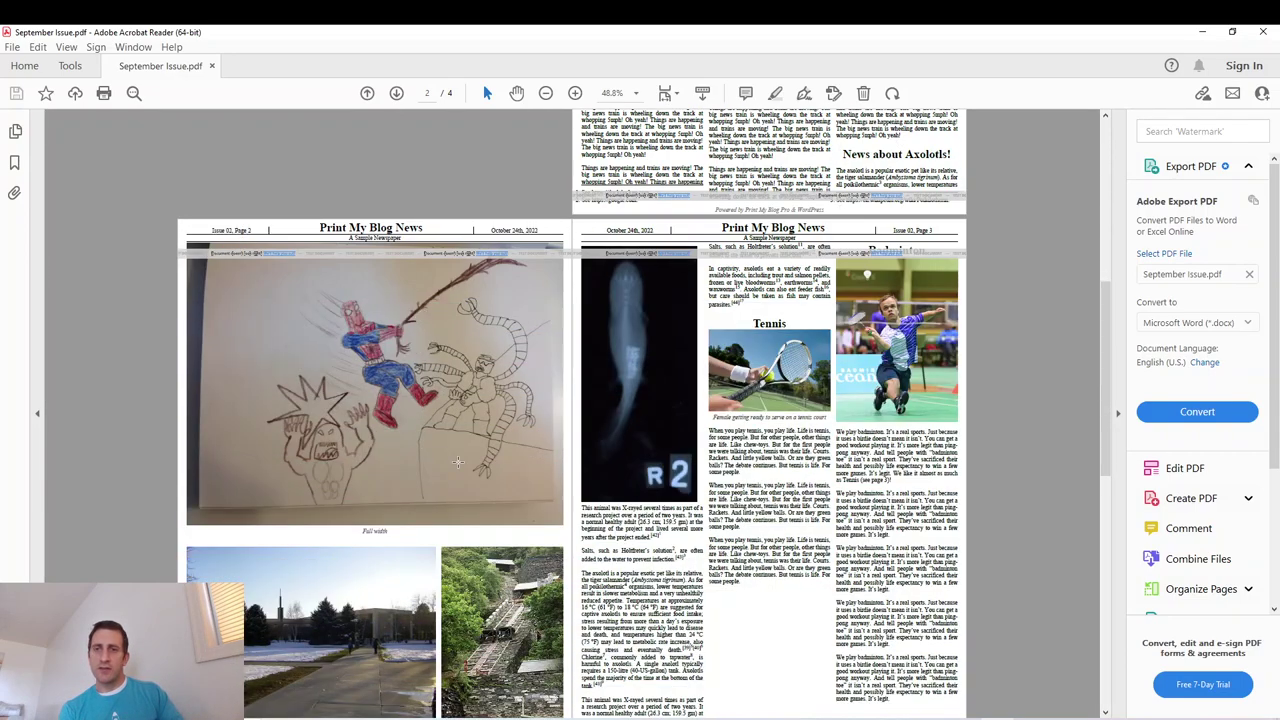
scroll(440, 425, down, 3)
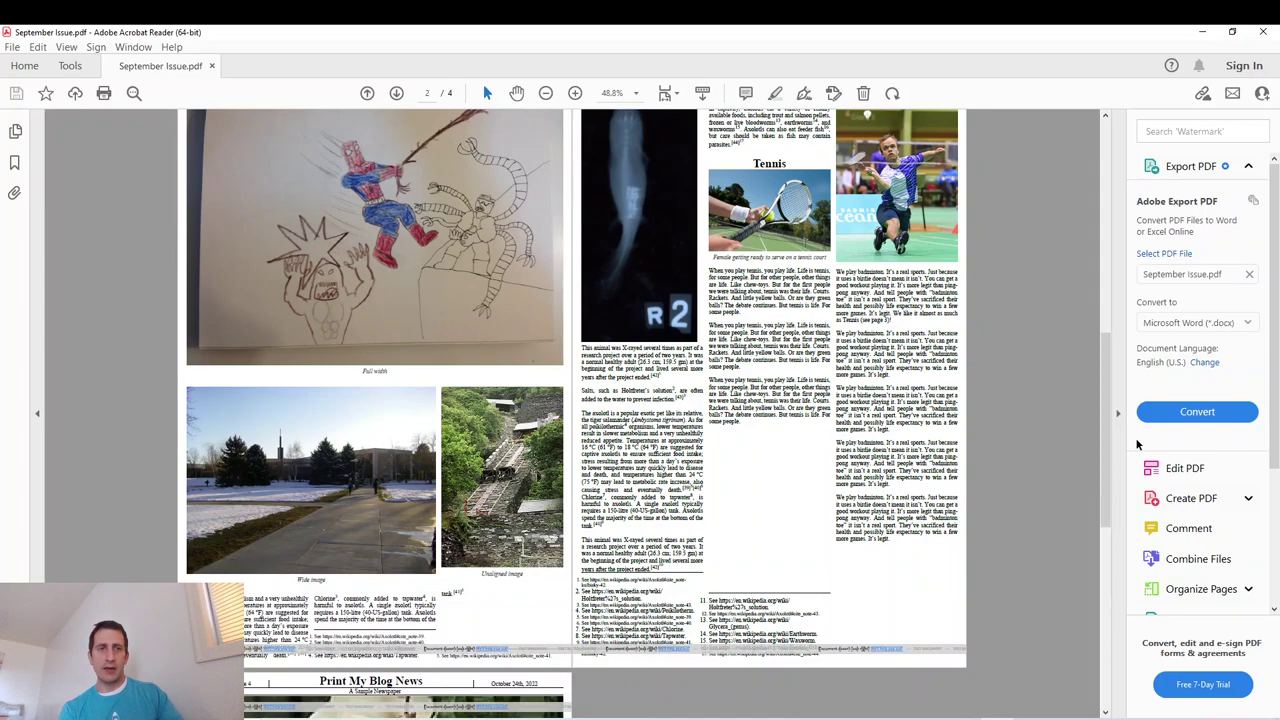
- Zoom back out and scroll up to the front page with the Big News! story
click(546, 93)
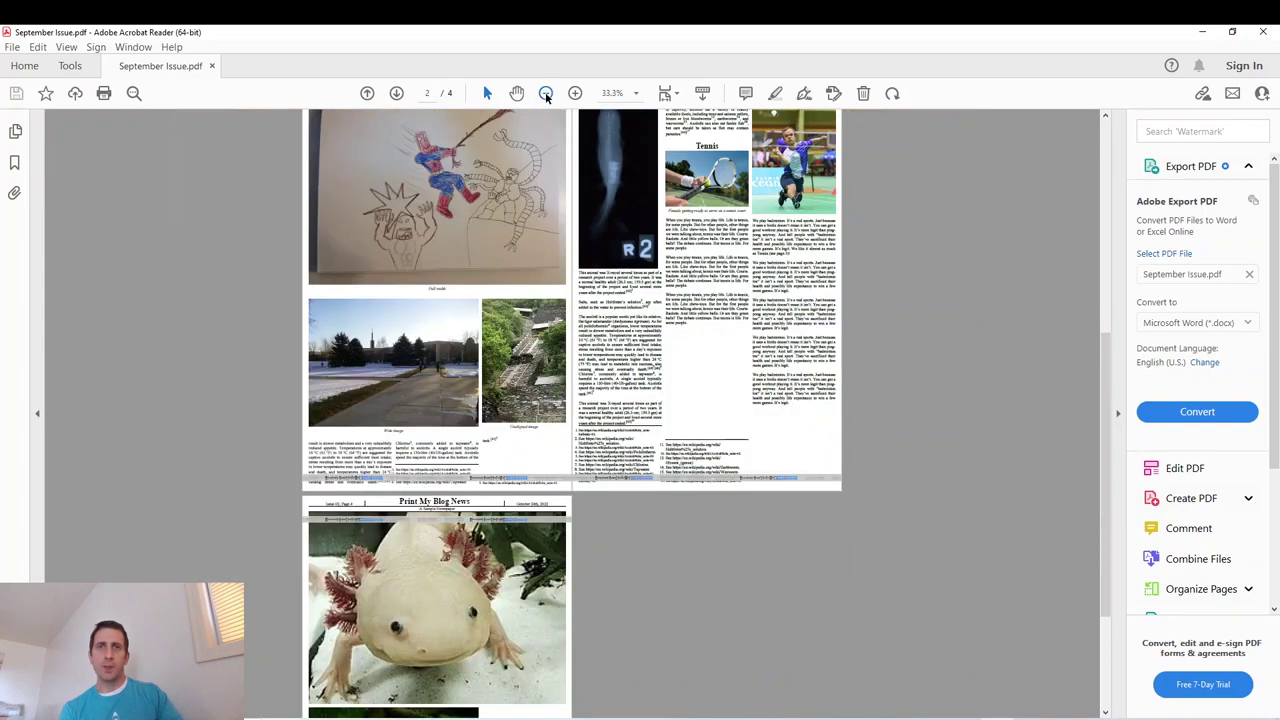
scroll(570, 415, up, 3)
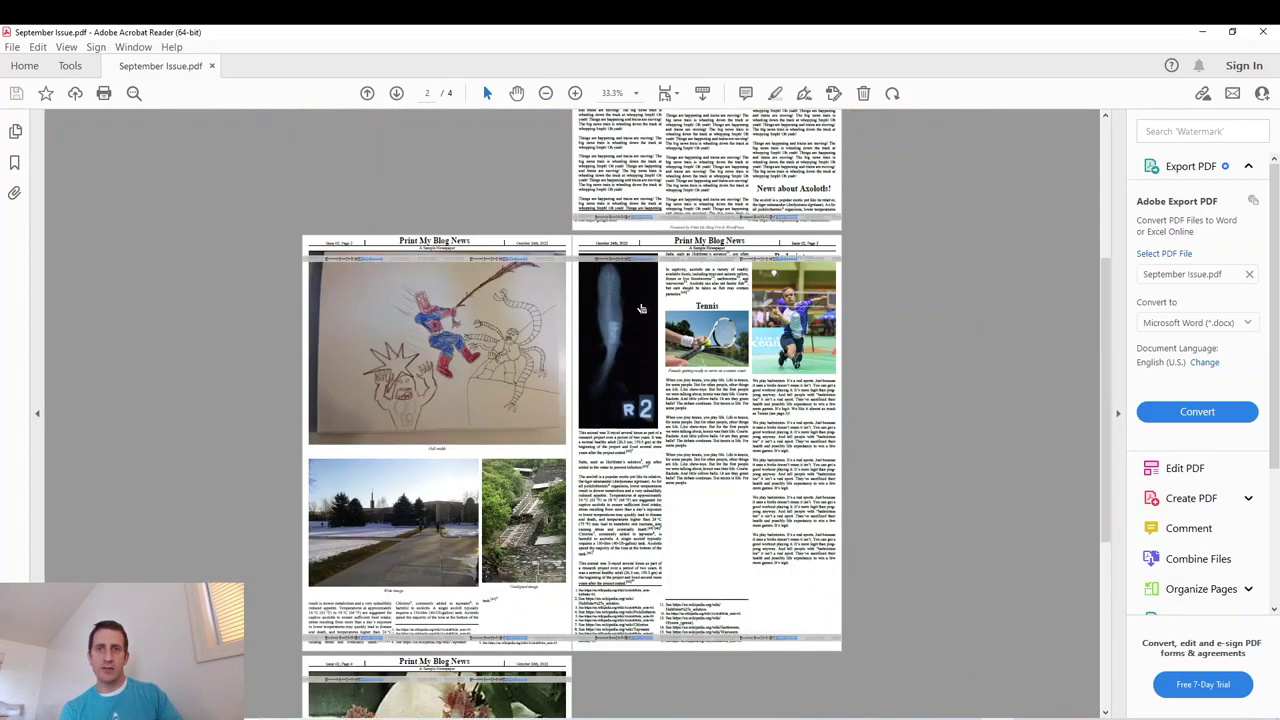
scroll(405, 520, down, 6)
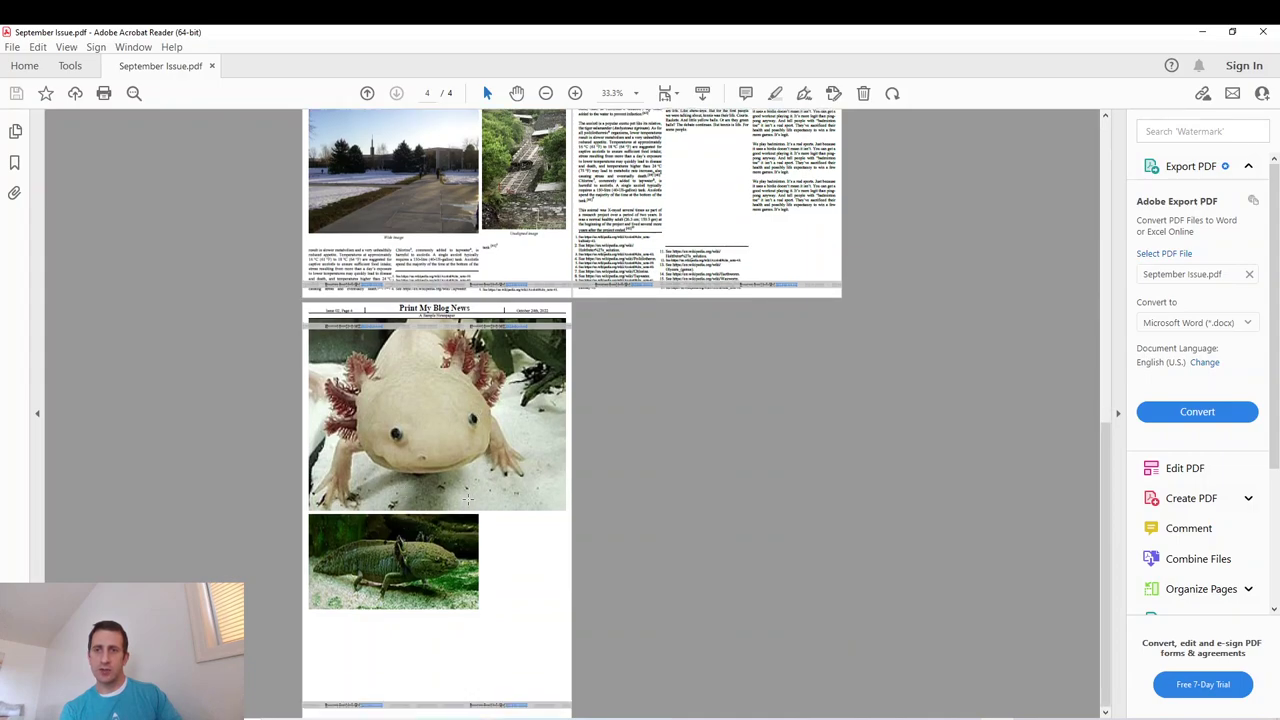
scroll(470, 512, up, 3)
scroll(803, 372, up, 3)
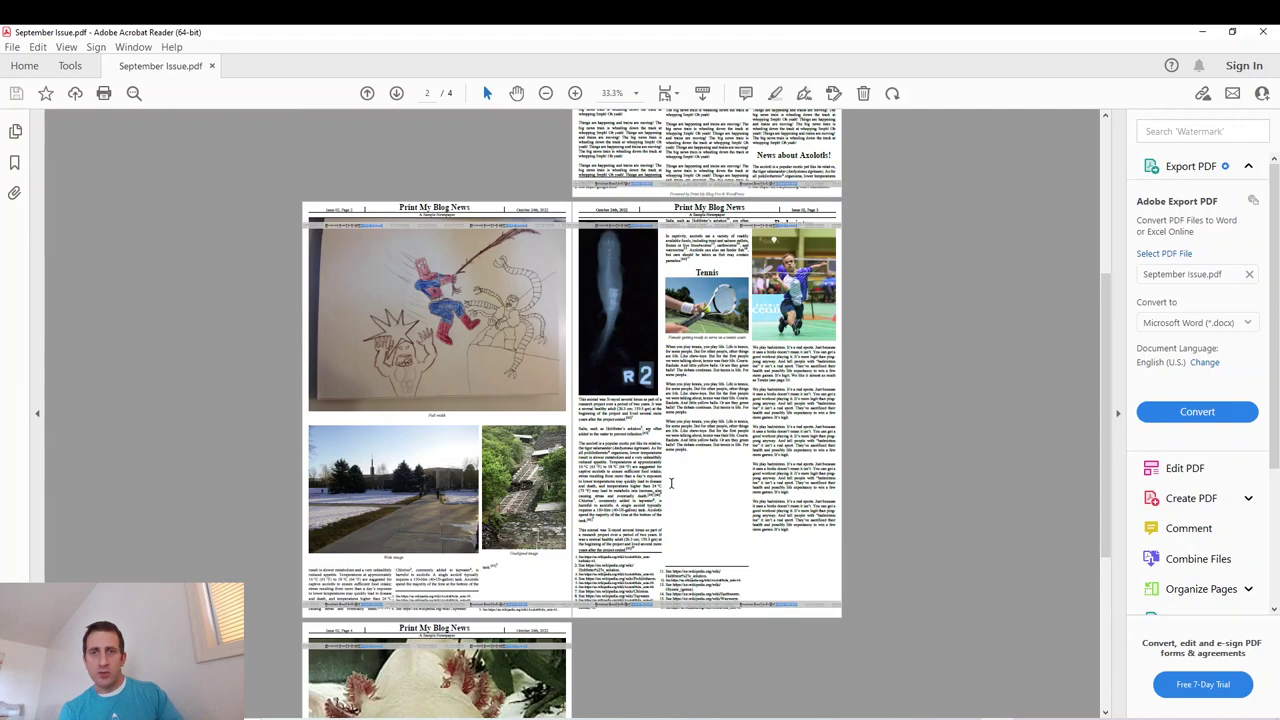
scroll(670, 430, up, 3)
scroll(678, 428, up, 3)
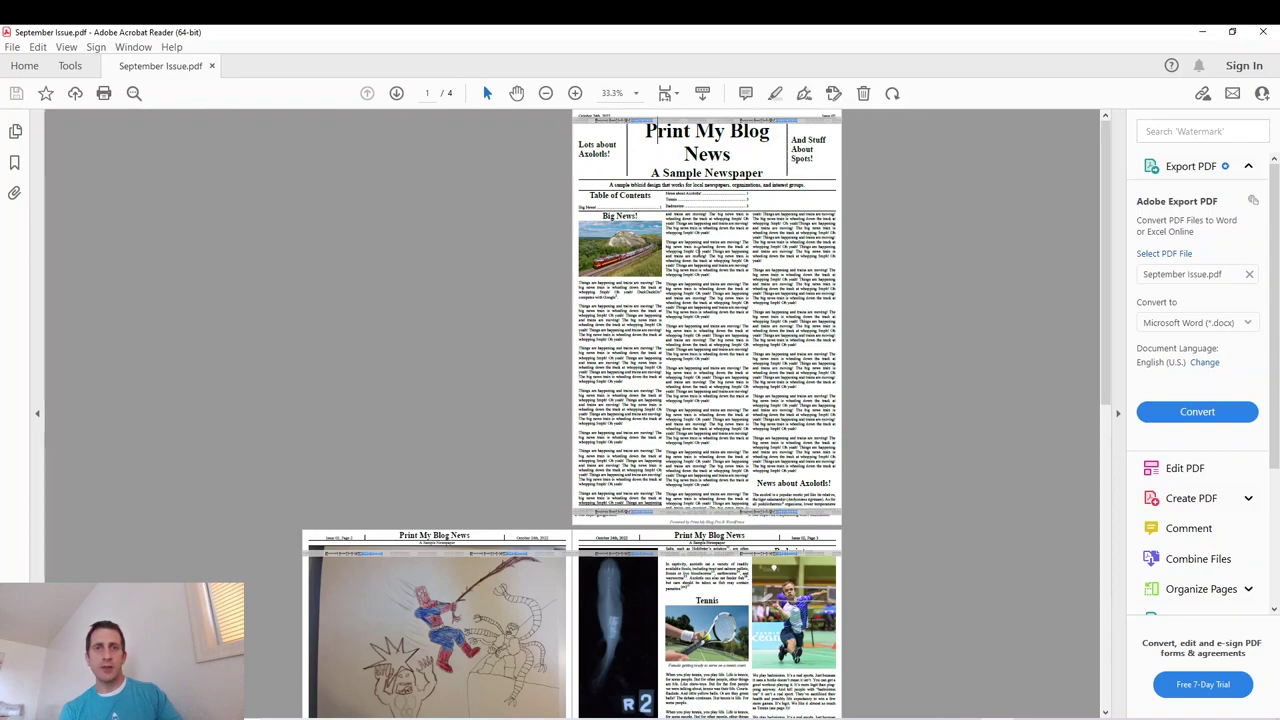
- Close the PDF and return to the project's Edit Content step
click(1263, 32)
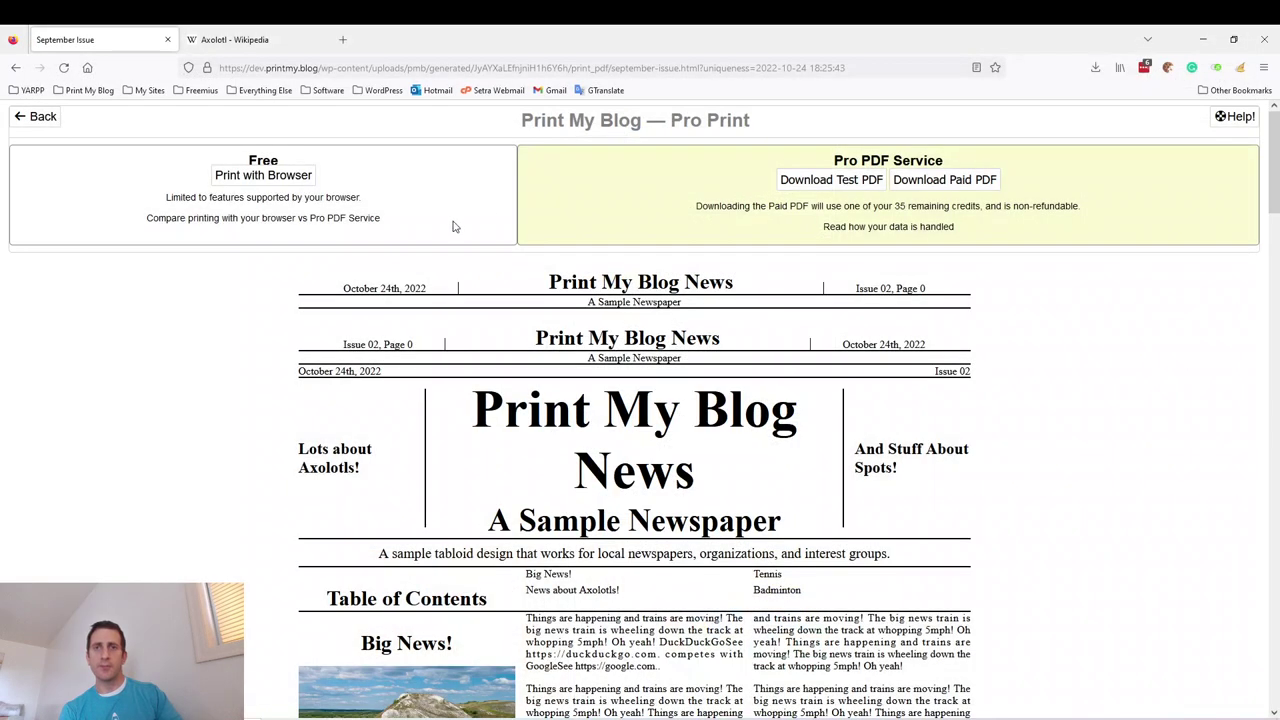
click(40, 116)
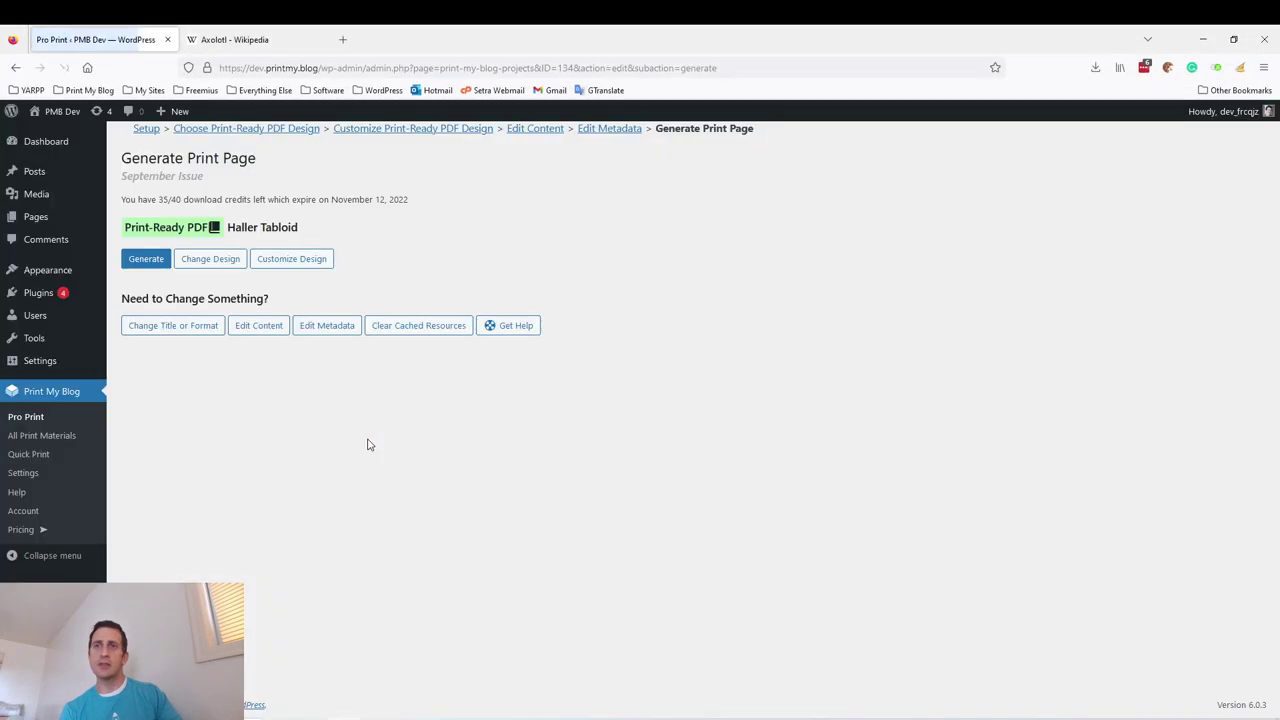
click(524, 132)
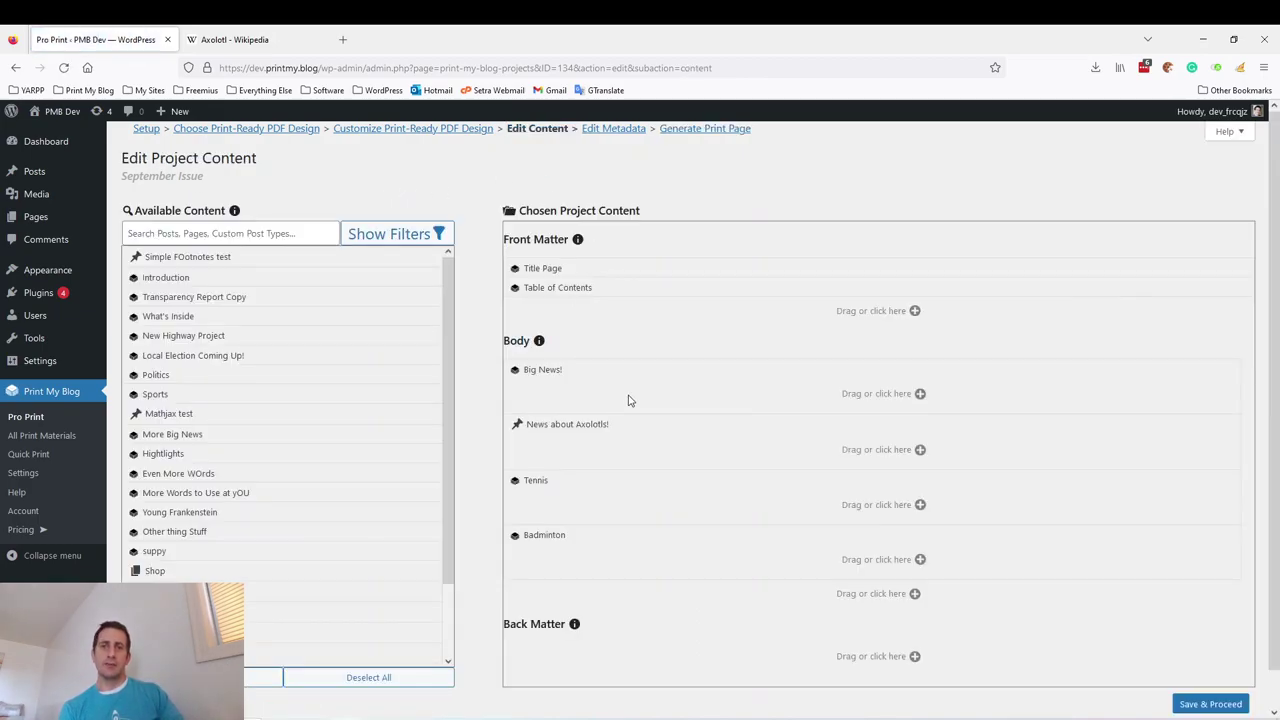
- Apply the Important template to Big News! and News about Axolotls!
click(636, 375)
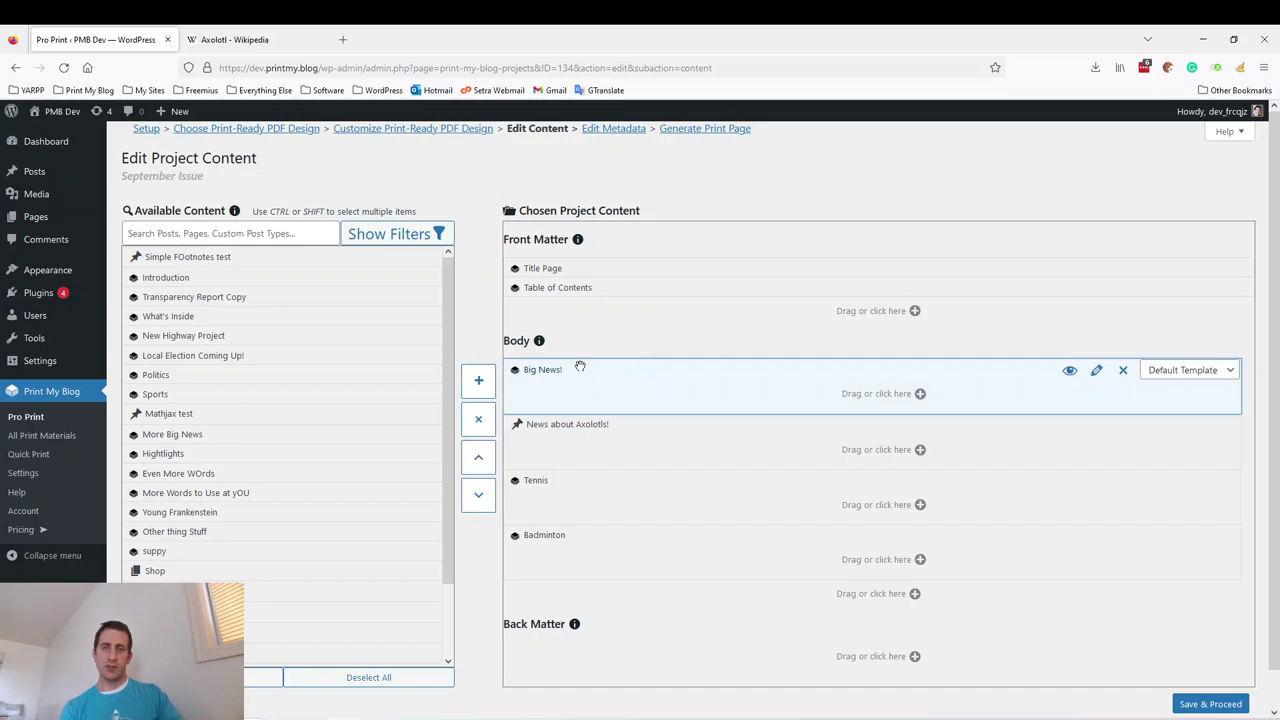
click(1204, 376)
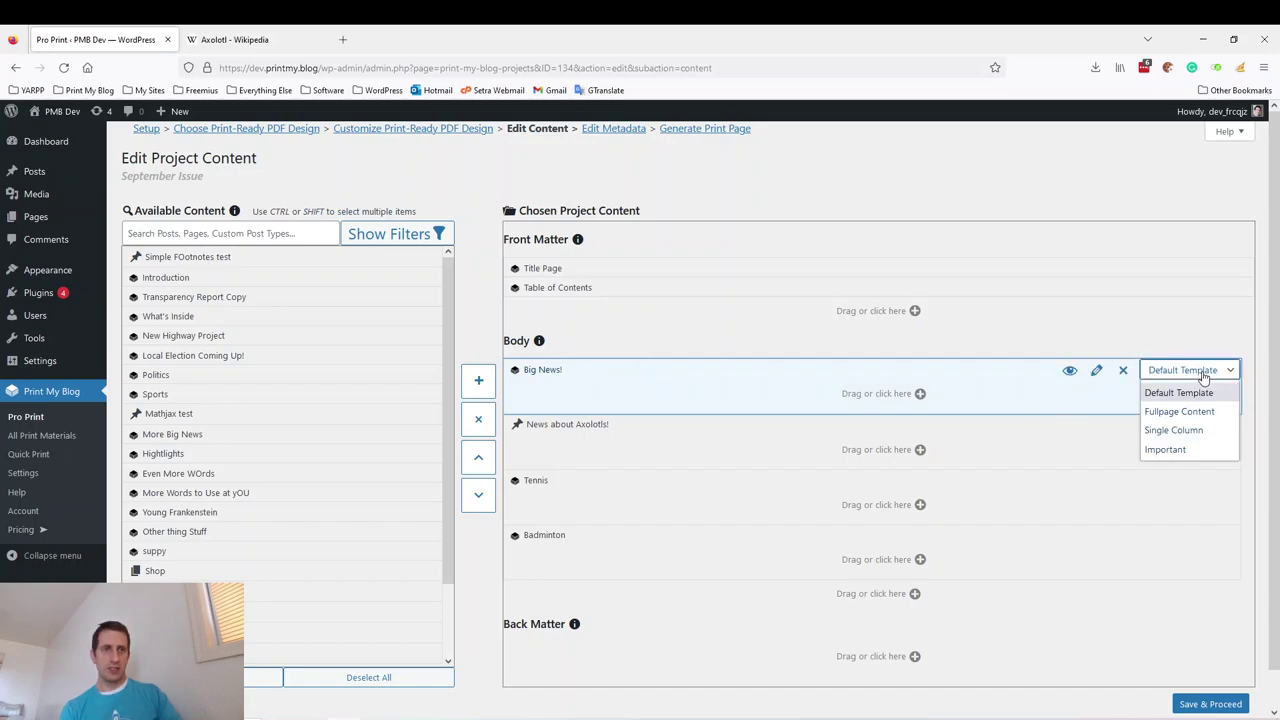
click(1187, 451)
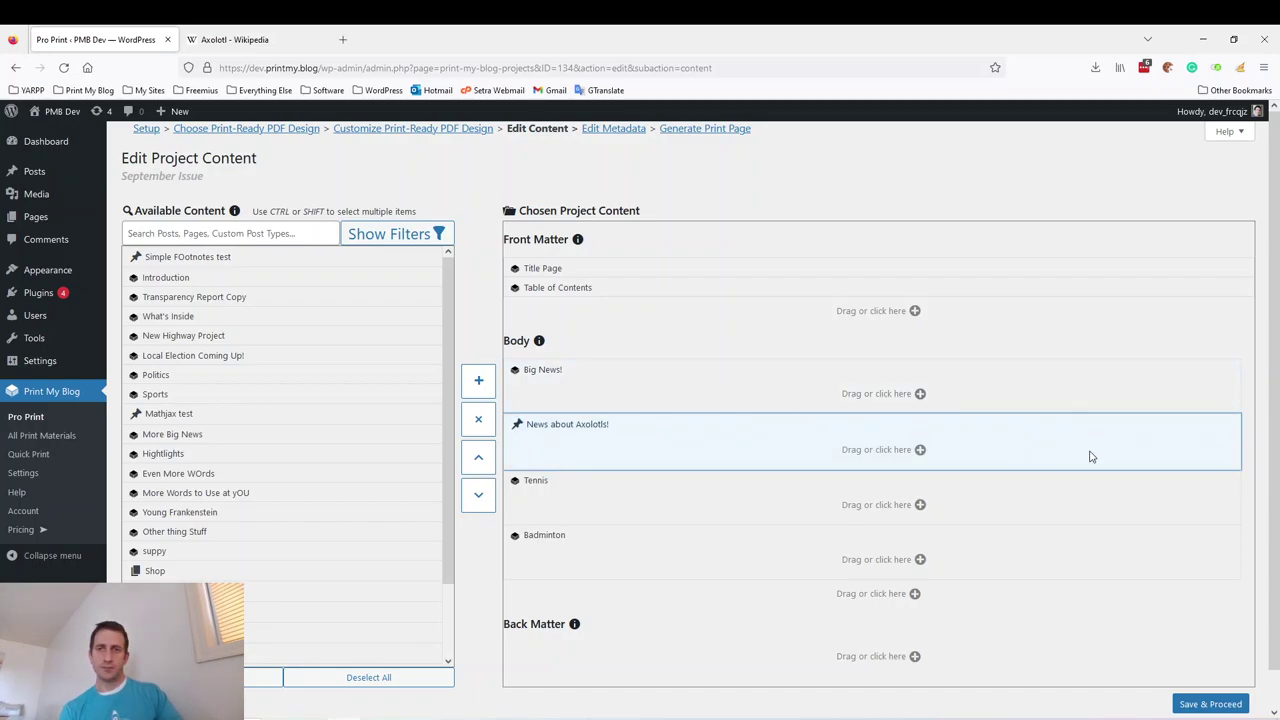
mouse_move(1163, 554)
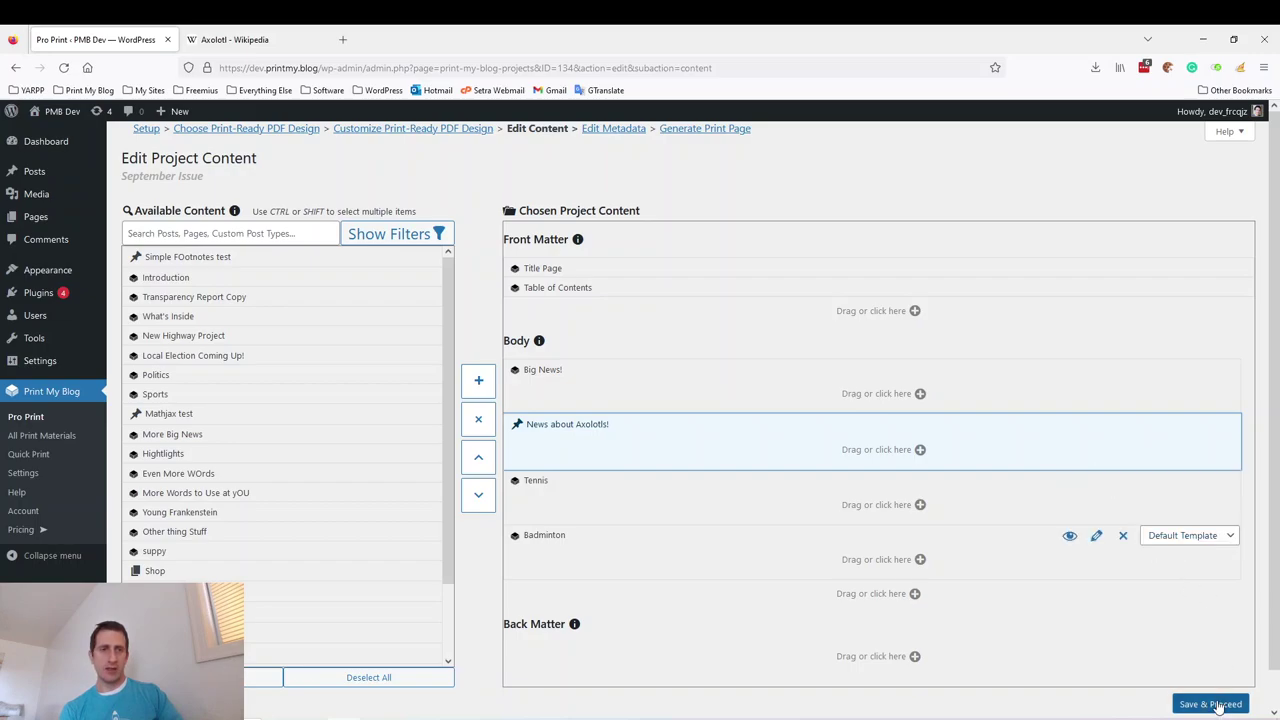
click(1185, 426)
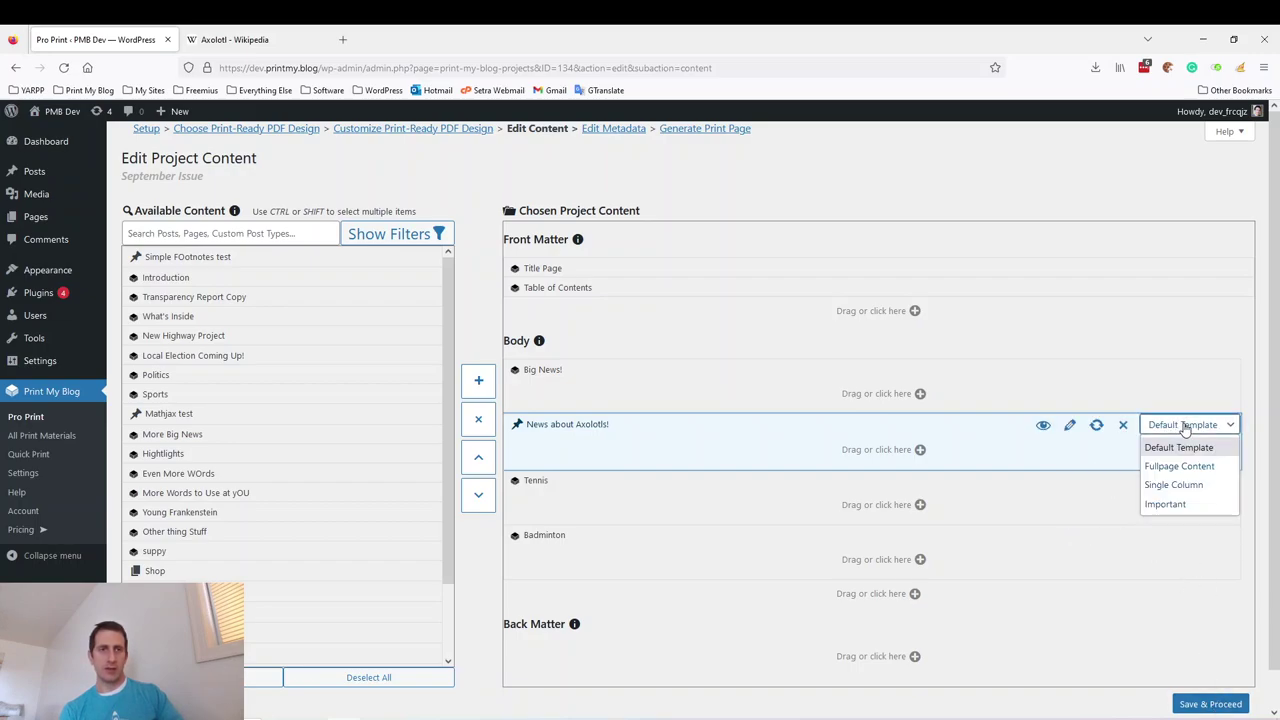
click(1197, 504)
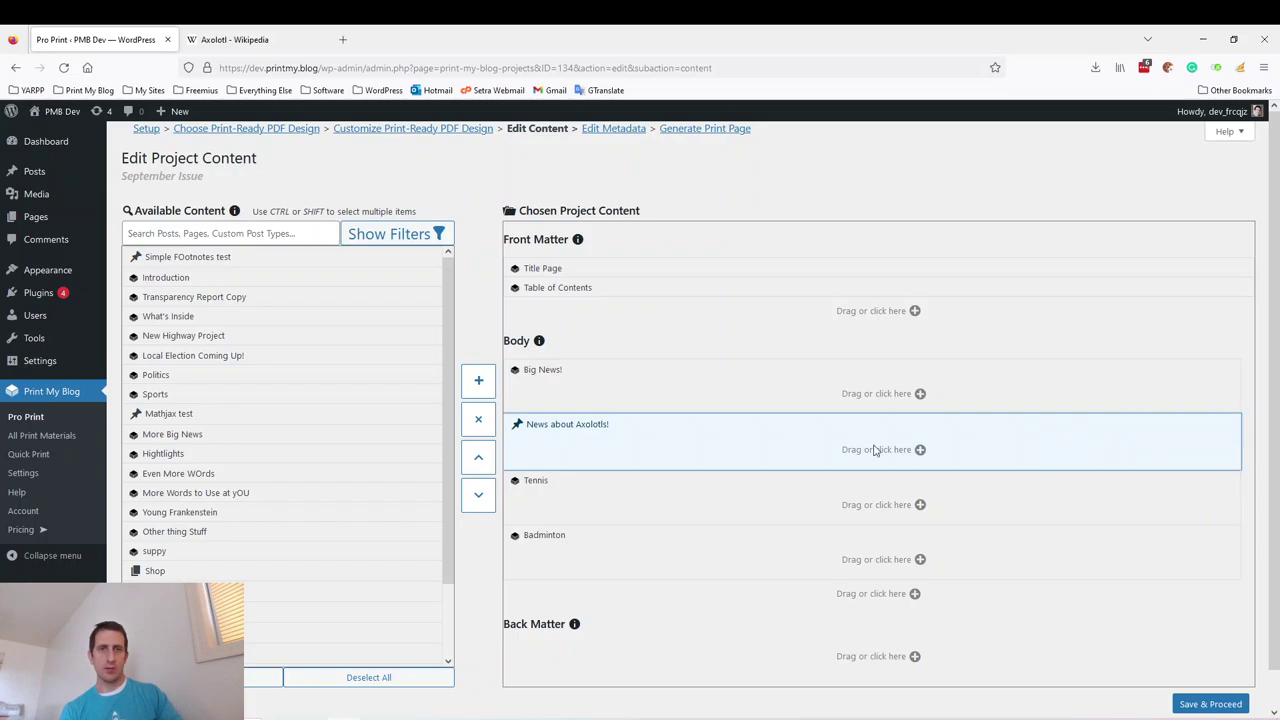
- Move Tennis and Badminton above News about Axolotls! and save the content
drag(540, 481, 545, 426)
drag(571, 546, 571, 478)
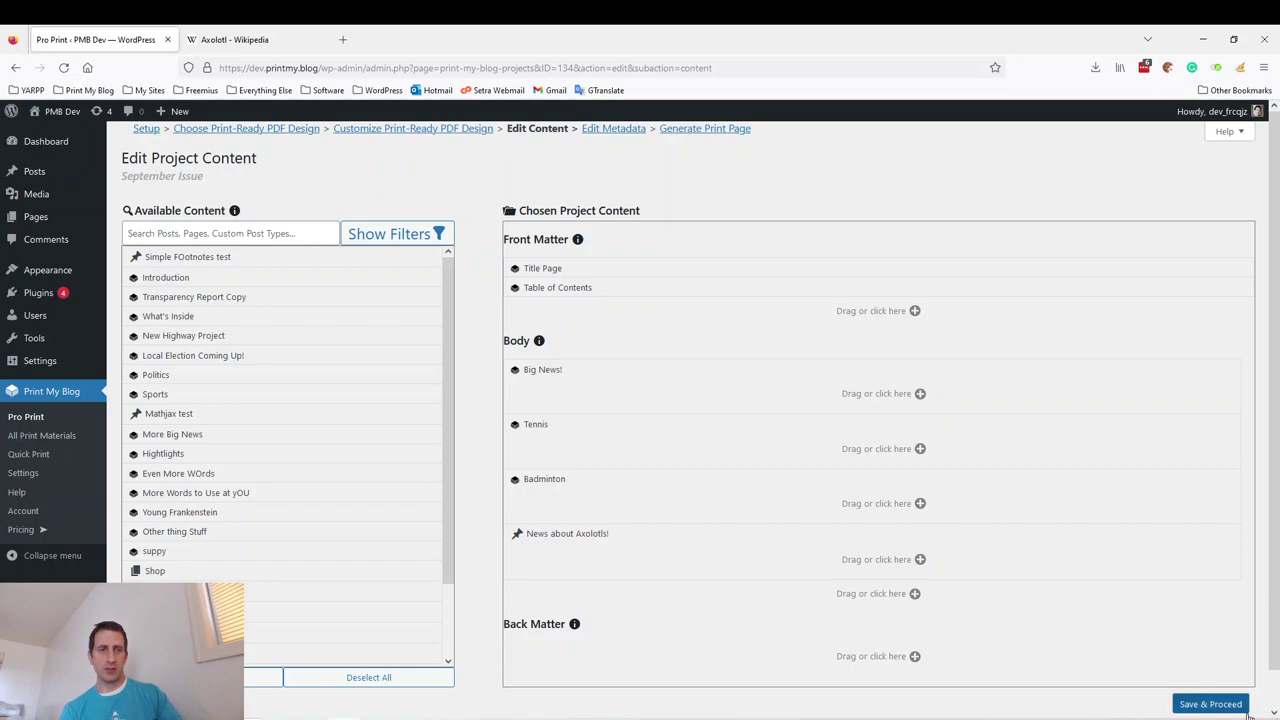
click(1209, 702)
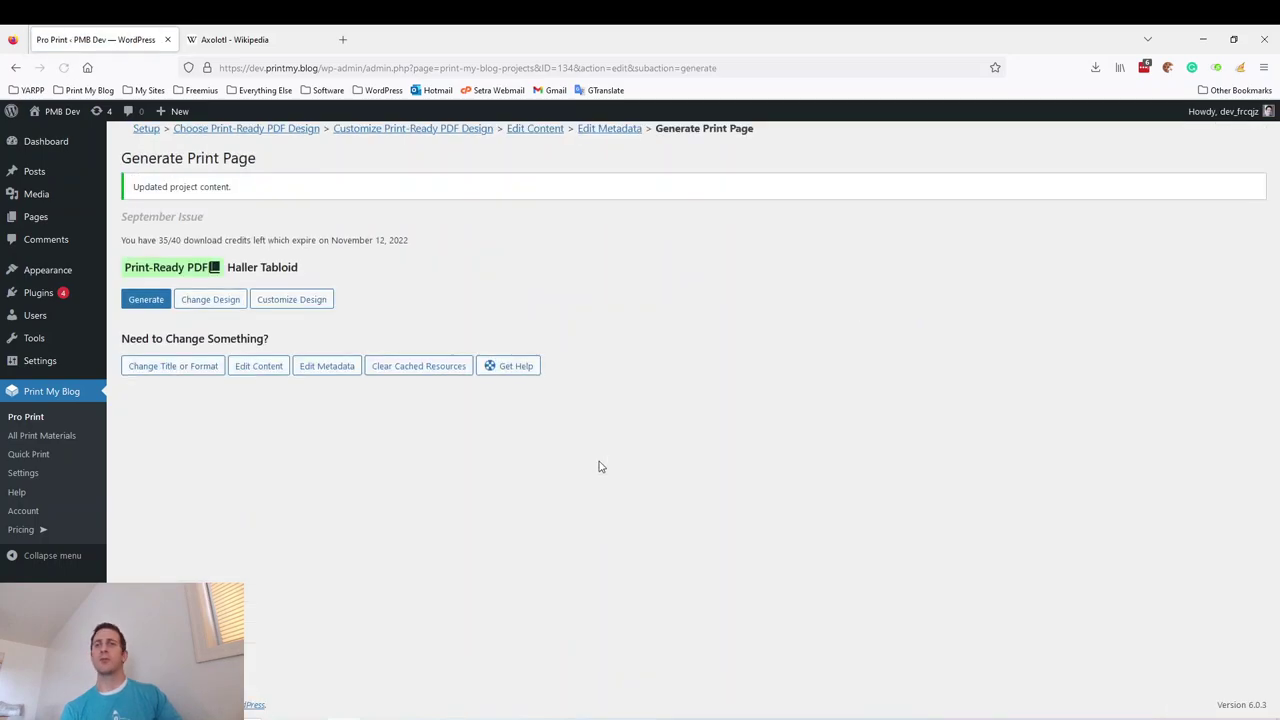
- Regenerate the print page, download the test PDF and open September Issue(1).pdf
click(146, 300)
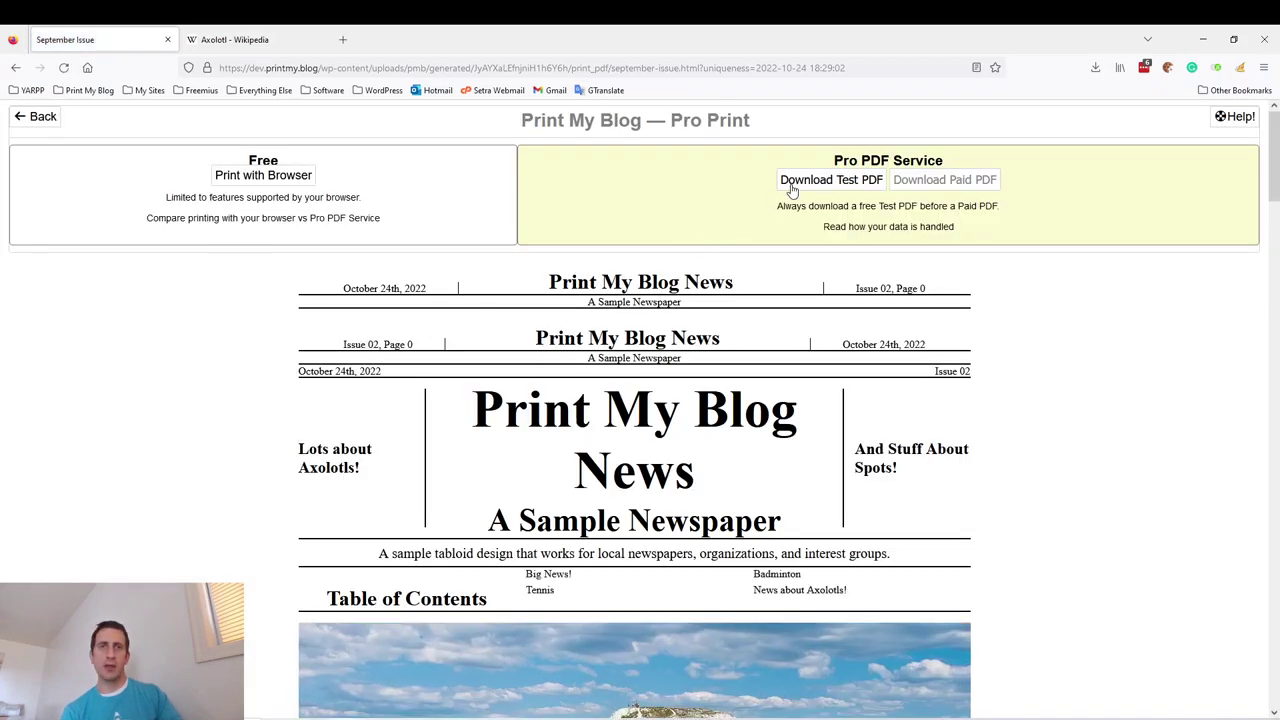
click(790, 185)
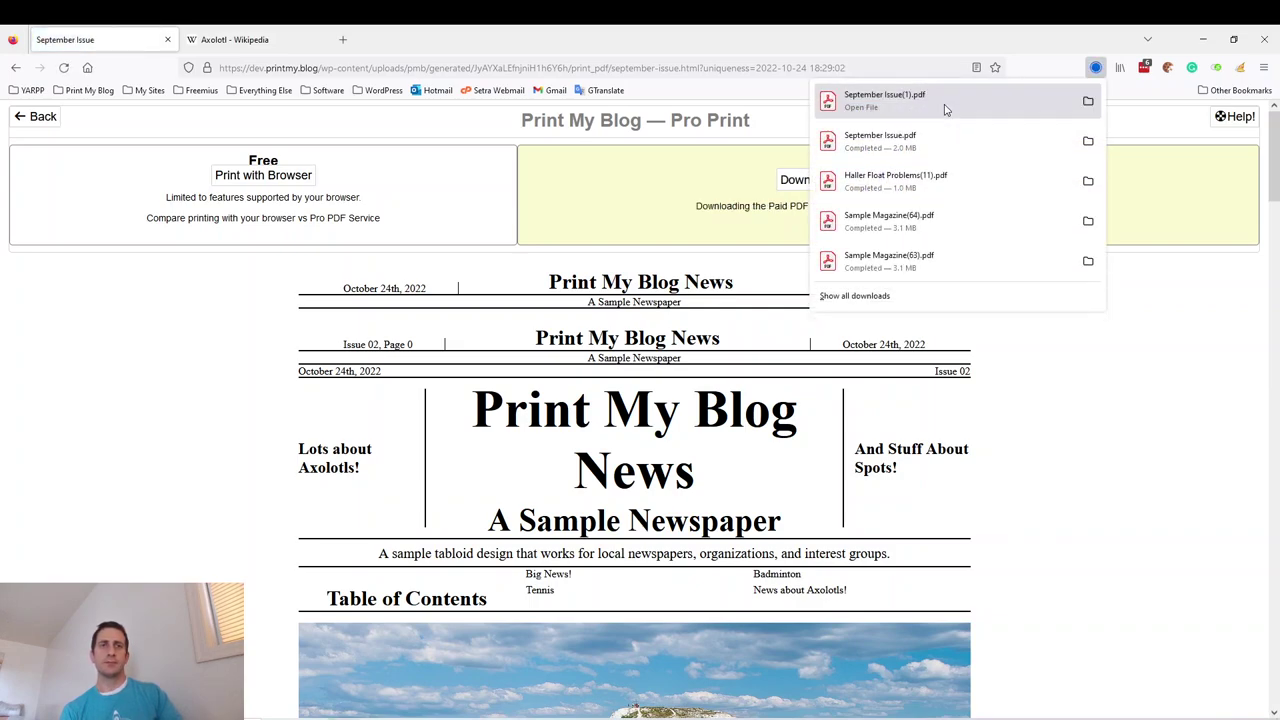
click(945, 109)
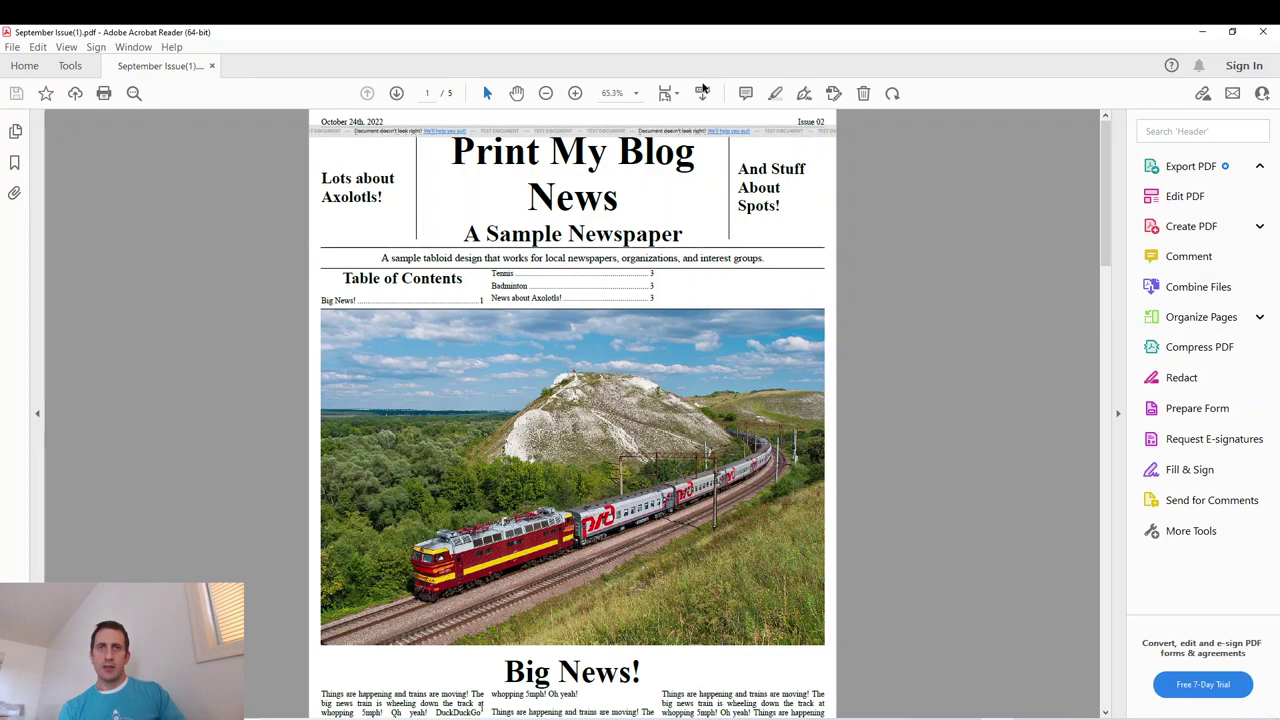
click(546, 93)
click(546, 93)
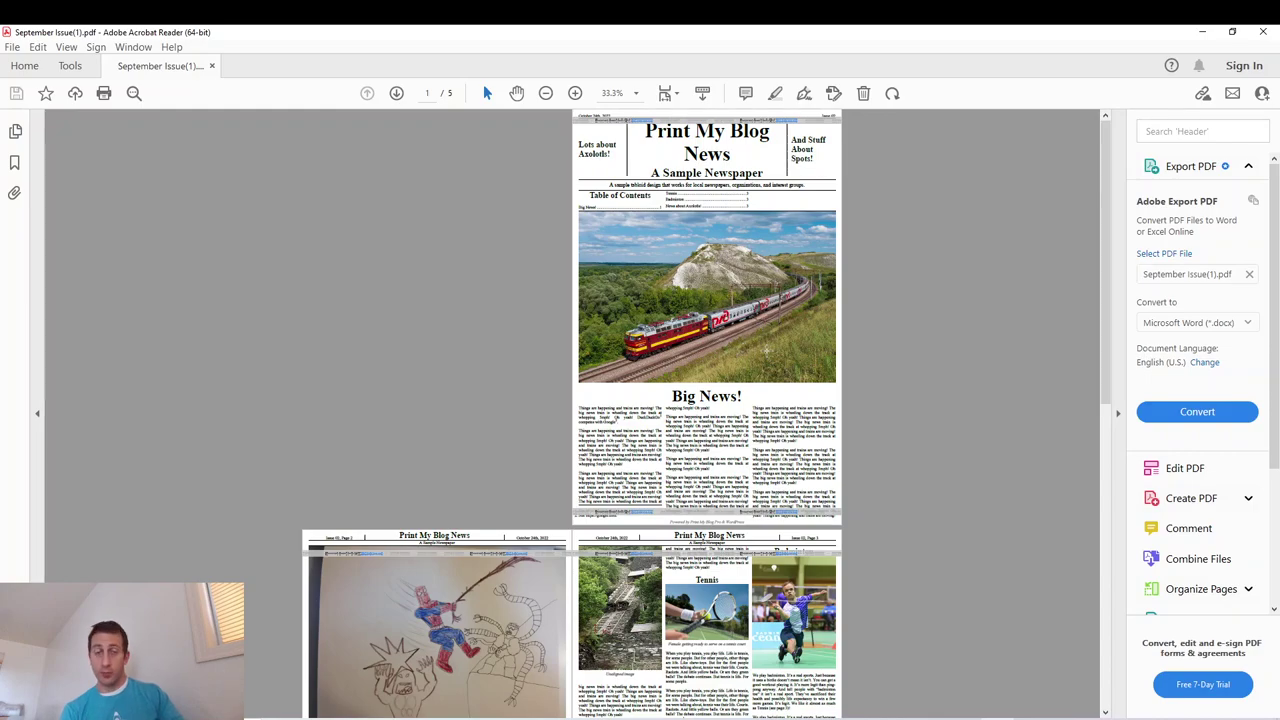
scroll(682, 343, down, 3)
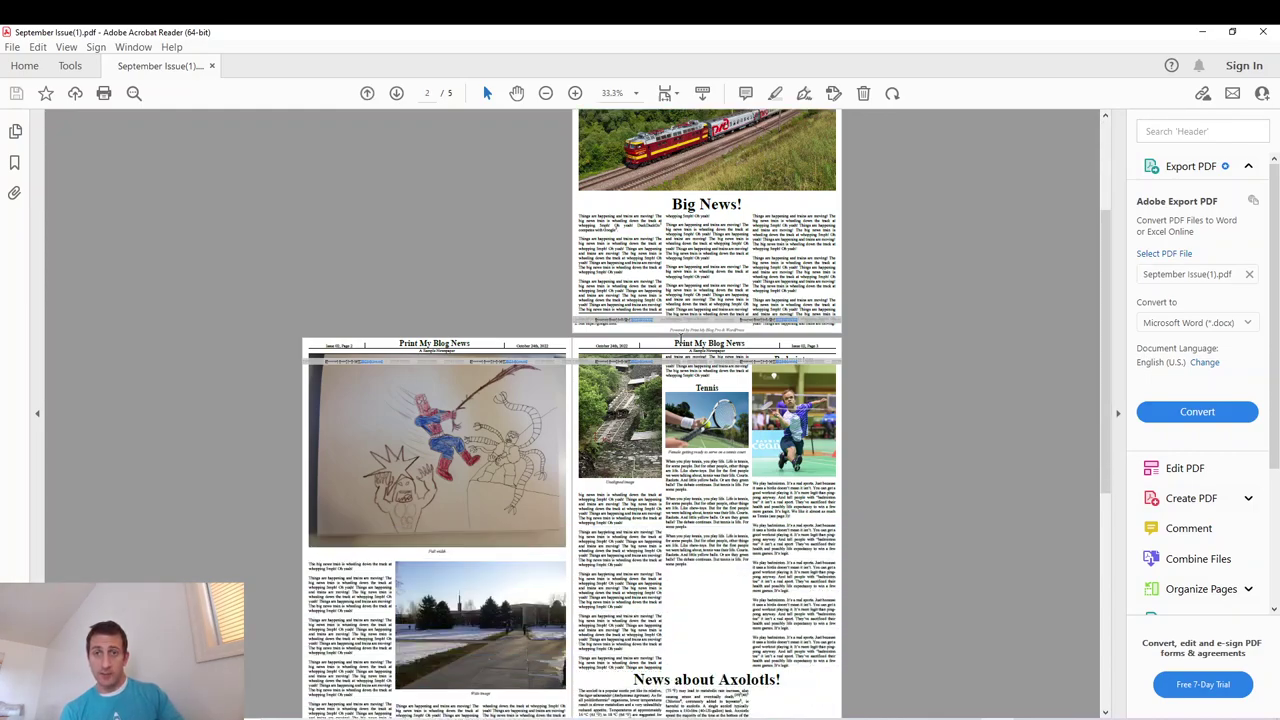
scroll(449, 290, down, 1)
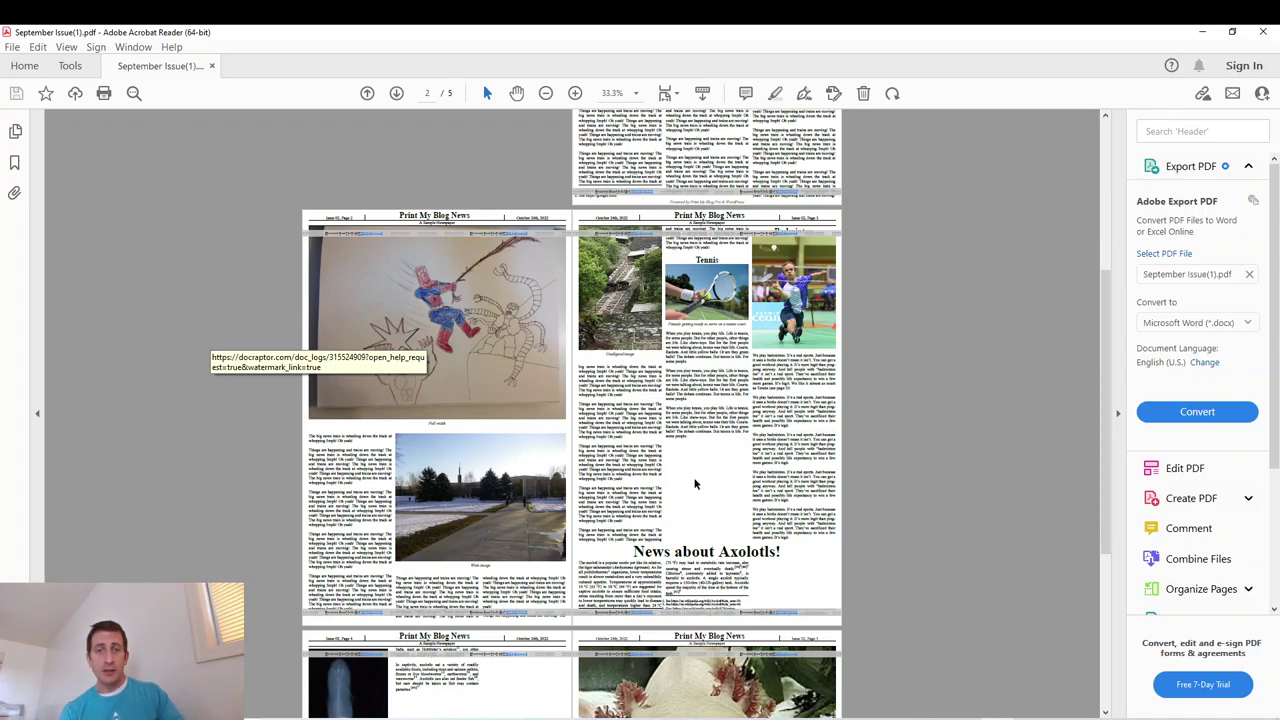
scroll(705, 458, down, 2)
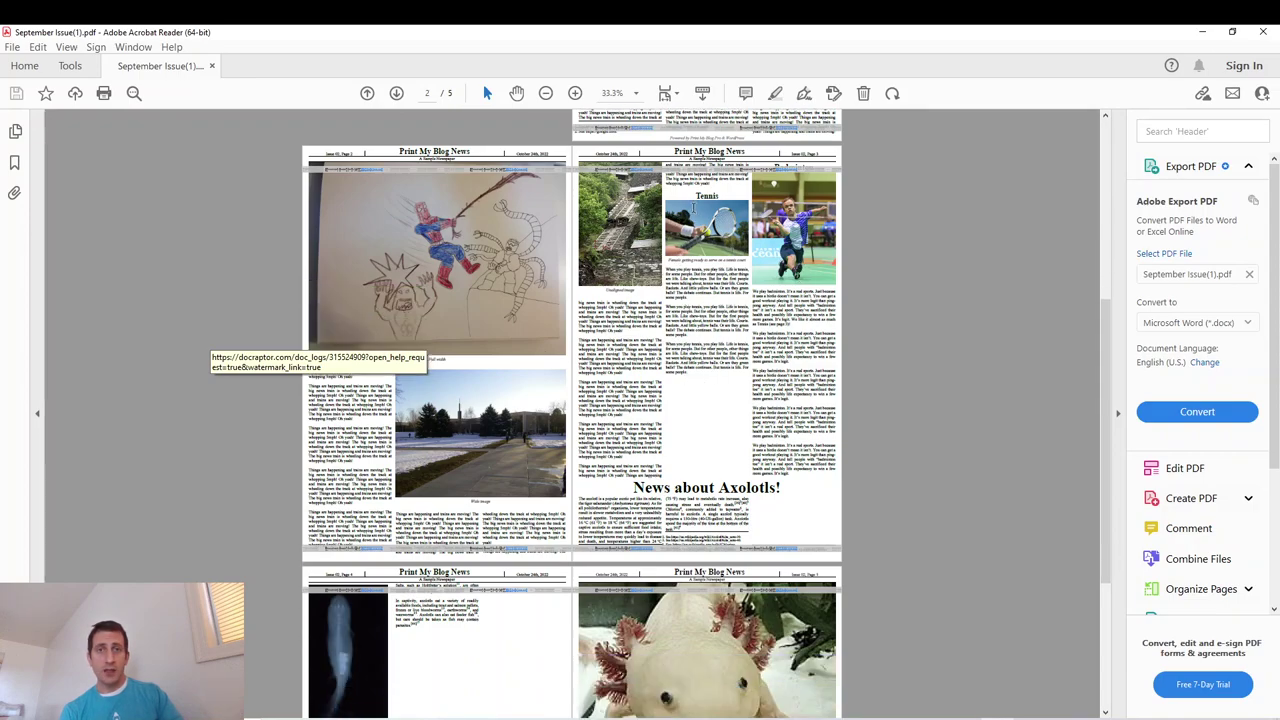
drag(698, 374, 676, 266)
click(676, 268)
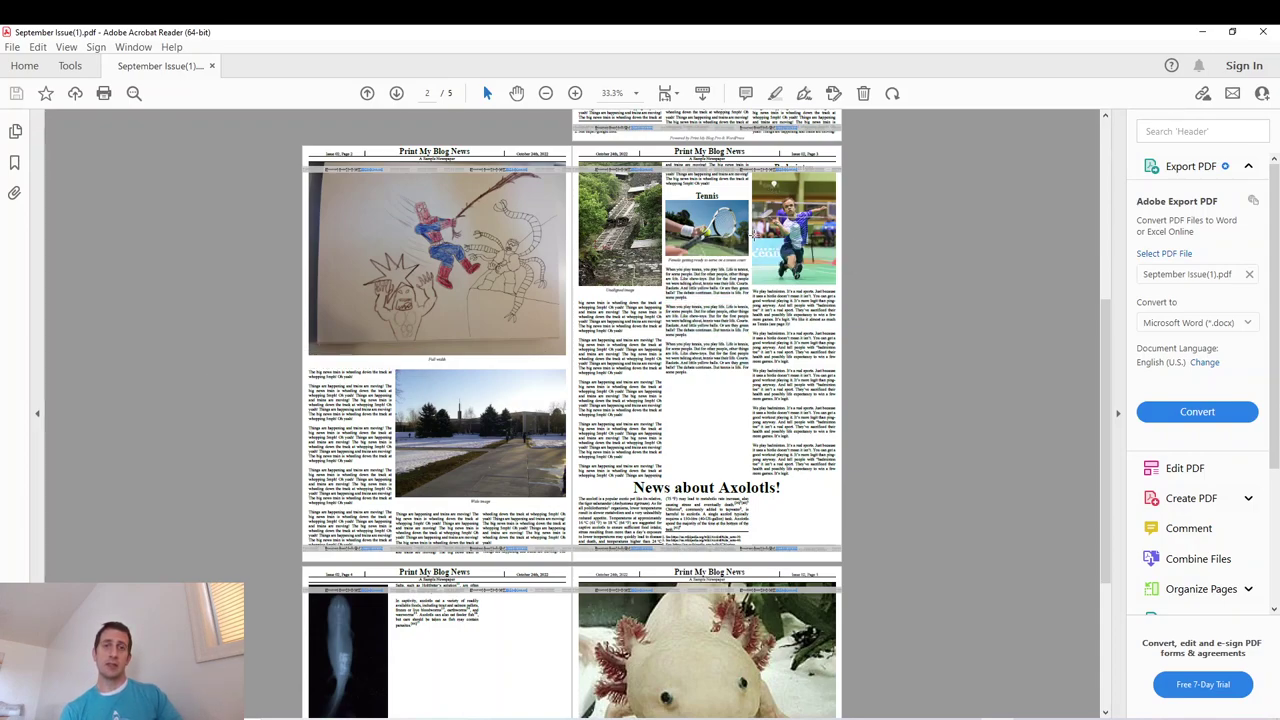
drag(700, 376, 676, 352)
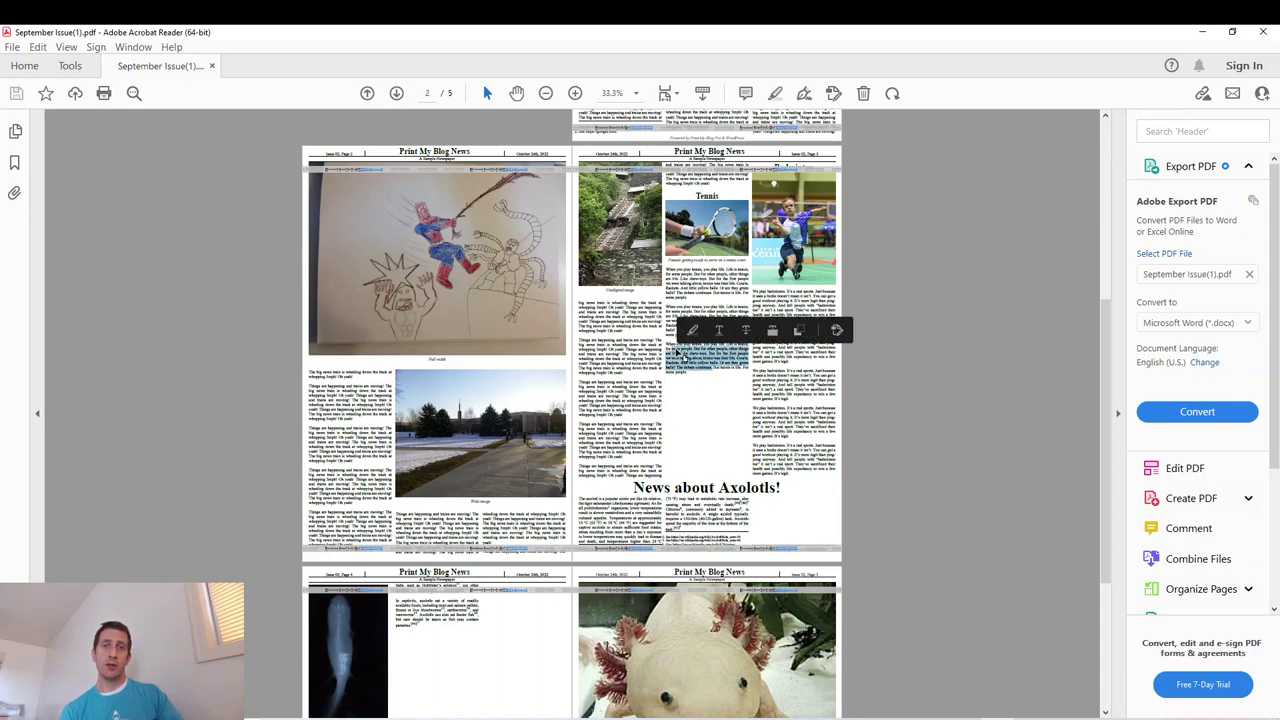
click(676, 352)
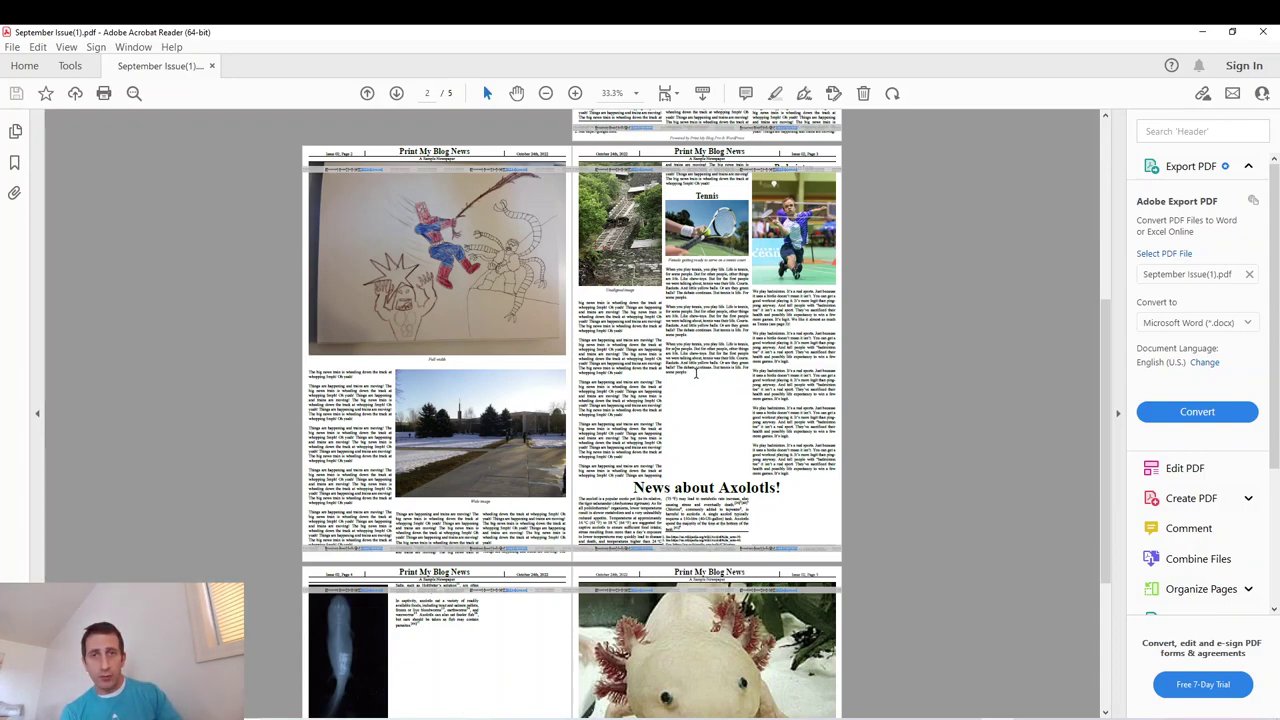
drag(712, 369, 679, 352)
click(668, 344)
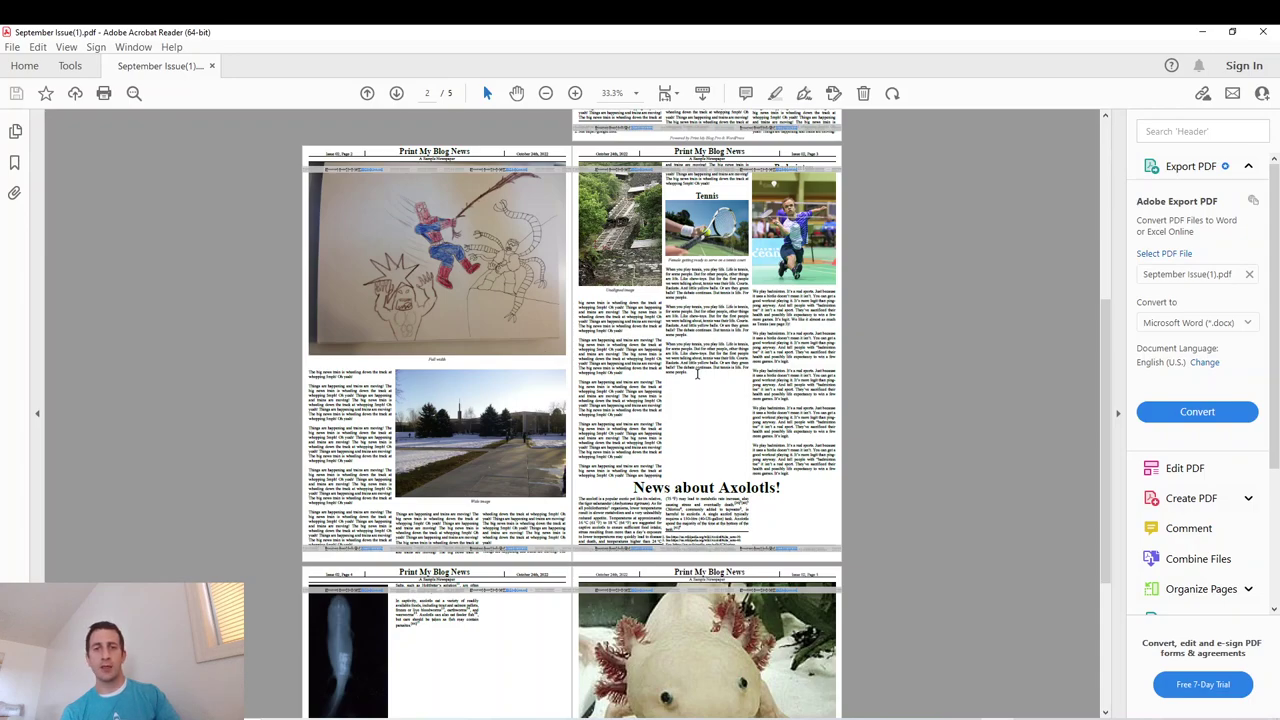
scroll(697, 374, down, 5)
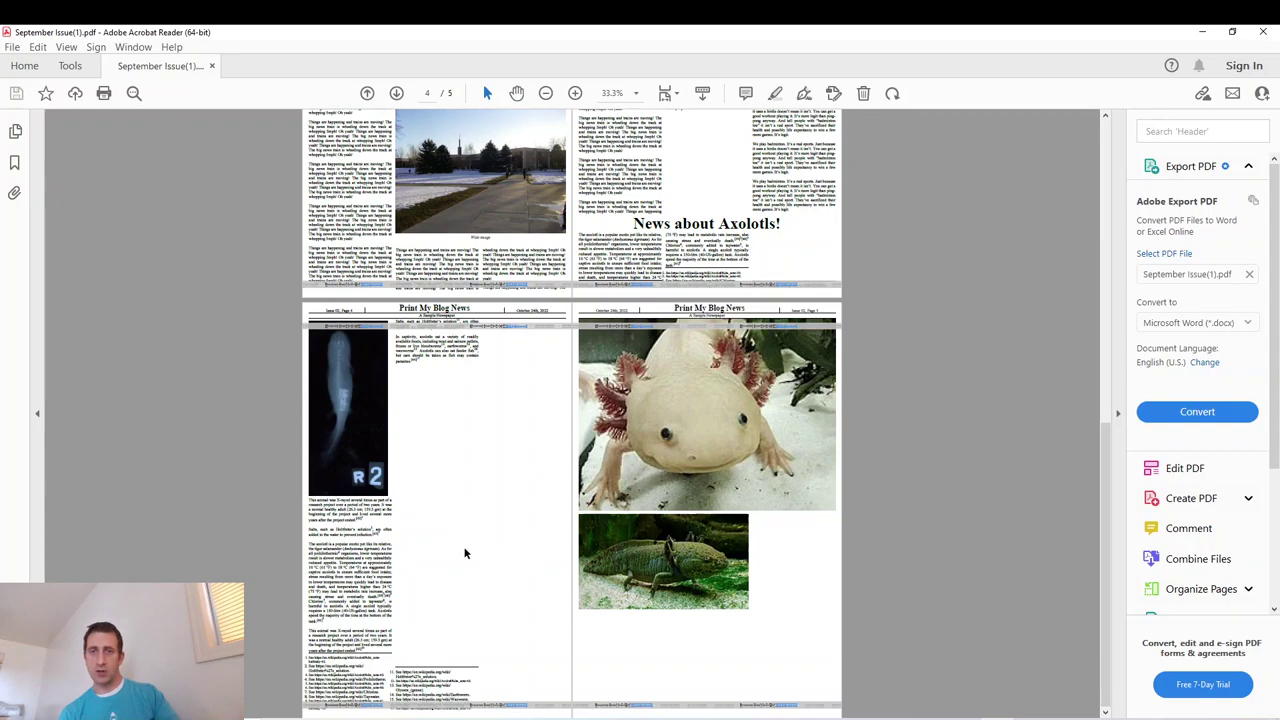
scroll(684, 418, up, 5)
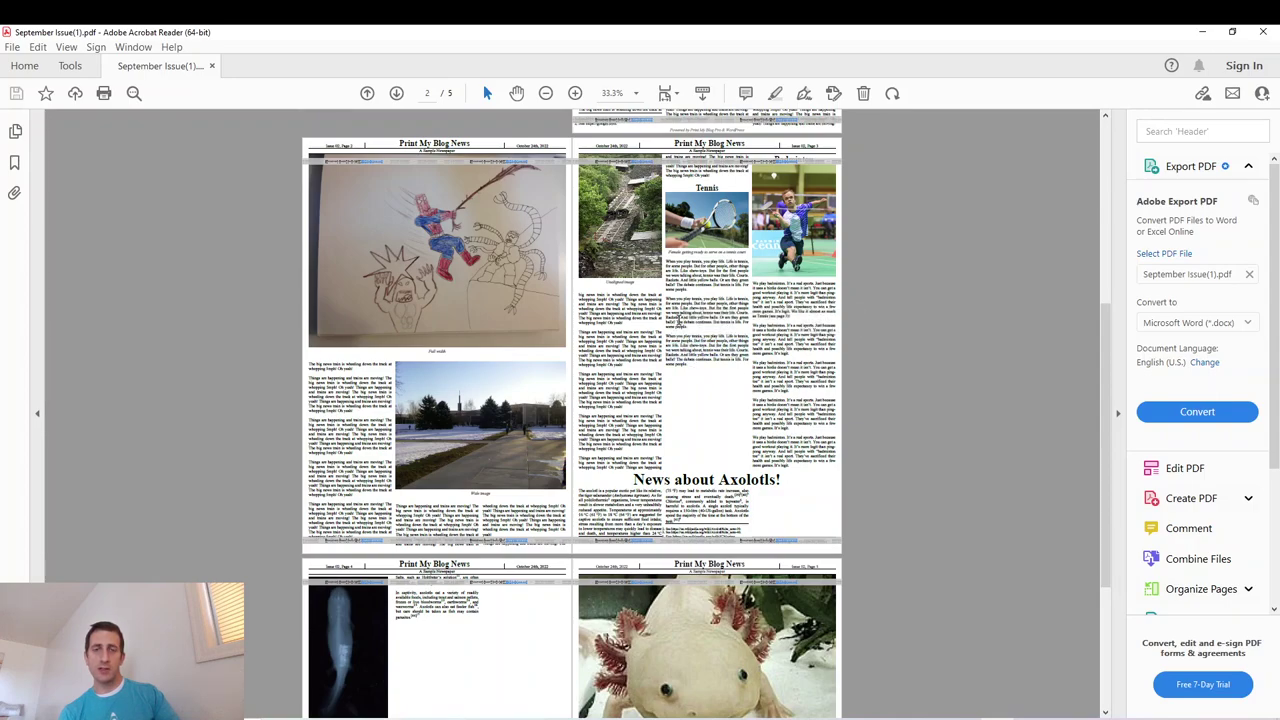
scroll(700, 300, down, 4)
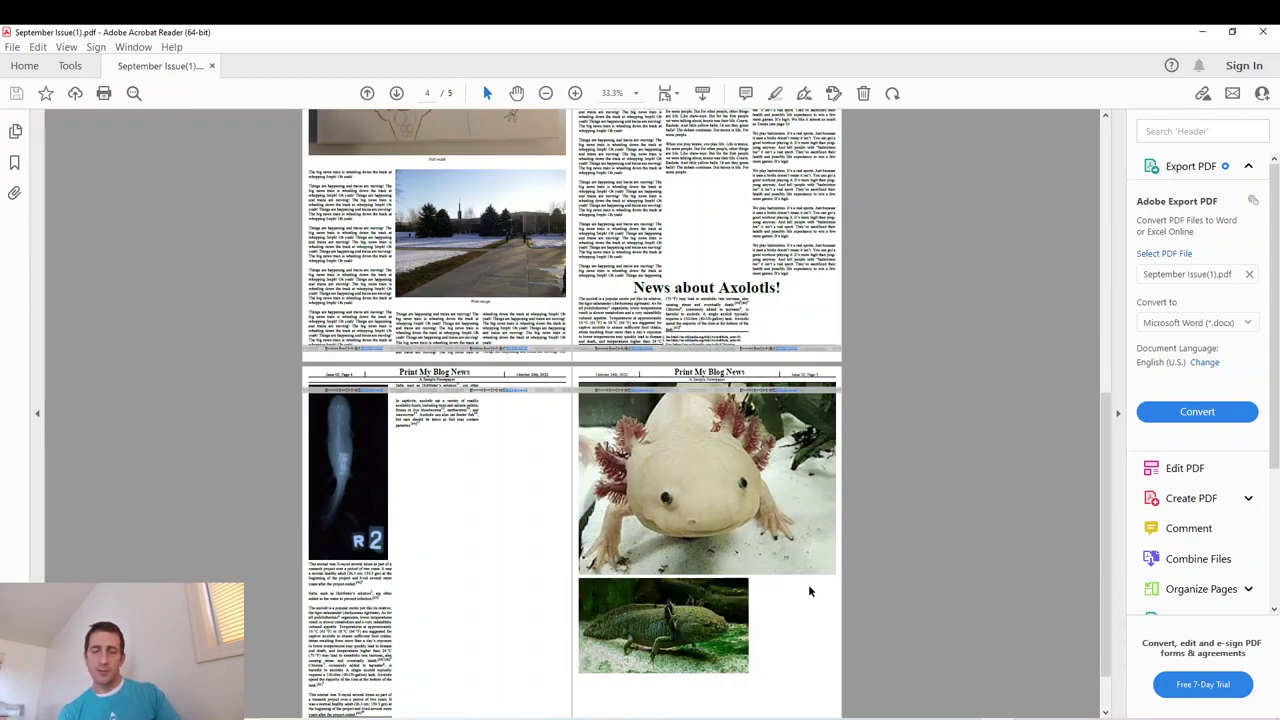
scroll(458, 508, down, 1)
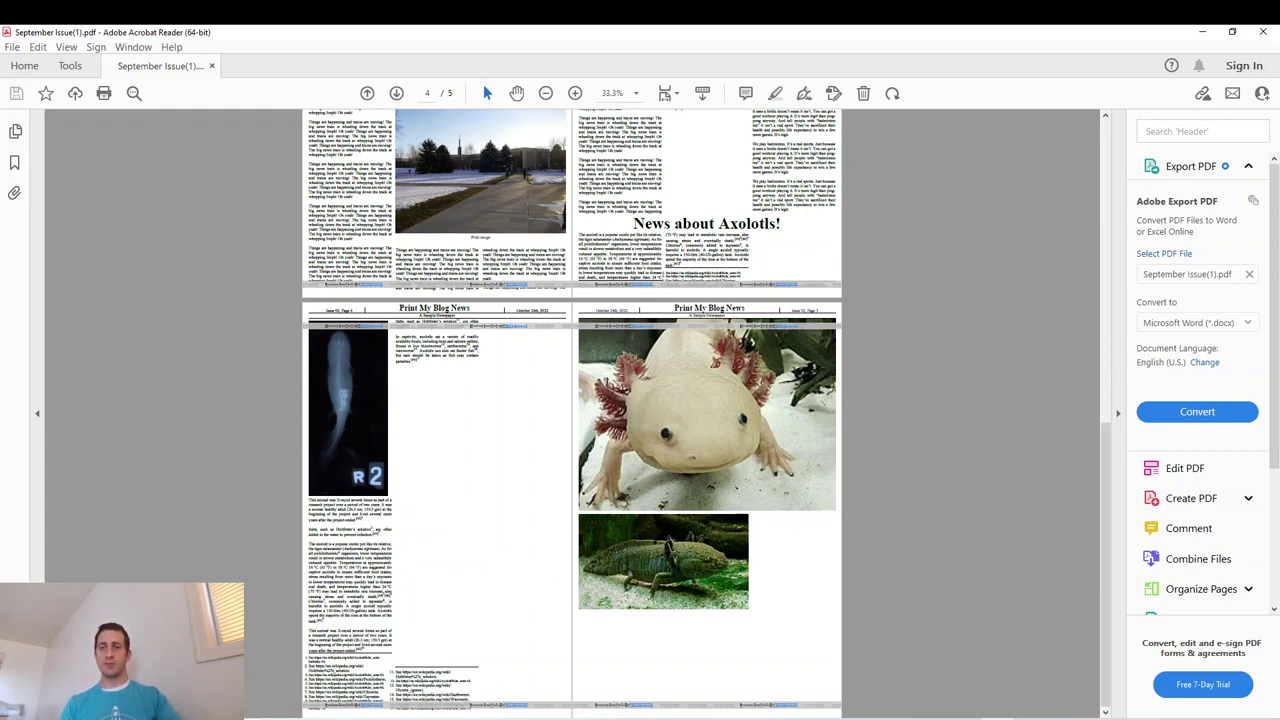
scroll(570, 420, up, 5)
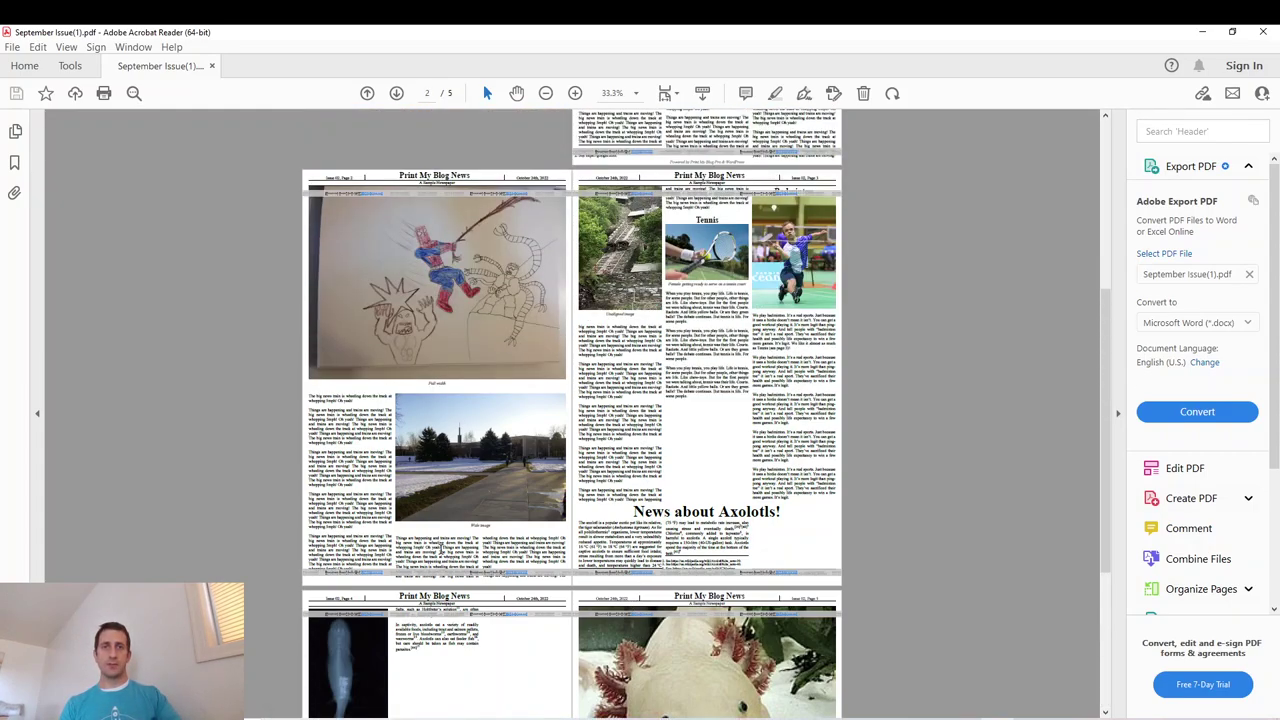
- Return to the browser and open the Tennis article from the project's content list
click(346, 675)
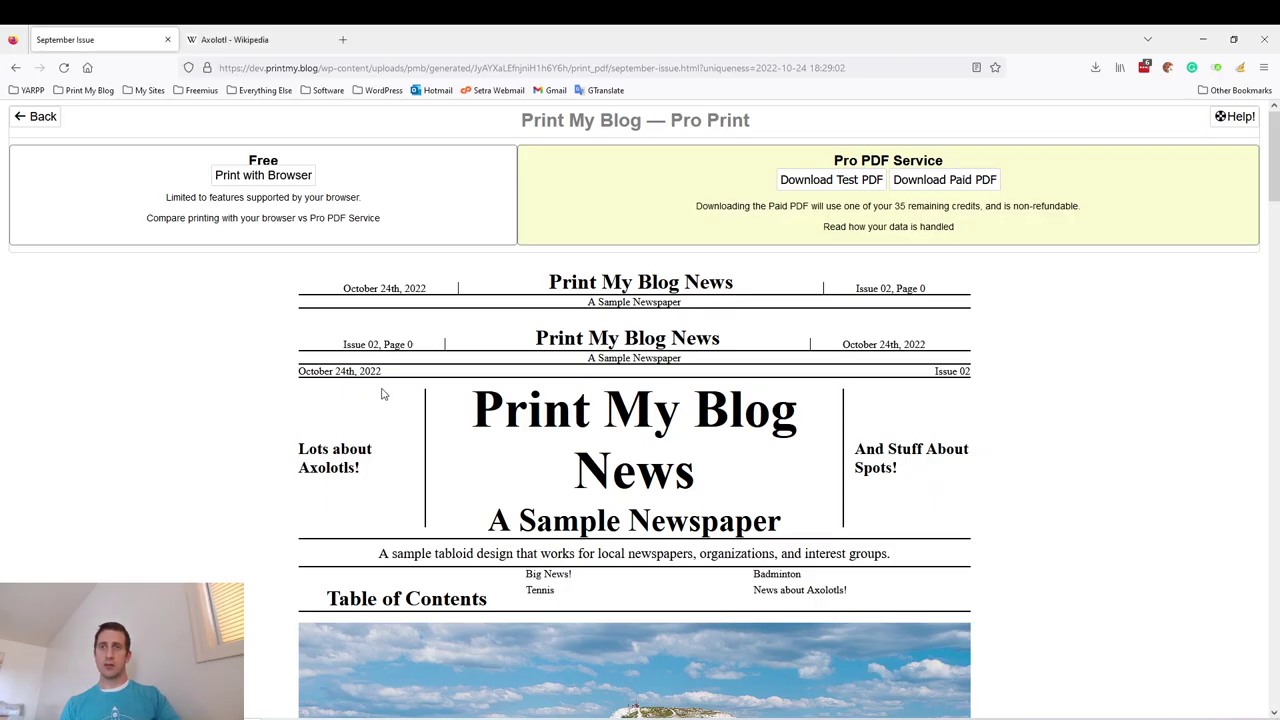
click(34, 122)
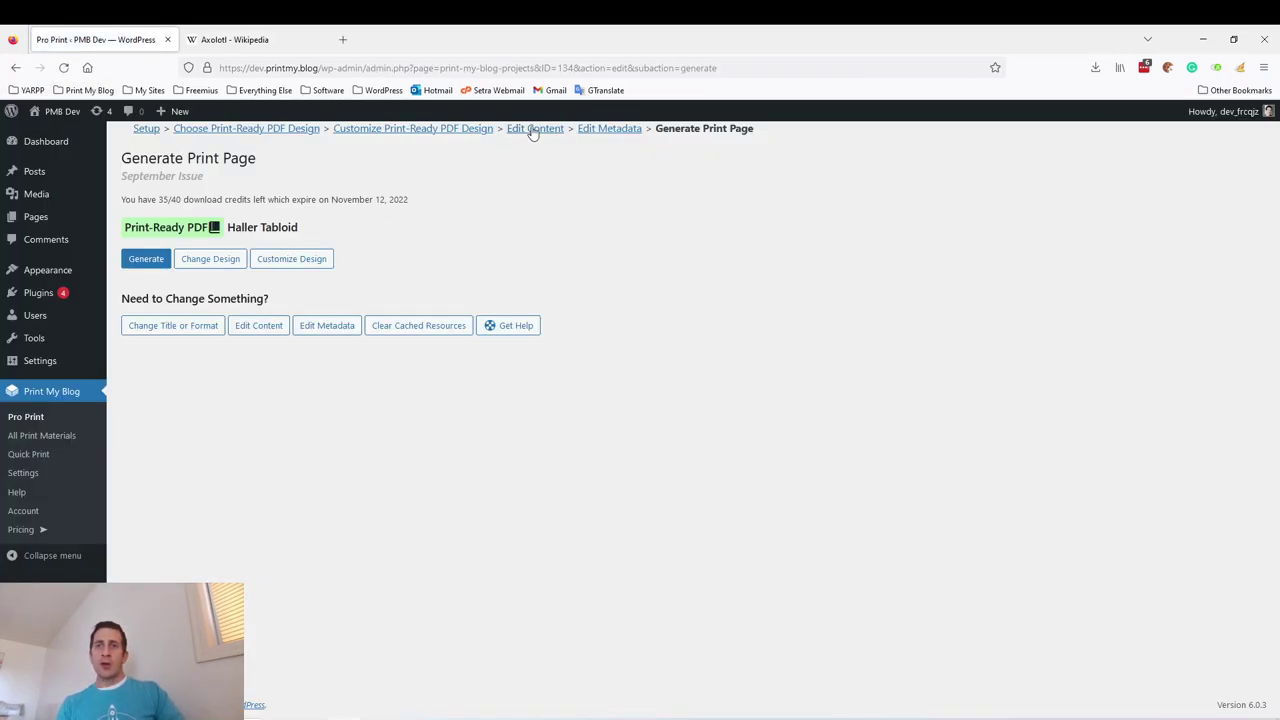
click(533, 130)
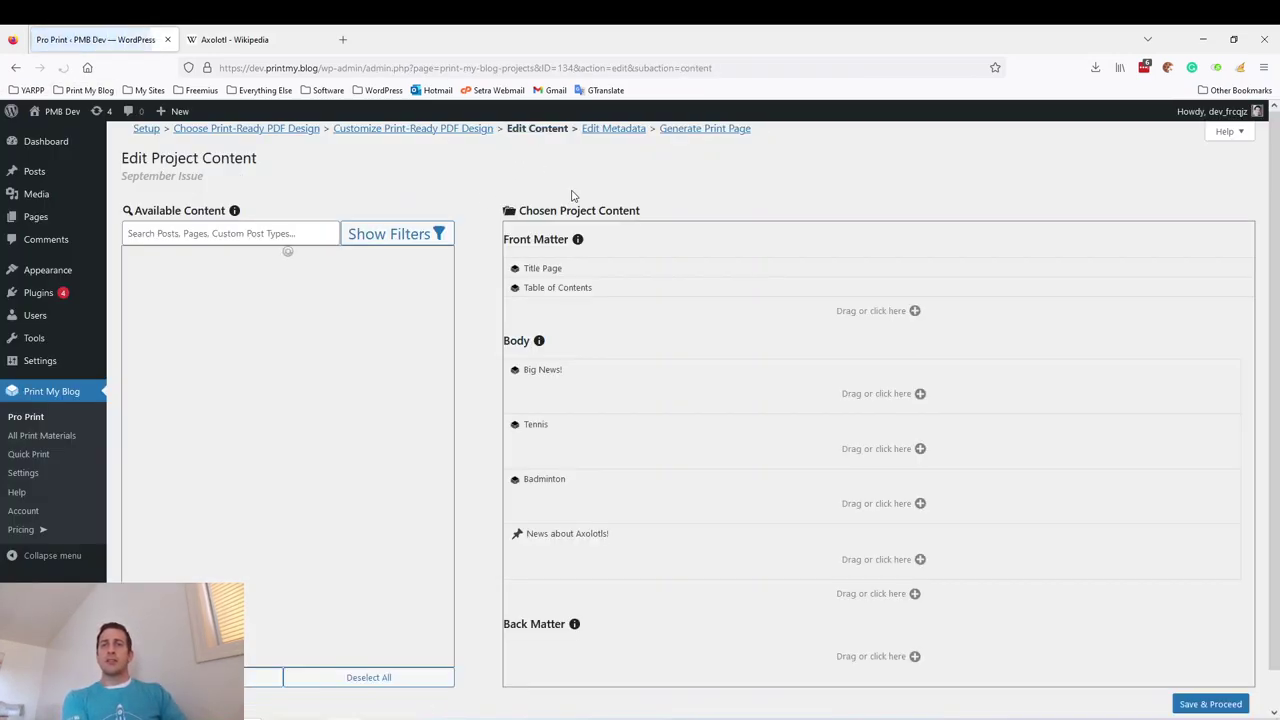
mouse_move(793, 428)
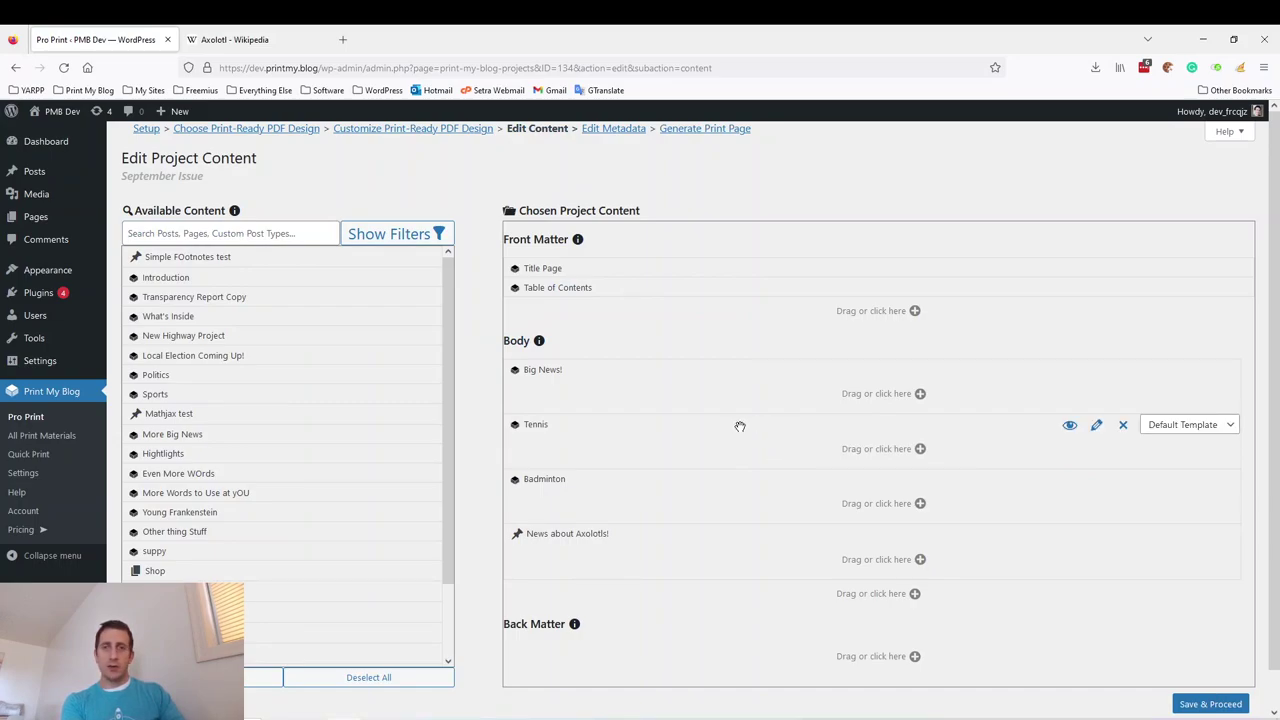
click(1097, 428)
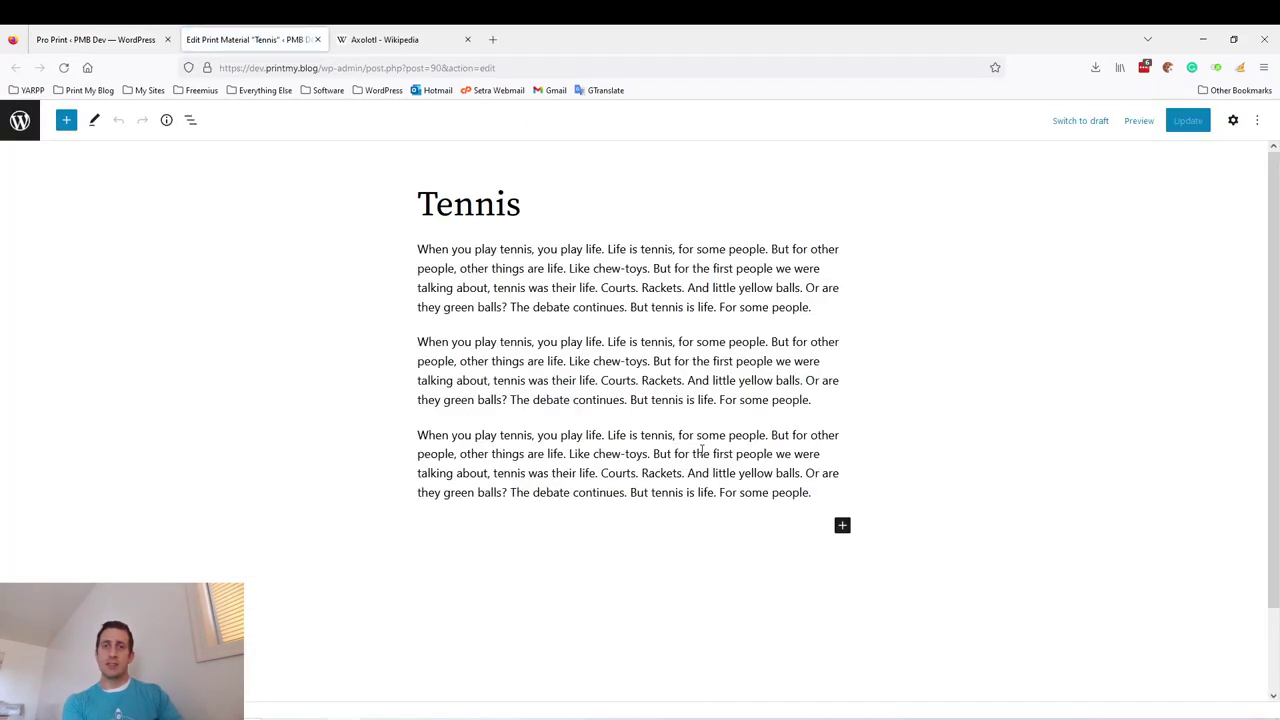
- Type [pmb_screen_only] and [/pmb_screen_only] tags at the third paragraph
click(419, 434)
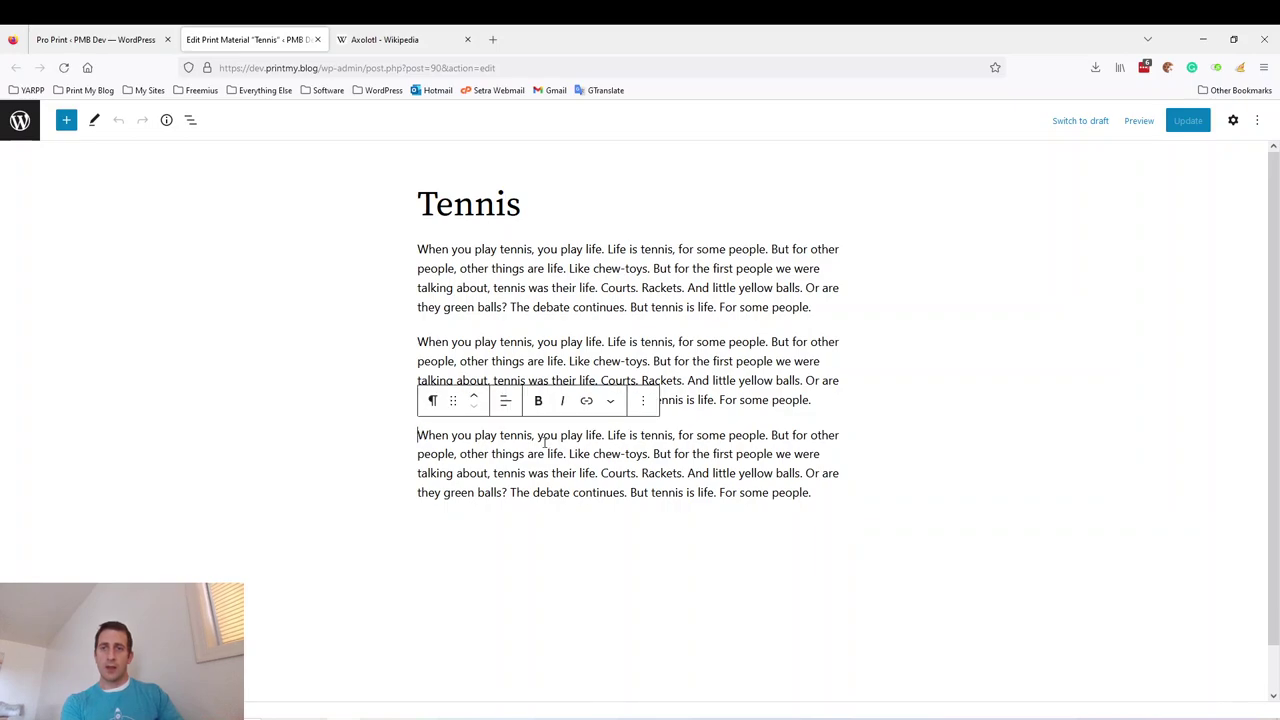
text([)
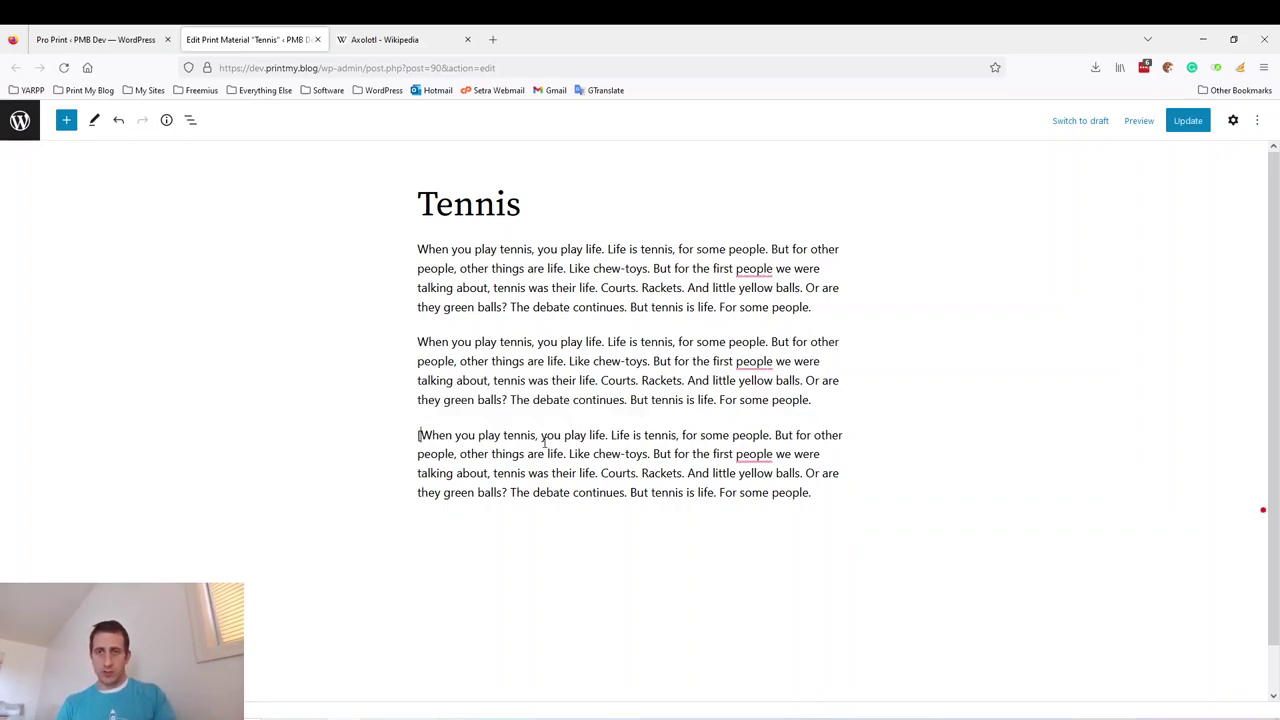
text(pmb_)
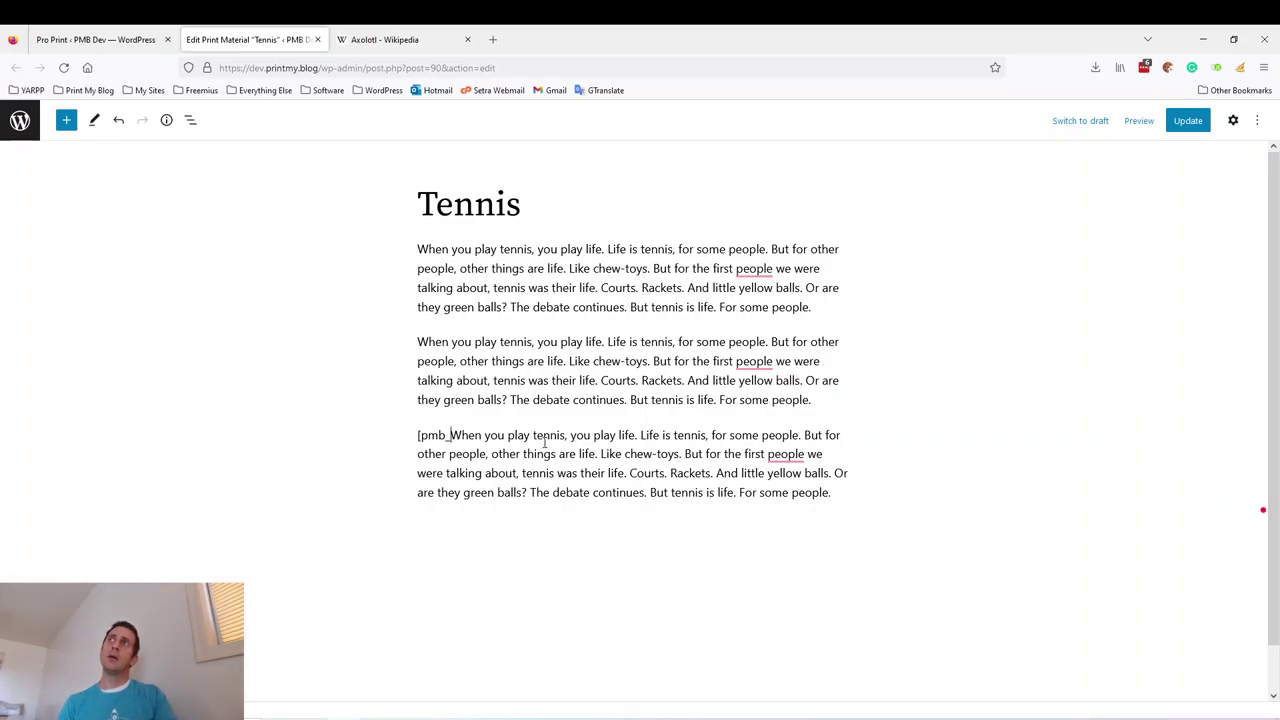
text(screen_only)
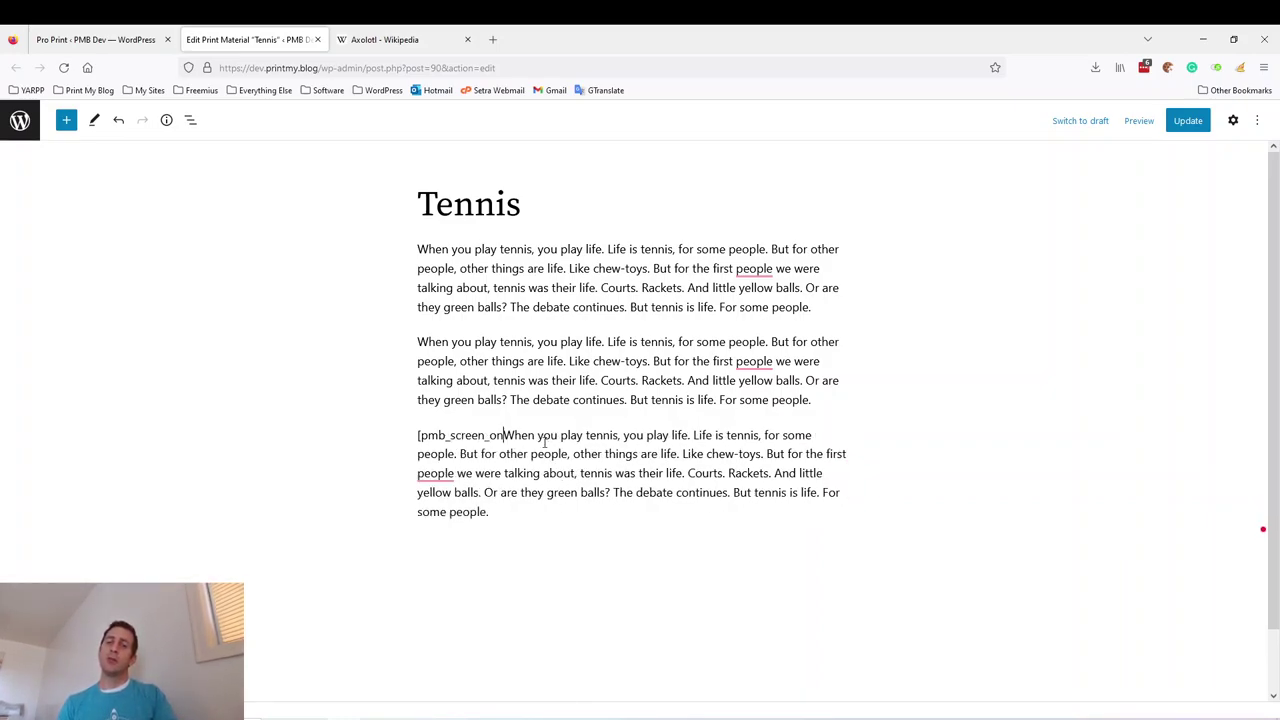
text(])
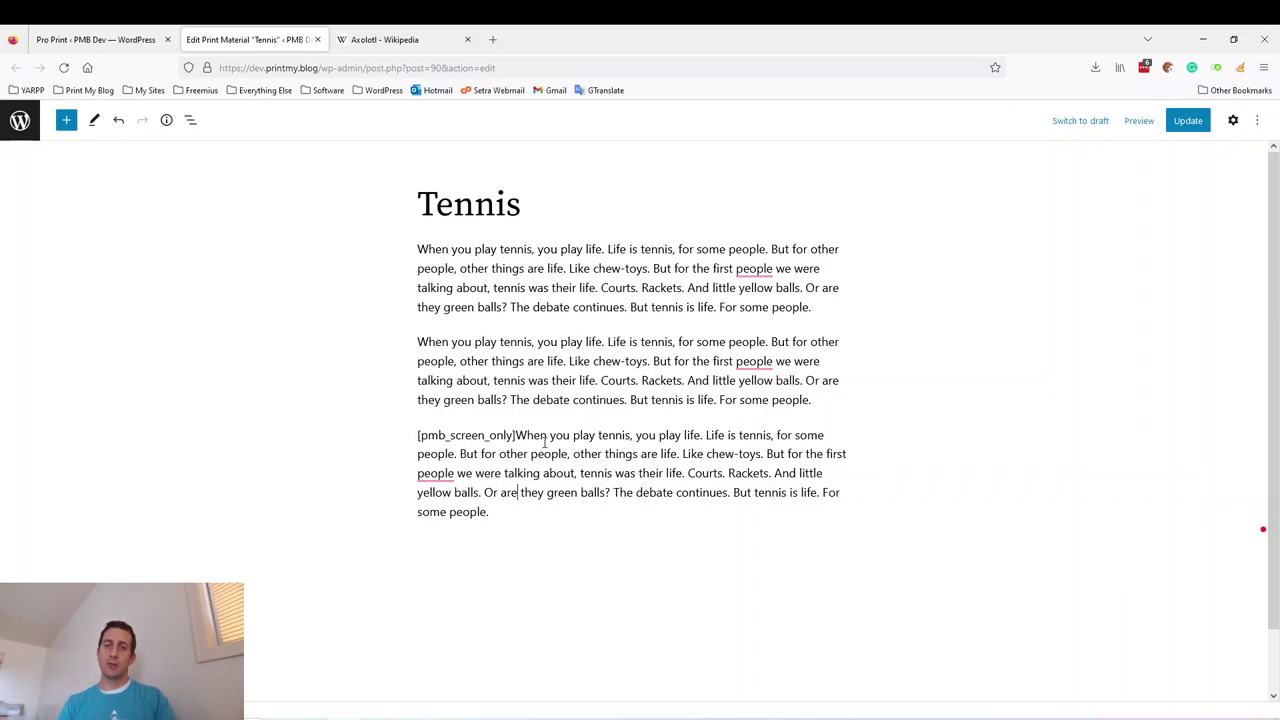
text([/)
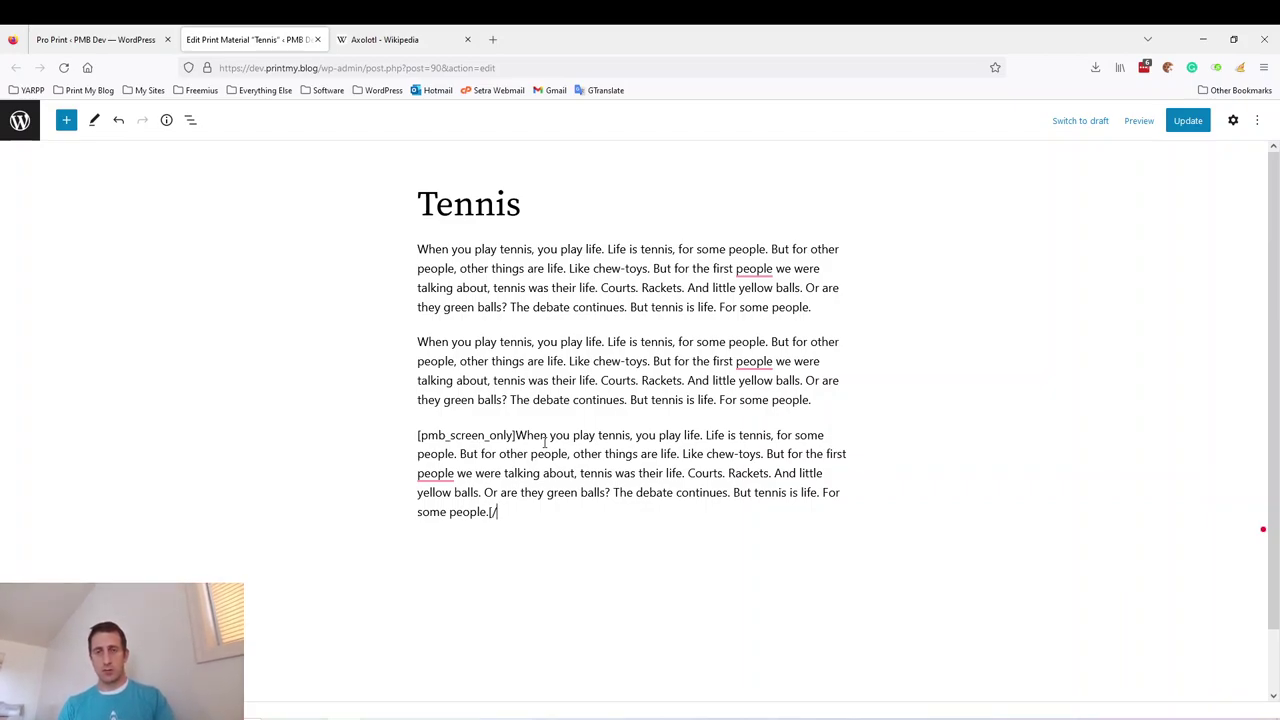
text(pmb_print)
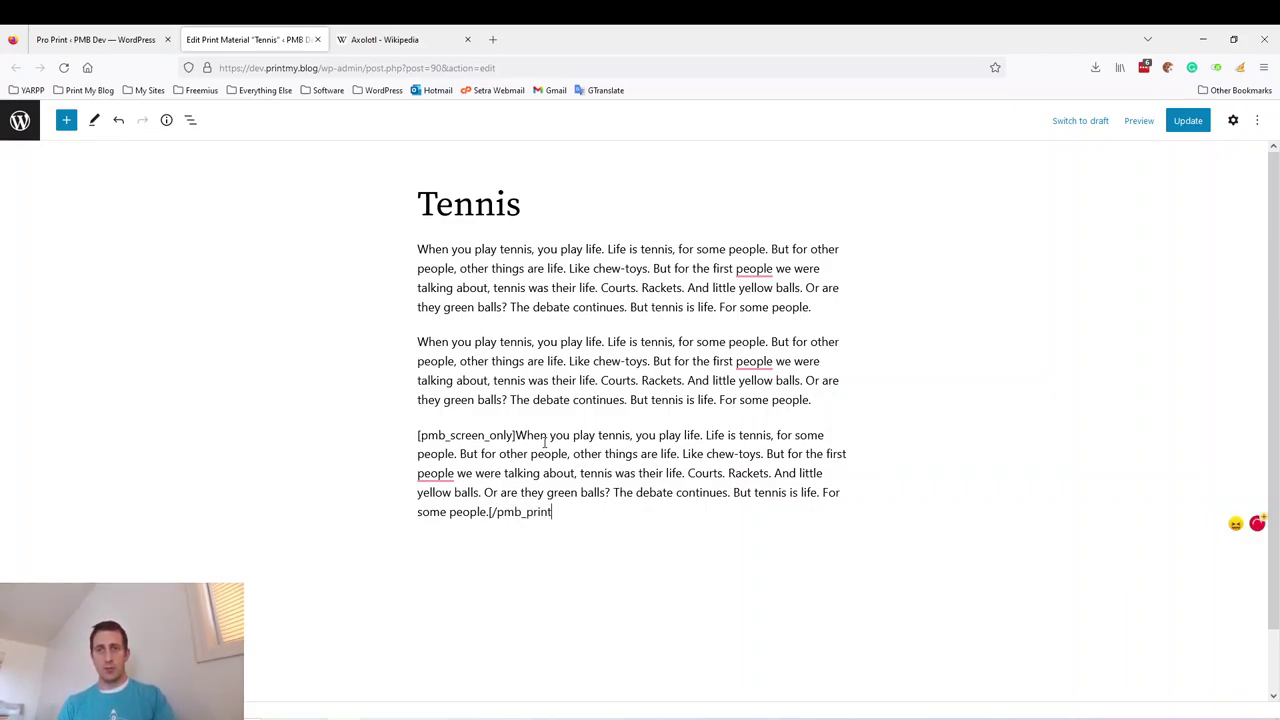
key(BackSpace)
key(BackSpace)
key(BackSpace)
key(BackSpace)
key(BackSpace)
text(screen_onl)
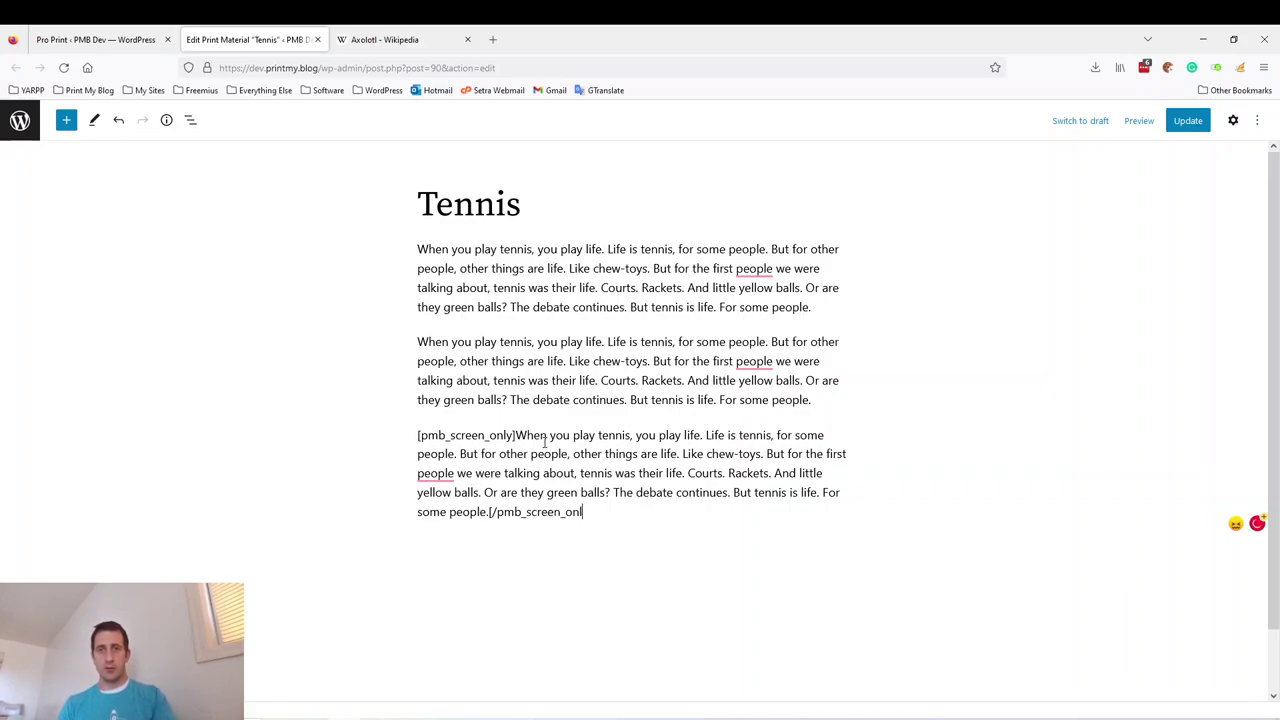
text(y])
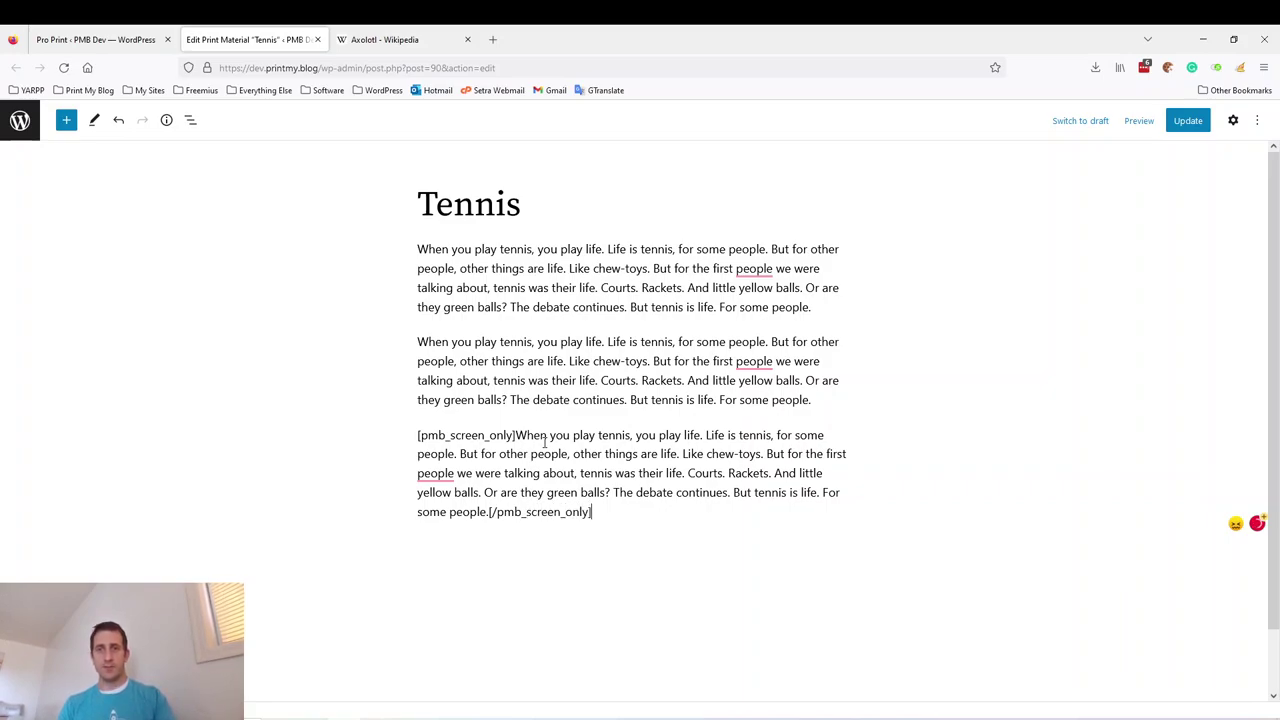
- Load the printmy.blog website in a new browser tab
click(503, 44)
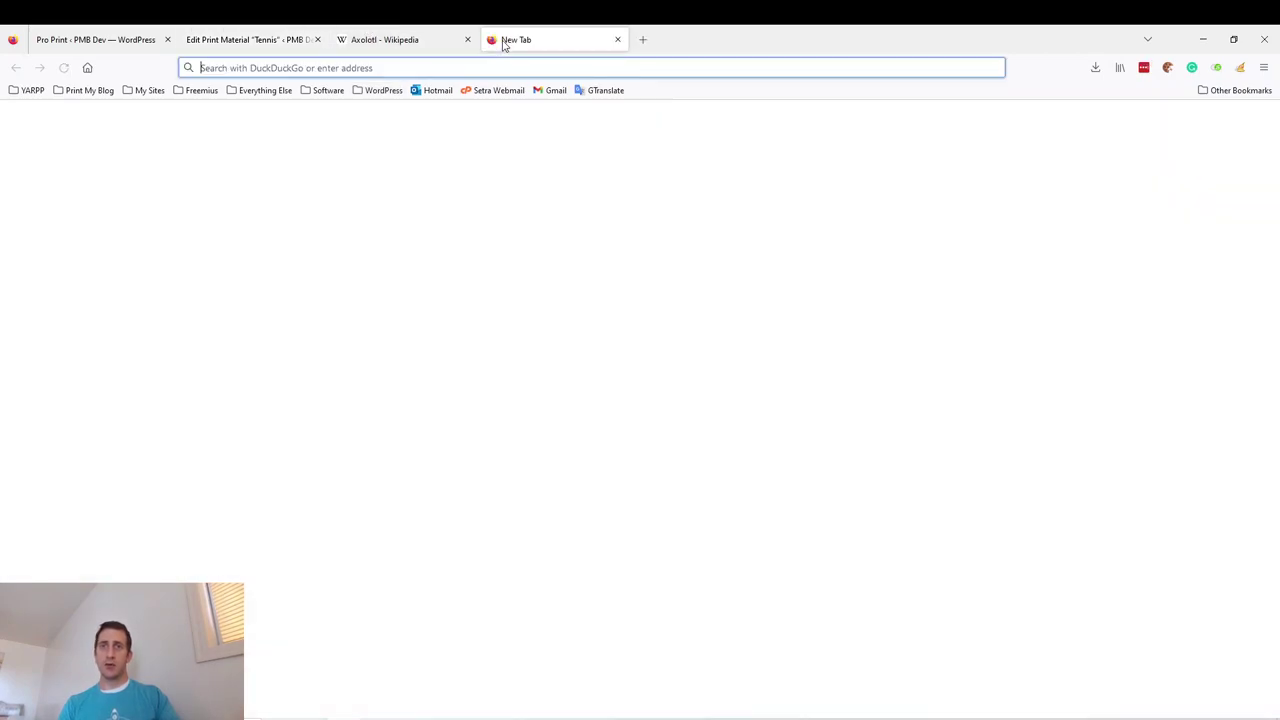
text(pr)
key(Right)
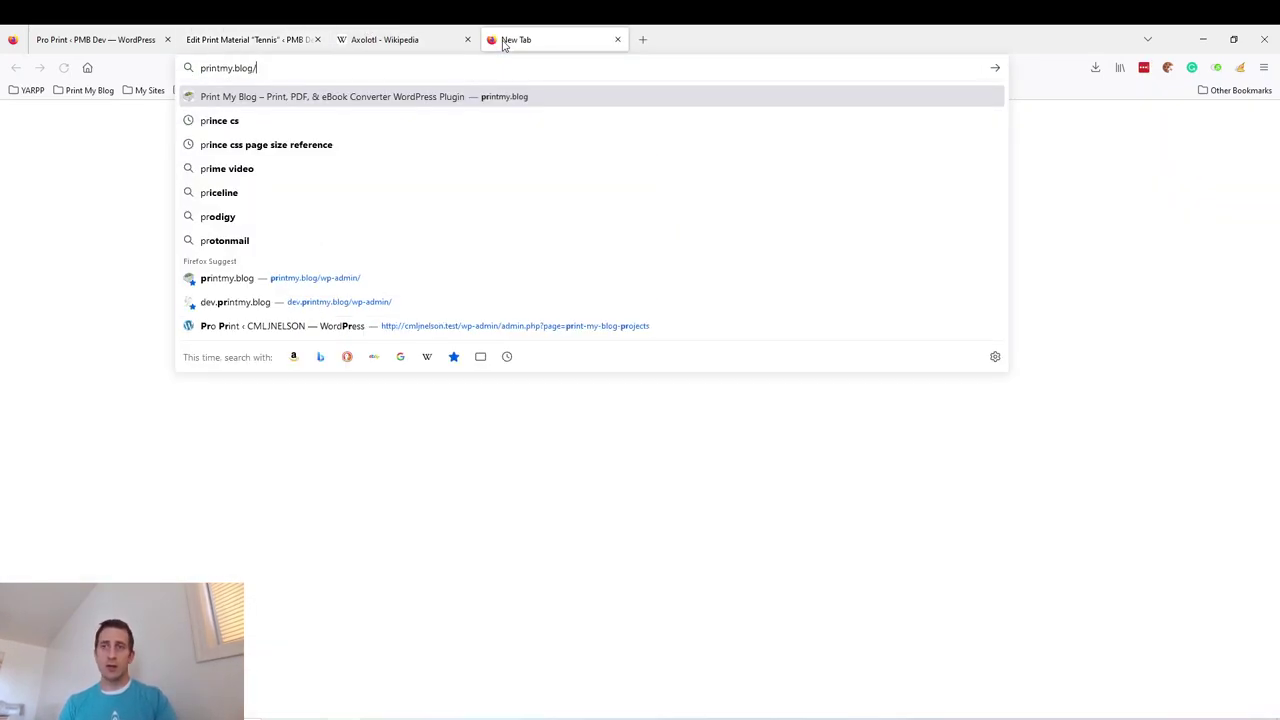
key(Return)
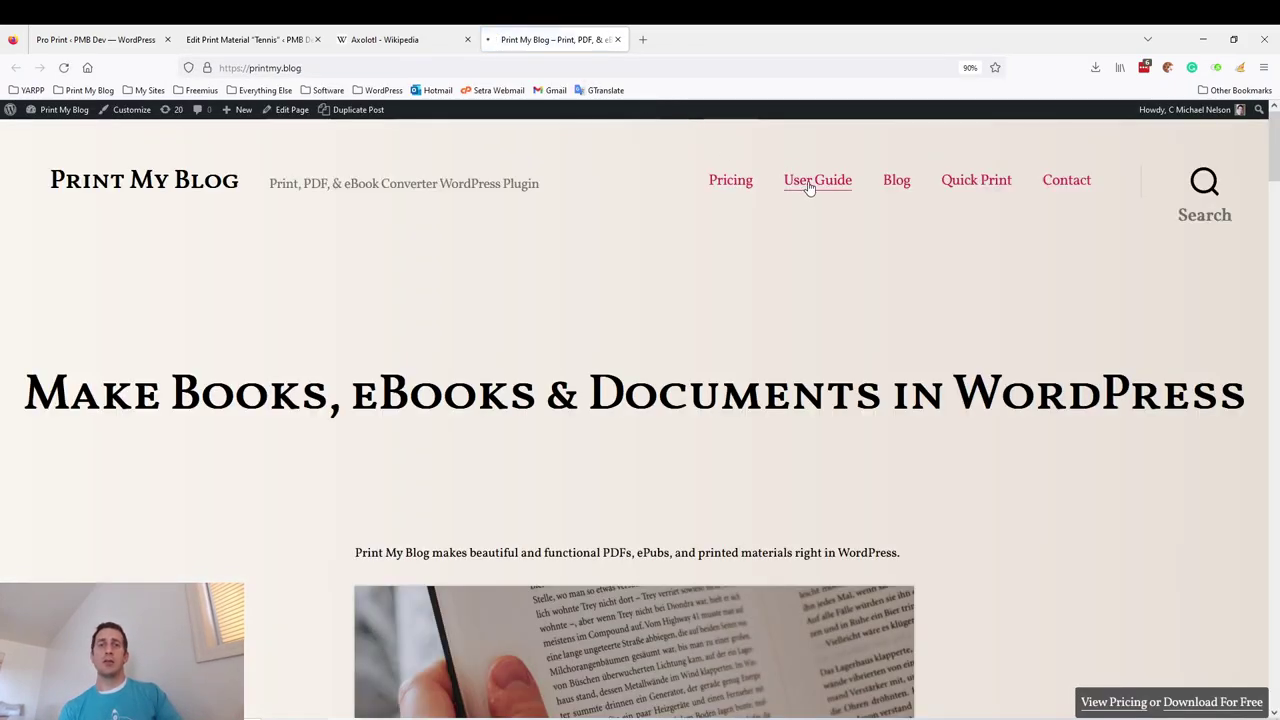
- Go to User Guide > Design & Layout Reference > Shortcodes and select pmb_web_only_blocks
click(818, 182)
scroll(418, 381, down, 4)
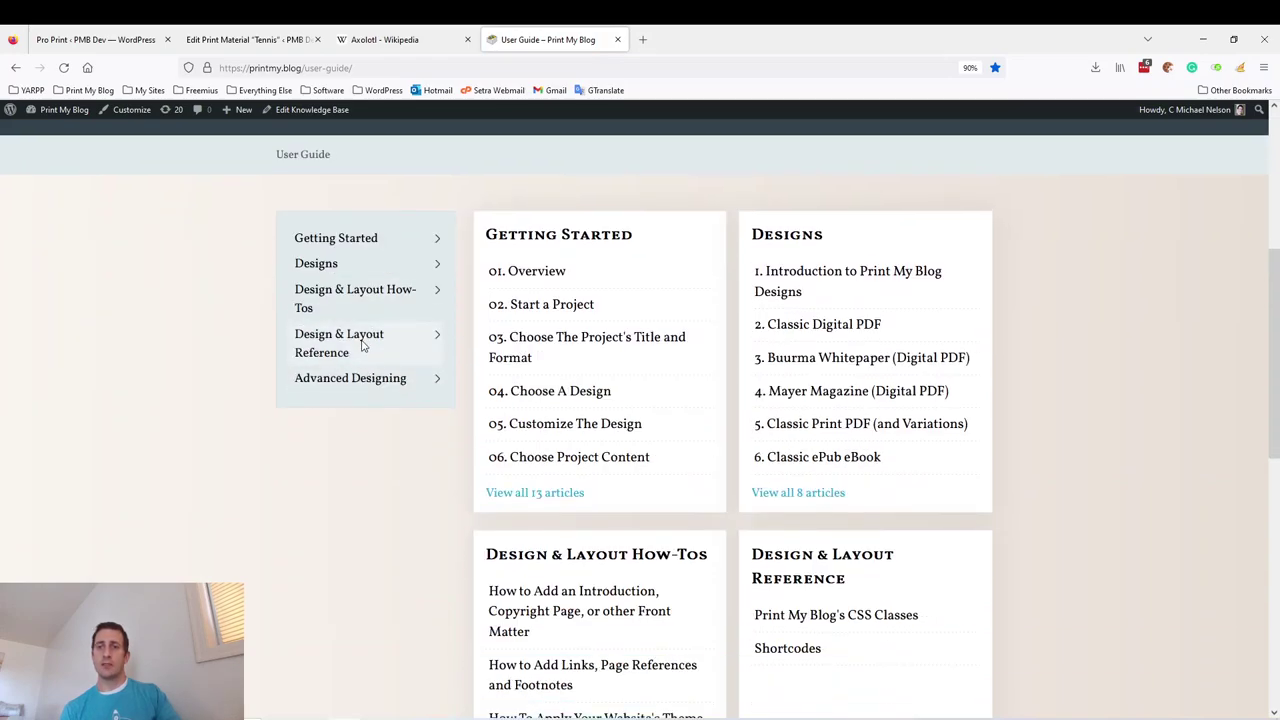
click(363, 345)
click(366, 428)
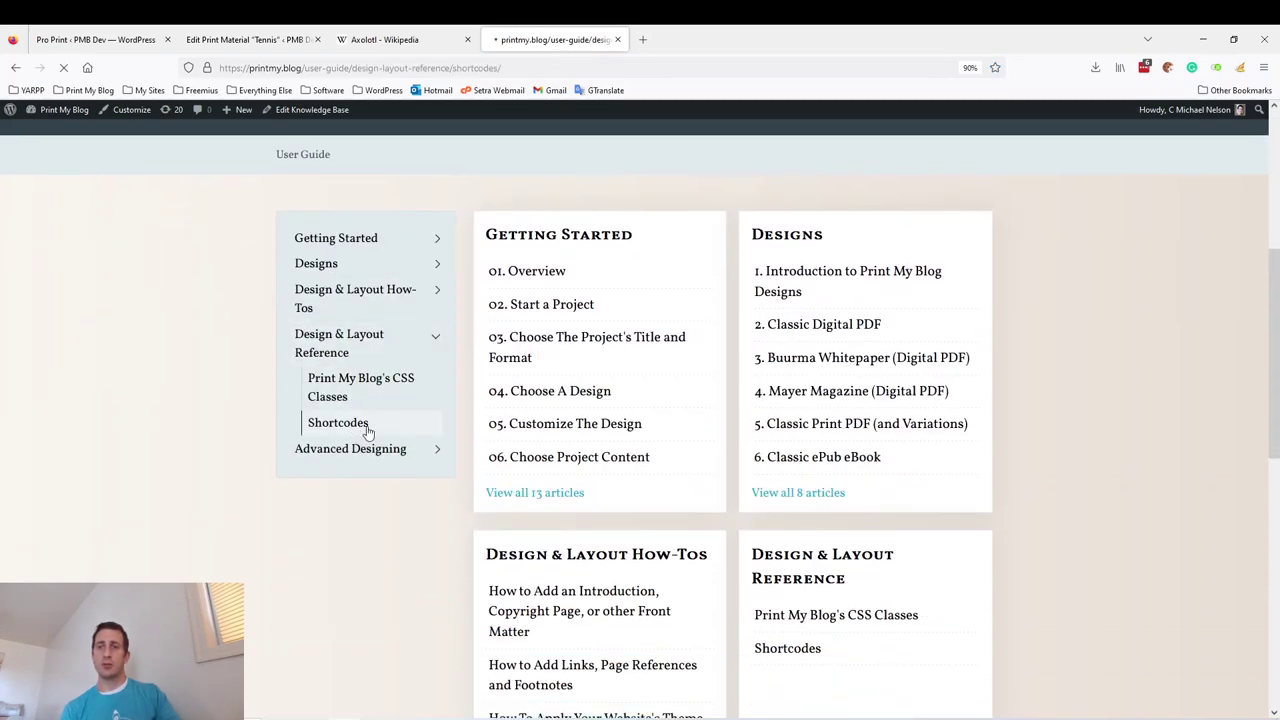
scroll(518, 423, down, 4)
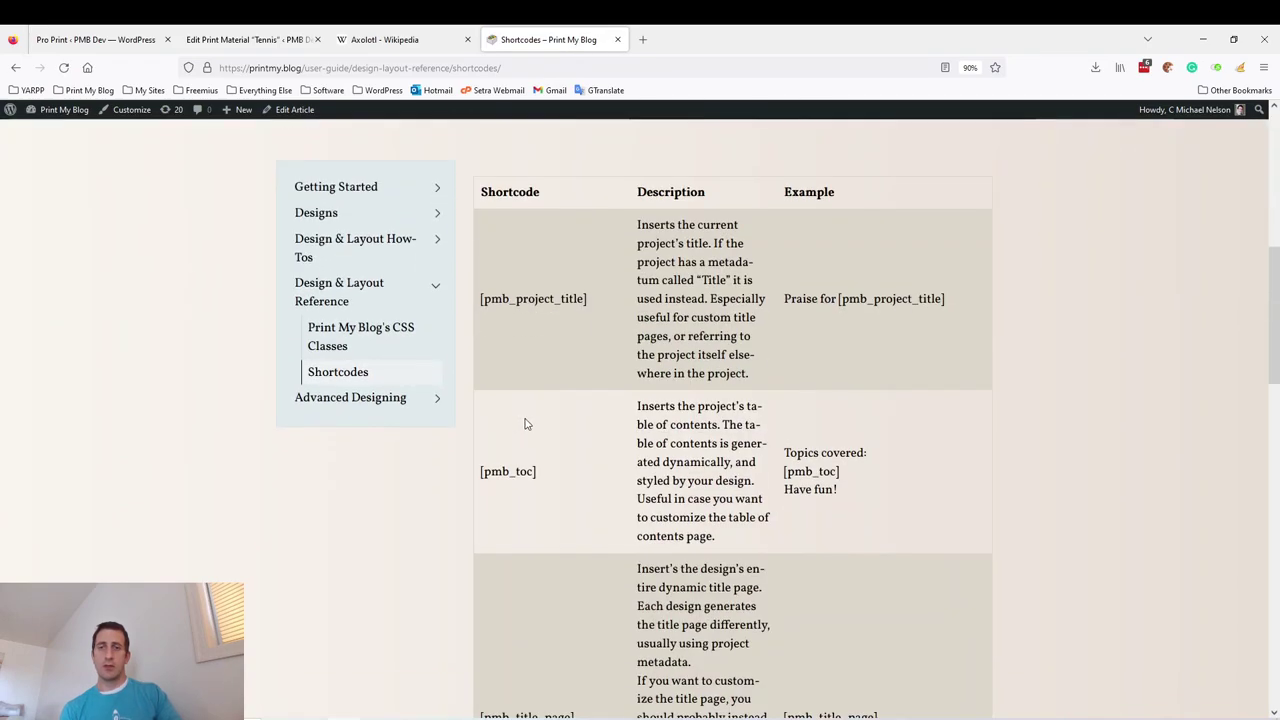
scroll(524, 424, down, 9)
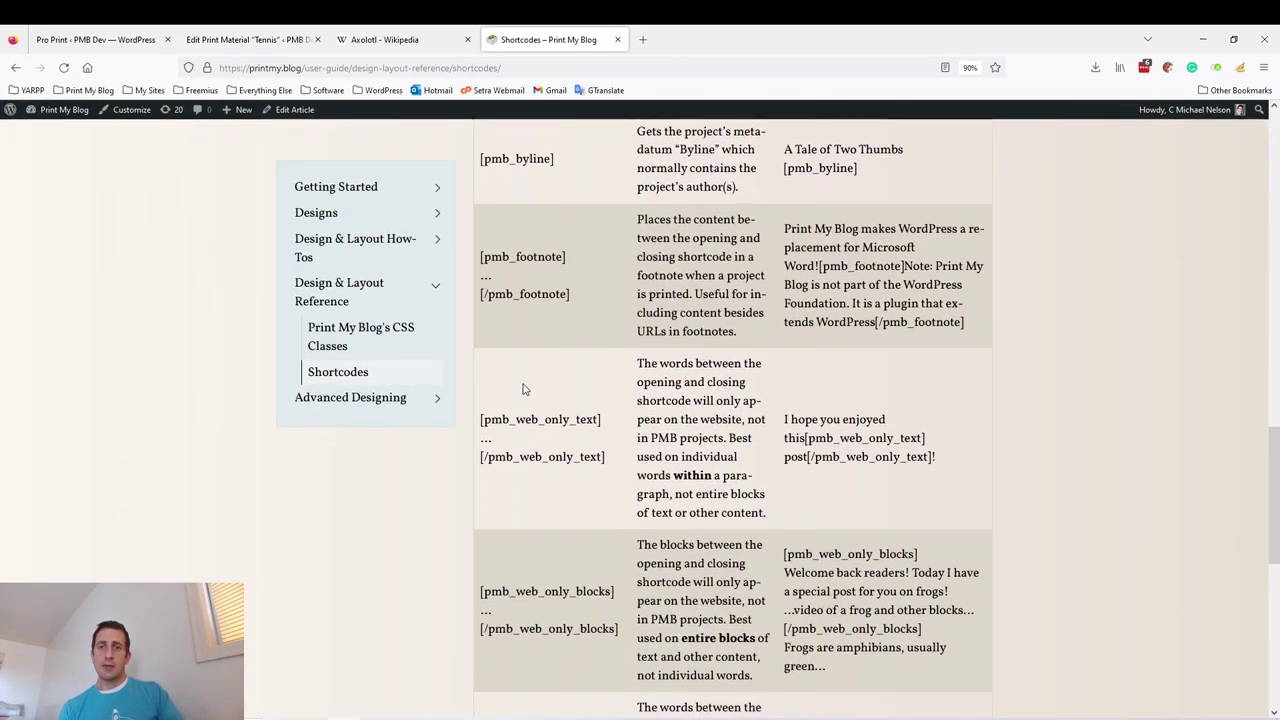
scroll(530, 378, down, 1)
scroll(548, 425, down, 1)
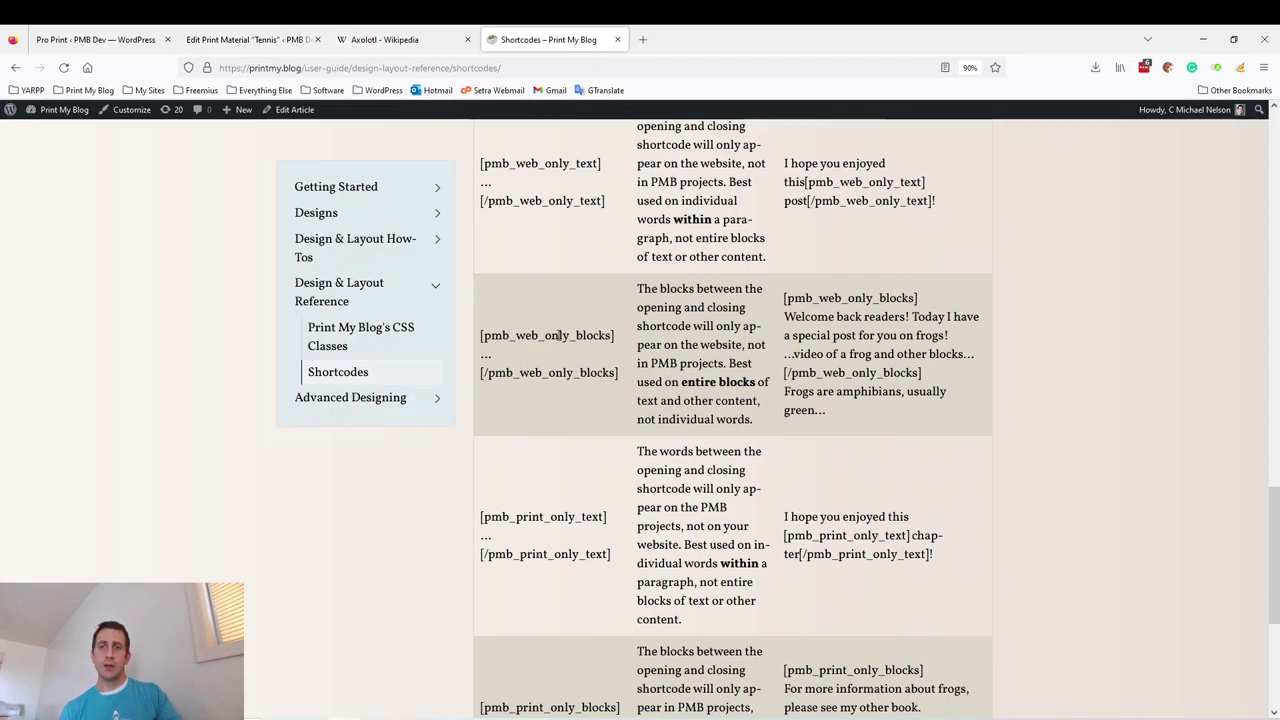
double_click(520, 336)
key(ctrl+c)
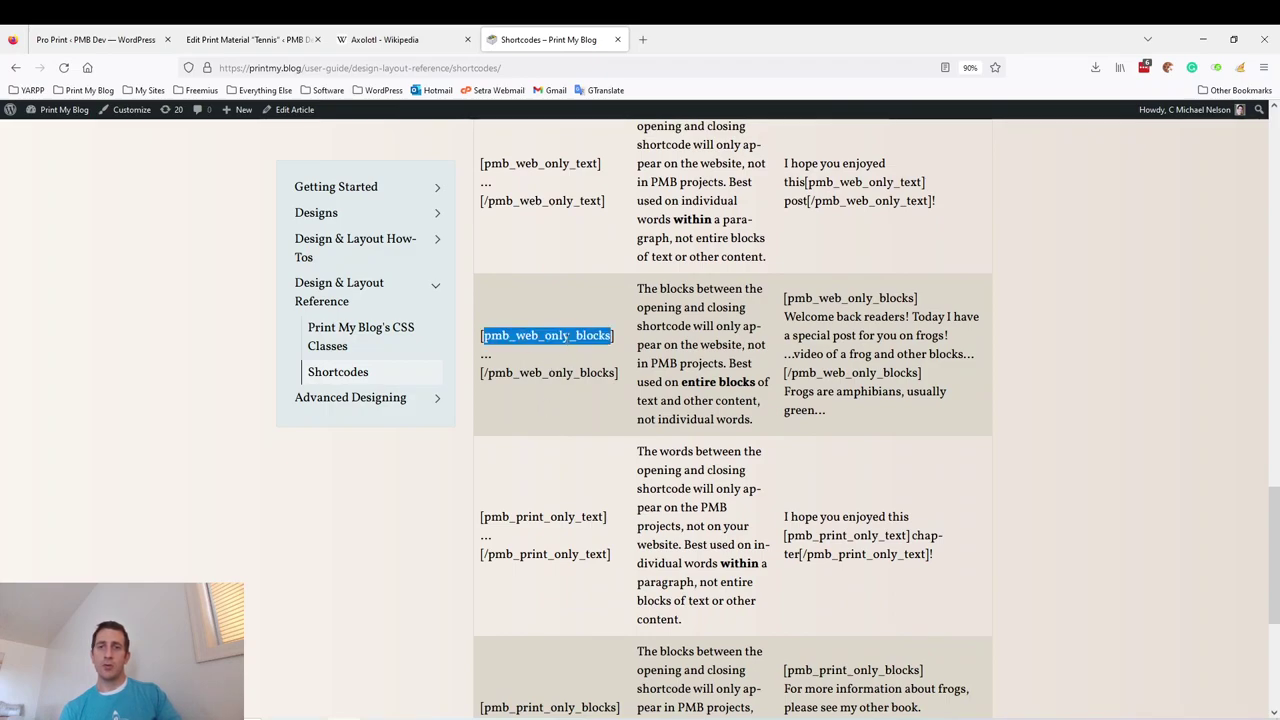
- In the Tennis post, change both shortcode tags to pmb_web_only_blocks and update the post
click(250, 39)
double_click(455, 435)
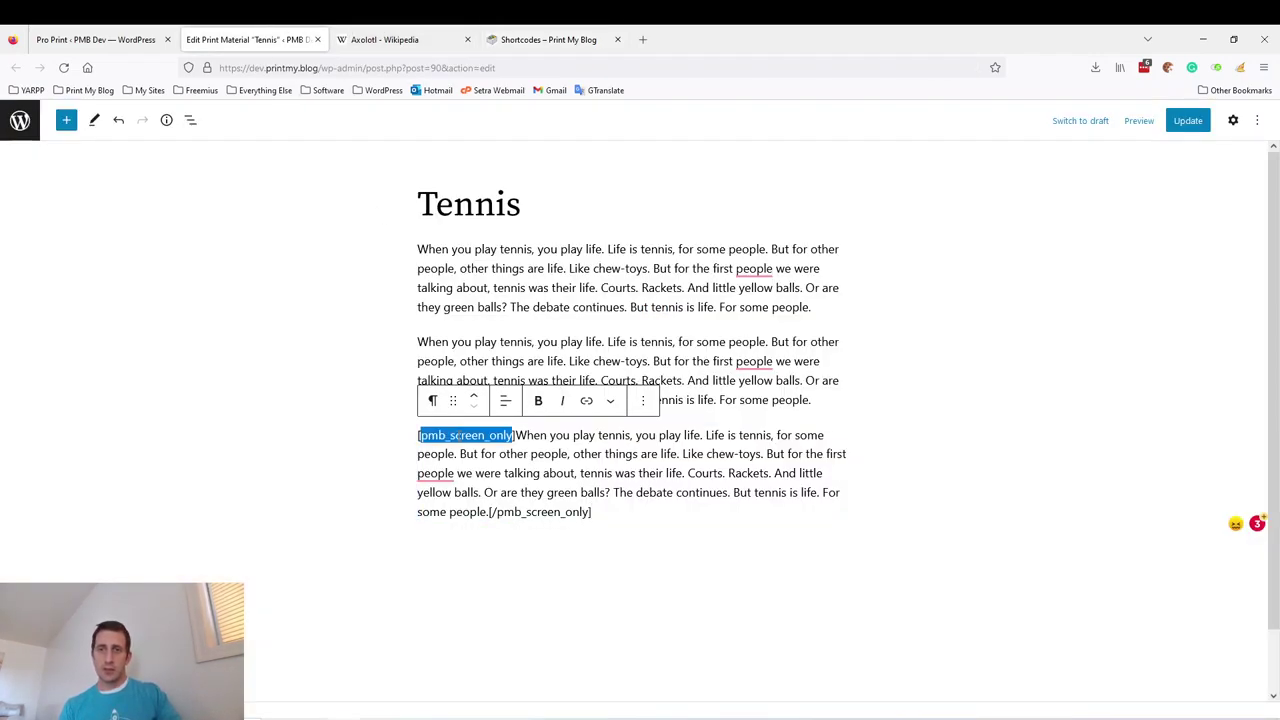
key(ctrl+v)
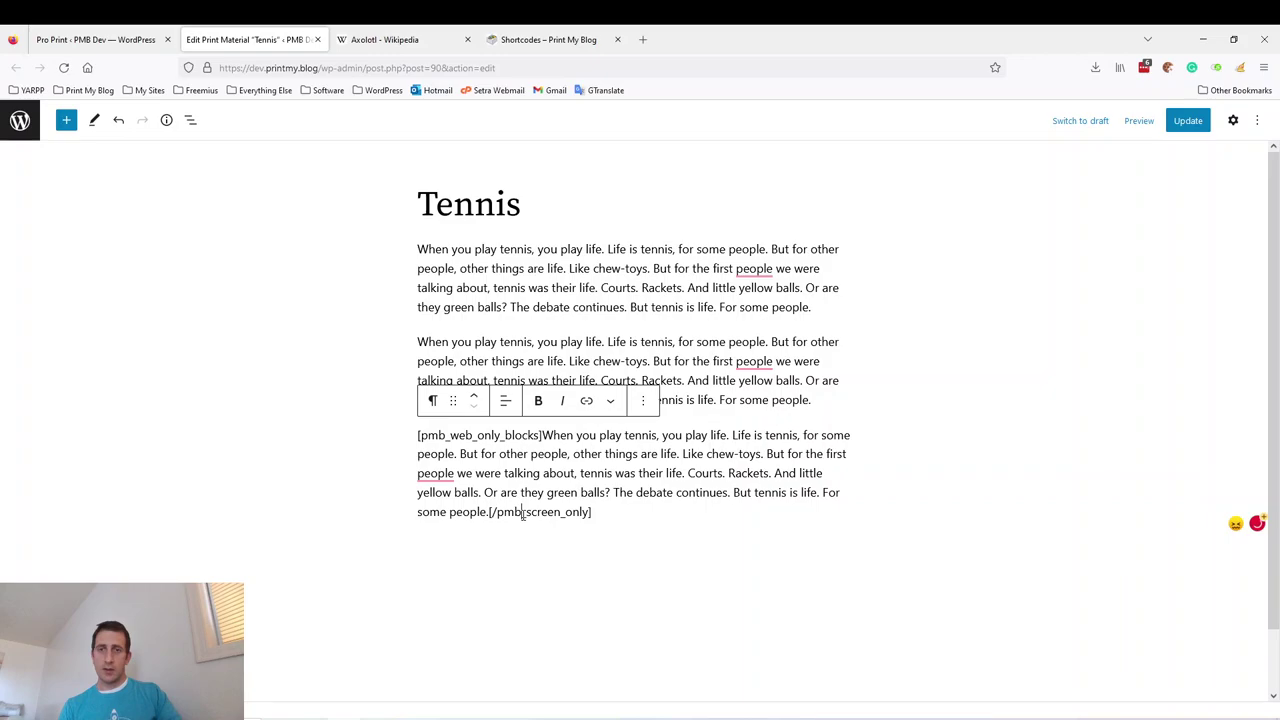
double_click(522, 512)
key(ctrl+v)
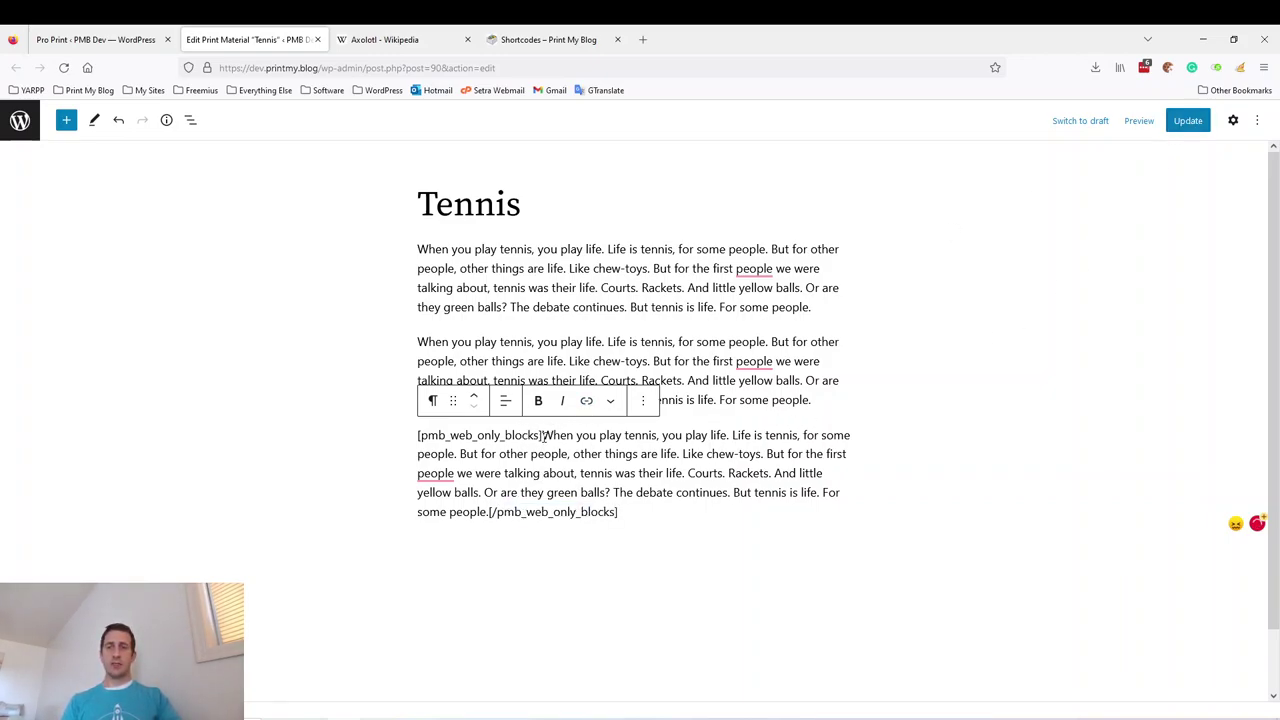
drag(544, 437, 487, 519)
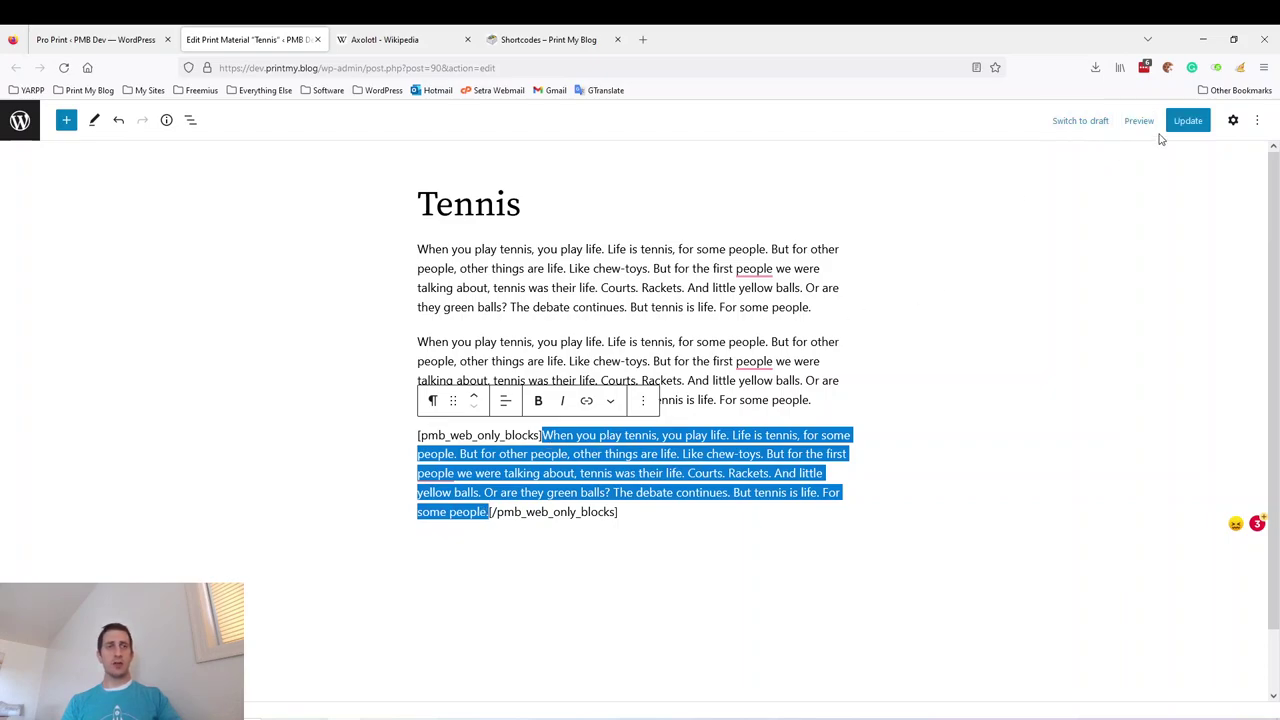
click(1188, 121)
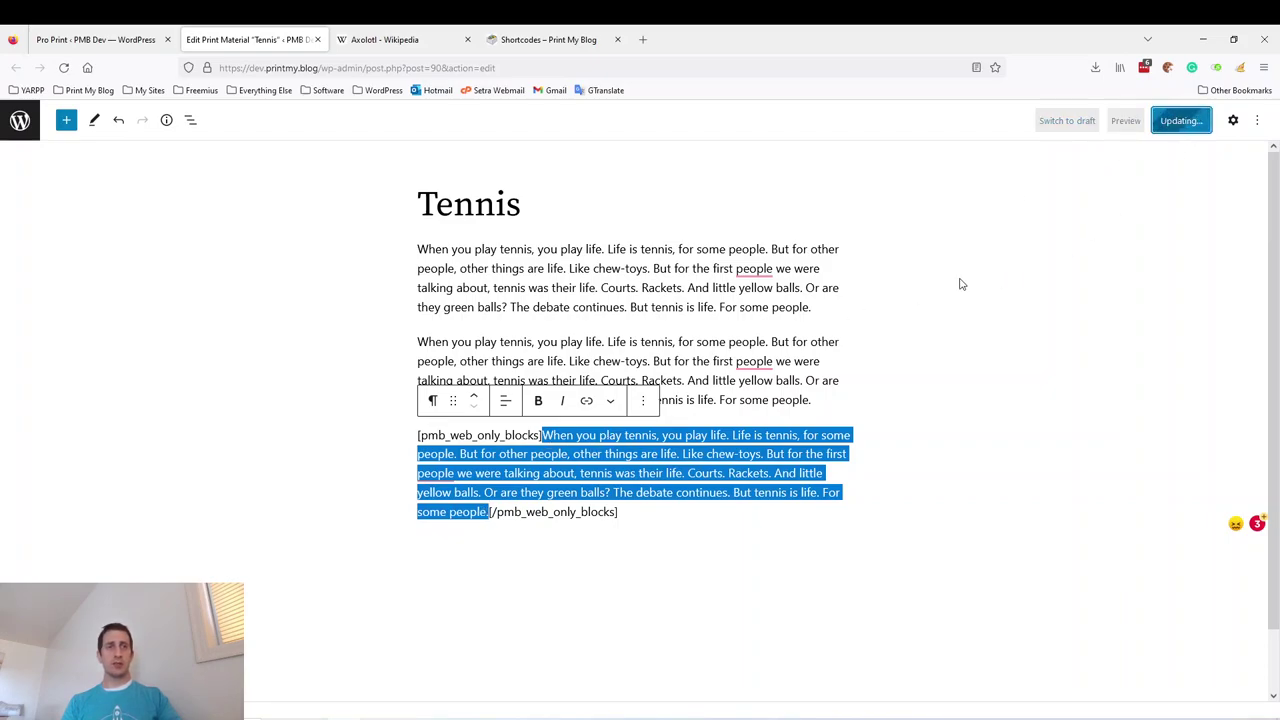
- Regenerate the September Issue print page and download a test PDF
click(73, 40)
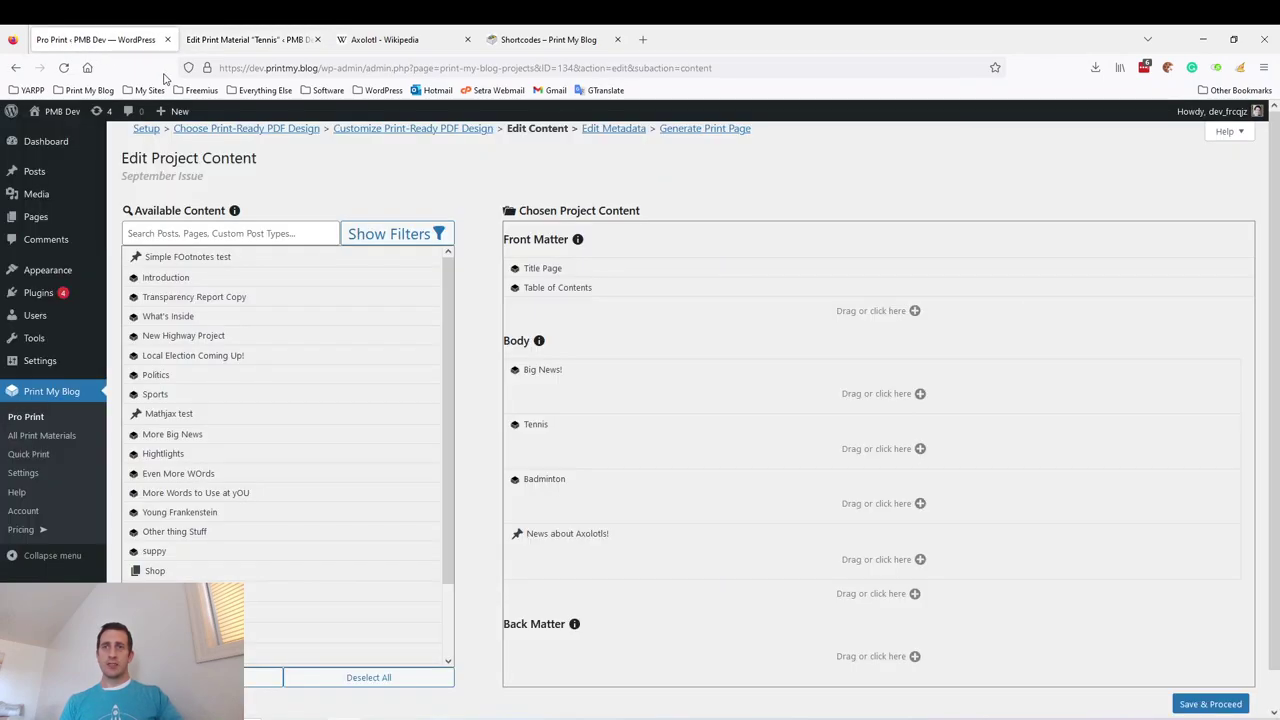
click(704, 130)
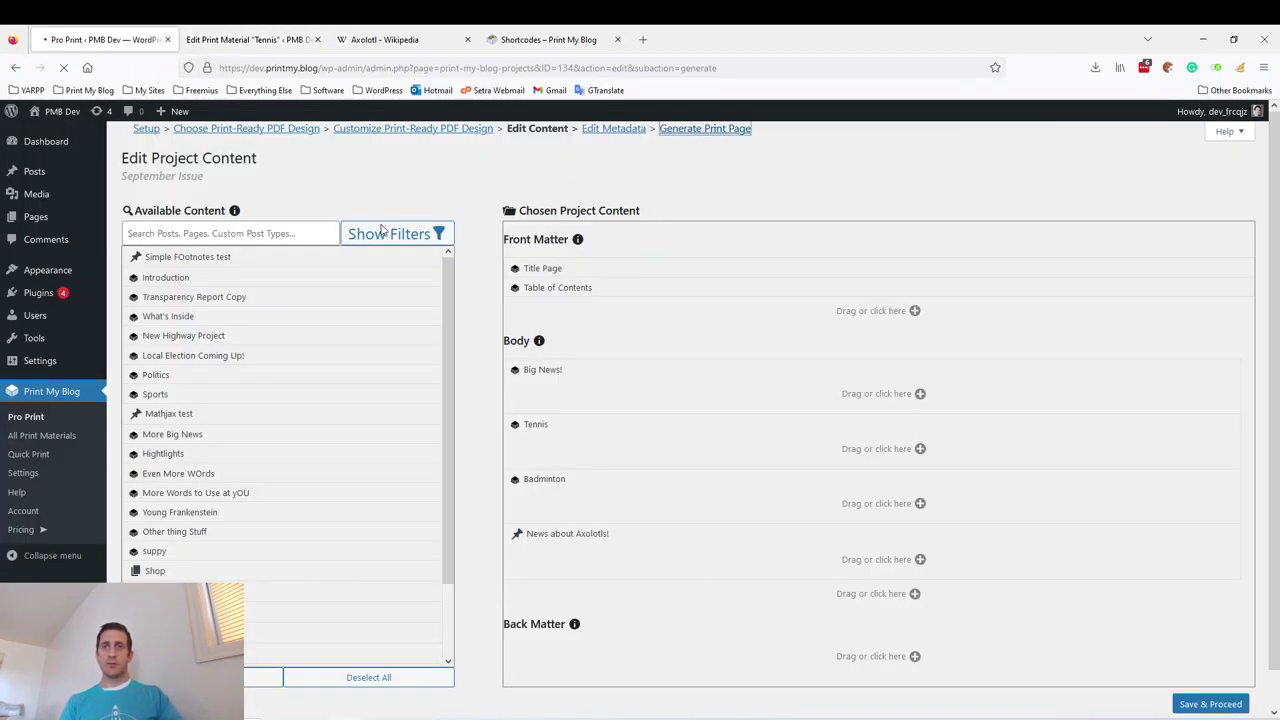
click(145, 262)
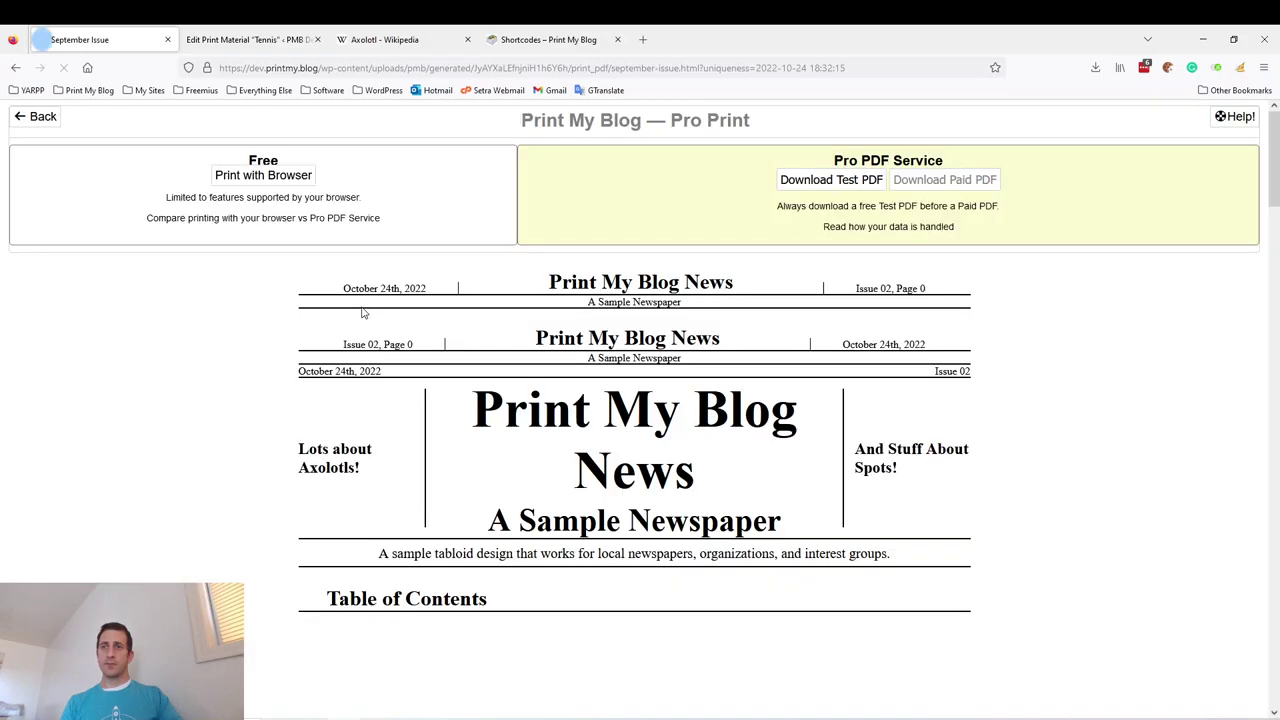
click(860, 186)
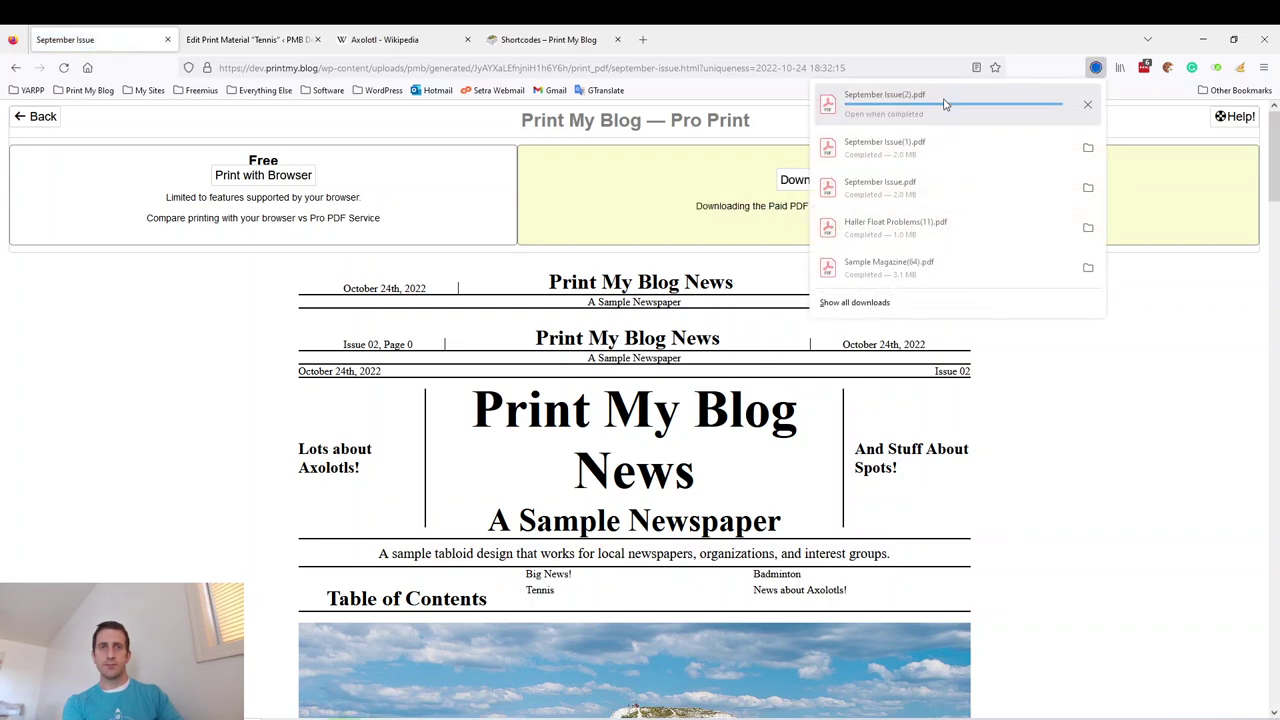
- Open September Issue(2).pdf and inspect the Tennis and Badminton text on pages 2 and 3
click(943, 106)
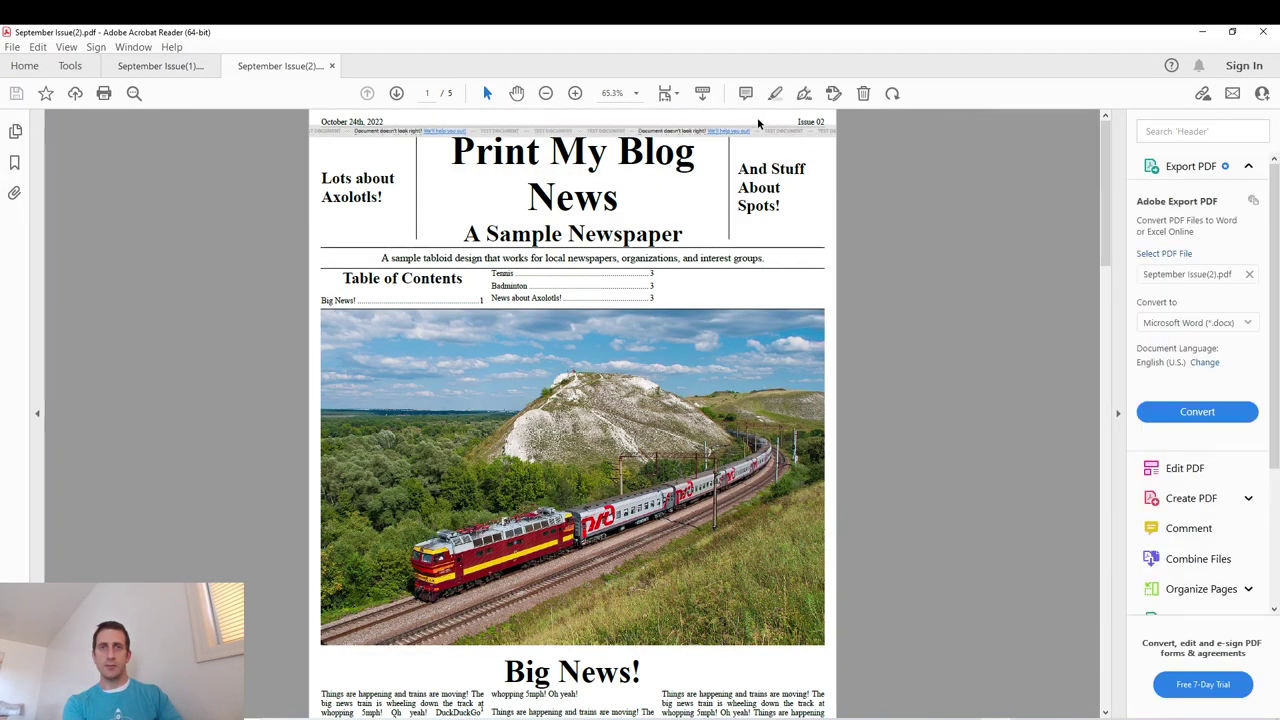
click(545, 93)
scroll(690, 229, down, 5)
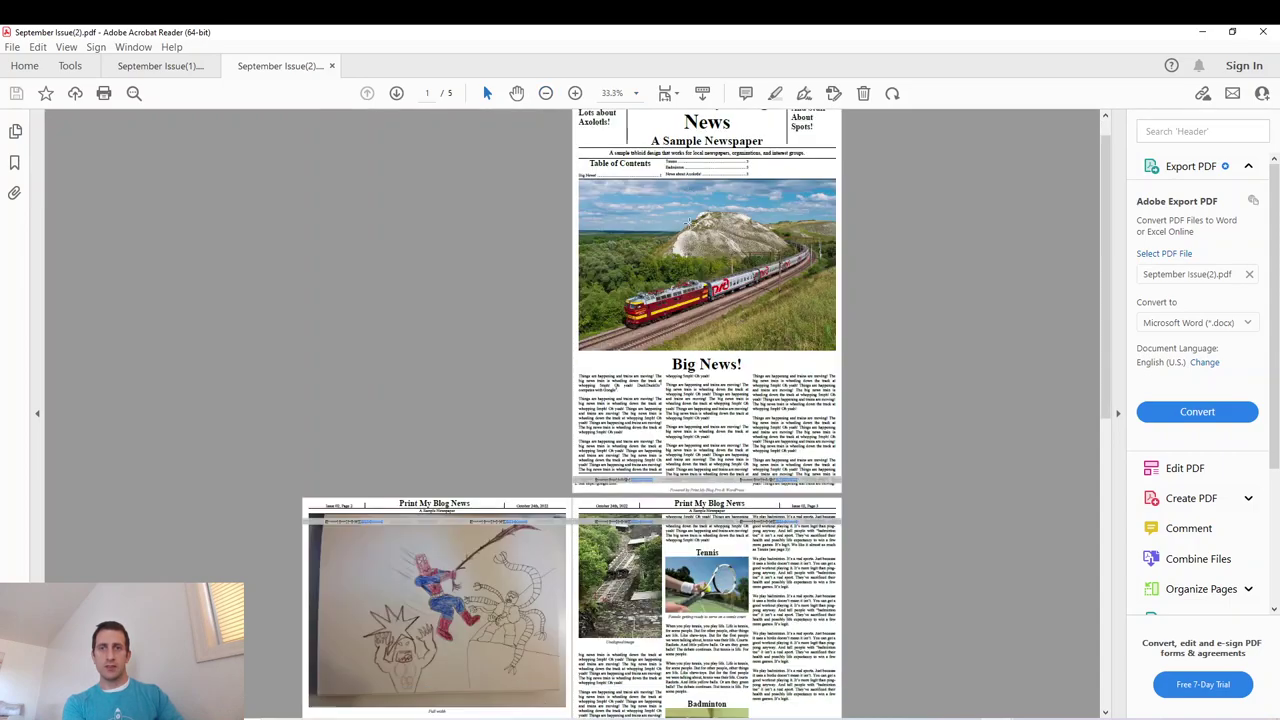
click(575, 93)
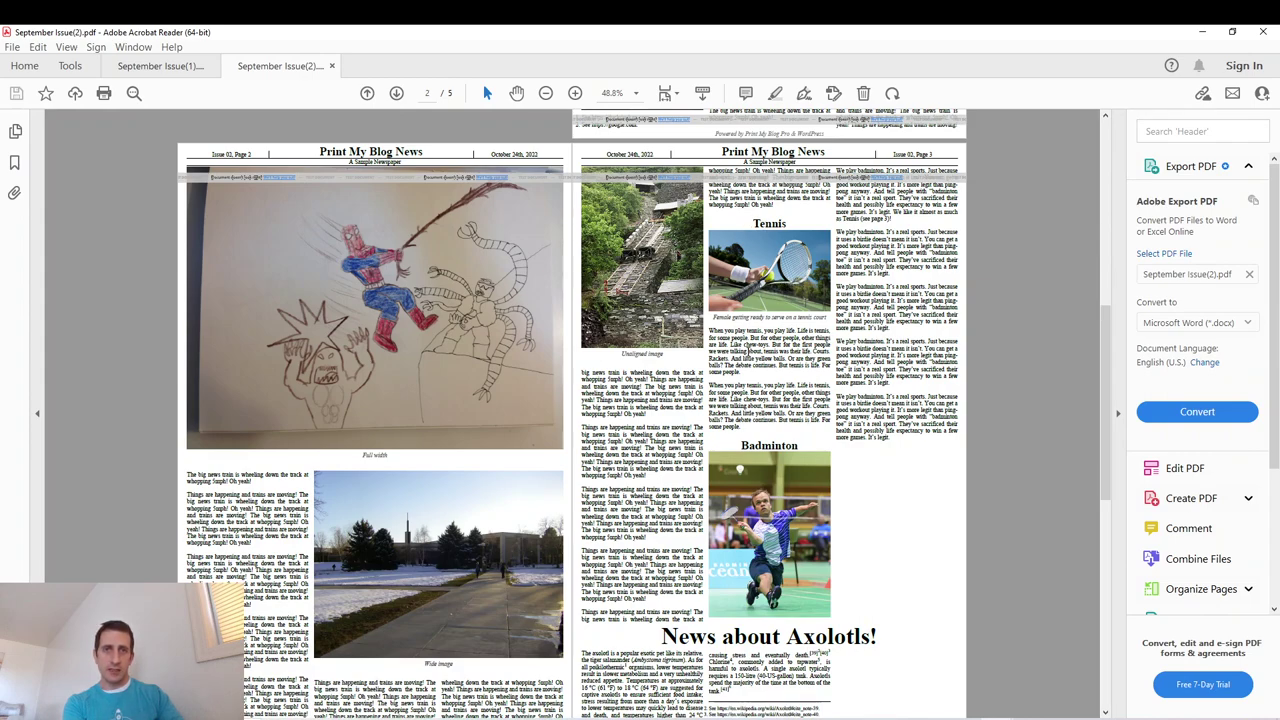
mouse_move(752, 378)
mouse_down()
mouse_move(770, 430)
mouse_move(754, 372)
mouse_up()
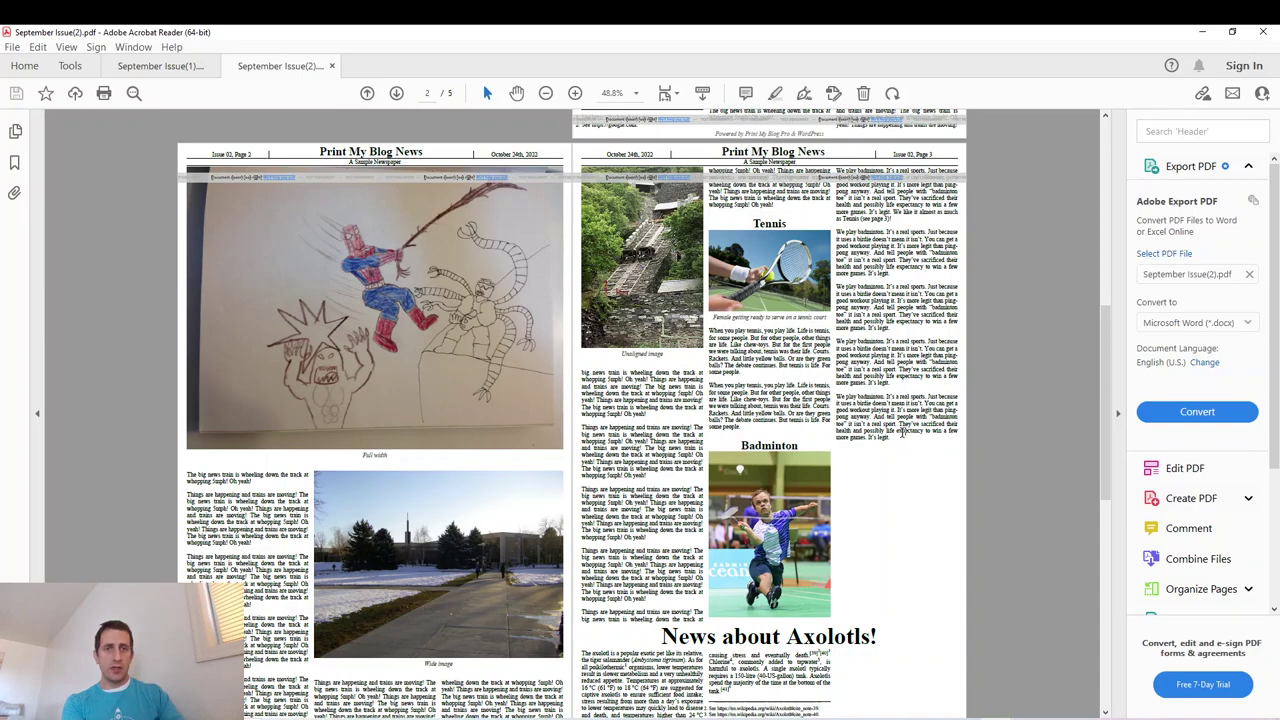
drag(902, 432, 863, 212)
click(889, 259)
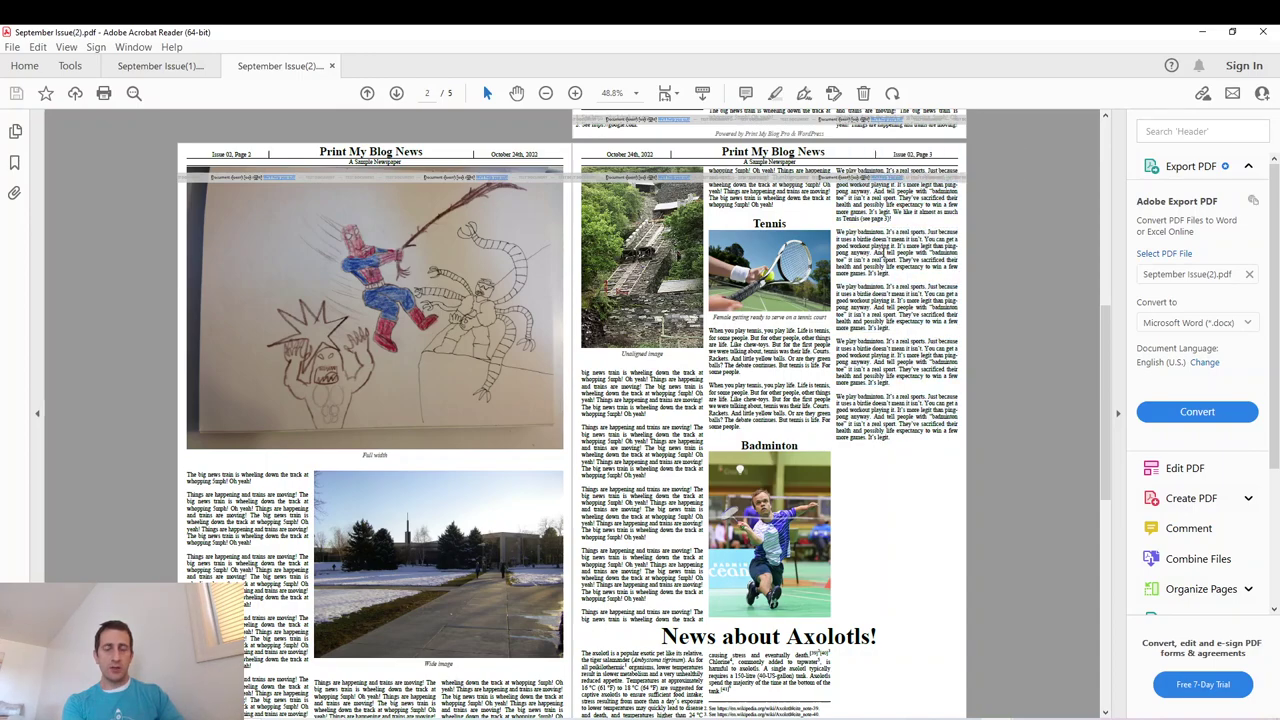
- Scroll through the later pages showing the axolotl article and photos
scroll(884, 254, down, 2)
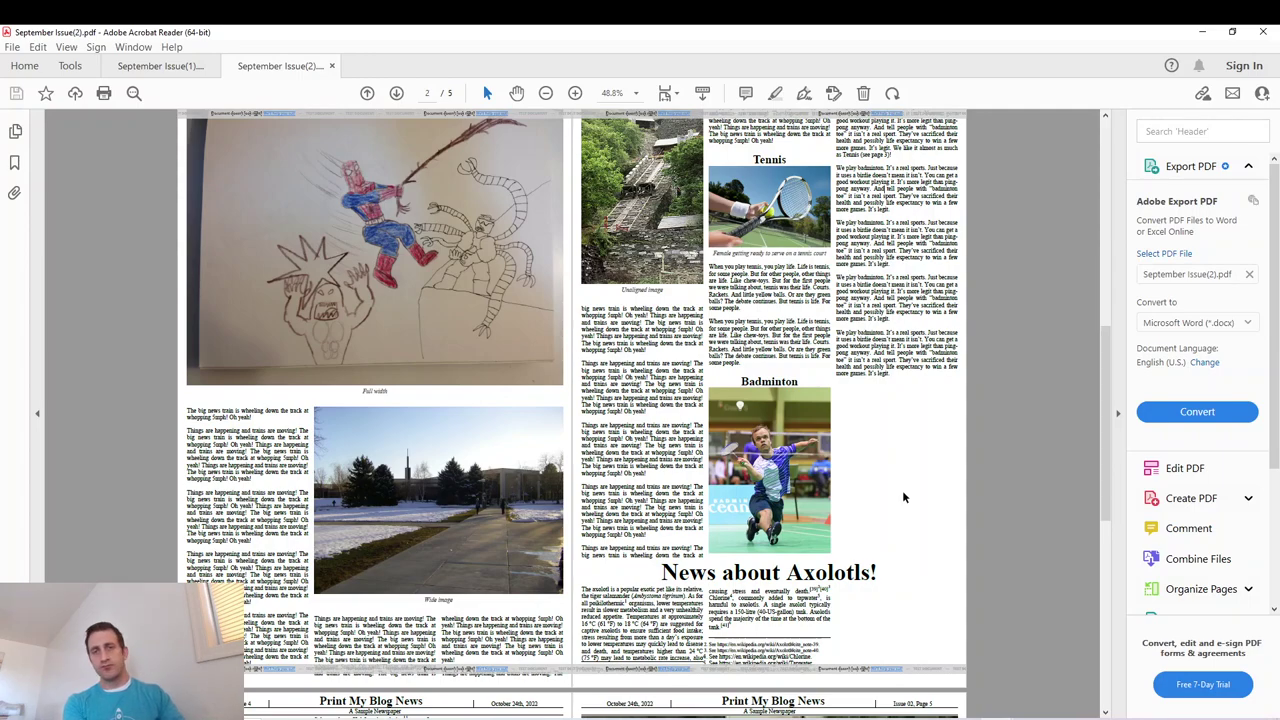
scroll(904, 488, down, 2)
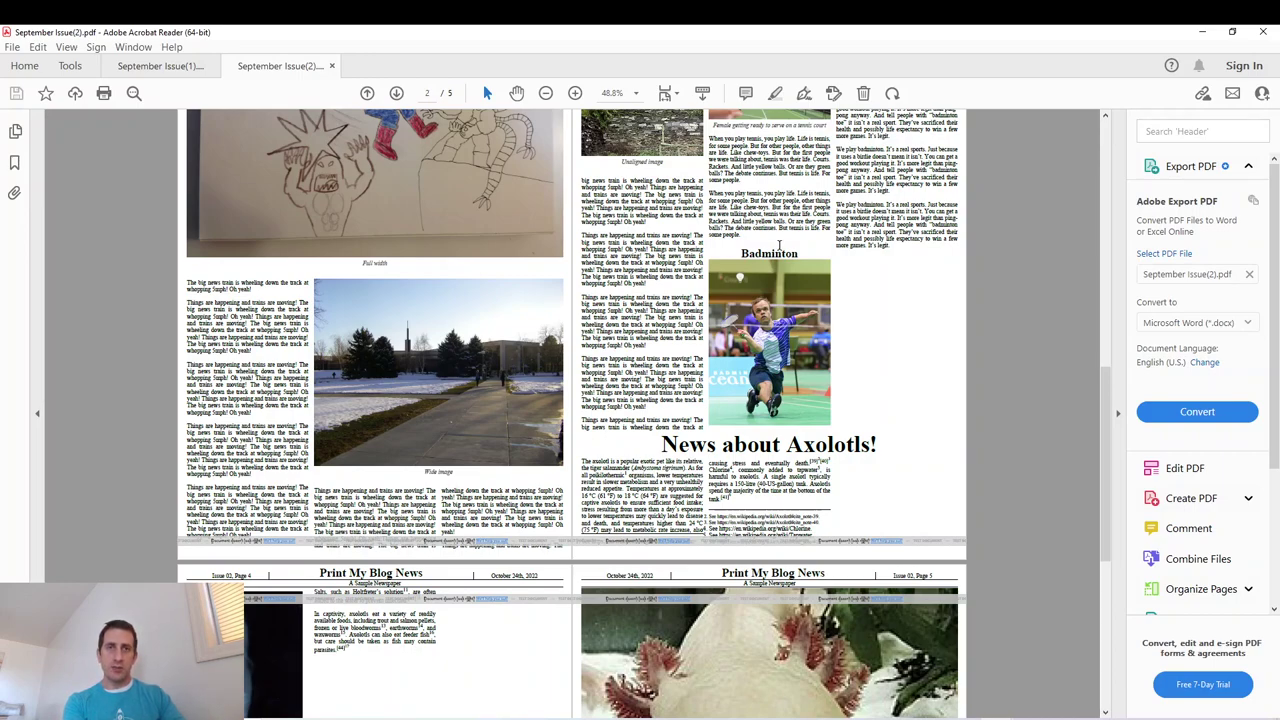
scroll(746, 360, down, 3)
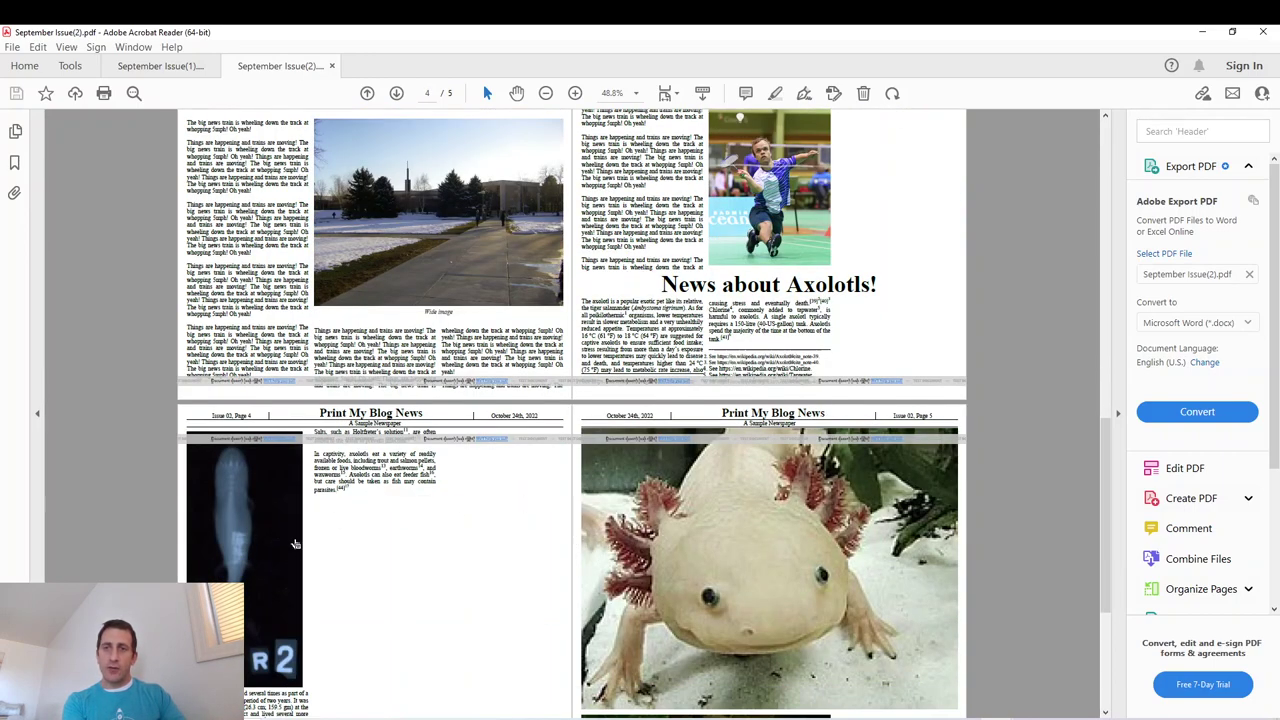
scroll(746, 565, down, 3)
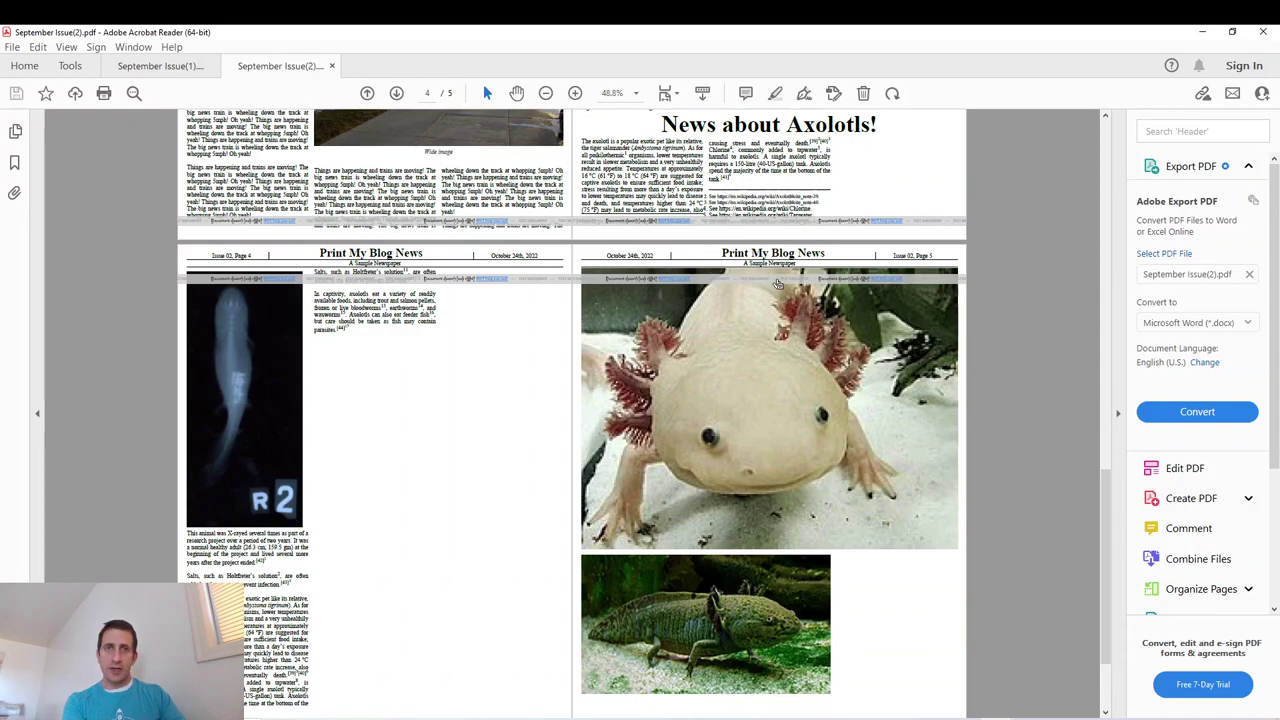
- Return to the project content and open the 'News about Axolotls!' post for editing
key(alt+Tab)
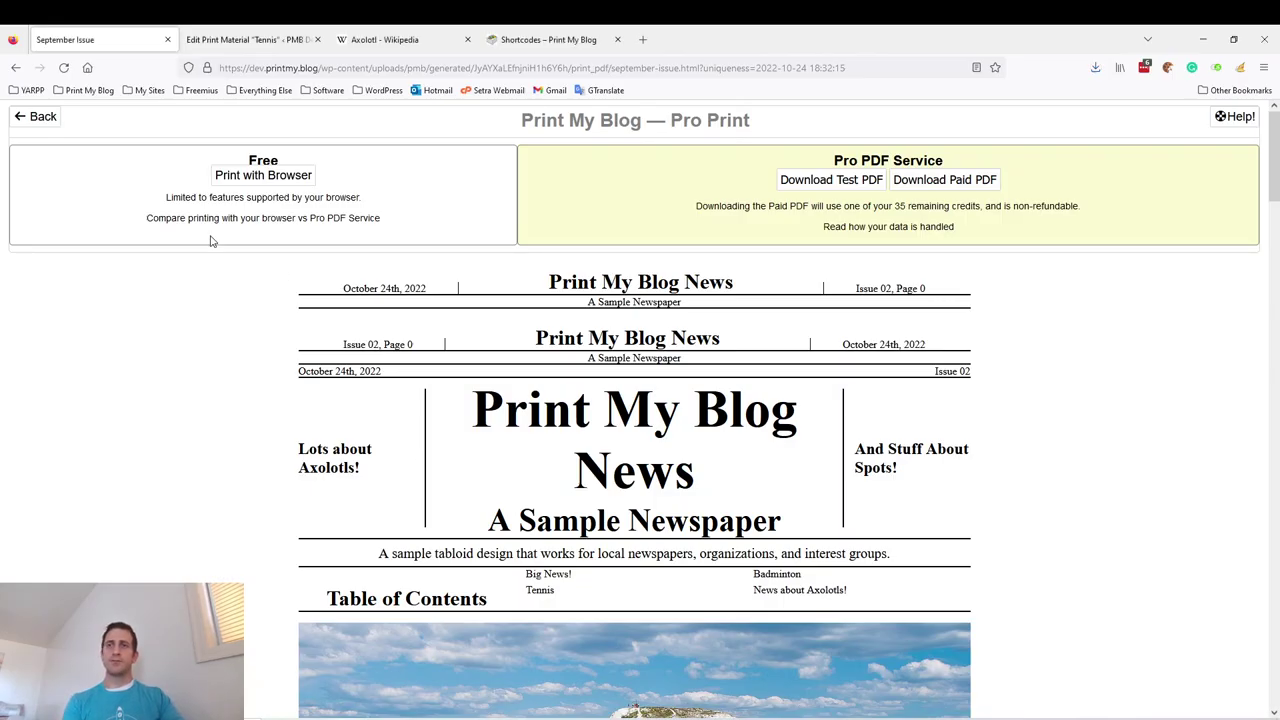
click(36, 117)
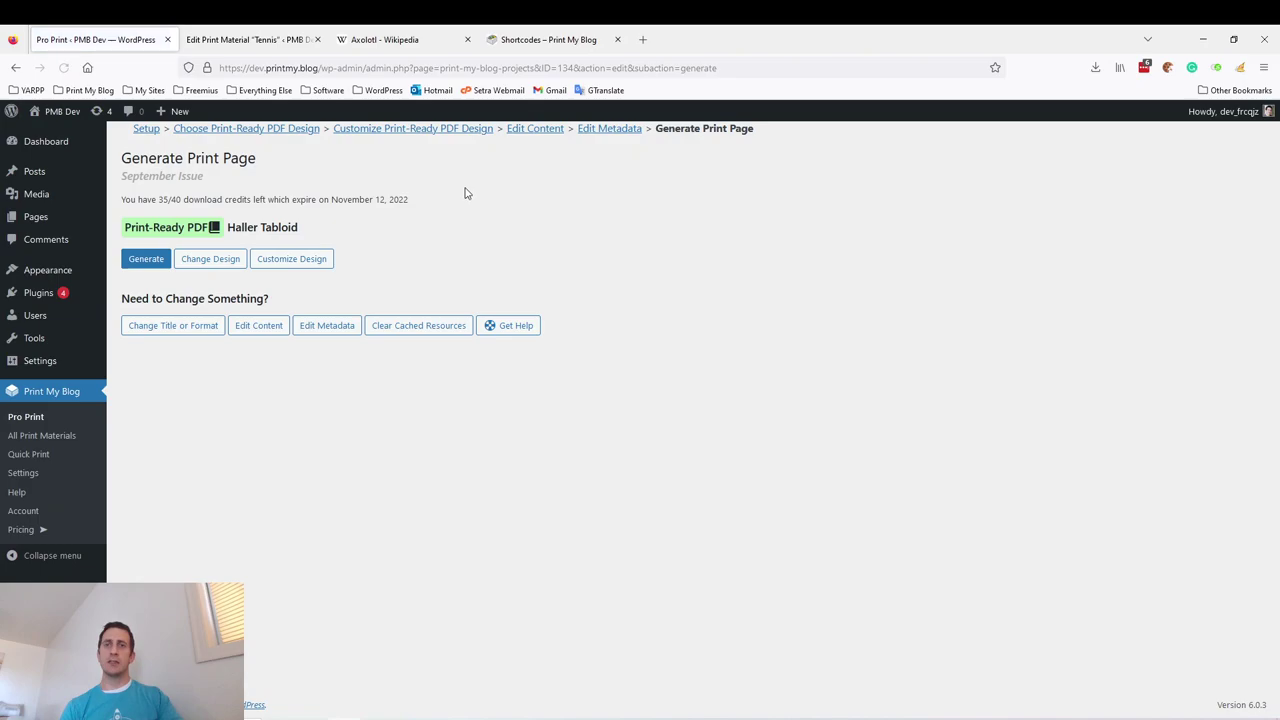
click(535, 130)
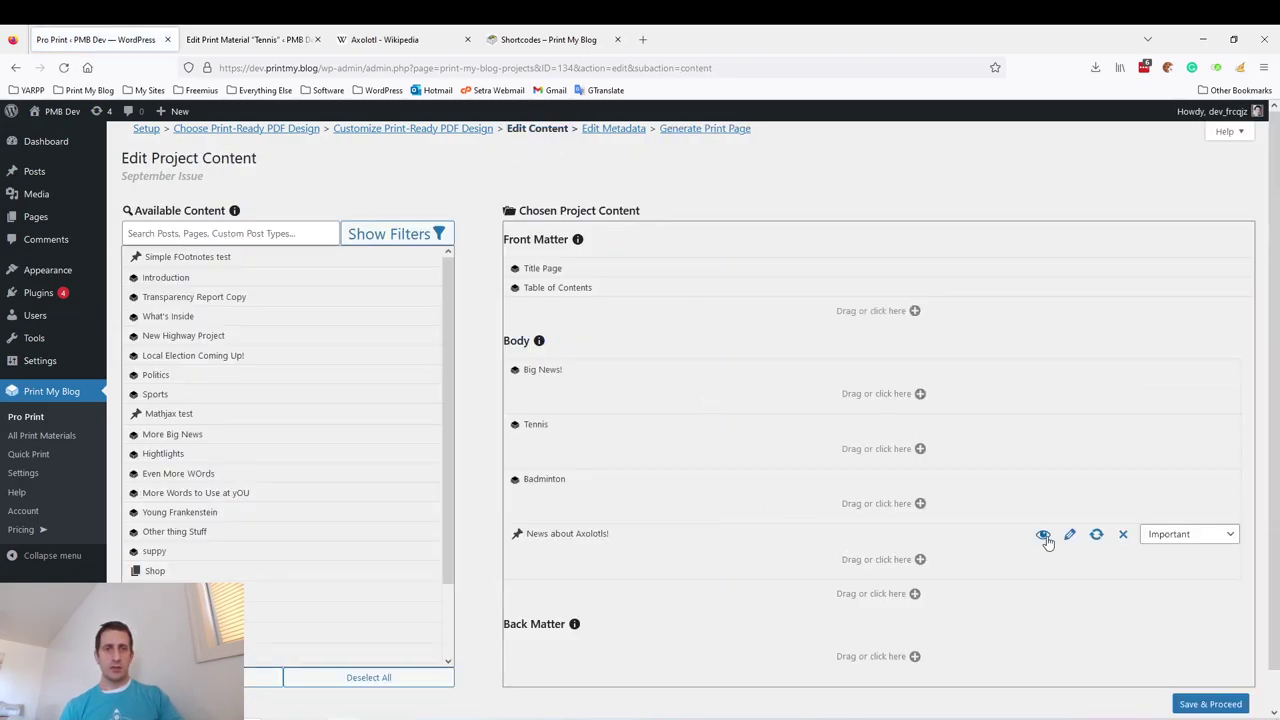
click(1066, 532)
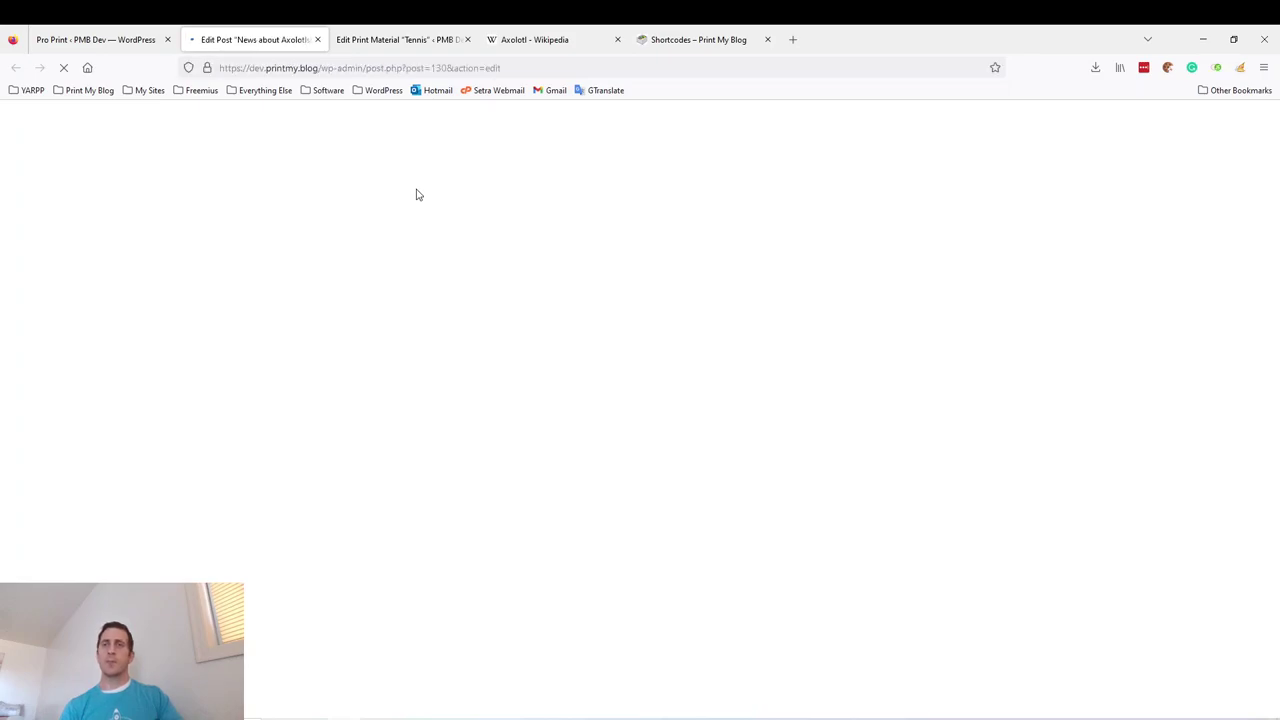
scroll(455, 232, down, 6)
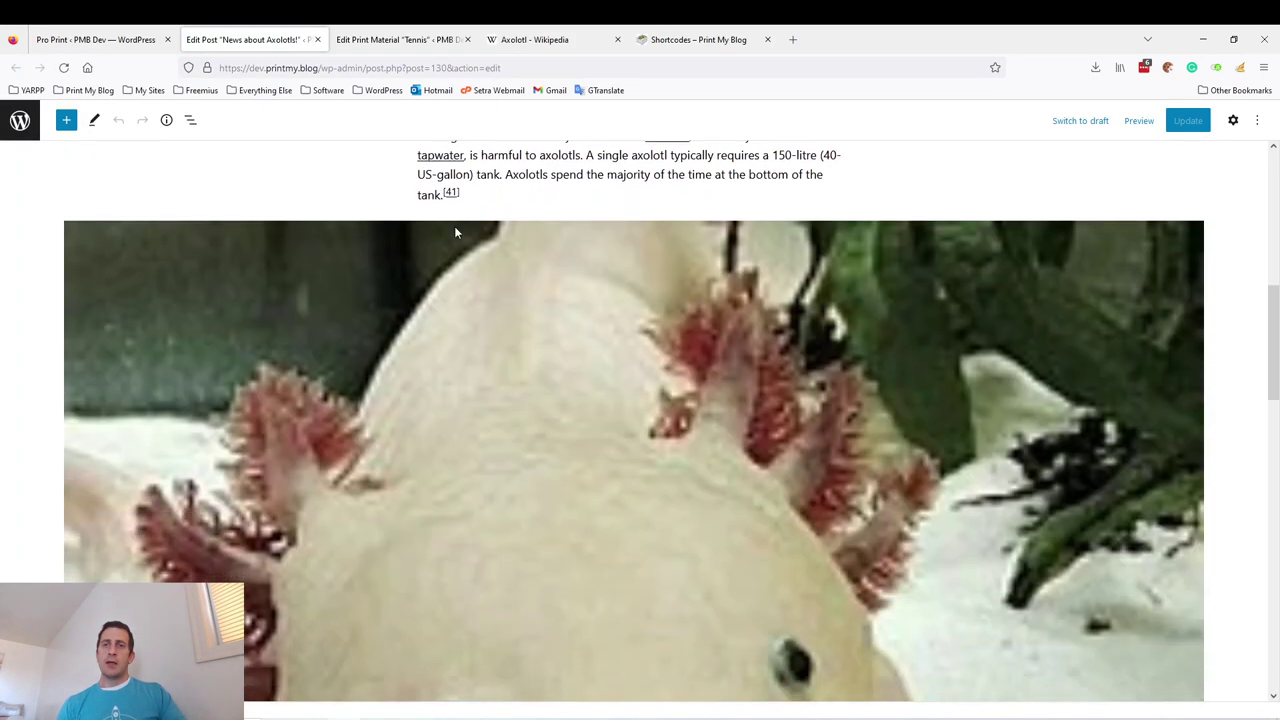
- Set the first axolotl image's alignment to Wide width
click(512, 290)
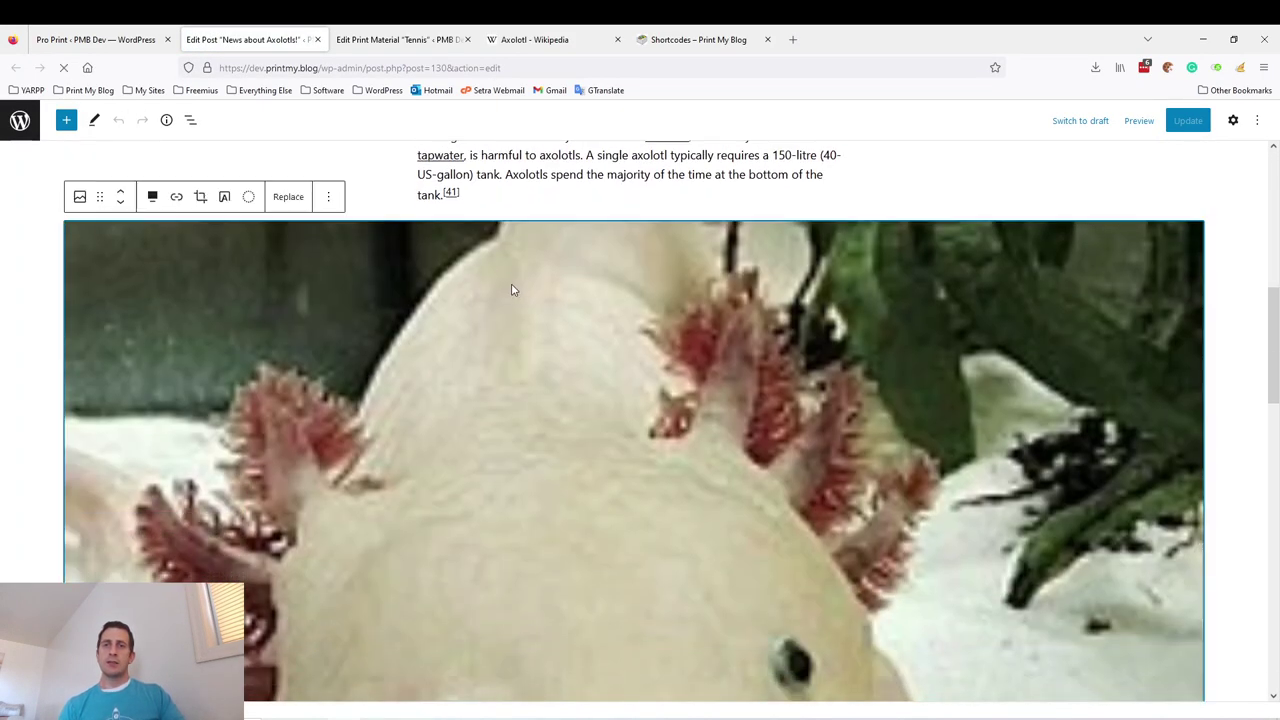
click(152, 197)
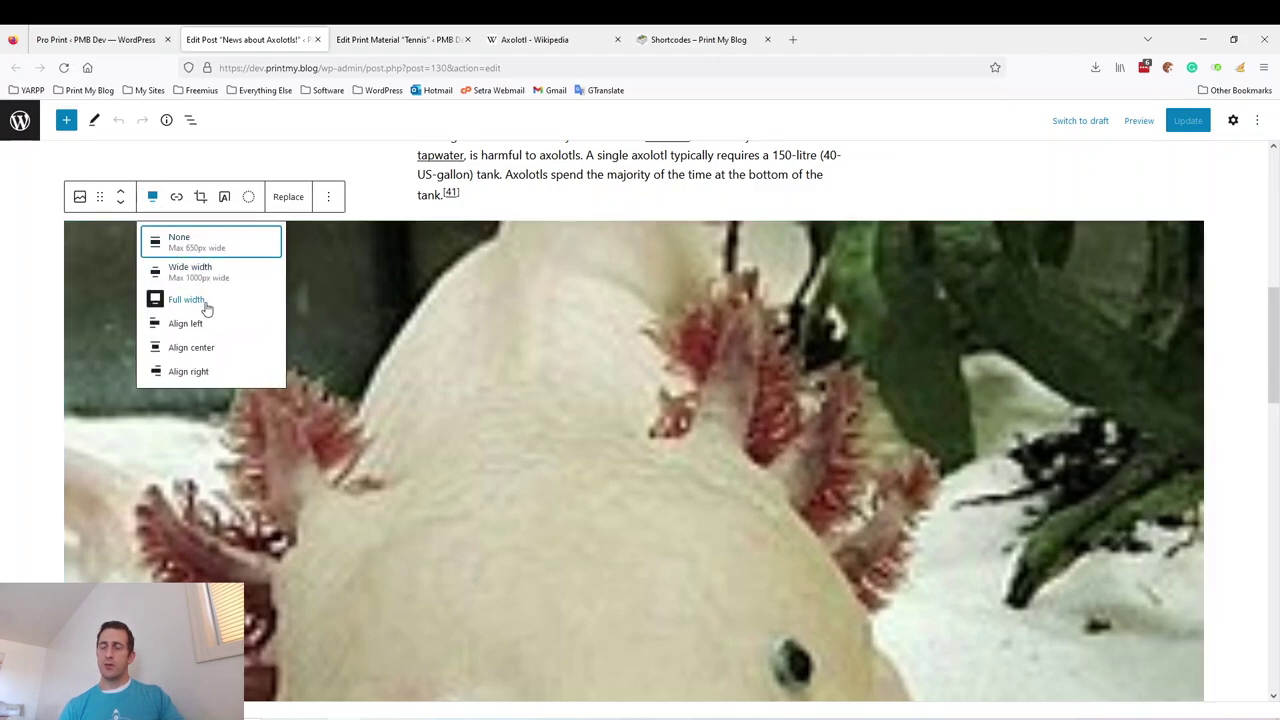
click(558, 349)
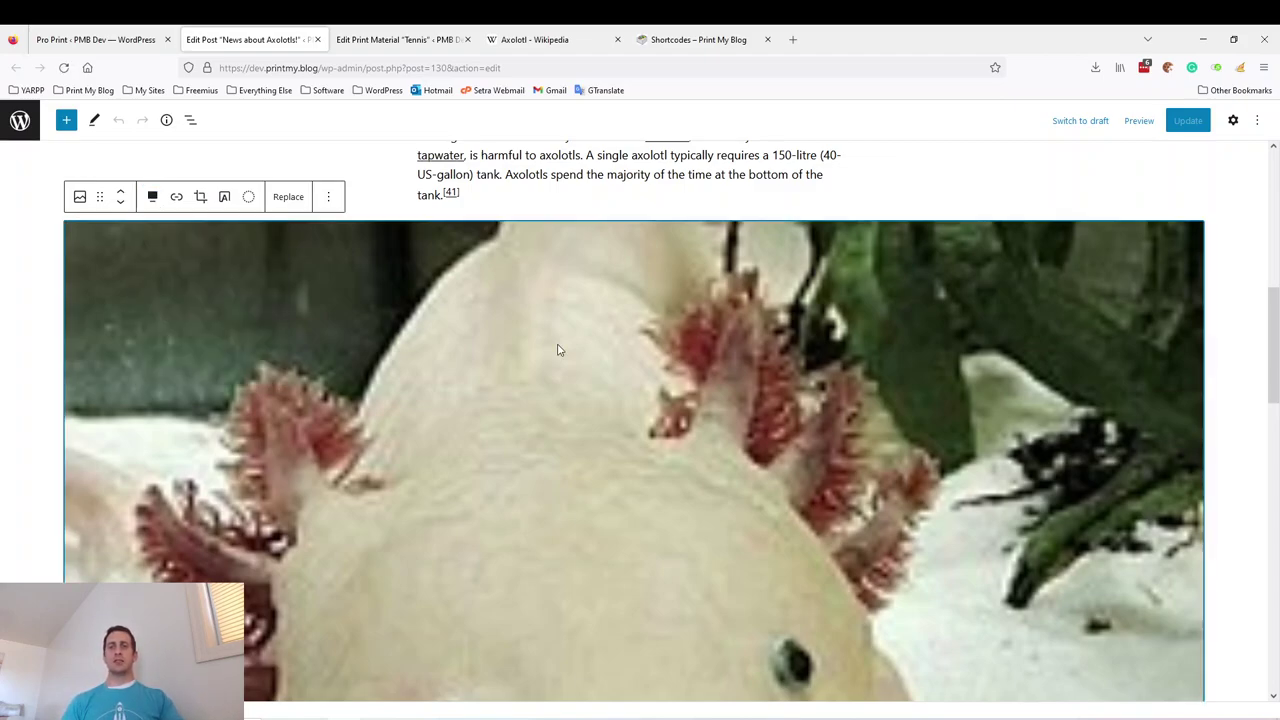
scroll(558, 349, down, 4)
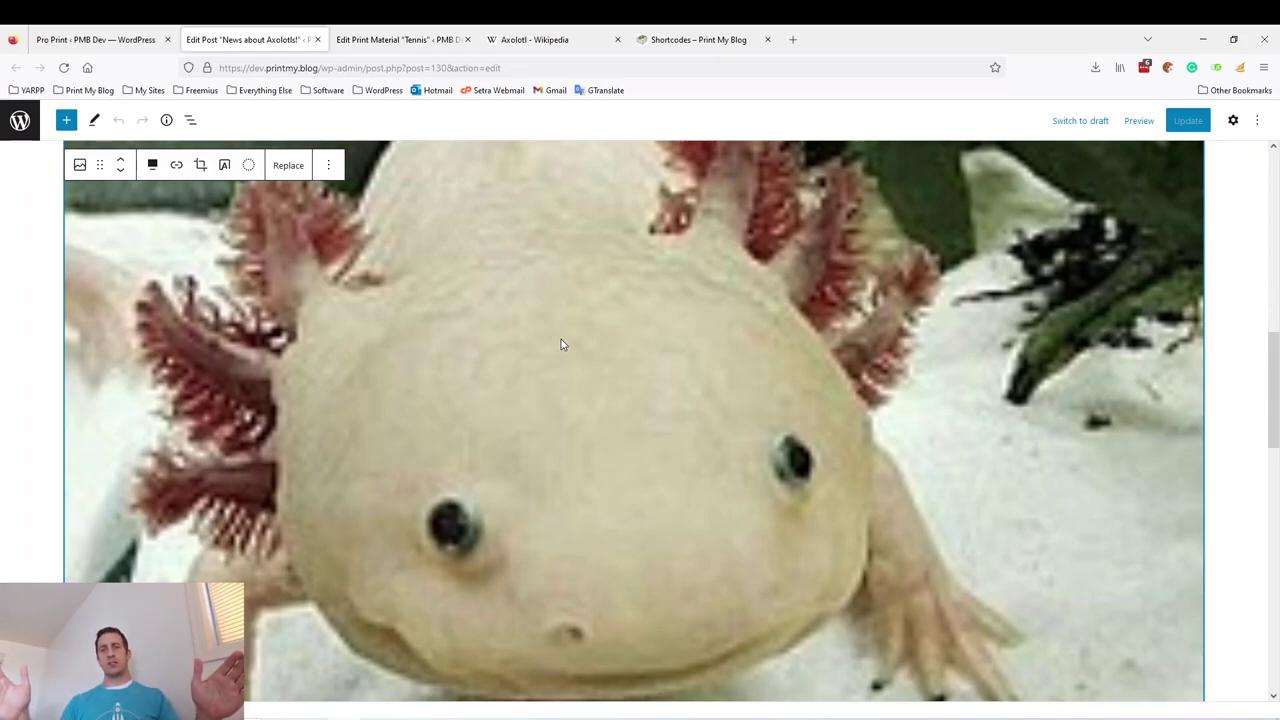
click(152, 166)
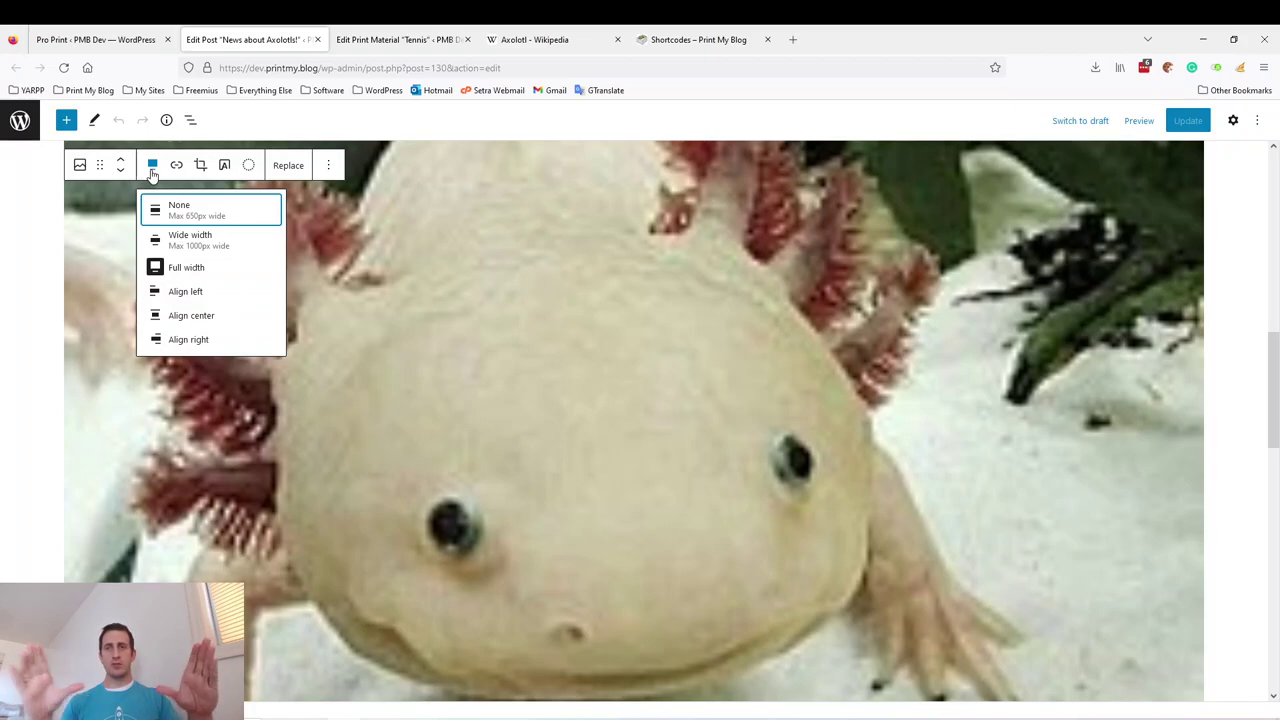
click(199, 243)
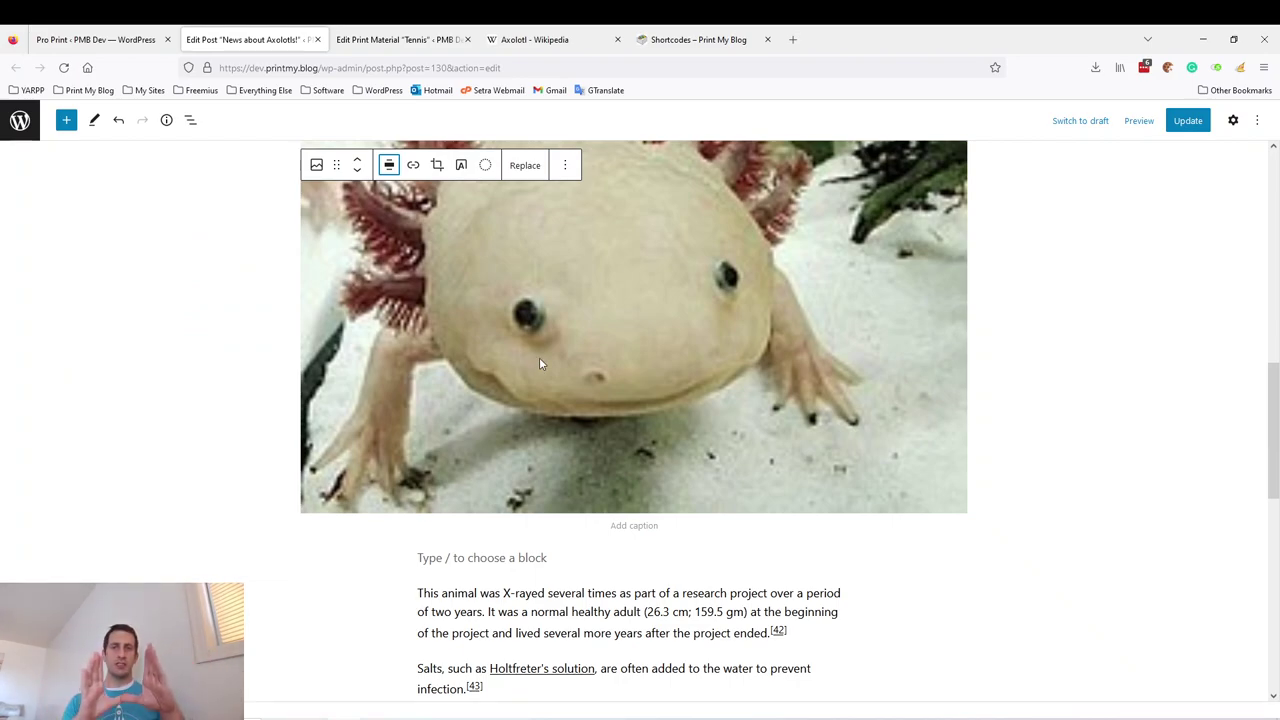
scroll(539, 363, down, 5)
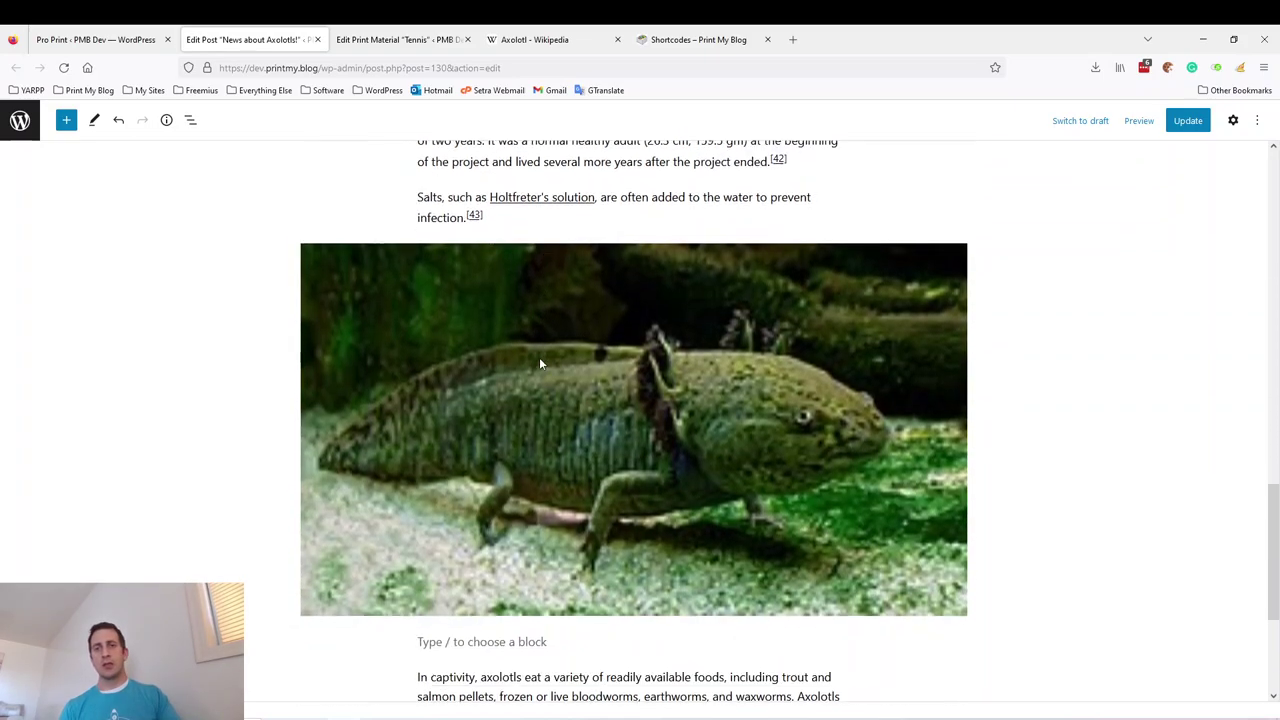
- Set the second axolotl photo to Wide width and update the post
click(539, 363)
click(389, 214)
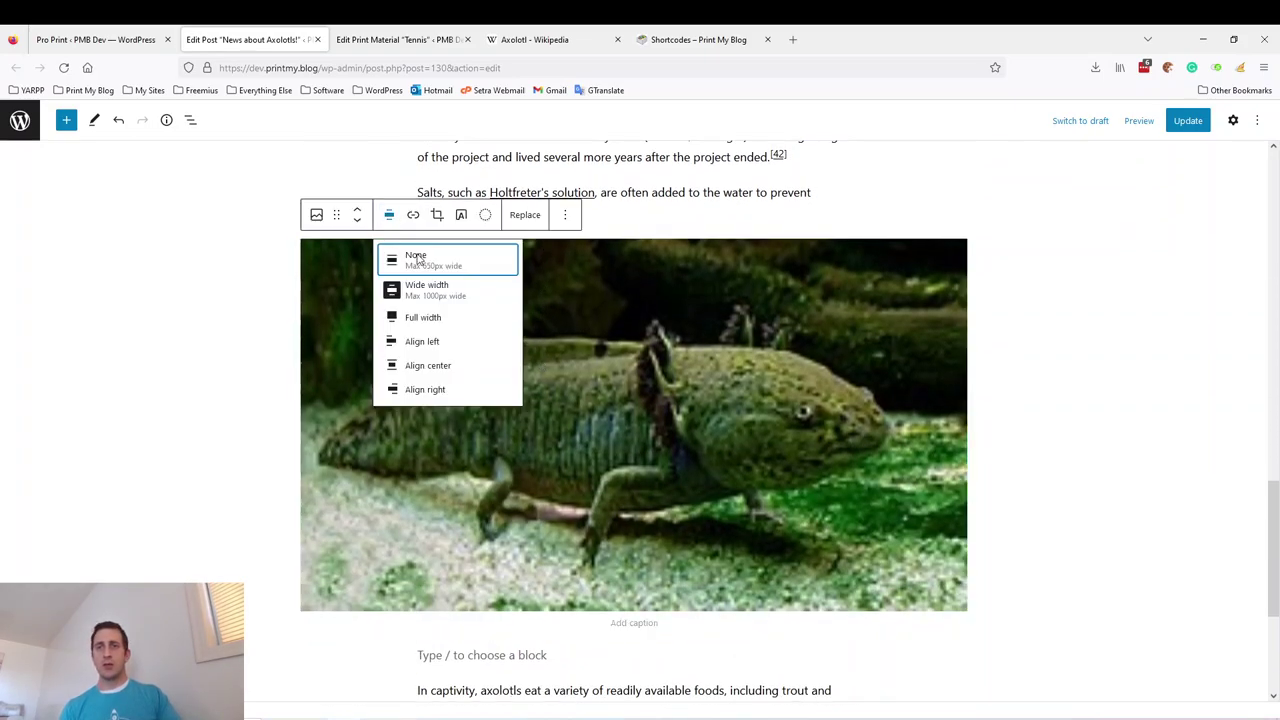
click(415, 258)
scroll(463, 431, up, 2)
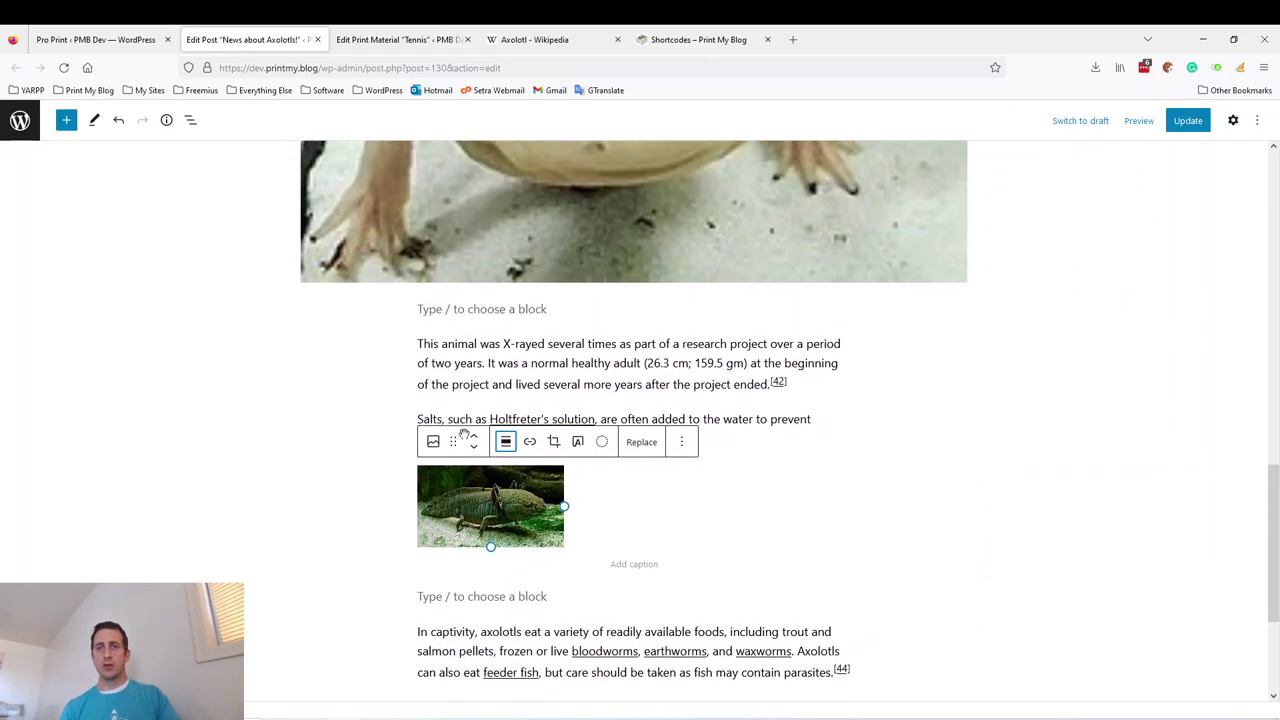
click(505, 443)
click(546, 515)
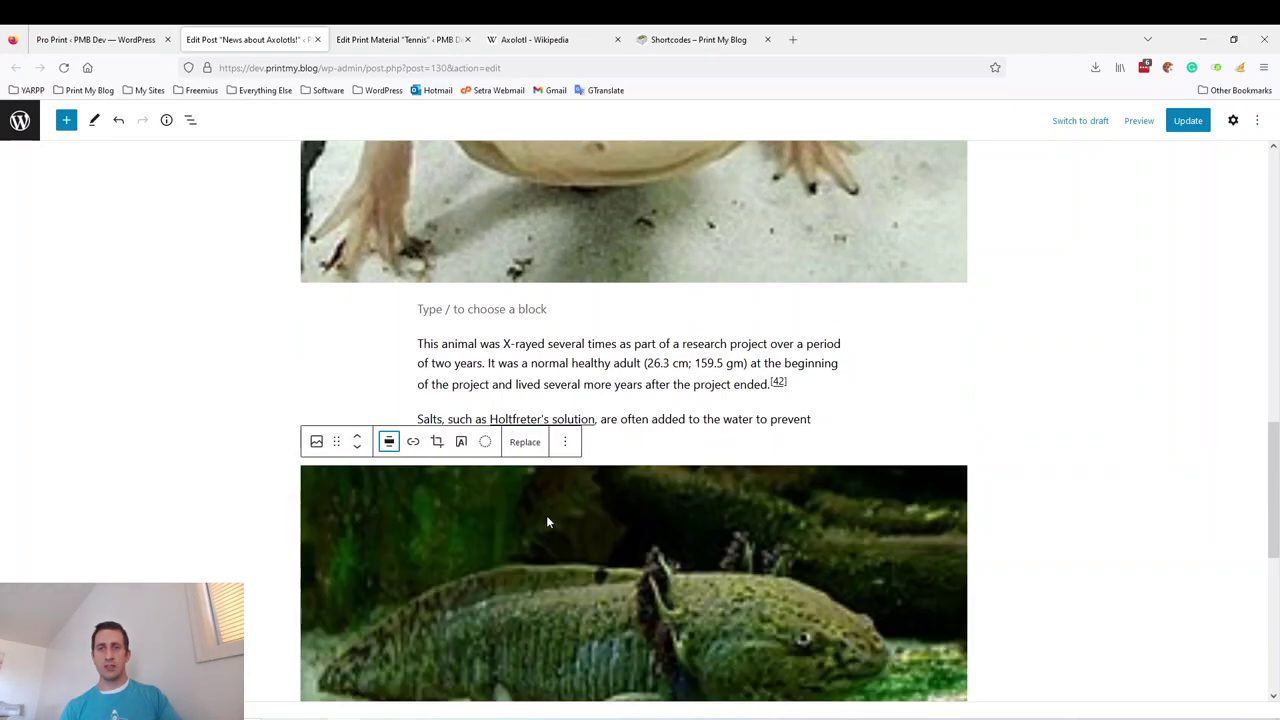
click(571, 375)
click(1188, 120)
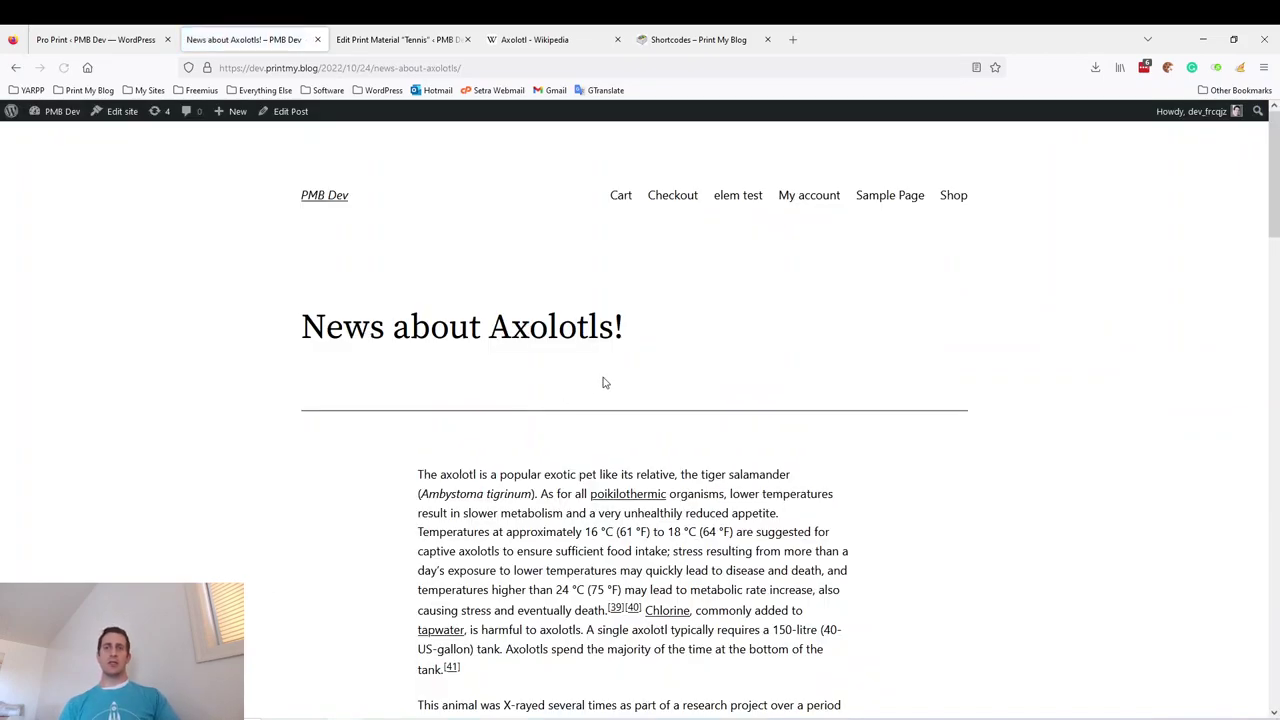
- Regenerate the September Issue print page and open the new test PDF, September Issue(3).pdf
mouse_move(1274, 152)
mouse_down()
mouse_move(1264, 460)
mouse_move(1263, 138)
mouse_up()
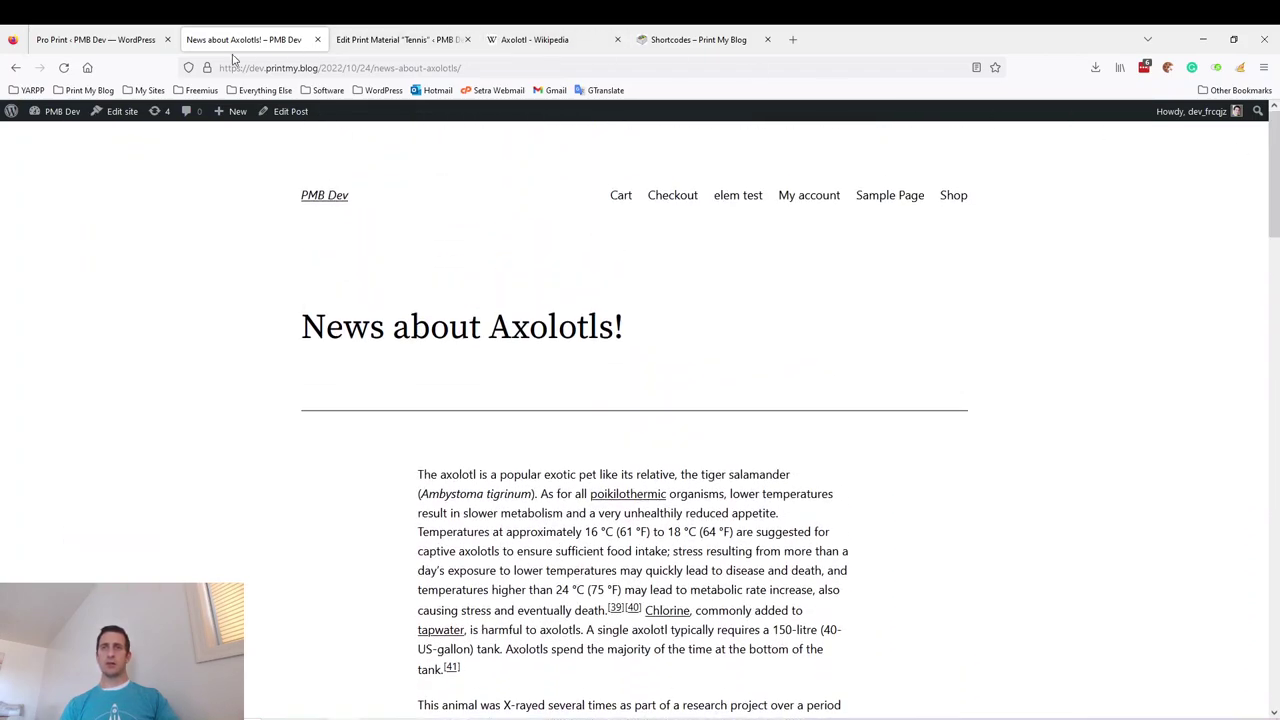
click(16, 67)
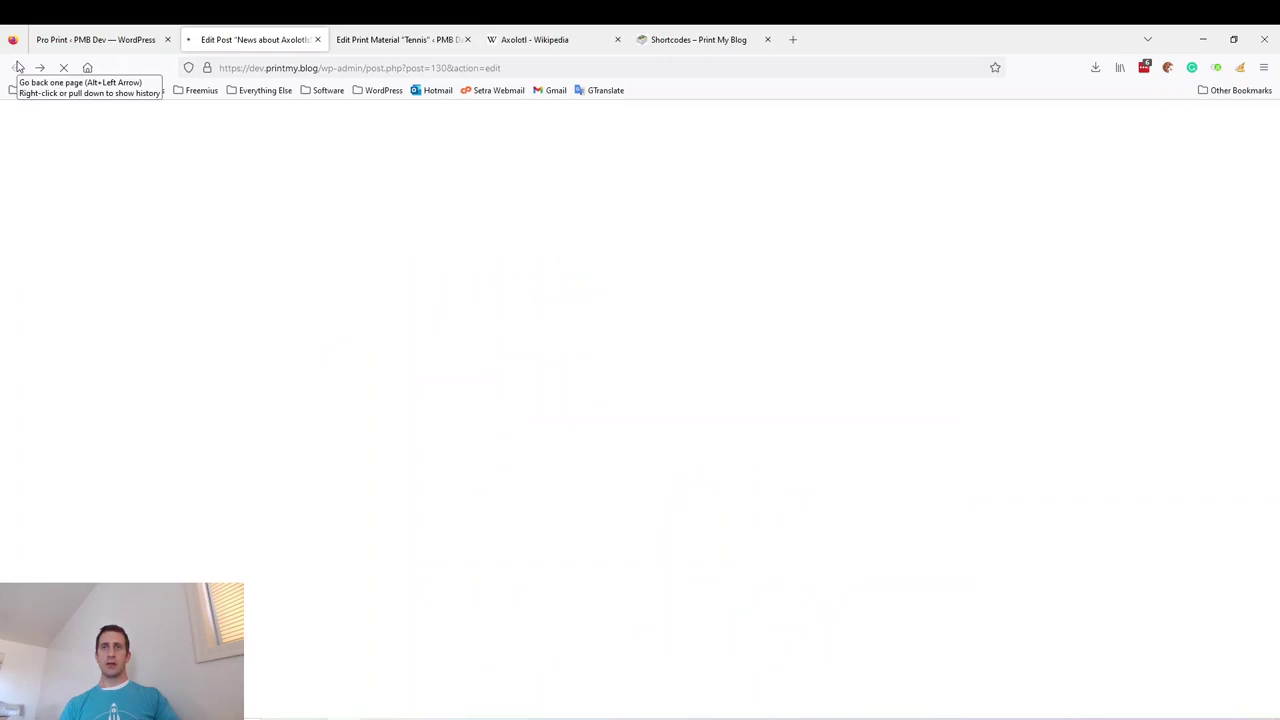
click(112, 42)
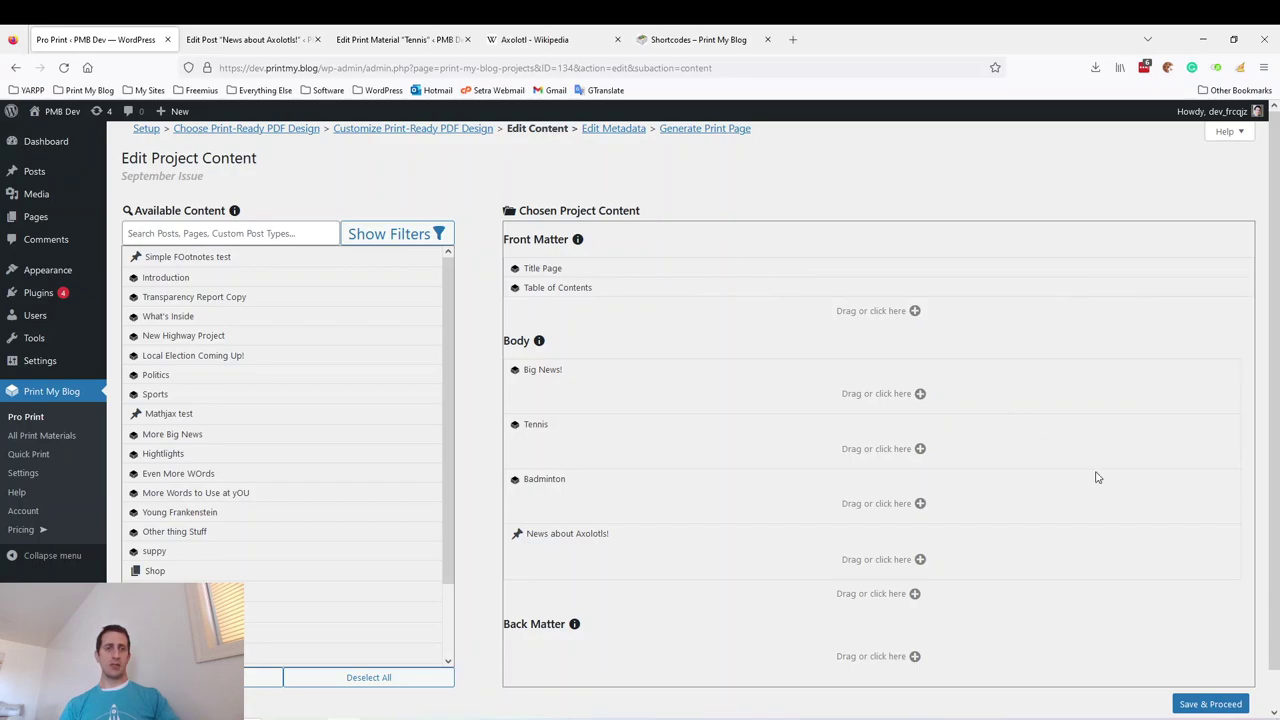
click(675, 129)
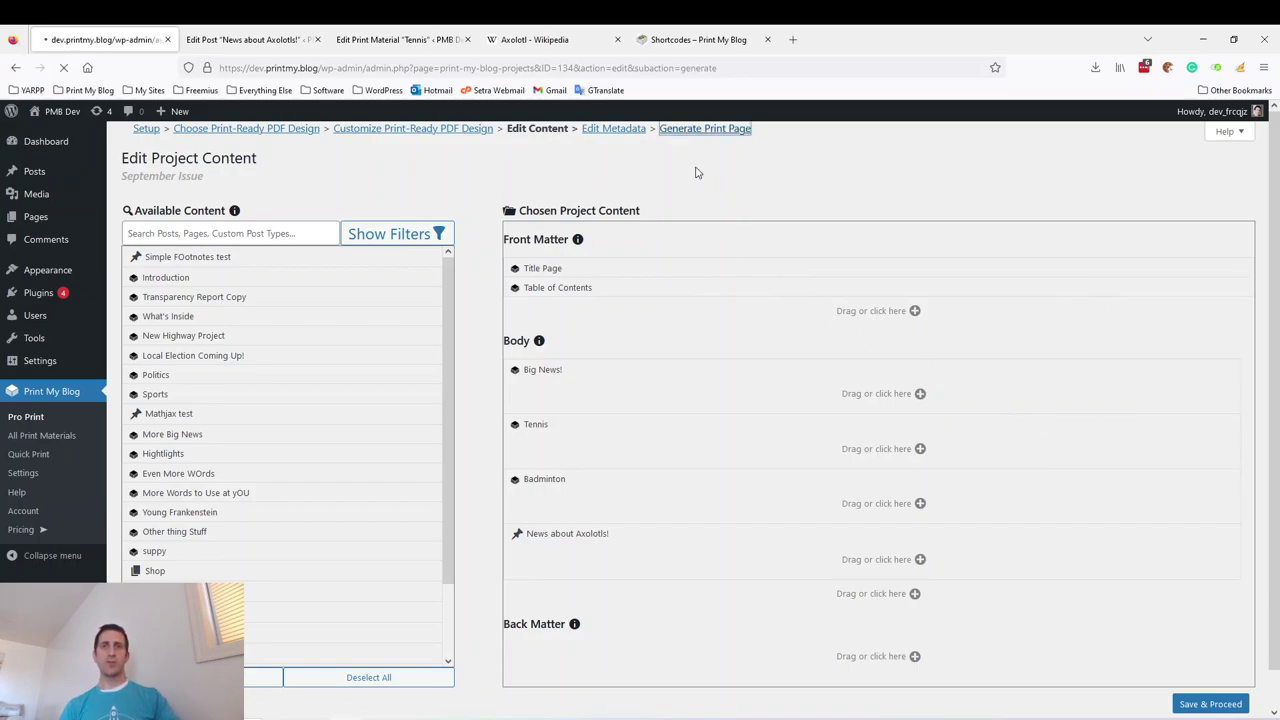
click(157, 258)
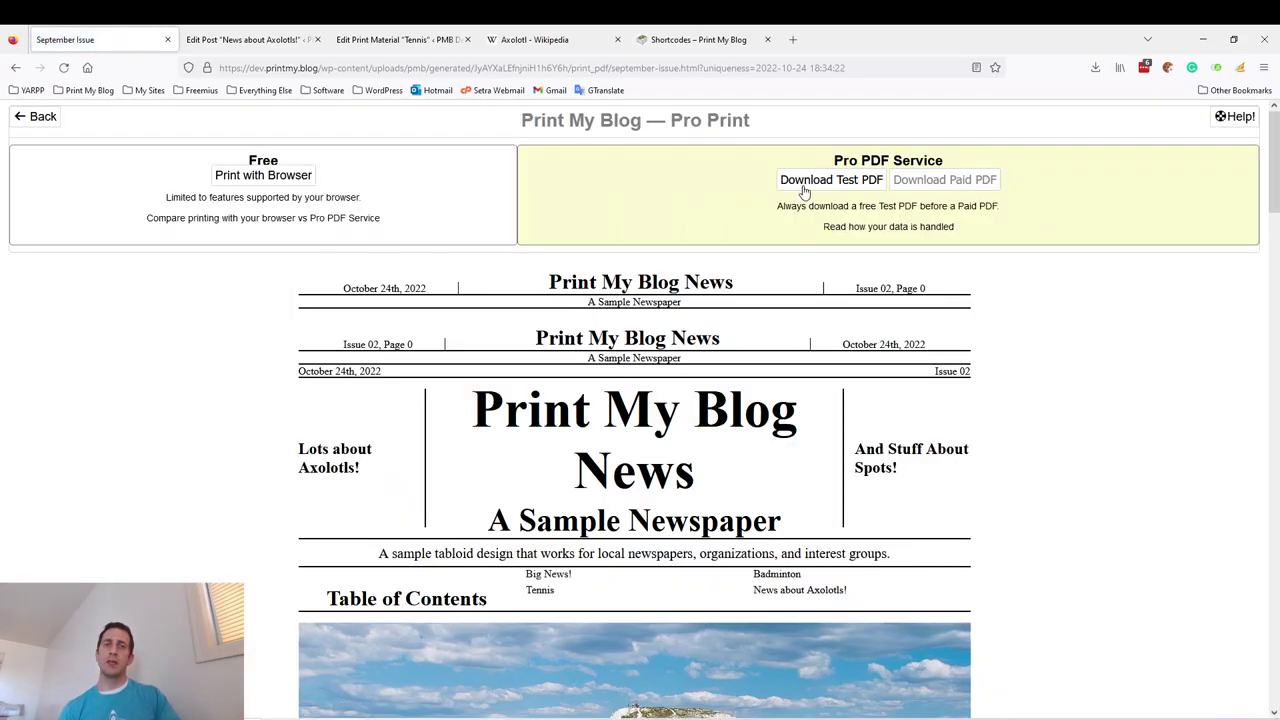
click(805, 185)
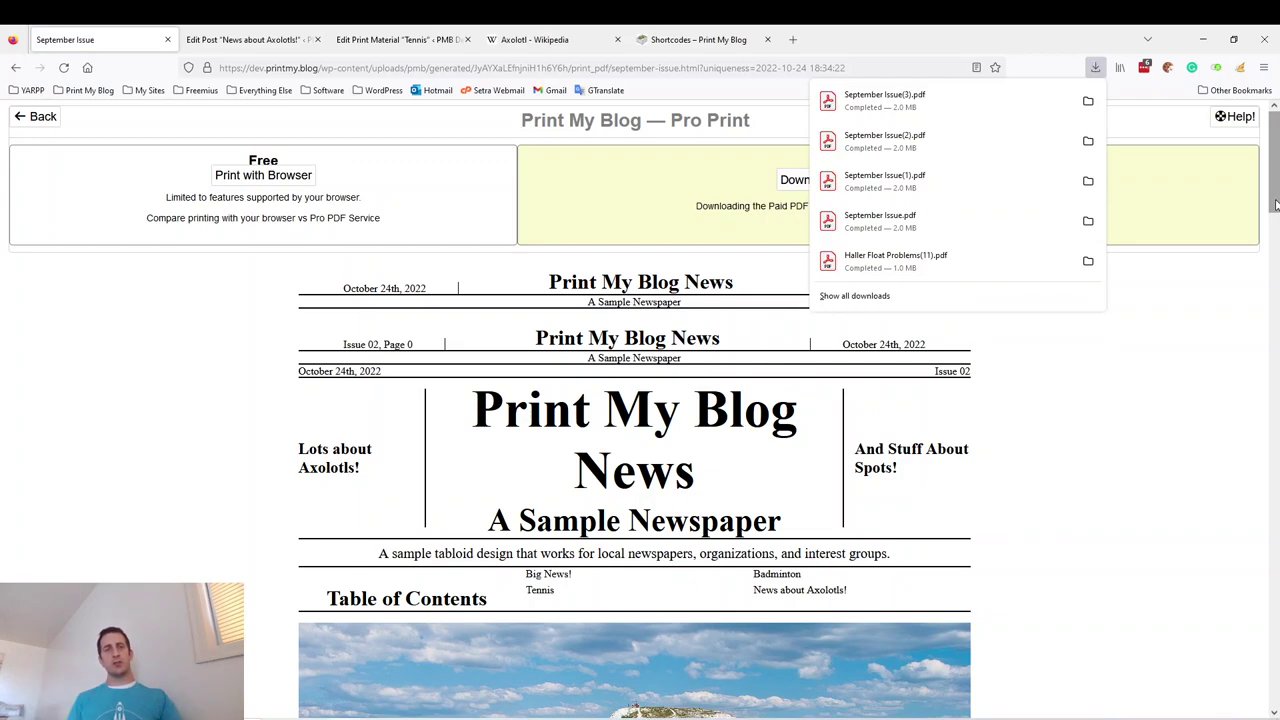
click(950, 97)
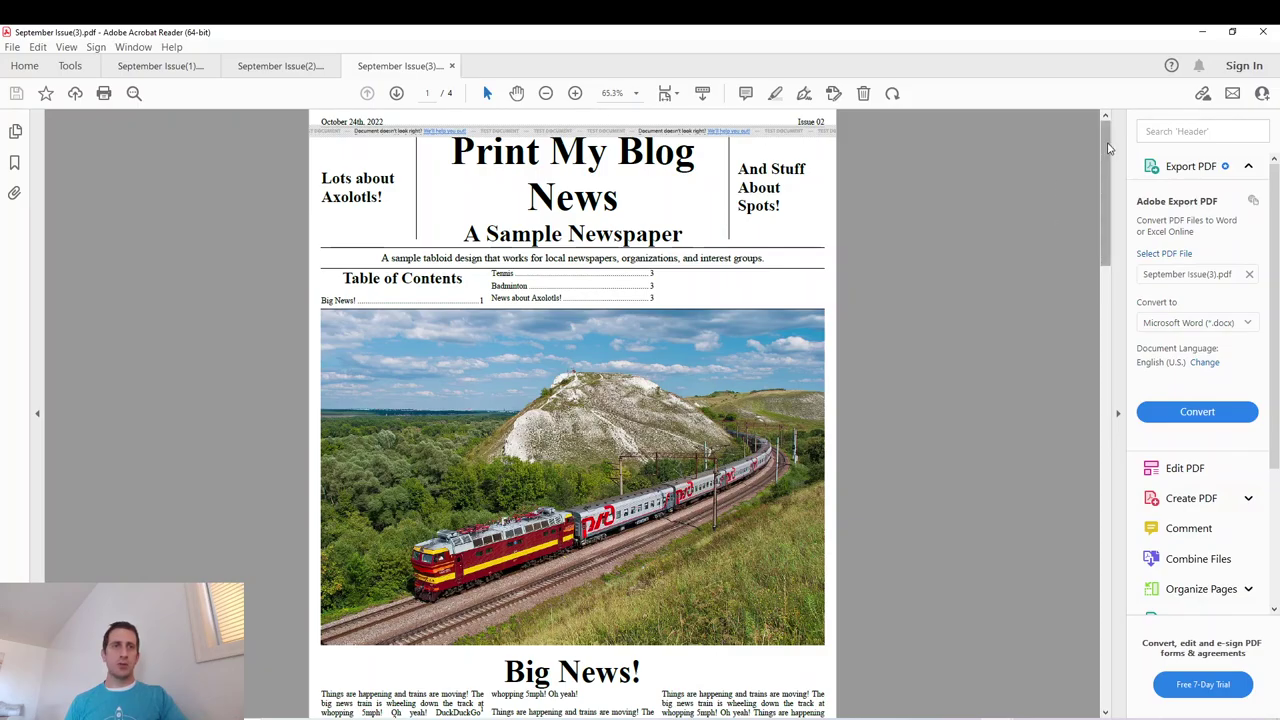
scroll(1073, 177, down, 15)
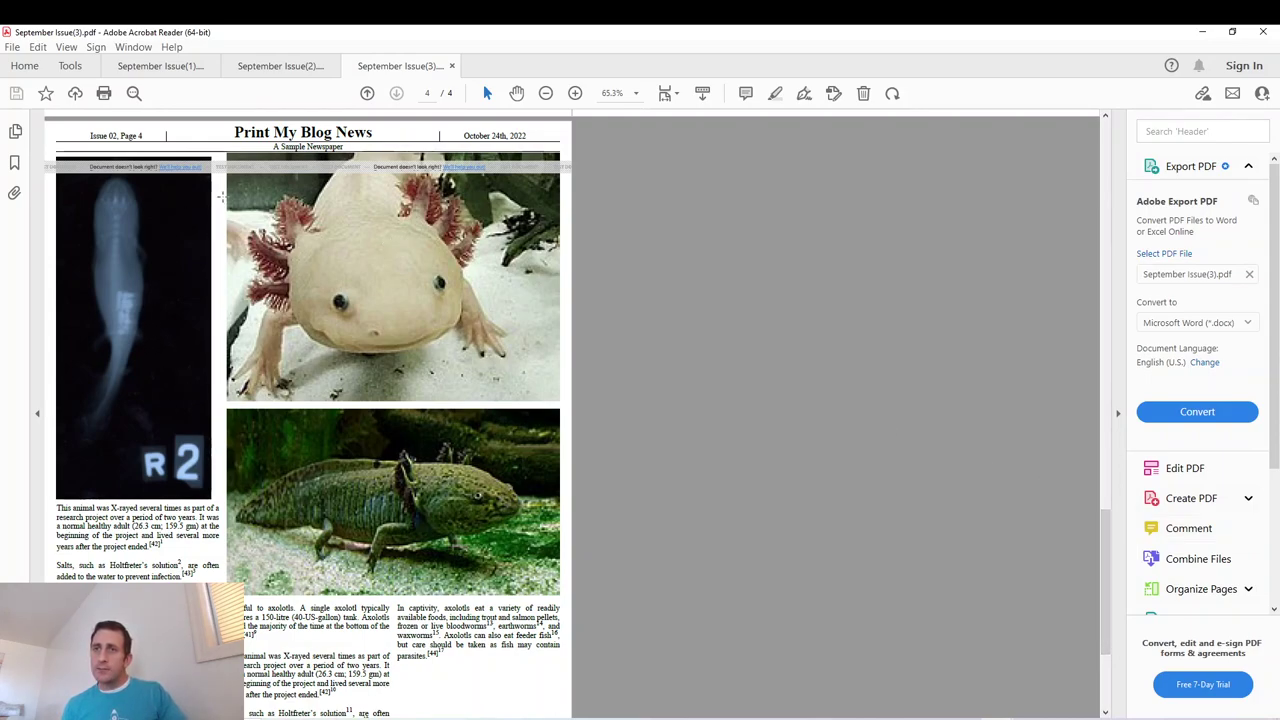
scroll(373, 287, down, 5)
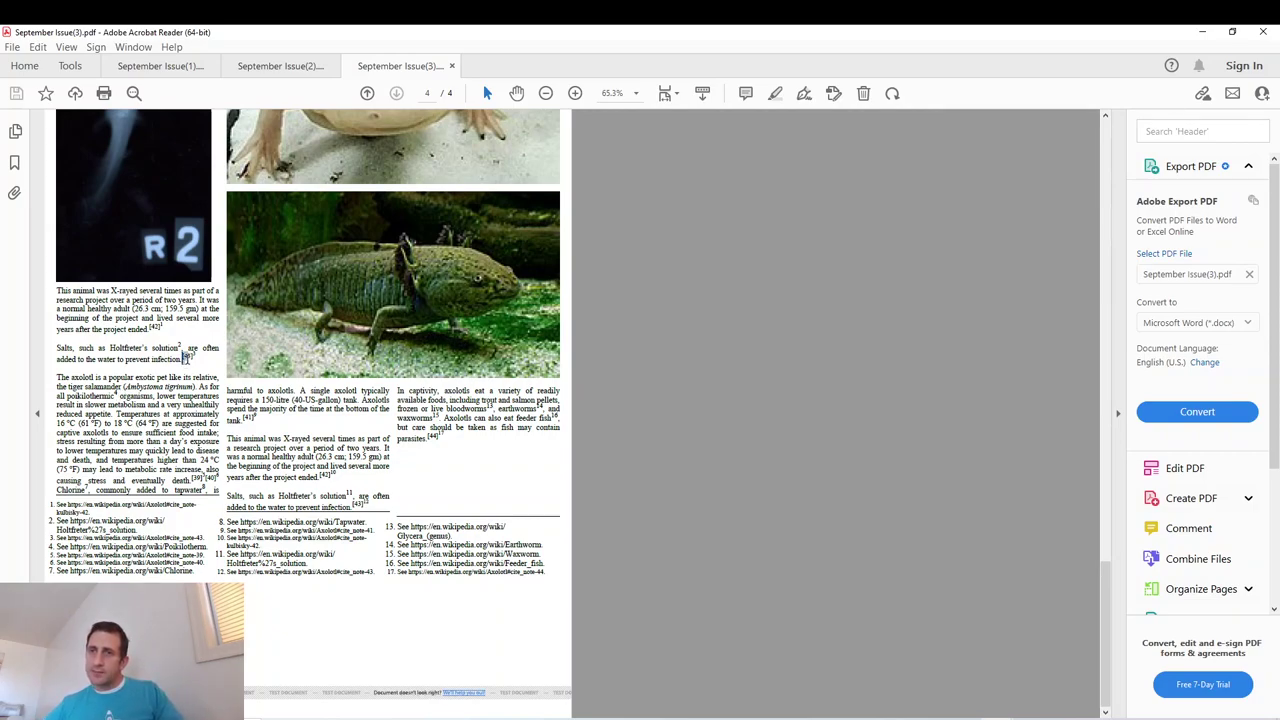
drag(192, 359, 195, 362)
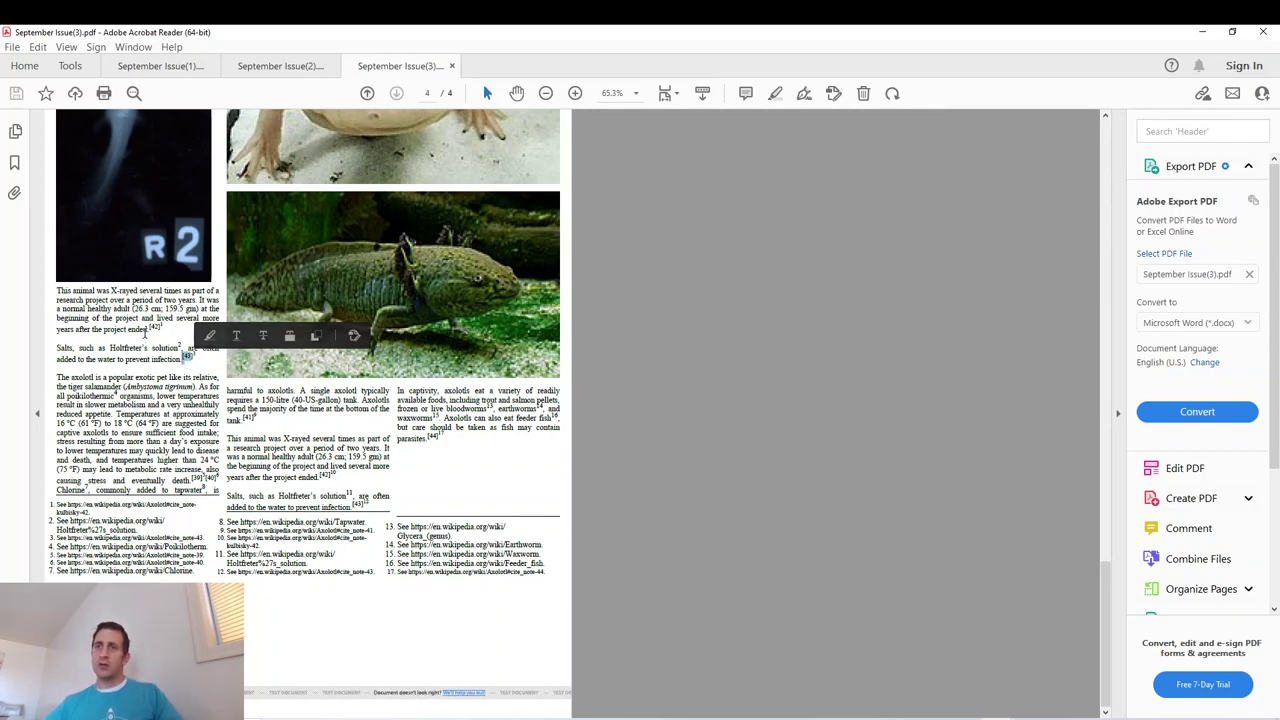
click(146, 333)
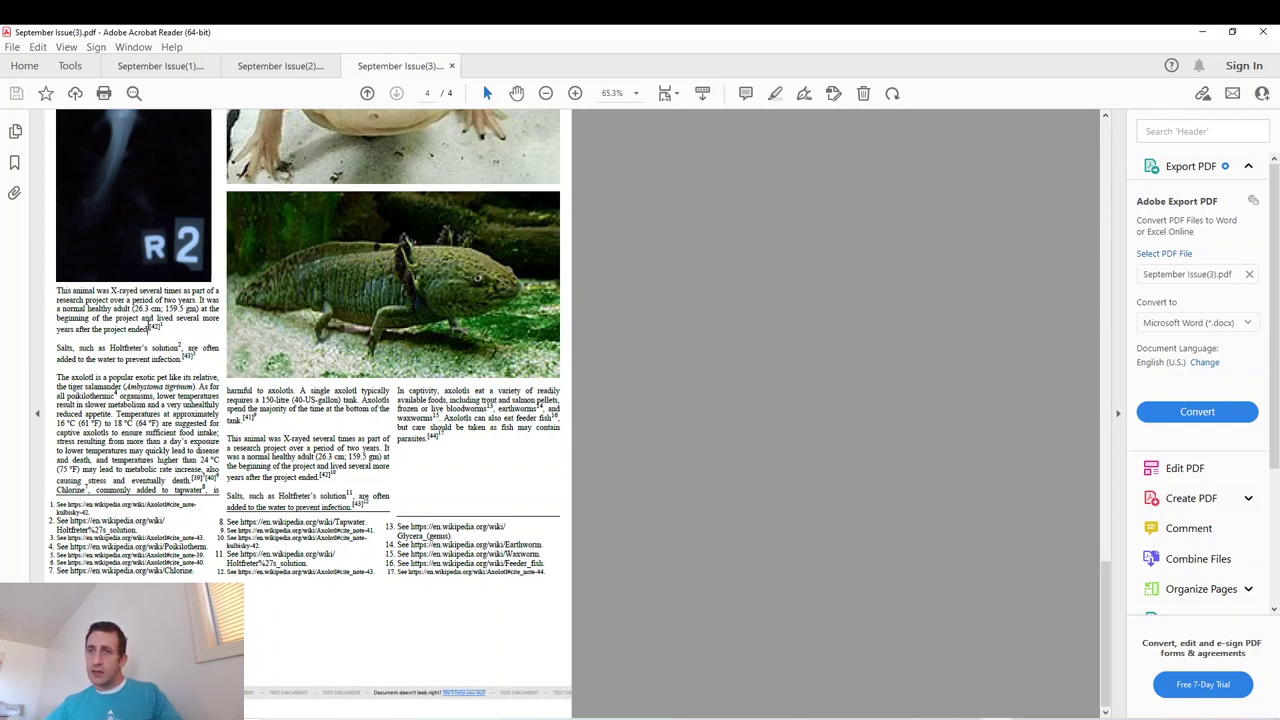
drag(151, 328, 159, 327)
click(169, 327)
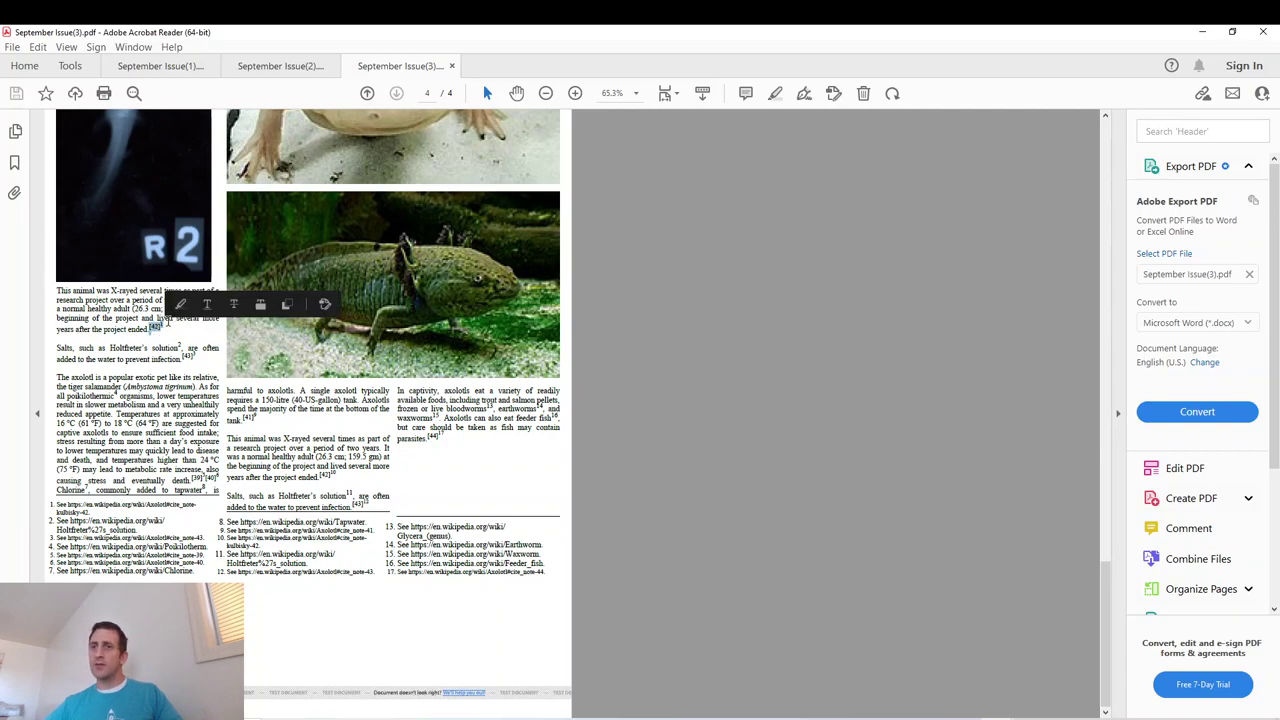
click(143, 312)
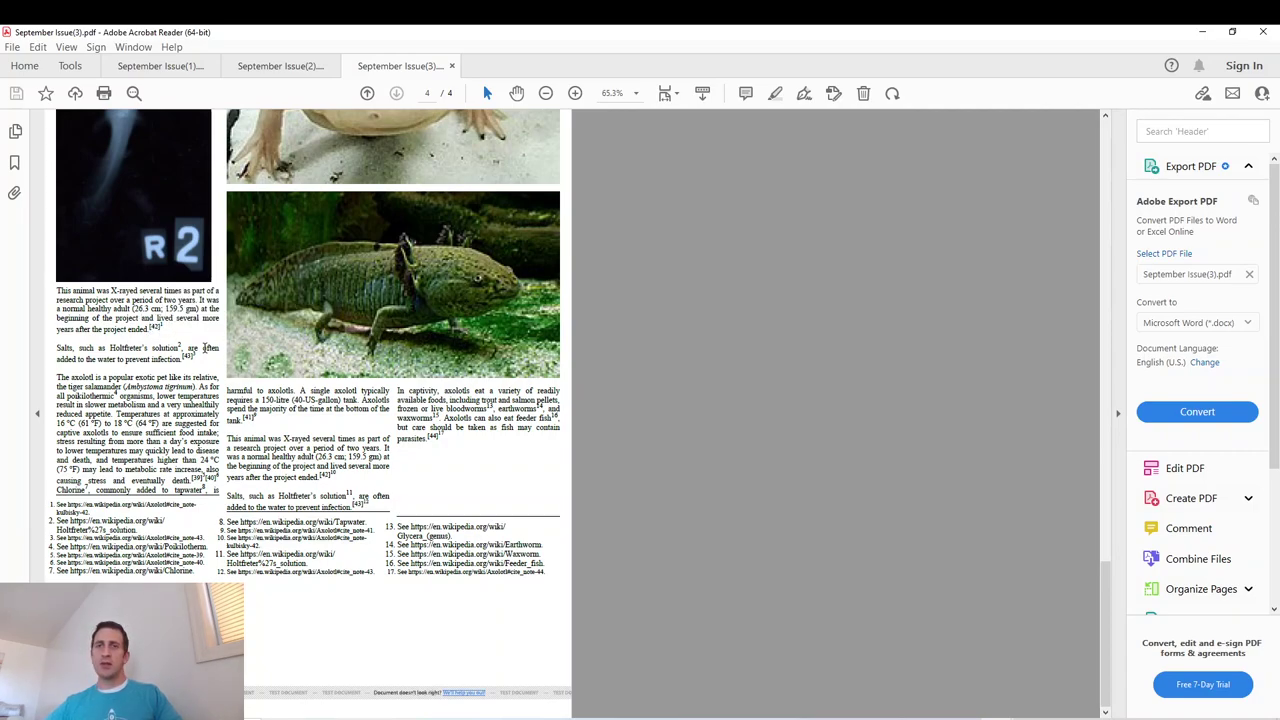
scroll(205, 350, up, 10)
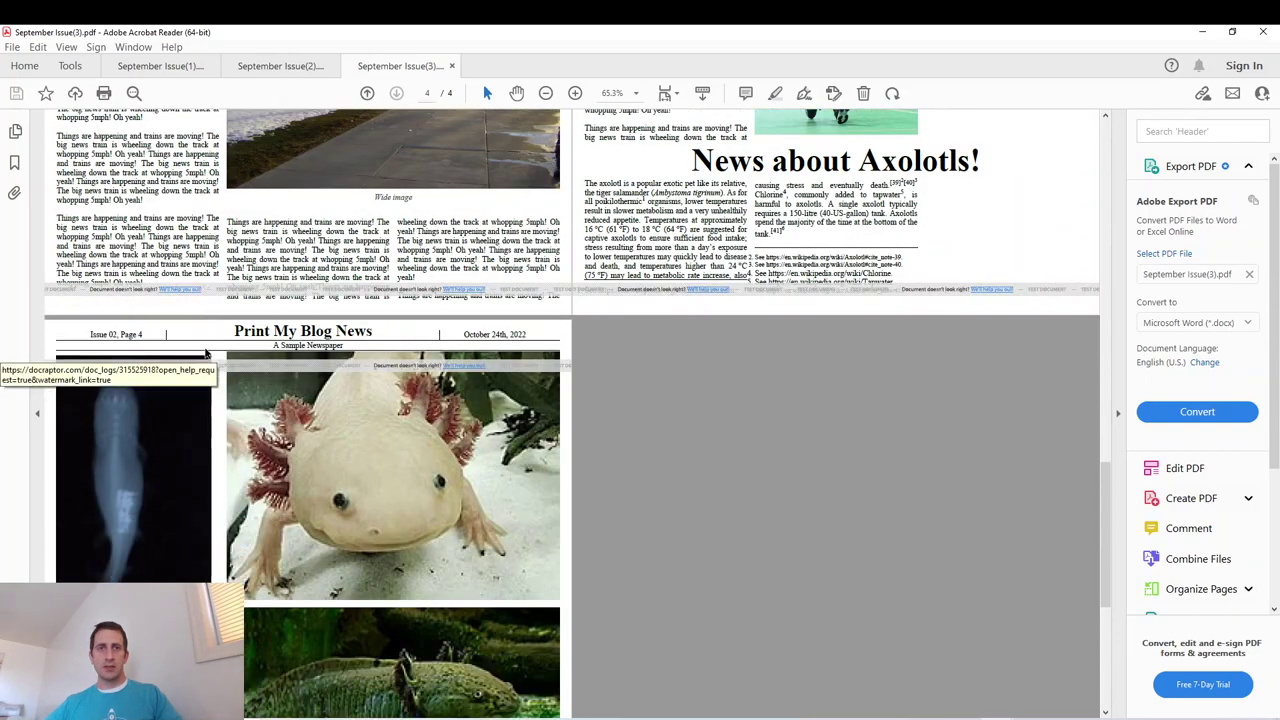
scroll(205, 352, down, 2)
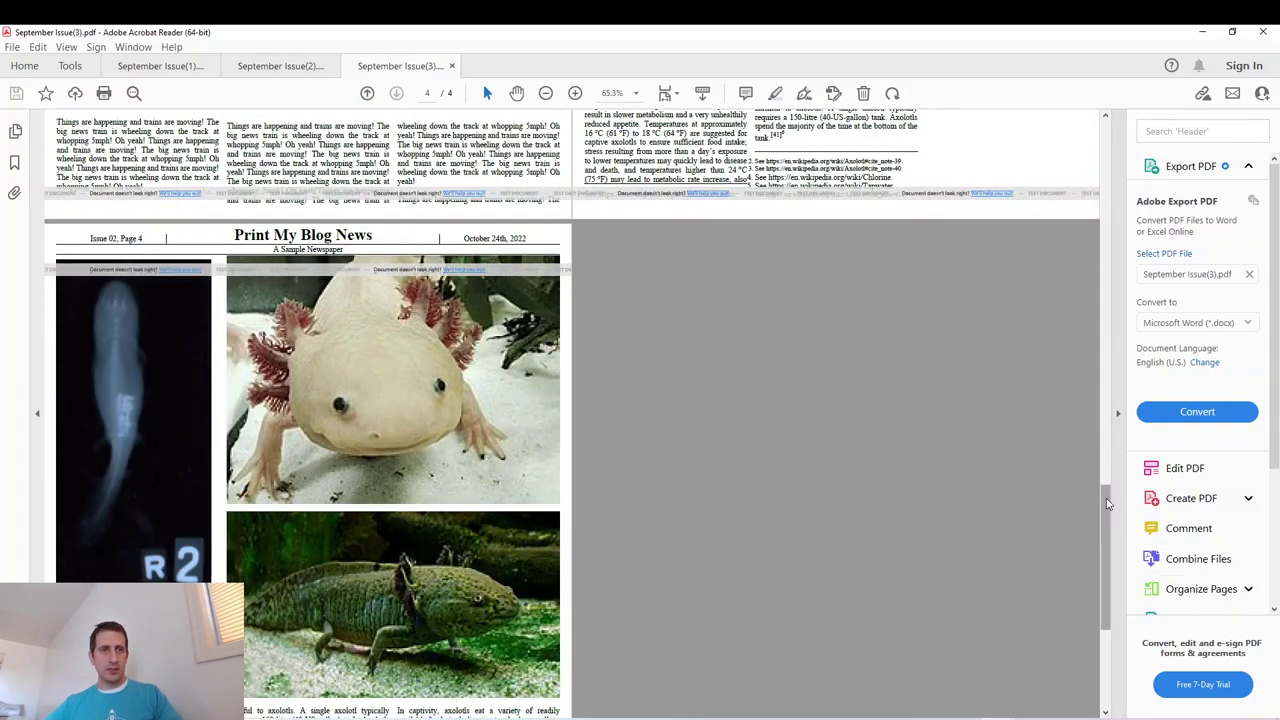
drag(1107, 503, 1101, 457)
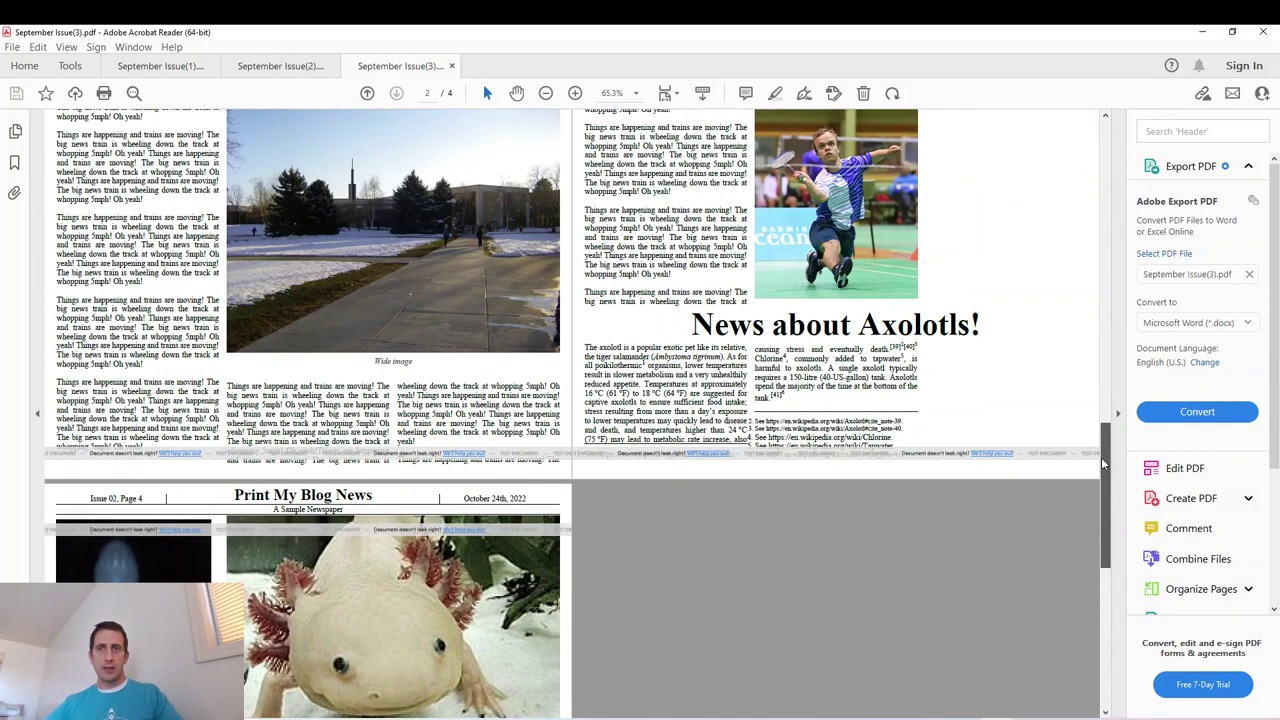
click(548, 95)
scroll(1078, 278, up, 10)
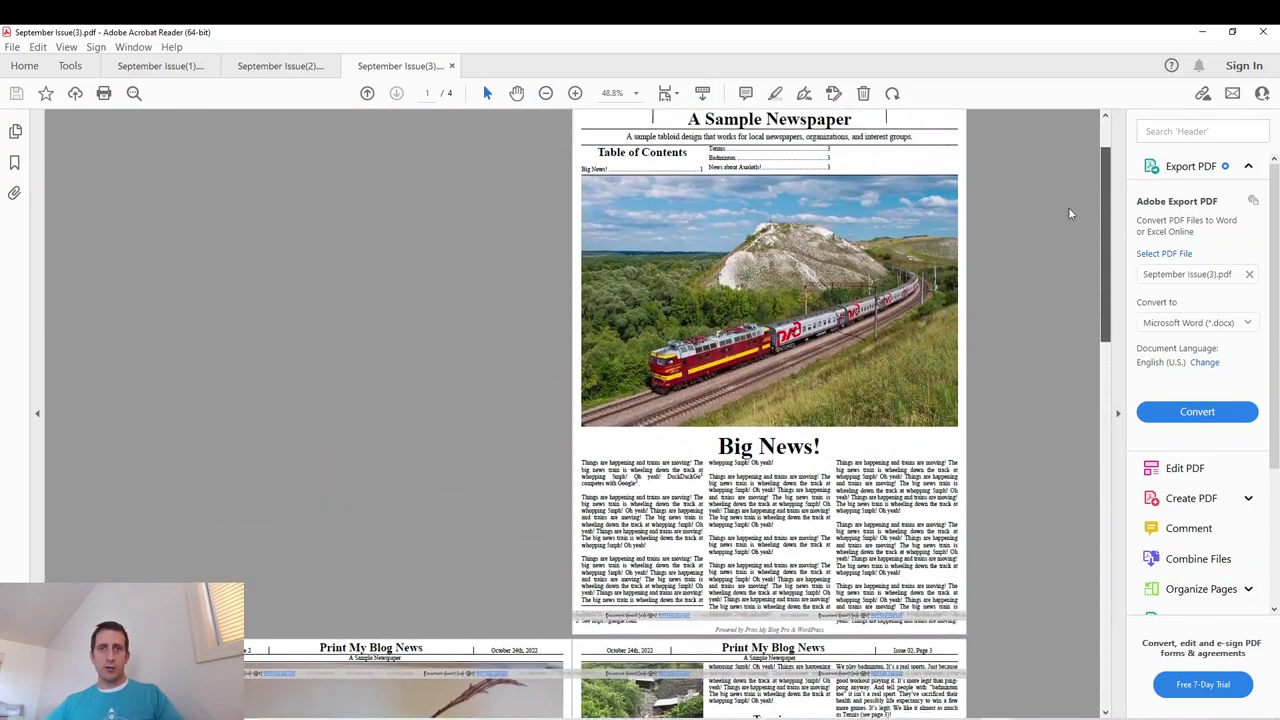
scroll(1068, 213, up, 2)
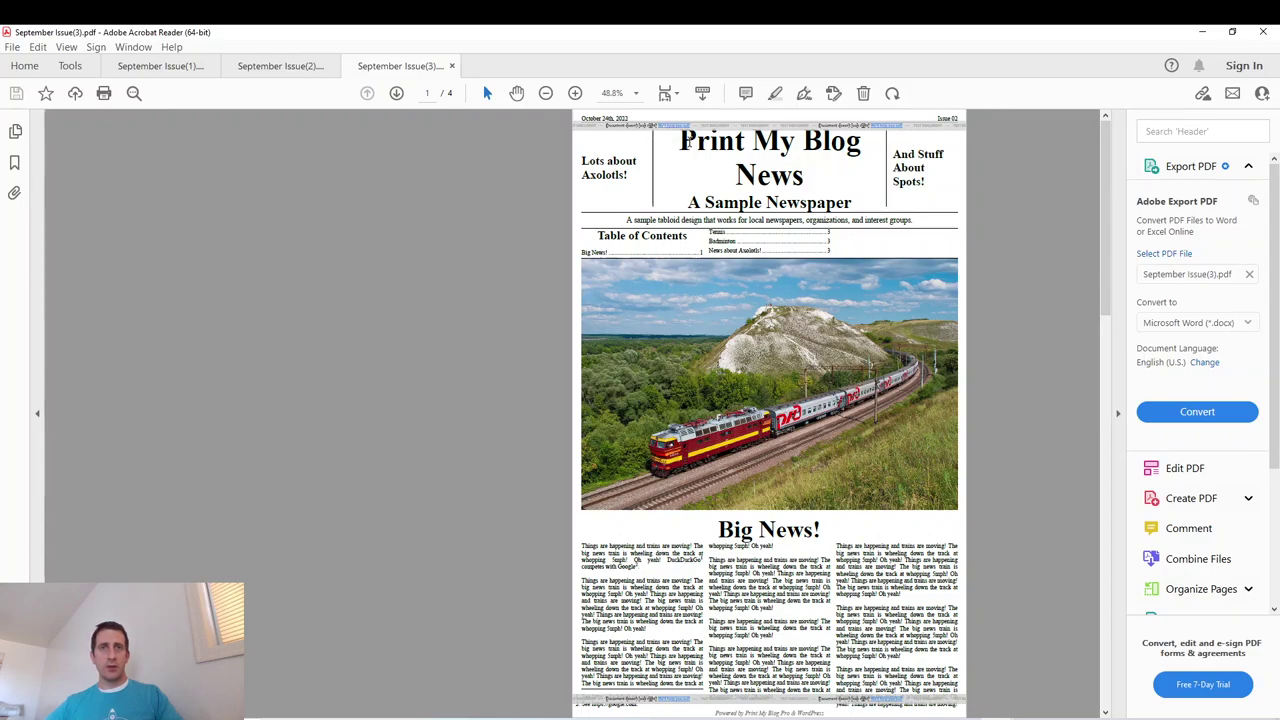
drag(1106, 144, 1114, 364)
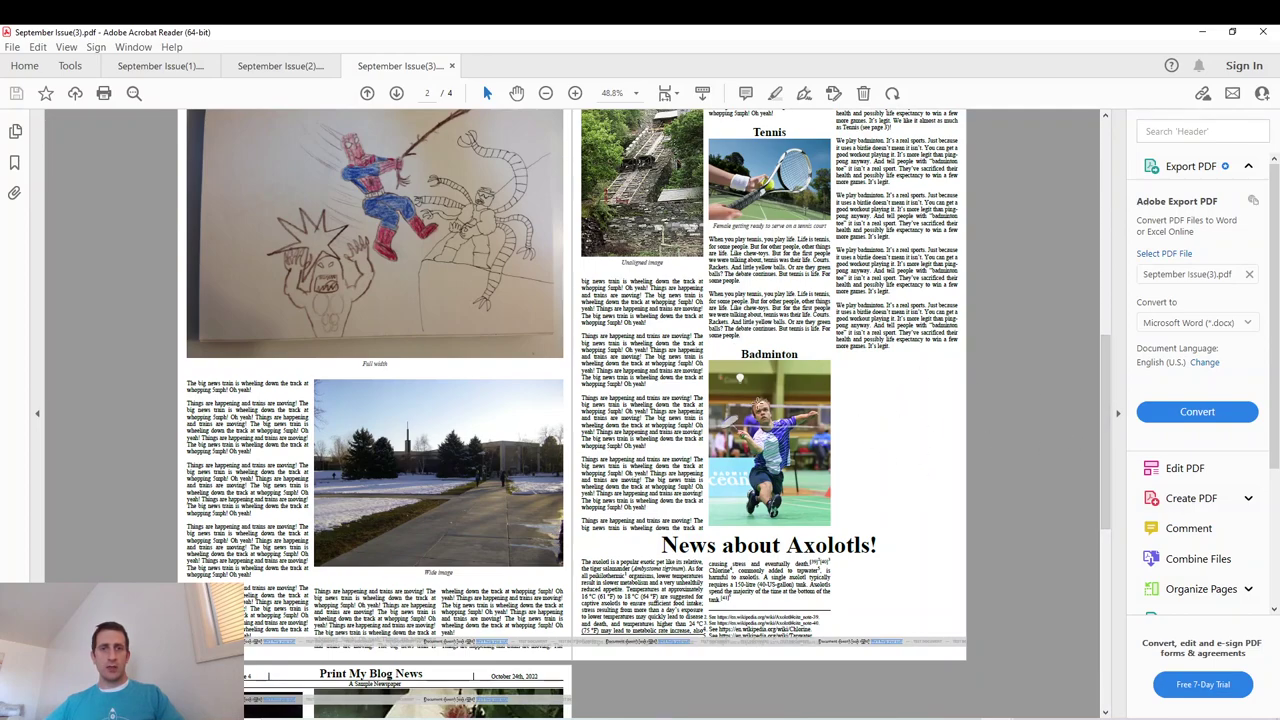
drag(1108, 390, 1108, 430)
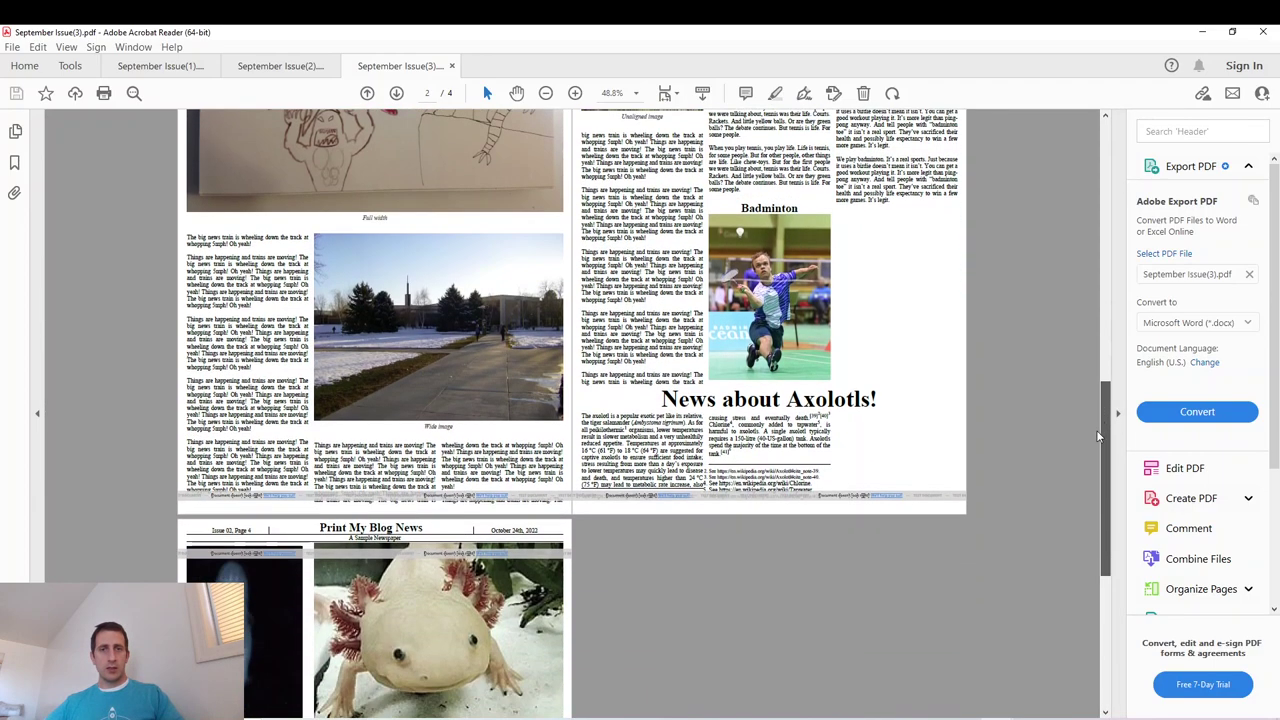
scroll(879, 447, down, 1)
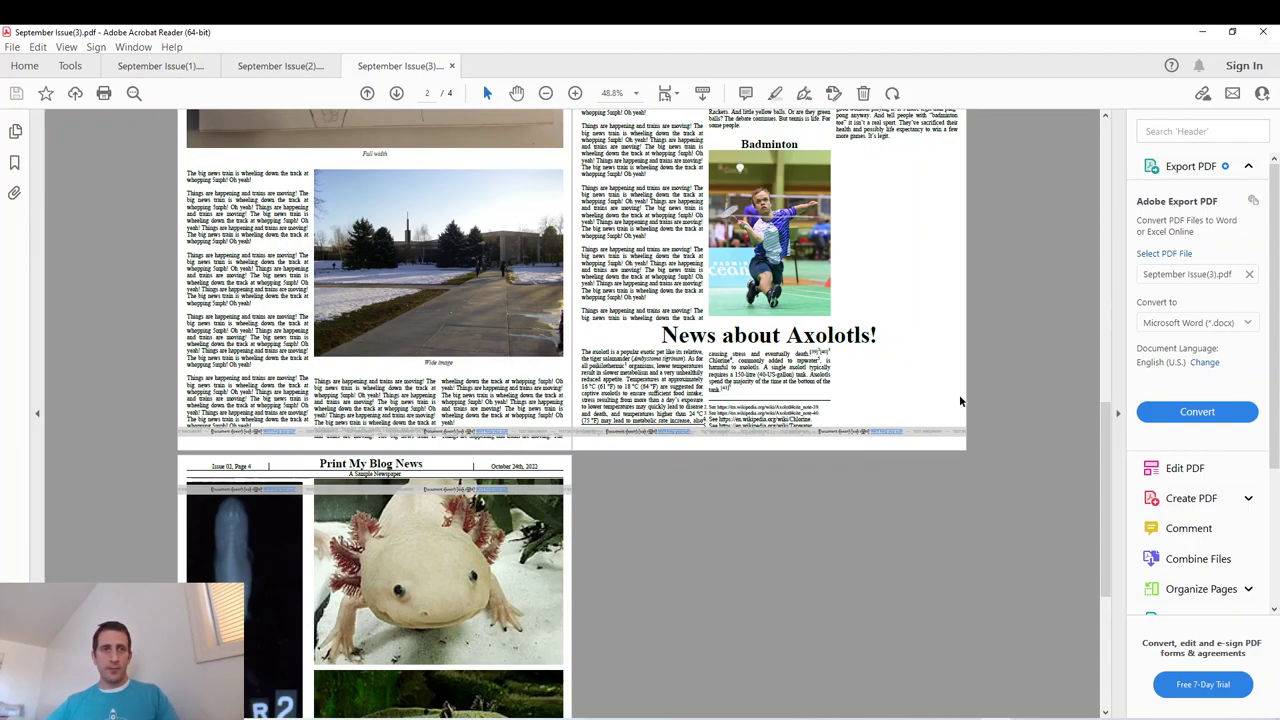
drag(1108, 424, 1049, 148)
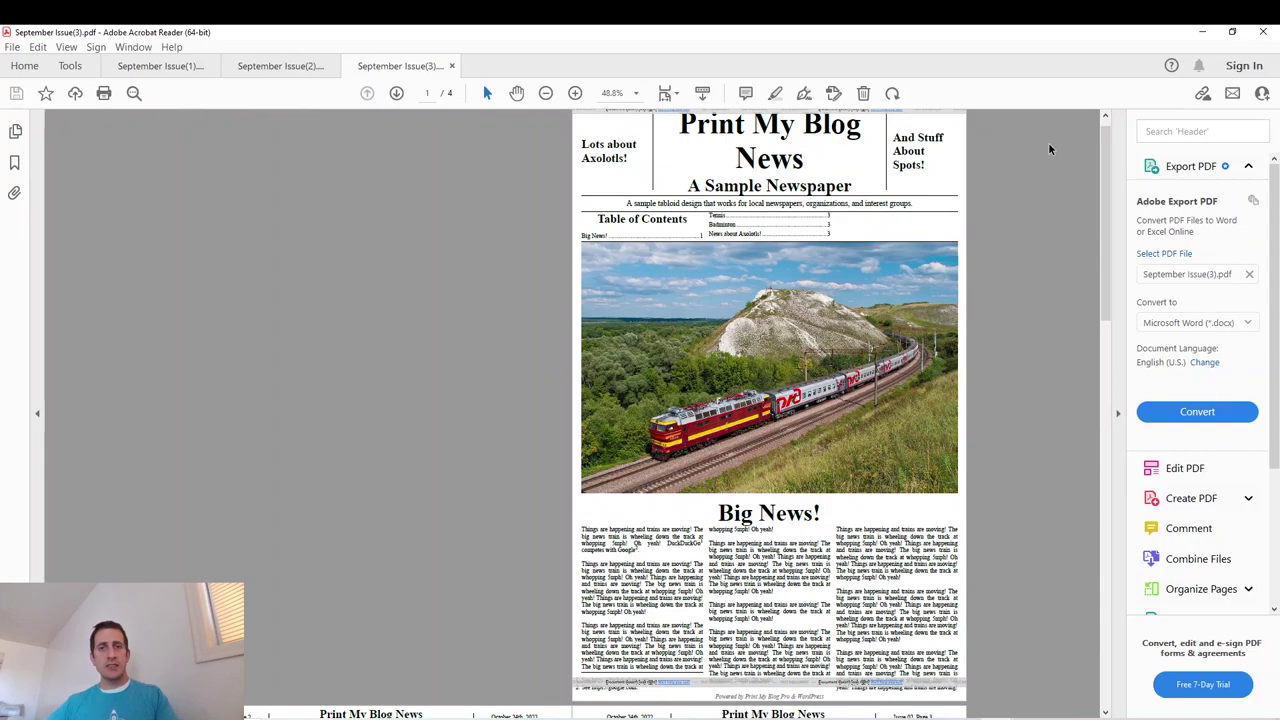